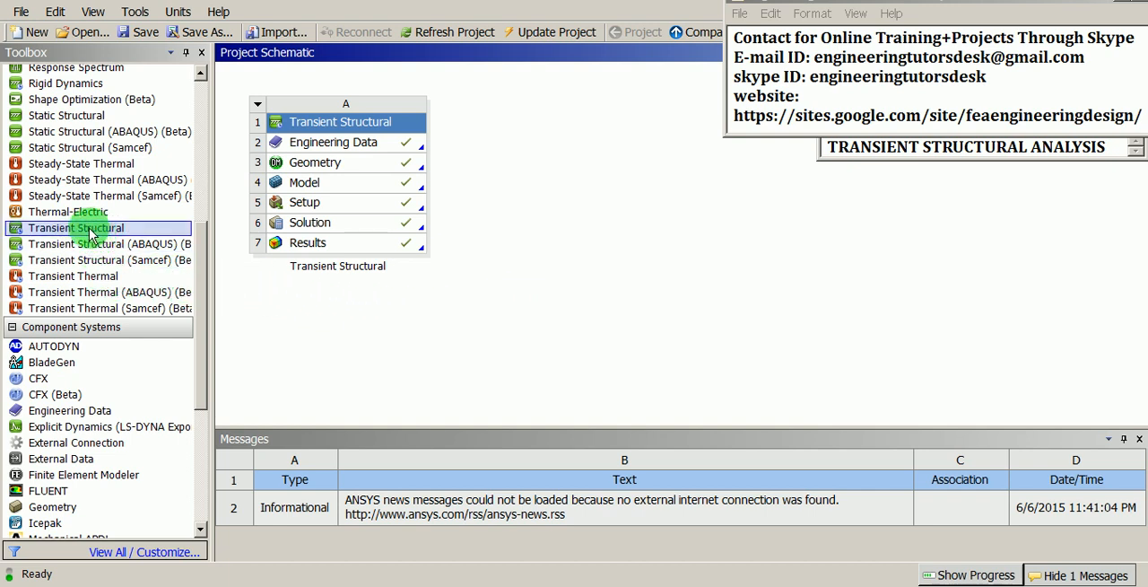
Step: Add a second Transient Structural system beside the existing one in the project schematic and rename it gang-way
drag(65, 232, 498, 158)
right_click(529, 131)
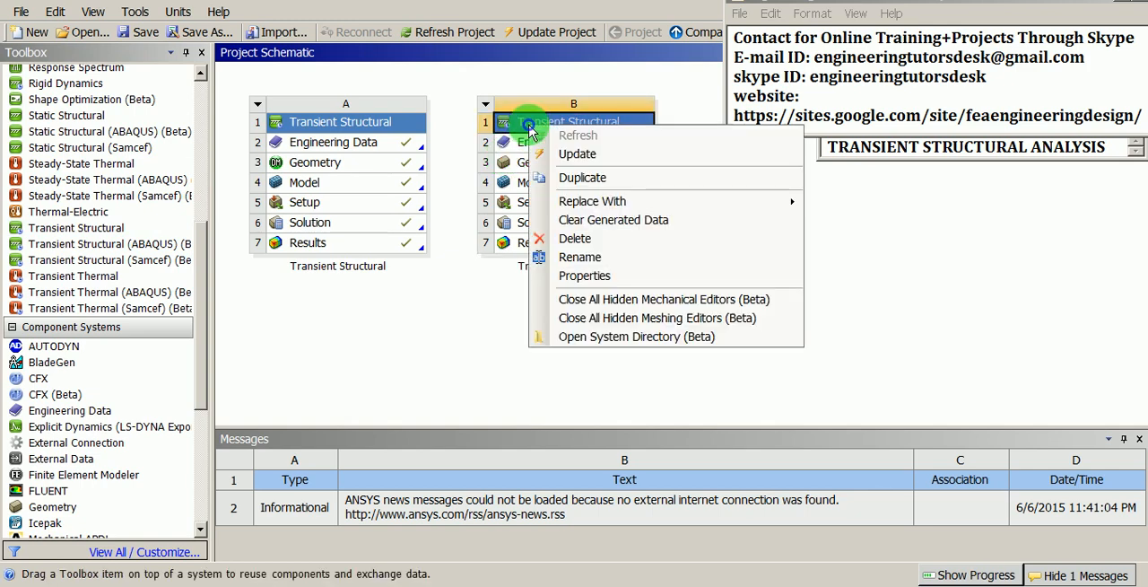
click(581, 257)
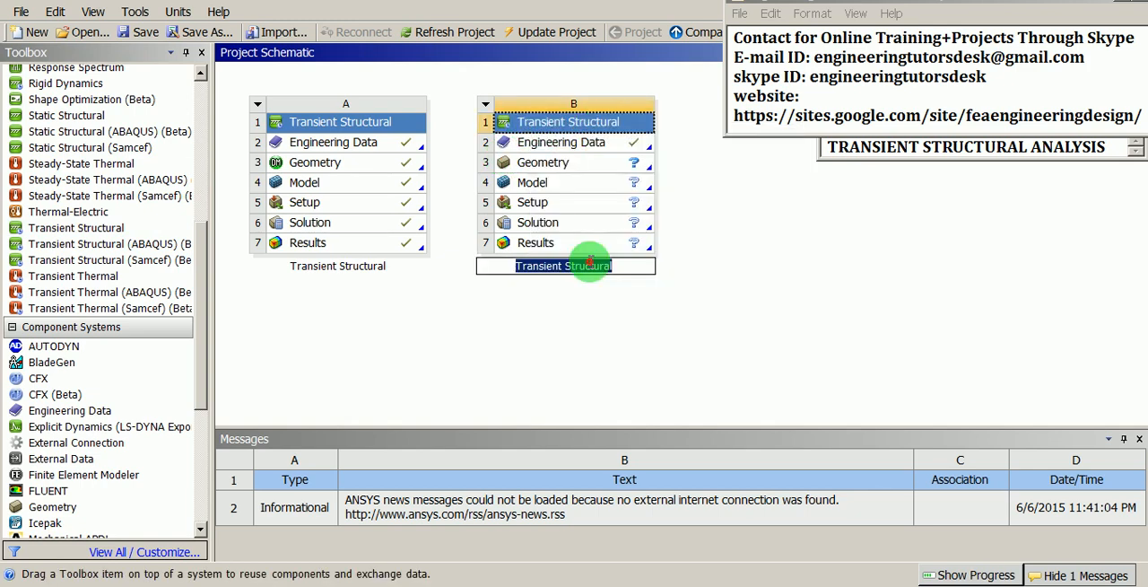
text(gang)
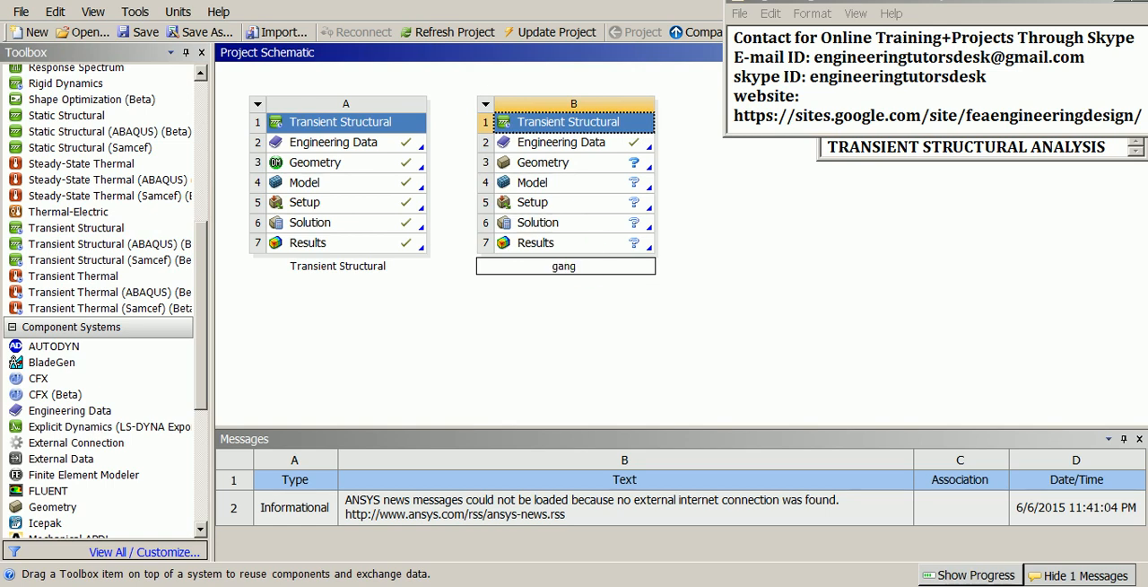
text(-way)
click(590, 264)
key(Return)
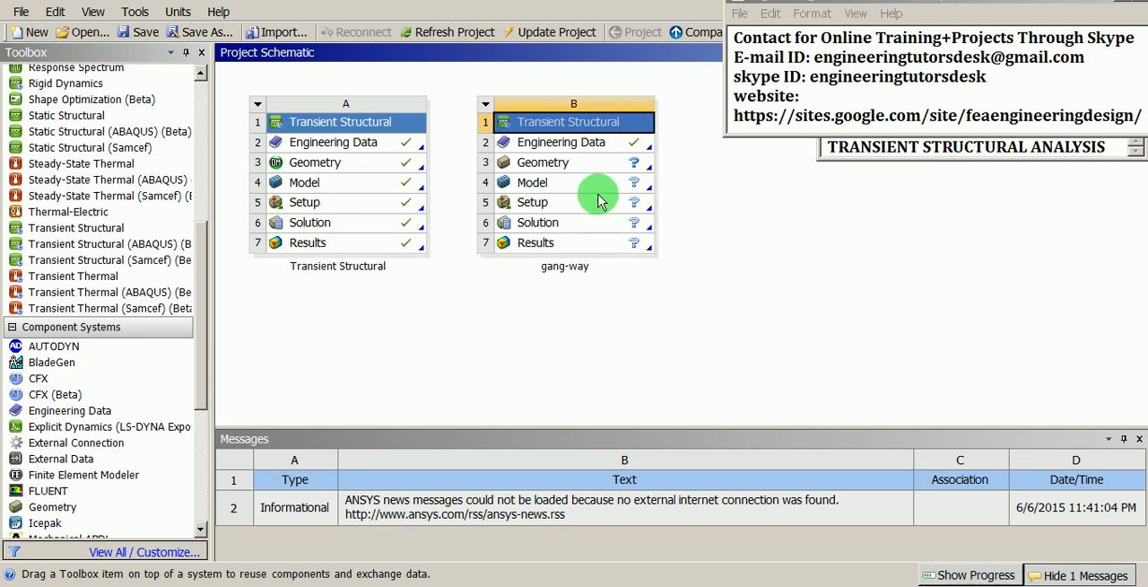
click(595, 144)
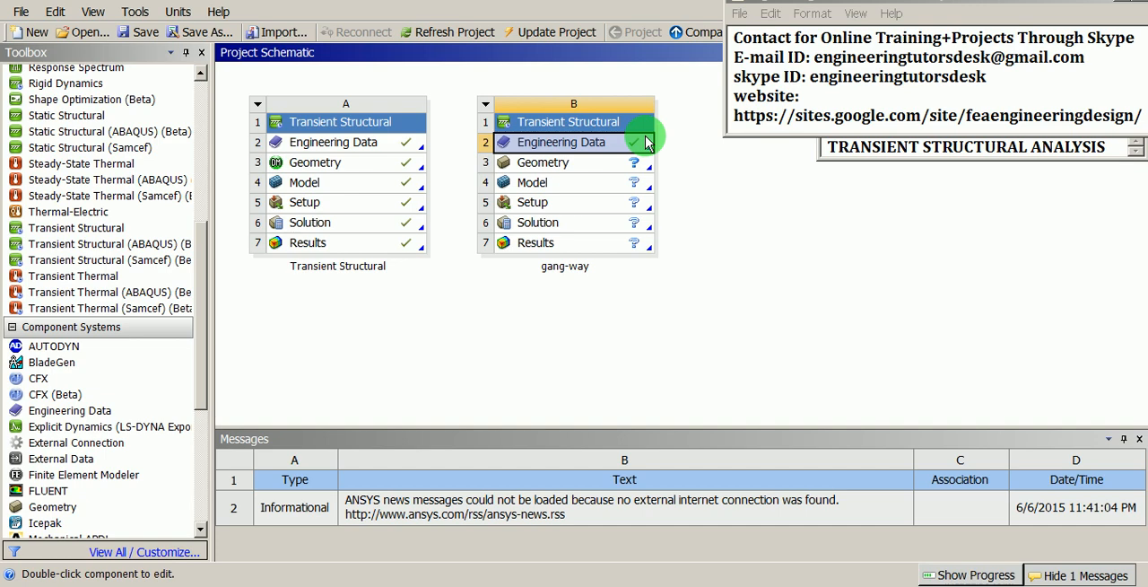
click(601, 165)
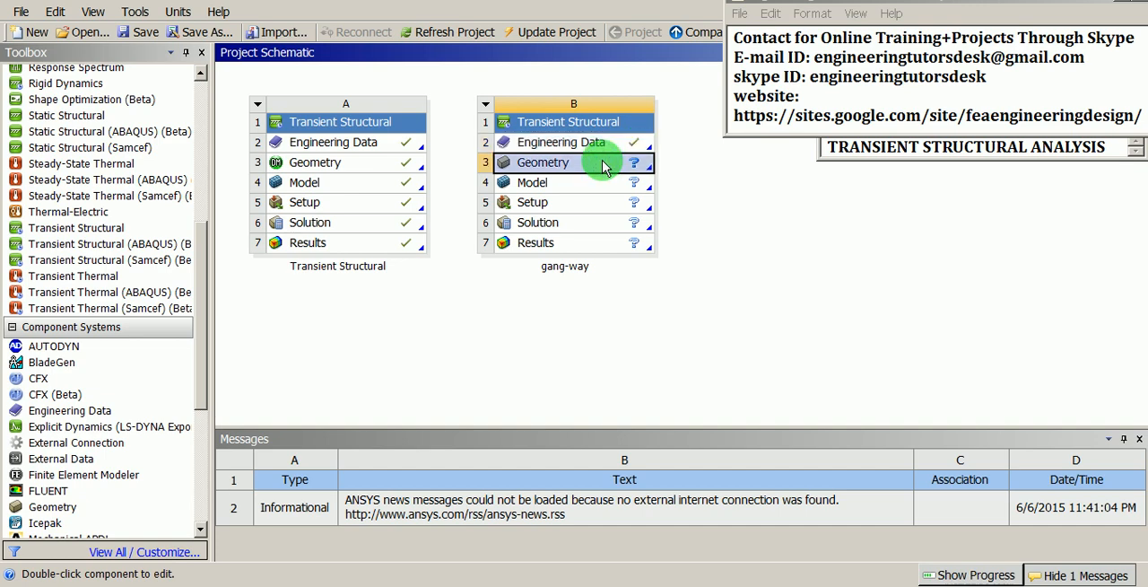
right_click(603, 168)
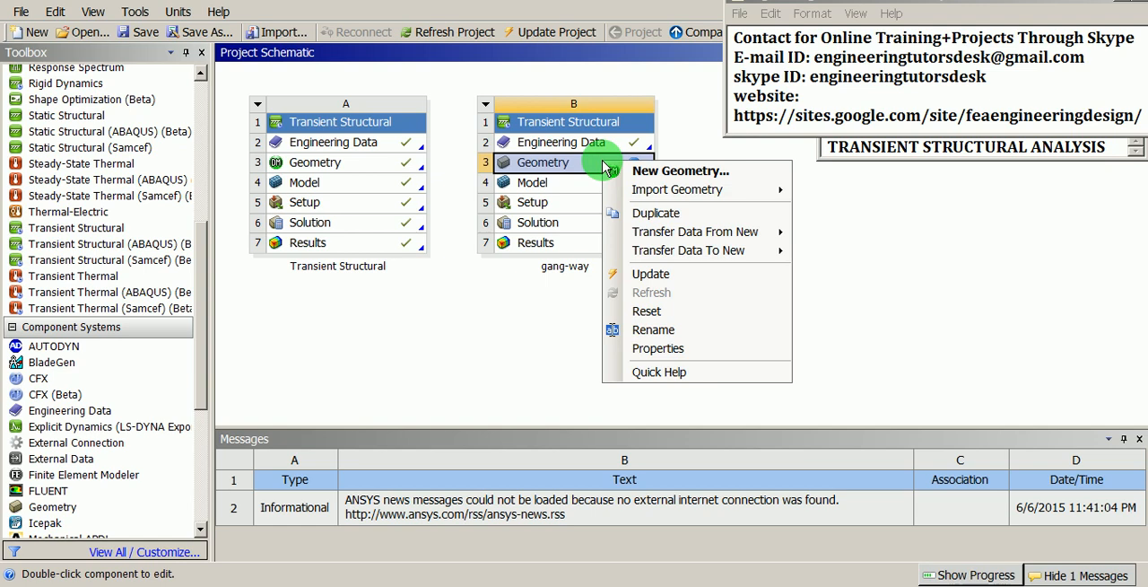
mouse_move(615, 195)
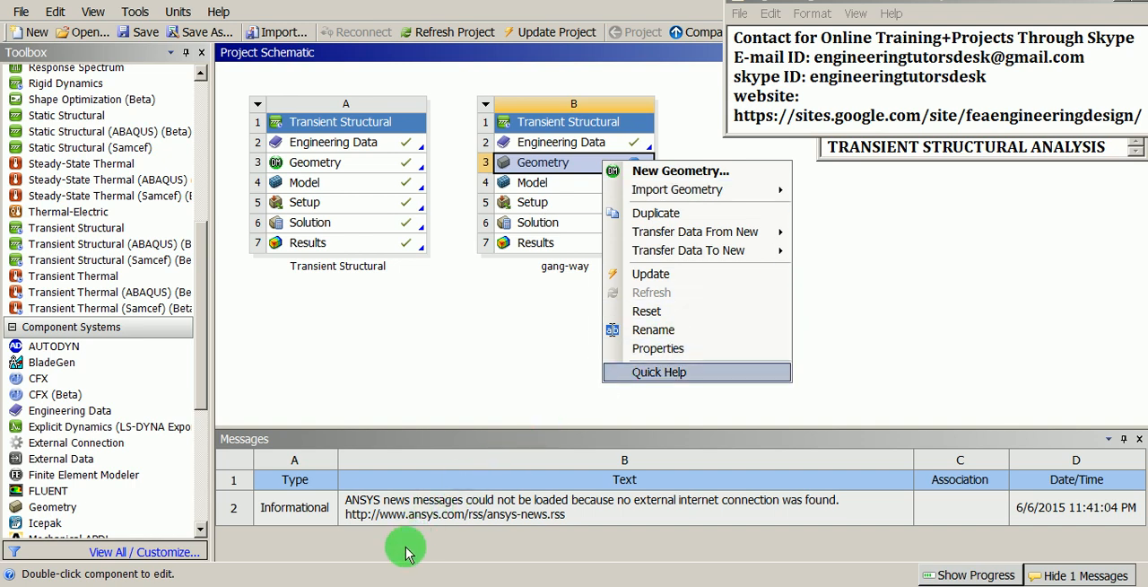
click(381, 586)
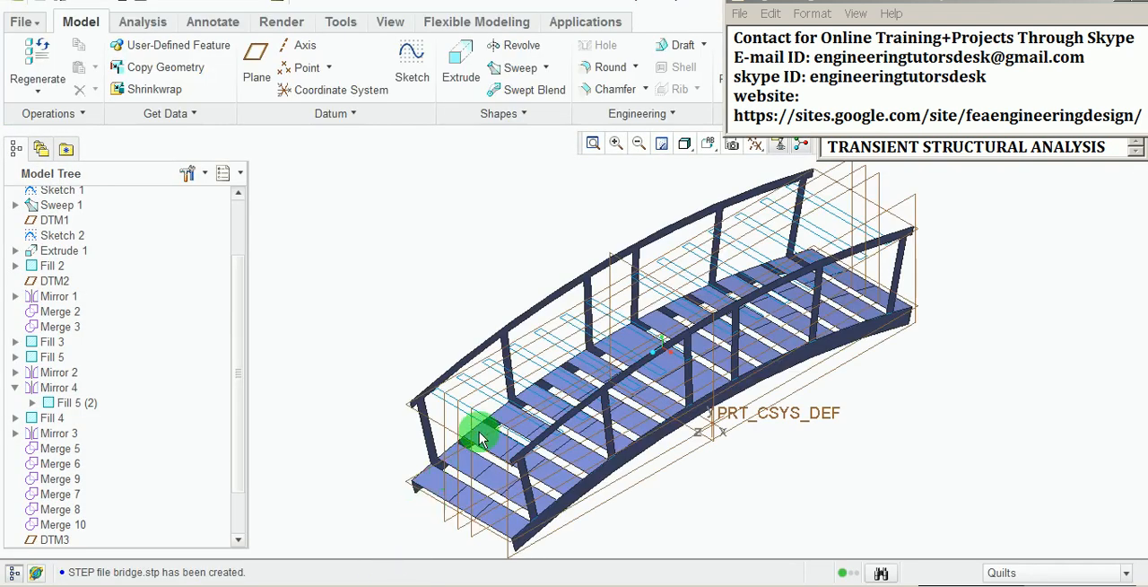
middle_drag(475, 428, 558, 316)
scroll(558, 316, up, 3)
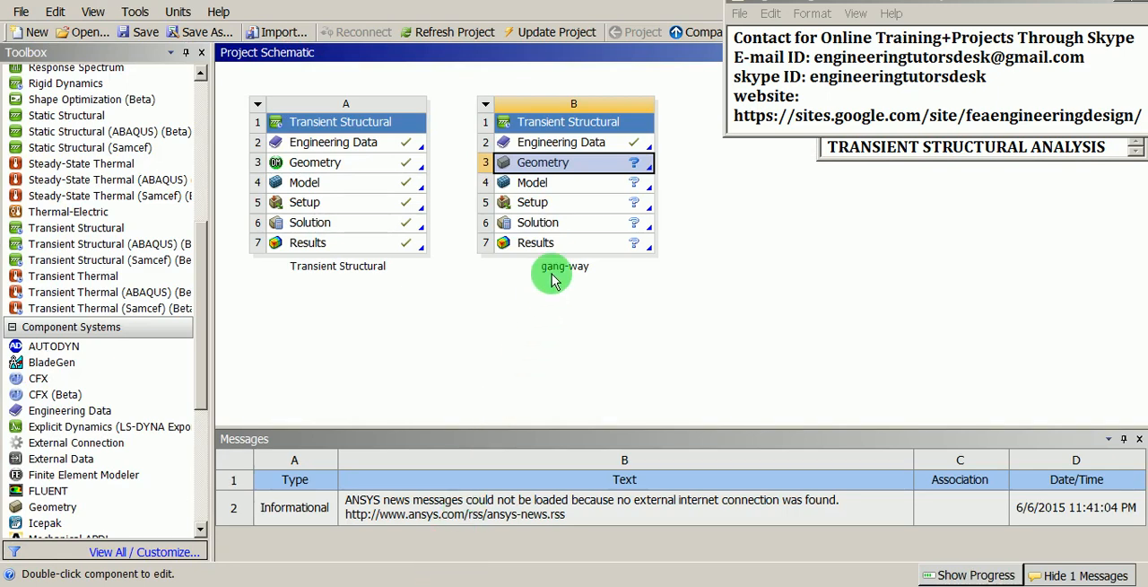
Step: Import the recent file BRIDGE.PRT.2 as the geometry of the gang-way system
right_click(589, 166)
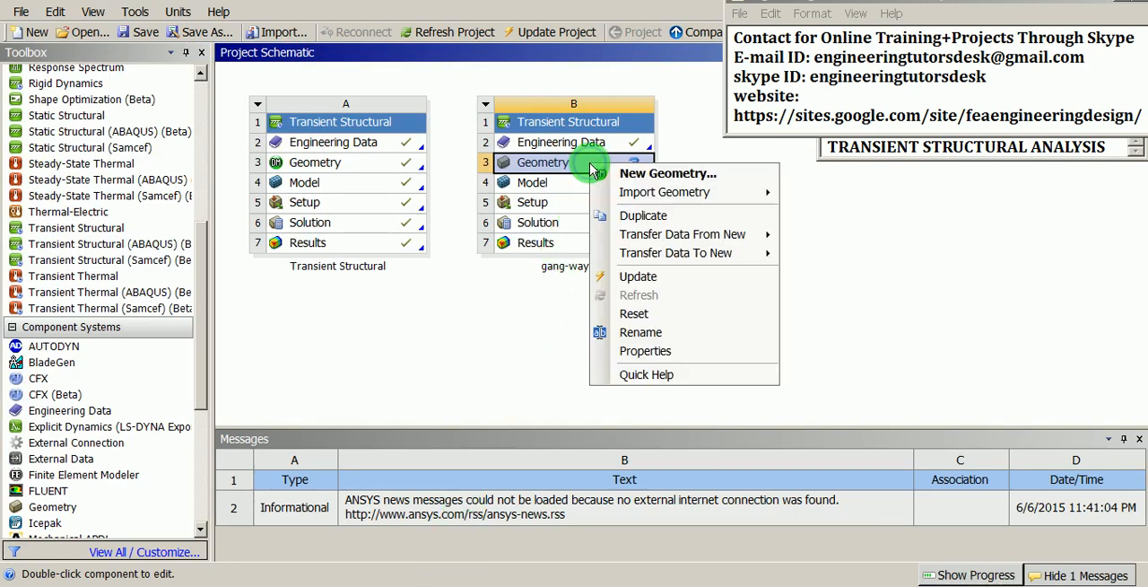
mouse_move(669, 195)
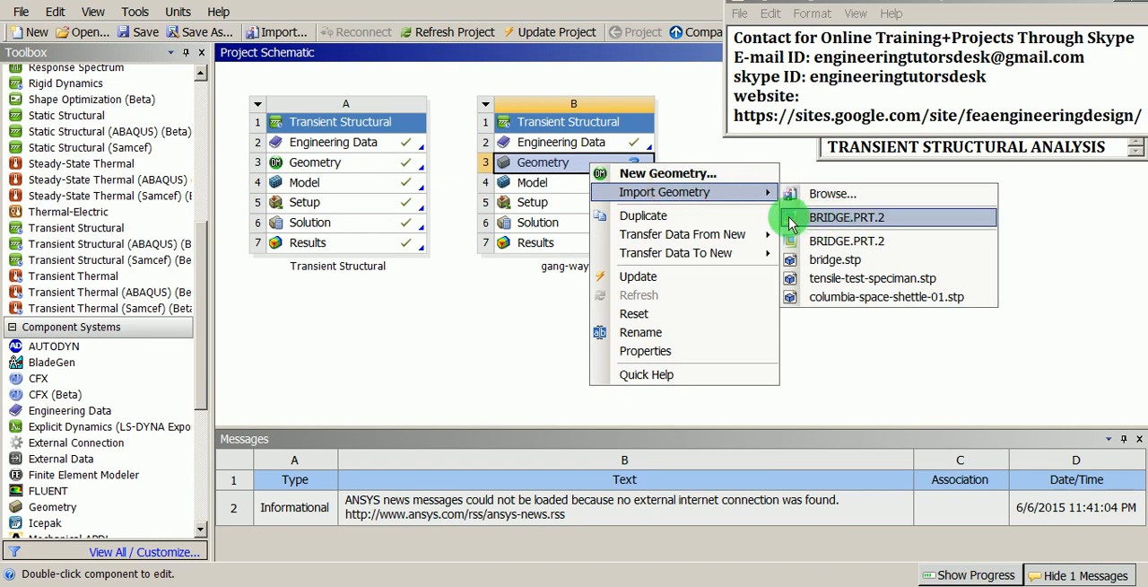
click(846, 218)
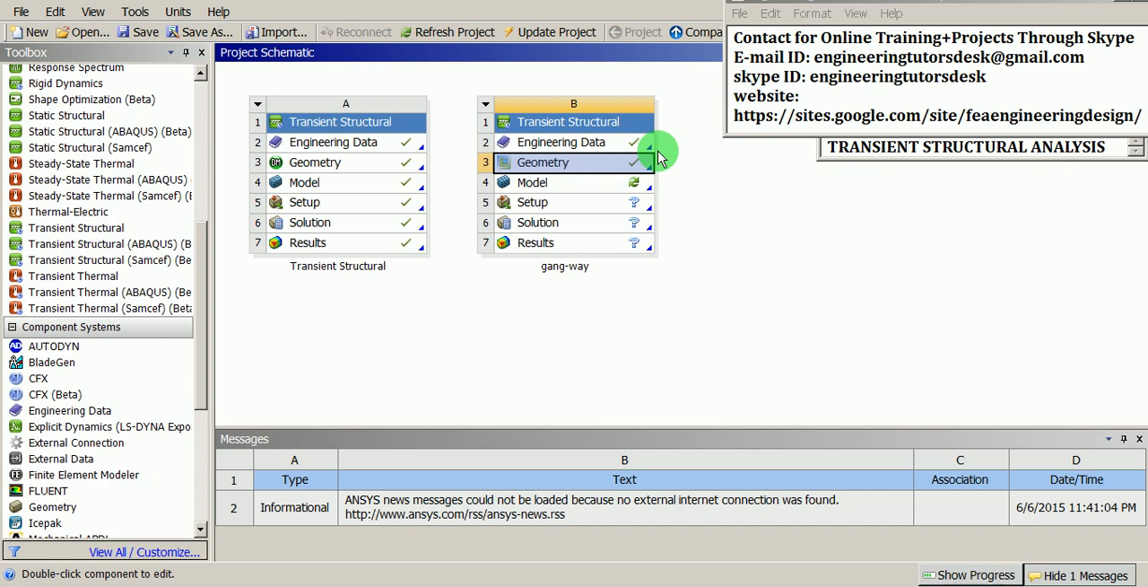
Step: Open the gang-way geometry for editing with millimeter as the length unit
right_click(583, 166)
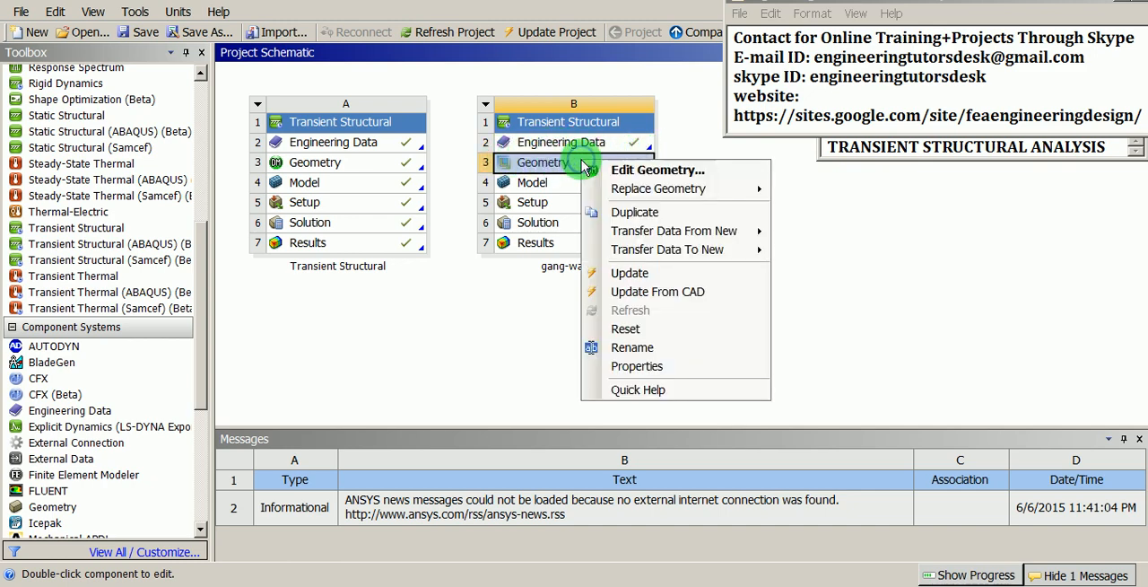
click(657, 169)
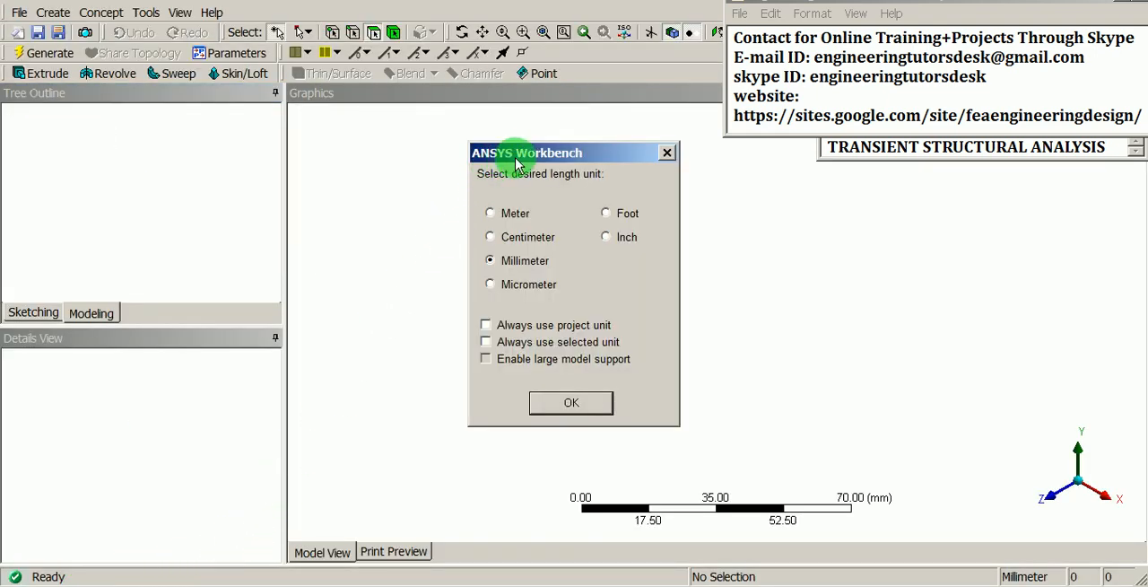
drag(521, 156, 488, 152)
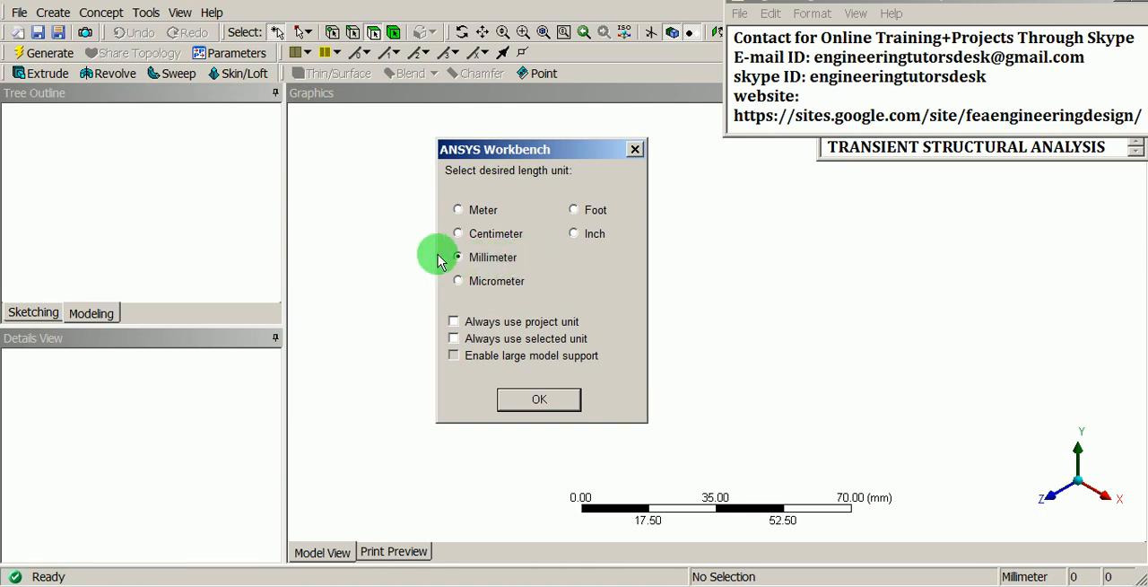
click(508, 402)
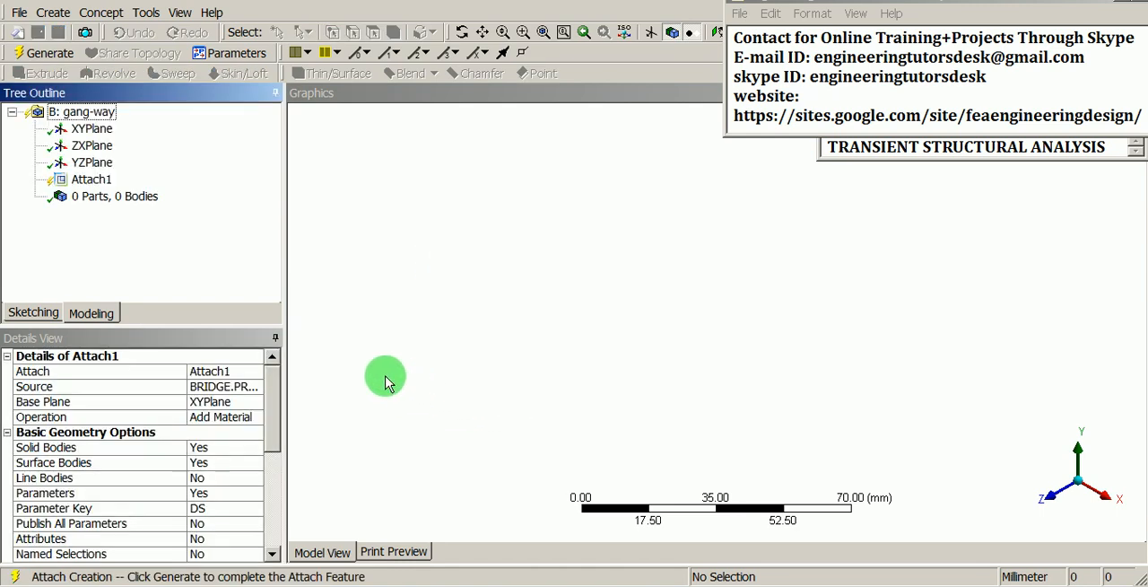
Step: Generate the attached bridge geometry so the Attach1 feature is completed
click(104, 184)
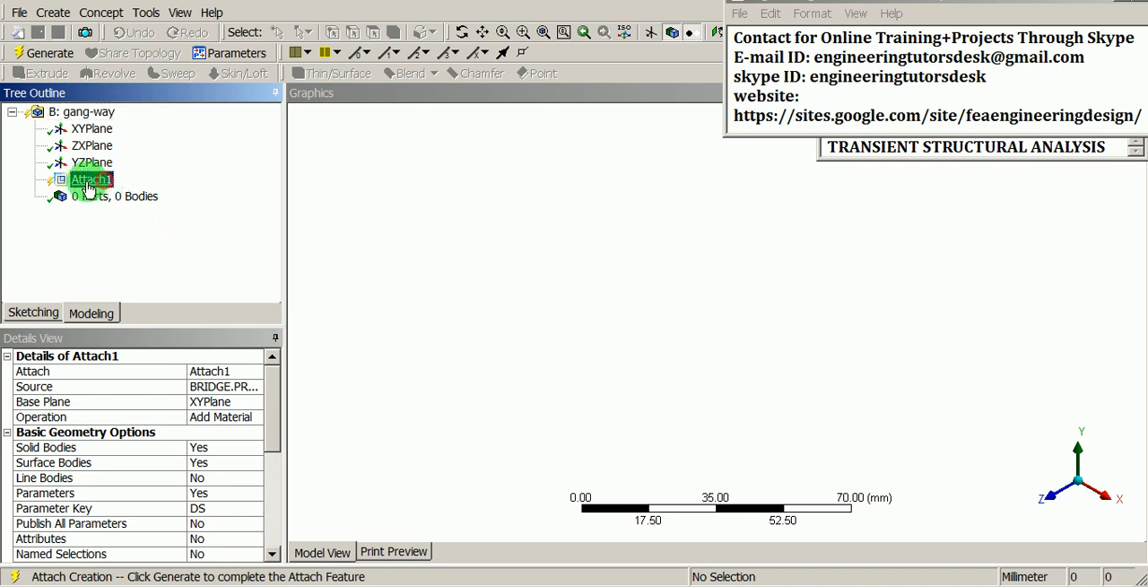
click(42, 54)
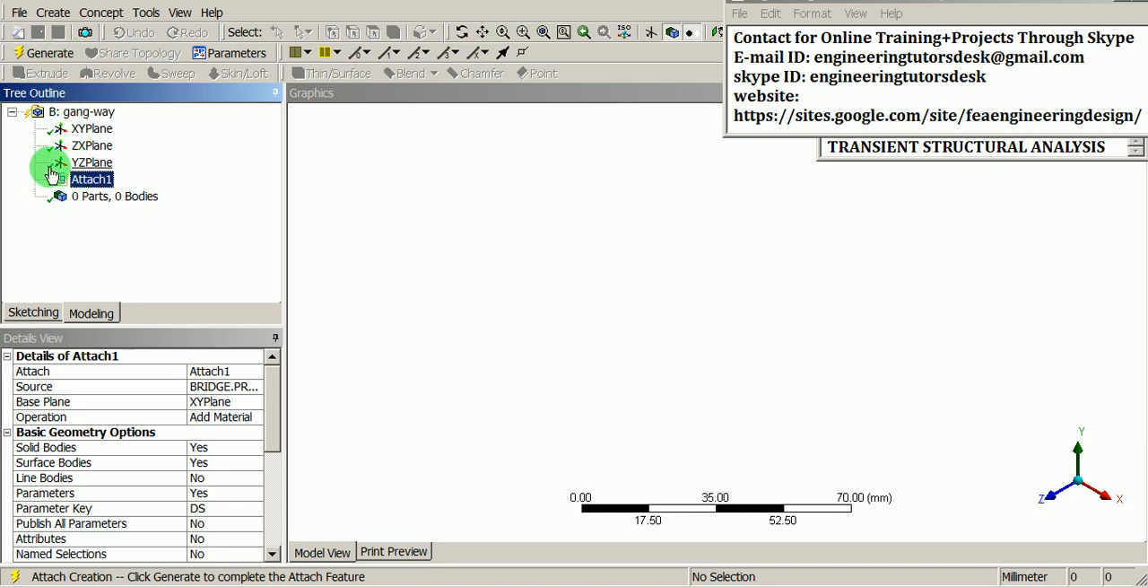
click(55, 55)
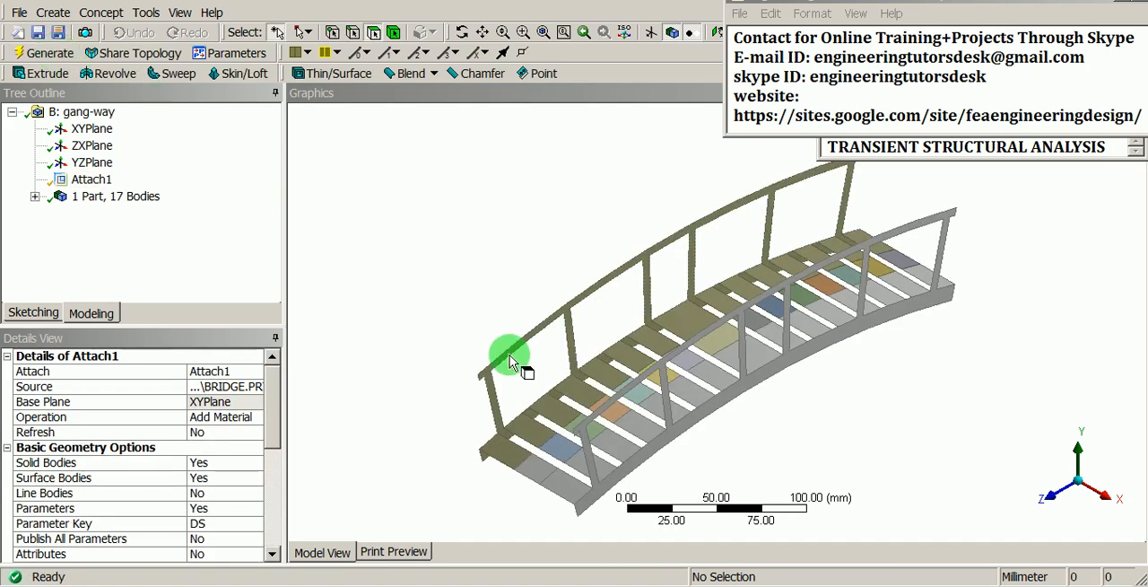
Step: Examine the deck faces along one side of the bridge, from the near end up to the middle
middle_drag(508, 353, 529, 466)
click(516, 435)
click(532, 402)
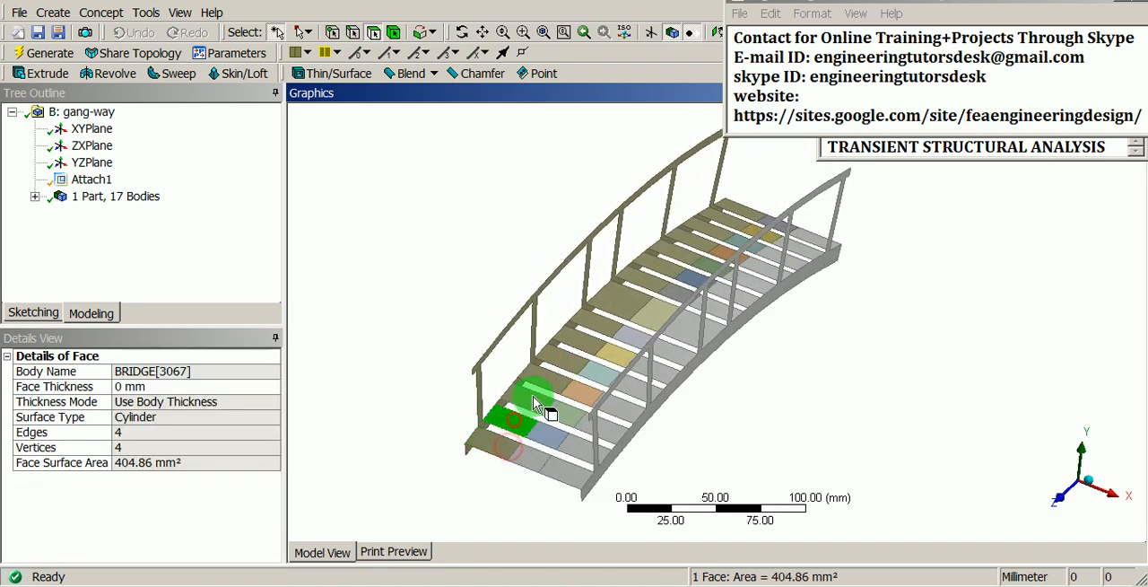
click(543, 371)
click(574, 362)
click(603, 334)
click(599, 328)
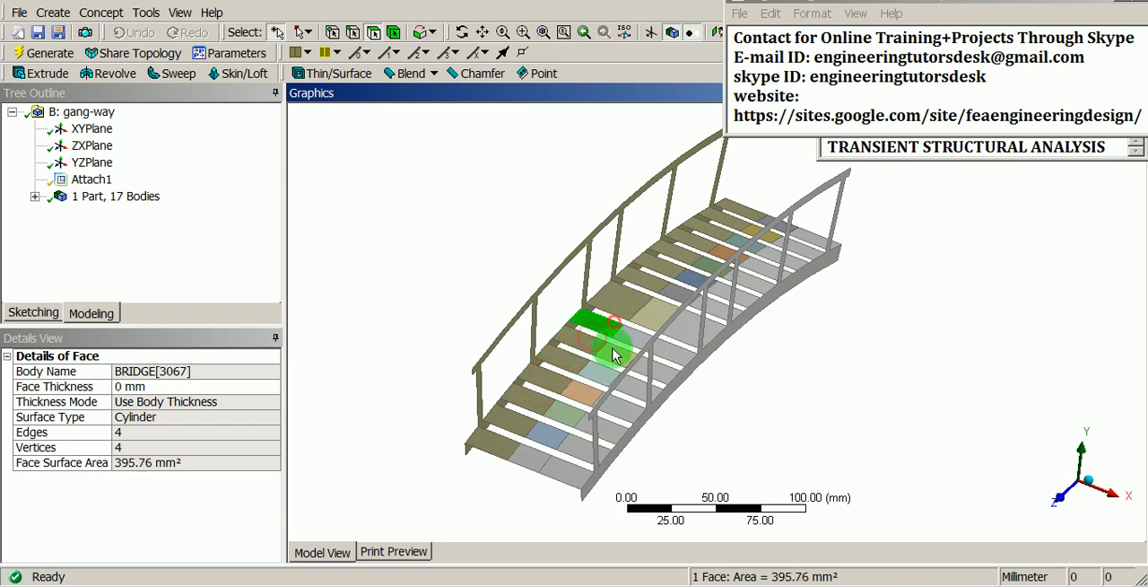
Step: Examine the separate middle panel faces of the deck planks one after another, from the near end to the far end
click(541, 448)
click(549, 415)
click(574, 391)
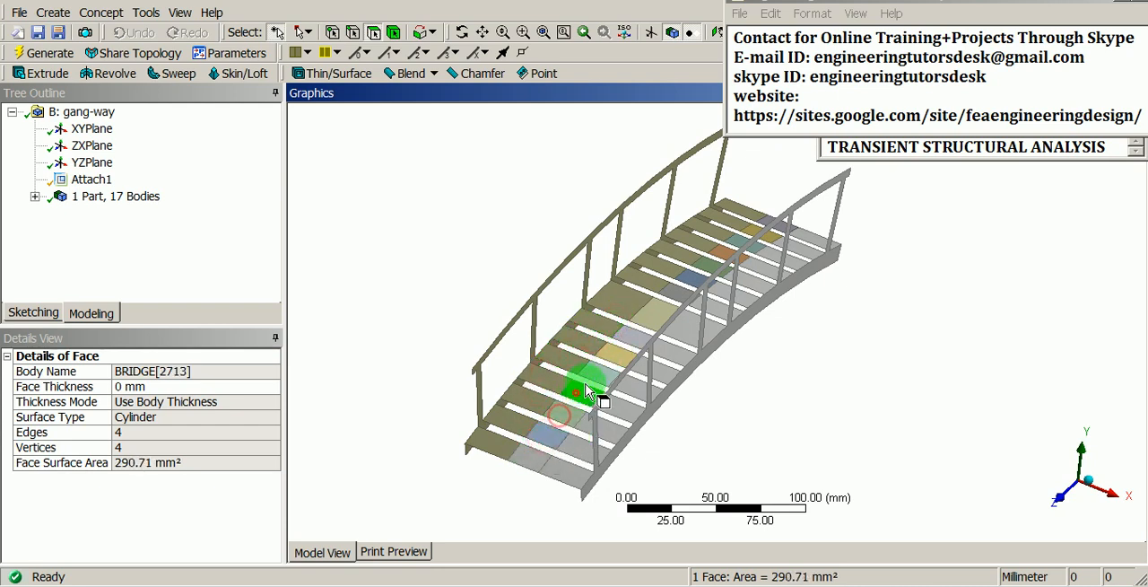
click(594, 375)
click(608, 353)
click(640, 329)
click(679, 323)
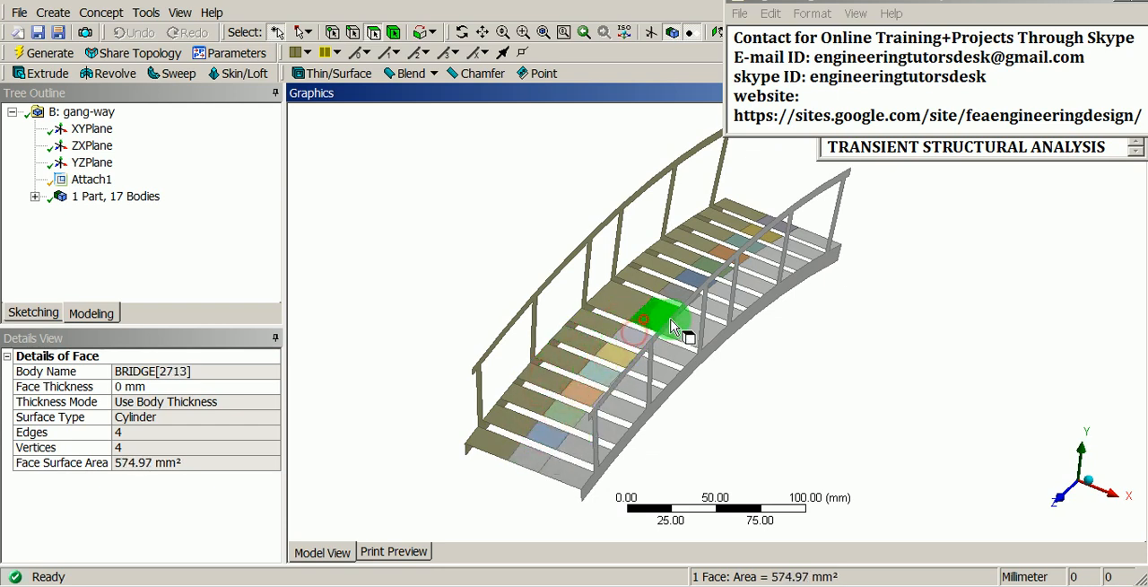
scroll(708, 224, up, 3)
click(677, 255)
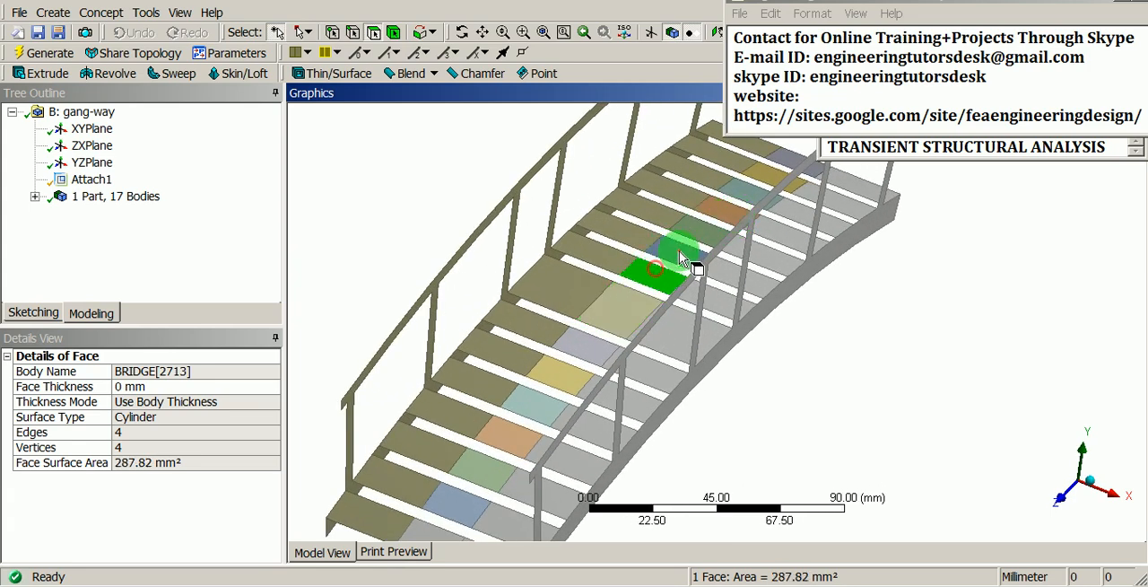
click(687, 235)
click(704, 223)
scroll(725, 210, up, 2)
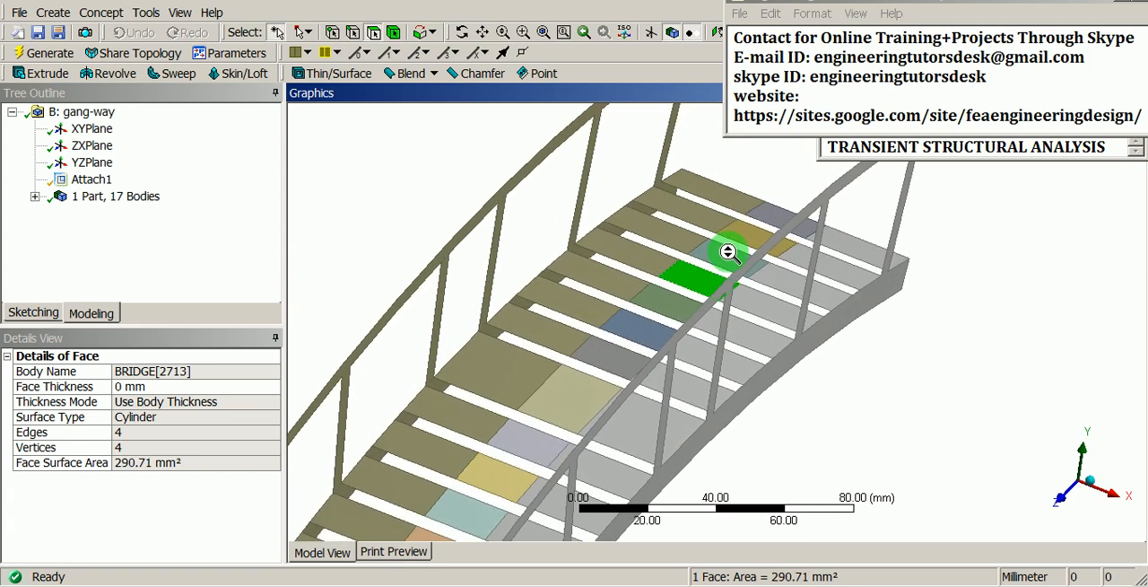
click(749, 238)
click(763, 224)
click(772, 217)
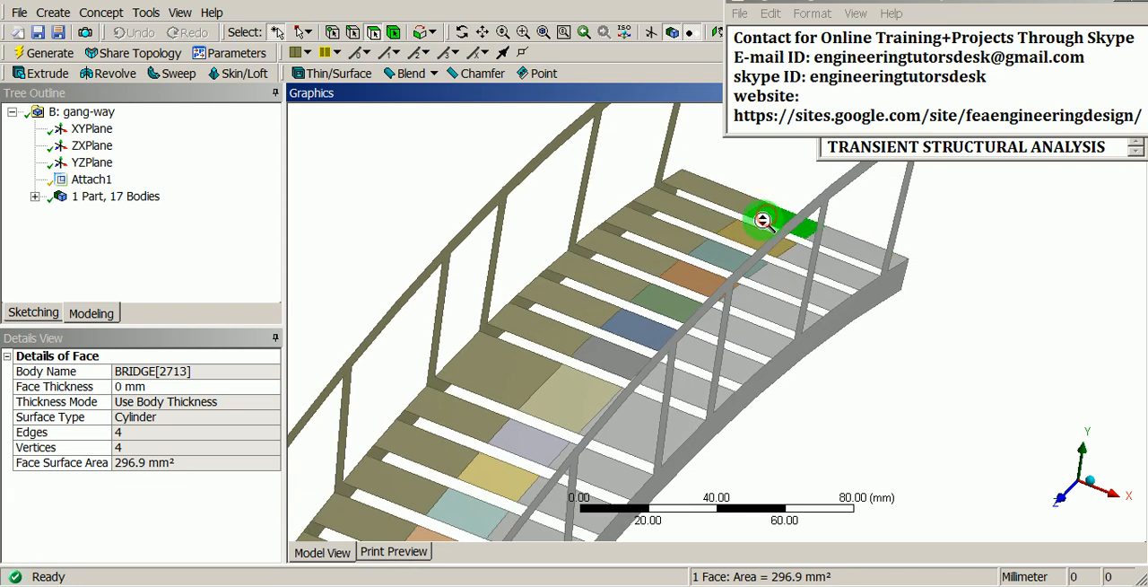
scroll(710, 328, down, 3)
middle_drag(636, 389, 546, 311)
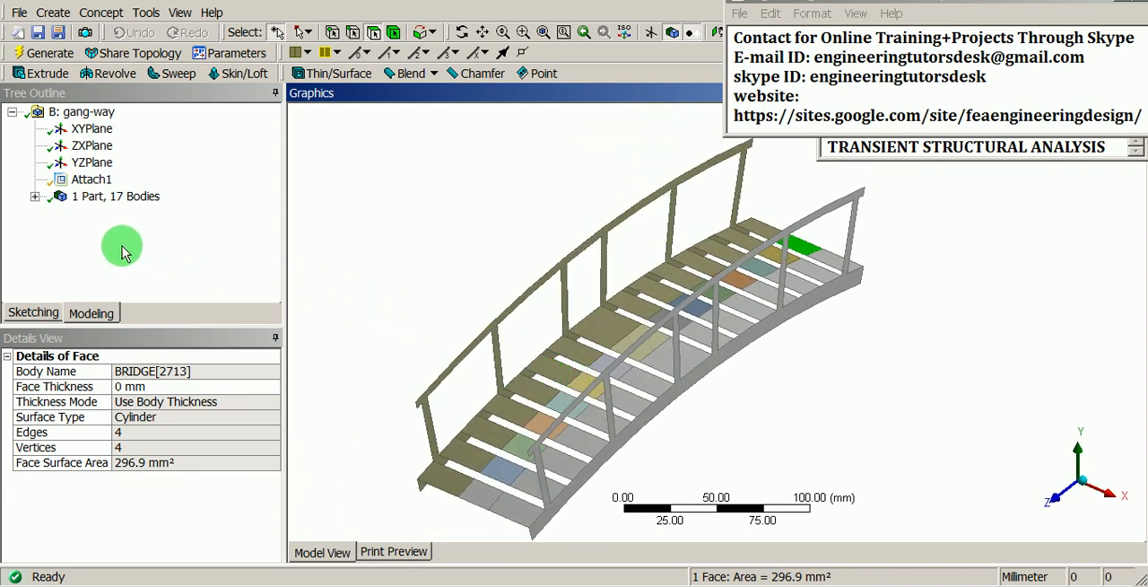
Step: Inspect the details of the imported part and BRIDGE, and expand it to show its individual bodies
click(34, 197)
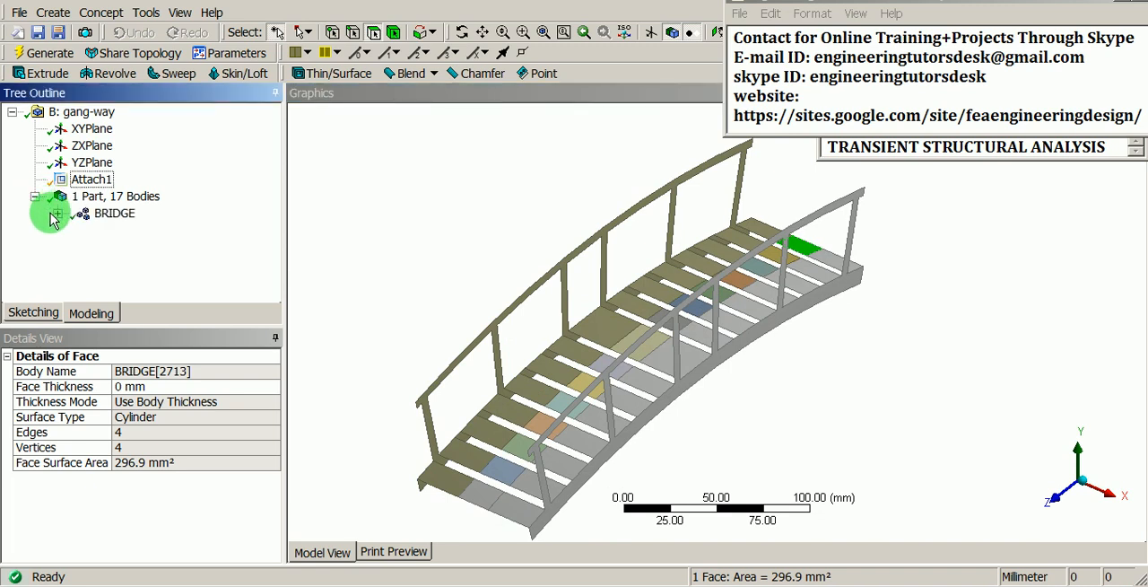
click(135, 197)
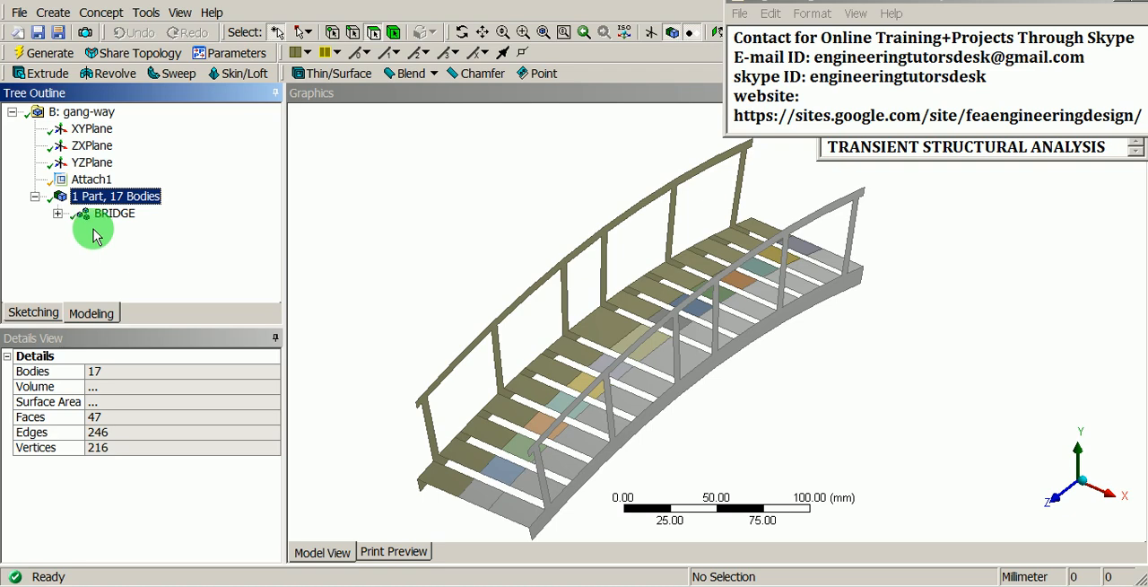
click(100, 215)
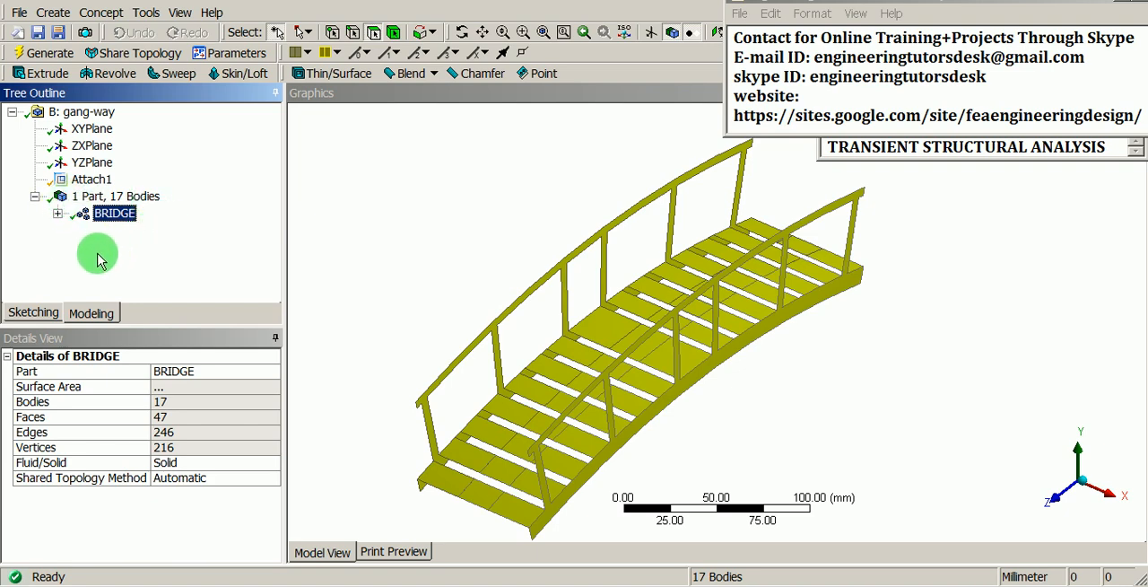
click(57, 214)
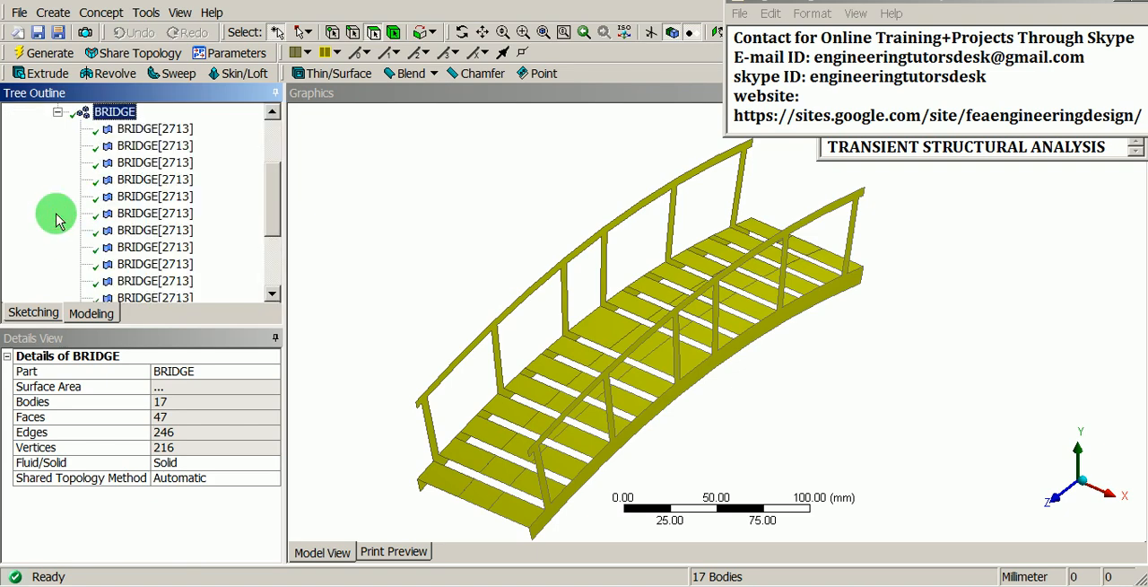
drag(272, 219, 270, 192)
scroll(244, 210, down, 4)
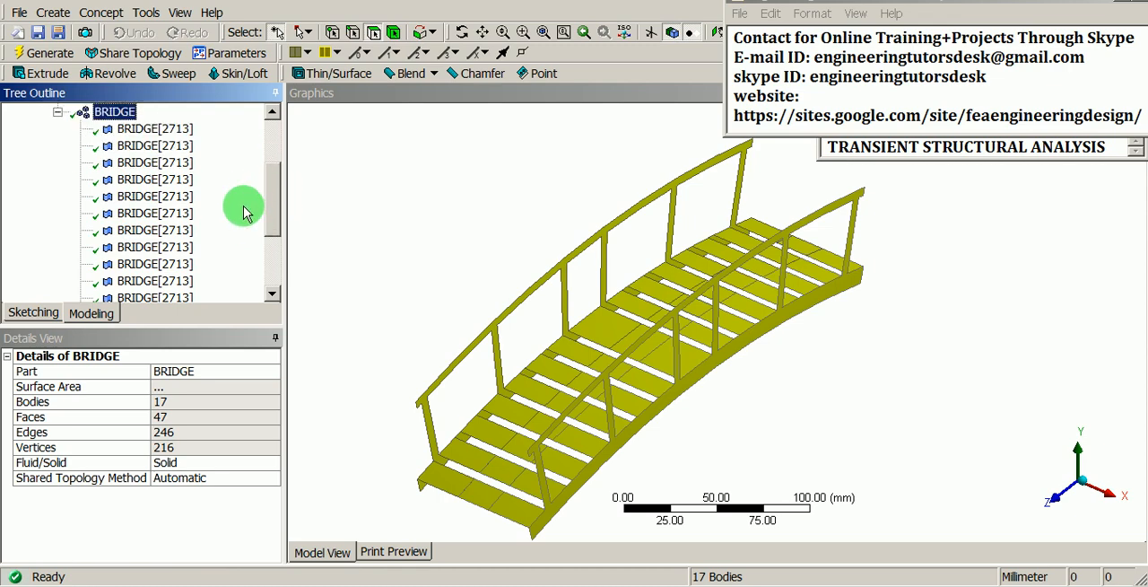
scroll(236, 264, up, 5)
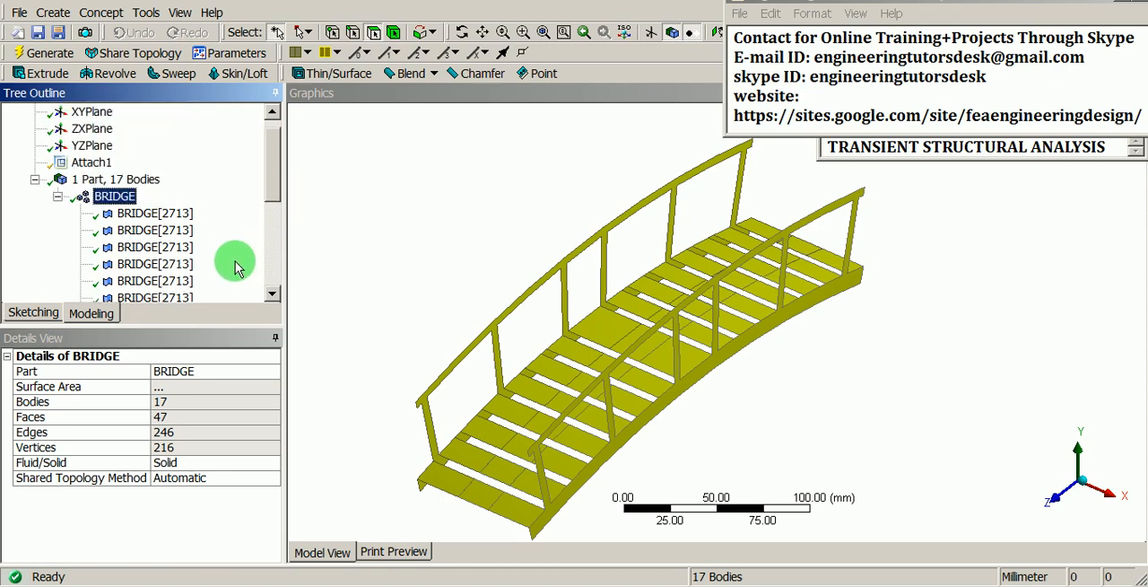
Step: Go through the surface bodies under BRIDGE one by one down to BRIDGE[70], checking which region each covers
click(180, 232)
key(Down)
key(Down)
key(Down)
key(Down)
key(Down)
key(Down)
key(Down)
key(Down)
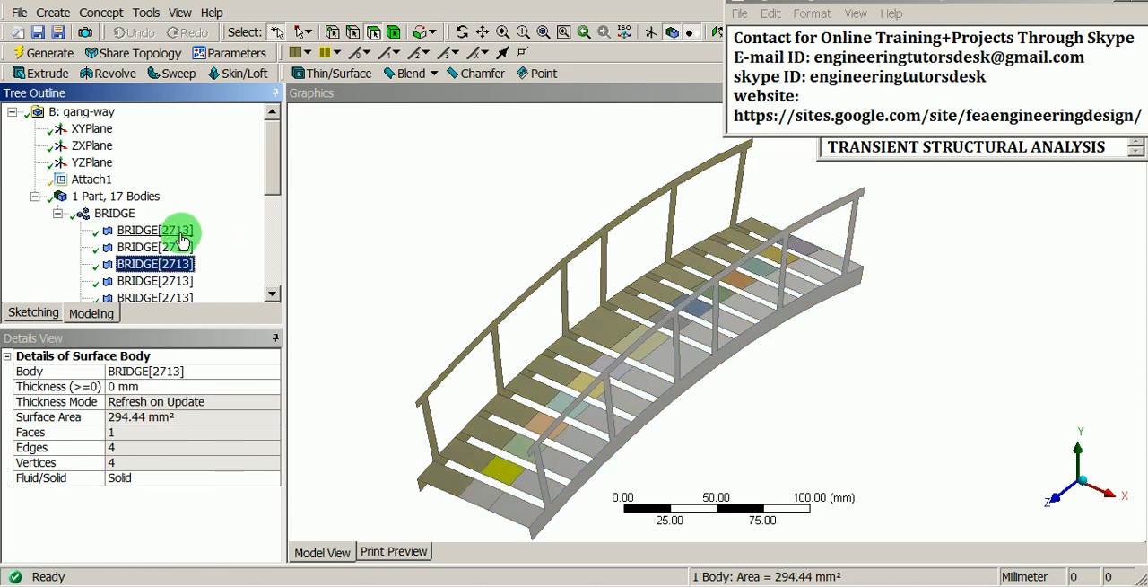
key(Down)
key(Down)
key(Down)
key(Down)
key(Down)
key(Down)
key(Down)
key(Down)
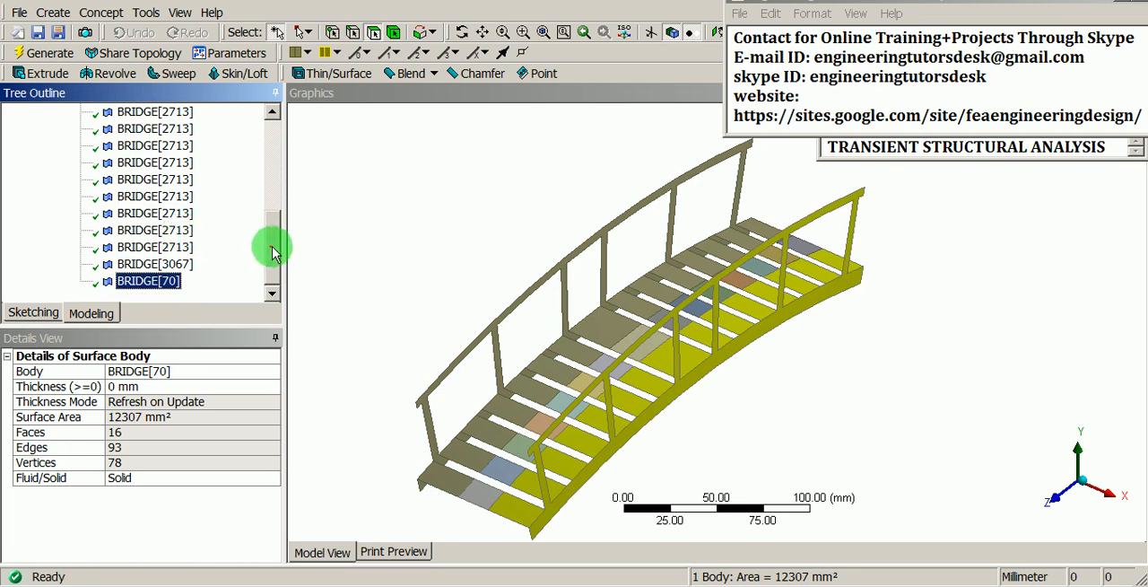
Step: Collapse the list of bodies under BRIDGE and clear the surface body selection
drag(274, 247, 273, 147)
click(58, 214)
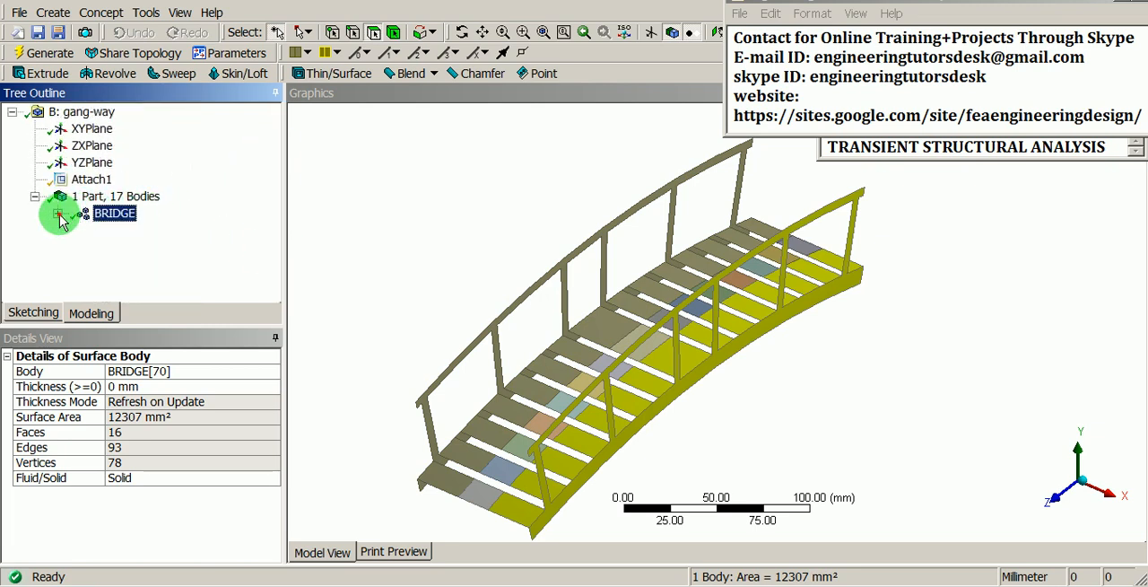
click(419, 193)
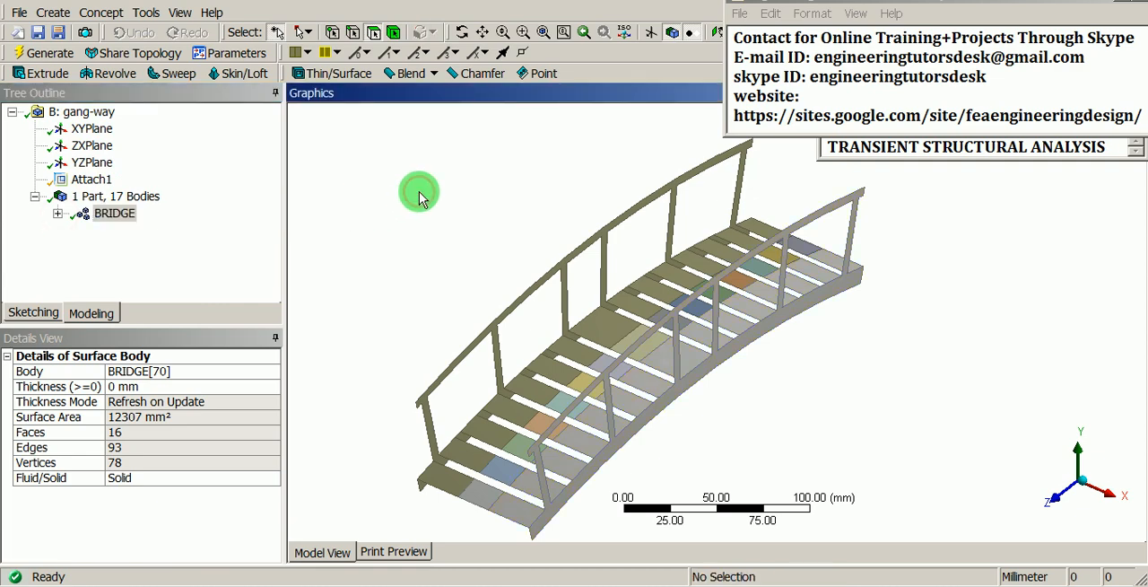
Step: Save the project under the name gangwa in the ANSYS_TRANSIENT-ANALYSIS folder on the C: drive
click(38, 32)
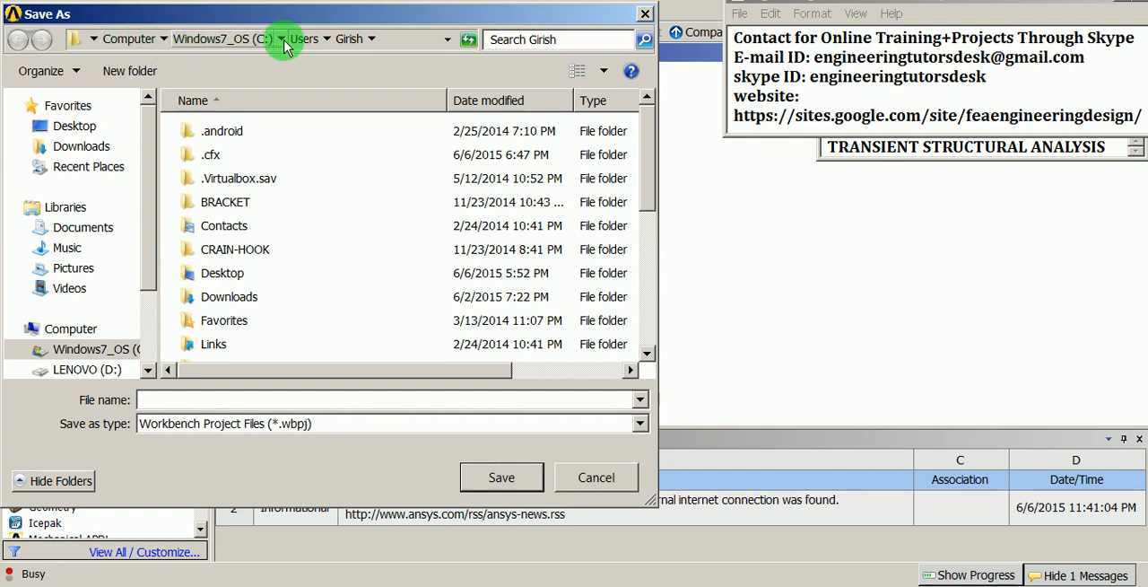
click(282, 40)
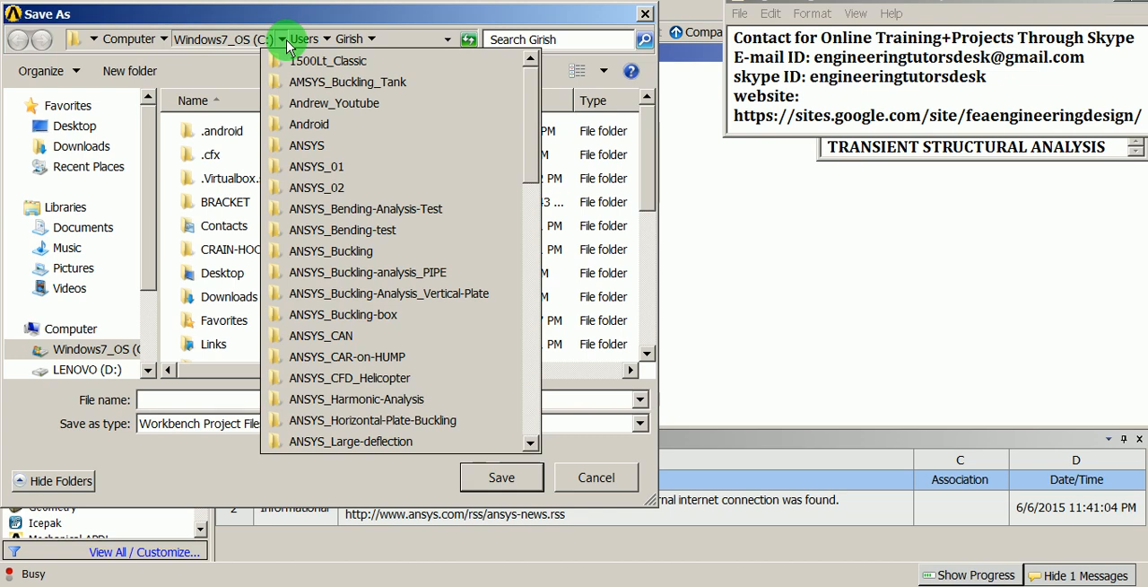
click(271, 39)
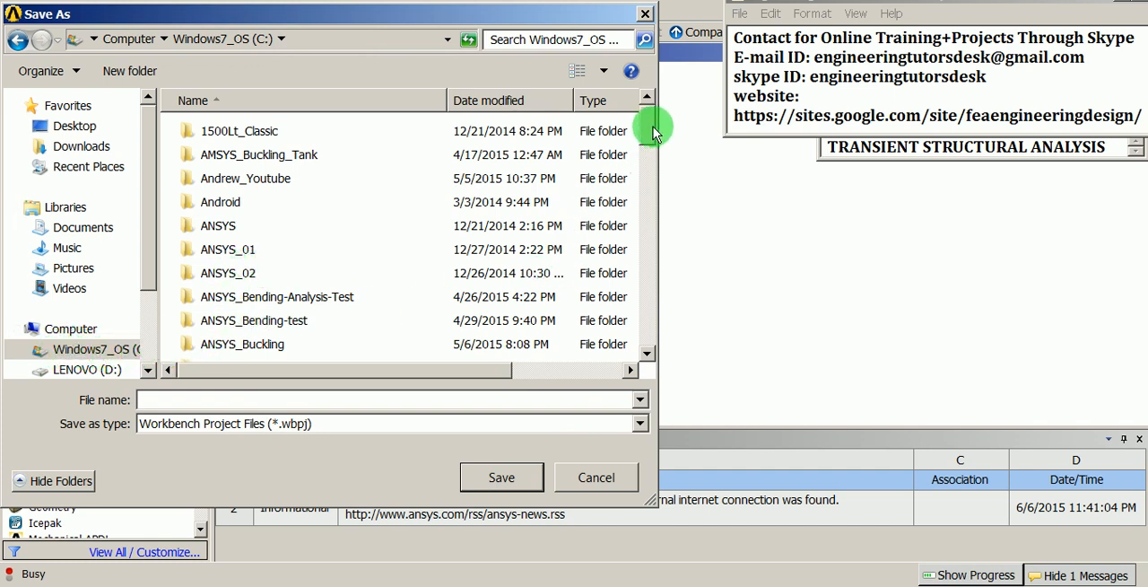
drag(653, 132, 617, 247)
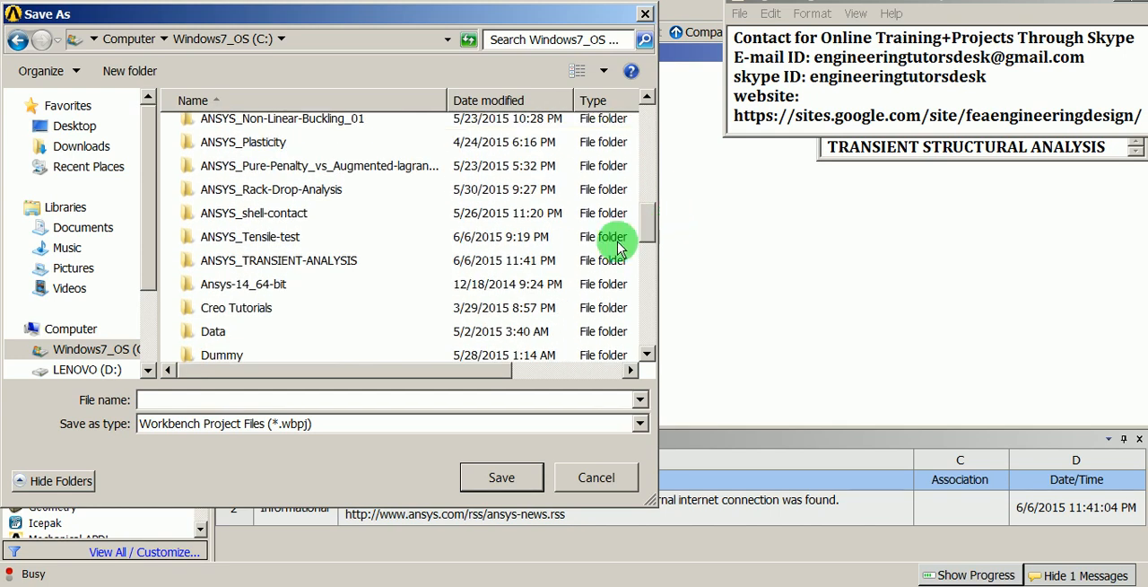
click(345, 262)
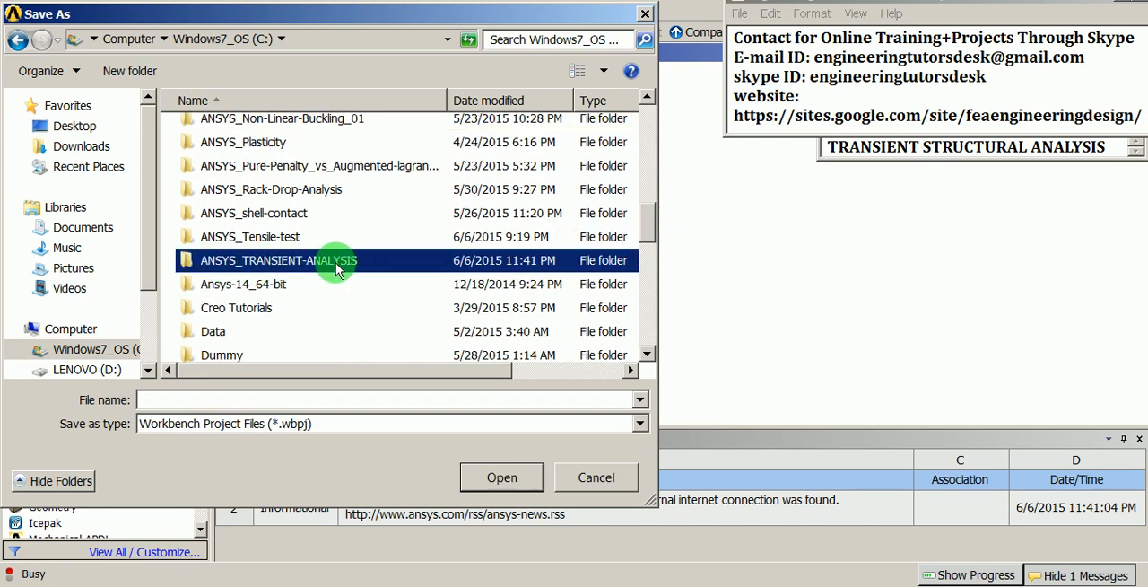
double_click(272, 262)
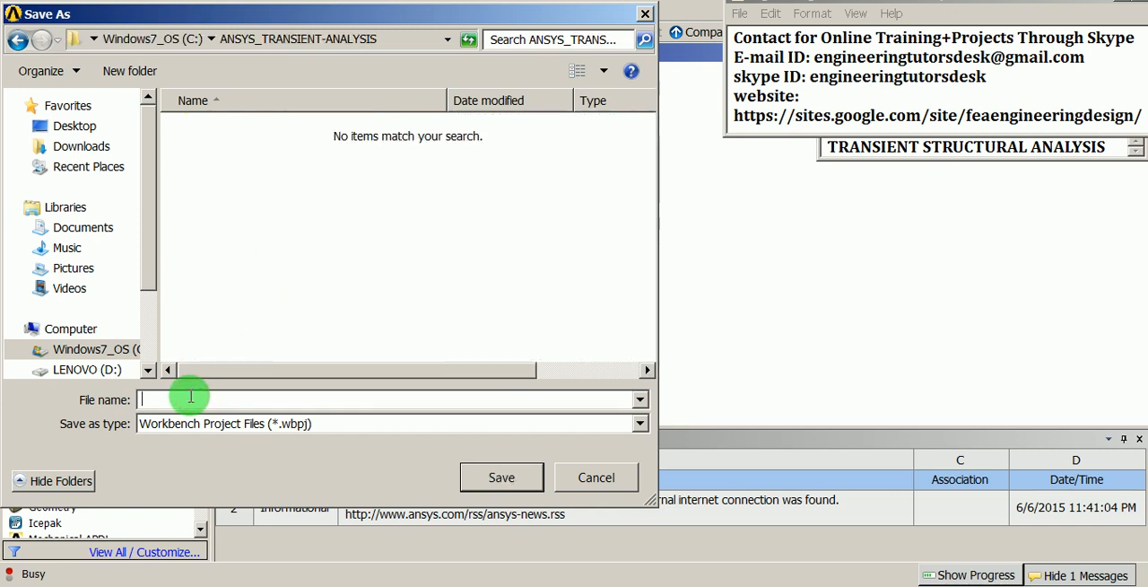
click(191, 397)
text(gangway)
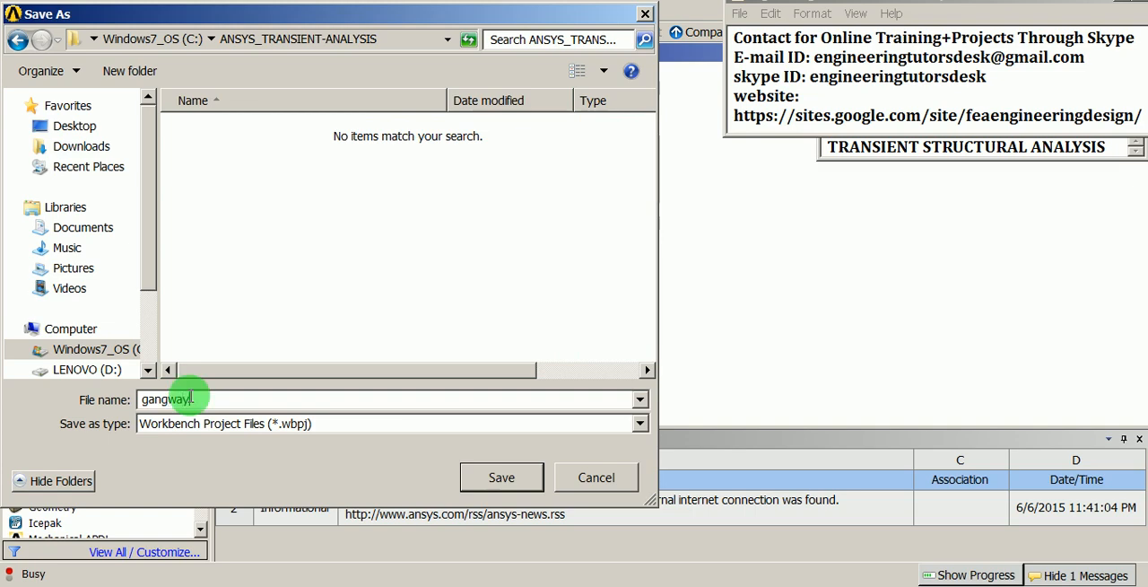
key(Return)
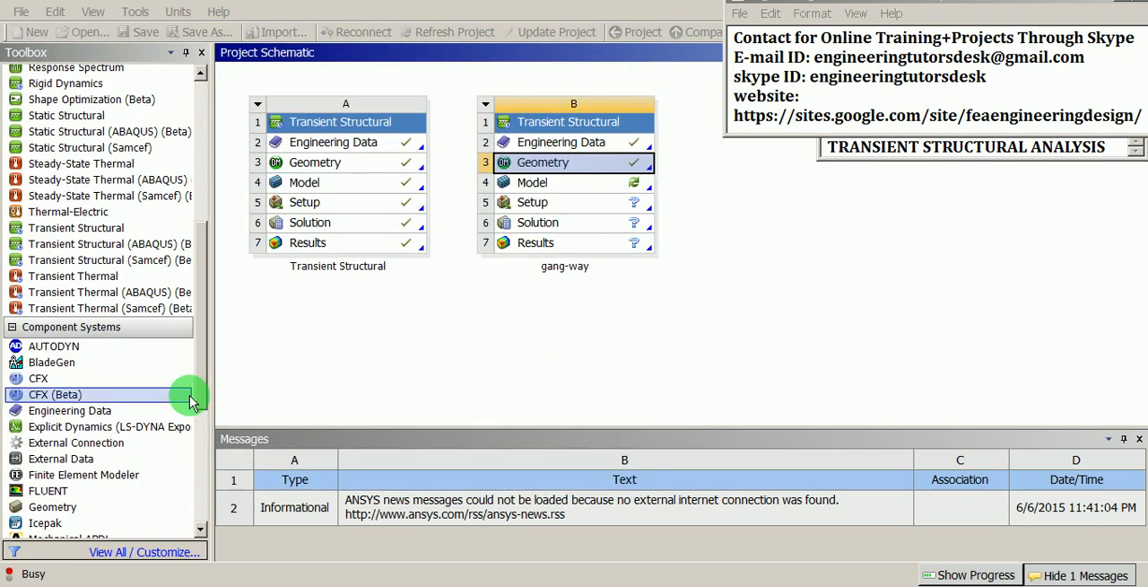
Step: Open the Model of the gang-way transient structural system for editing
click(495, 339)
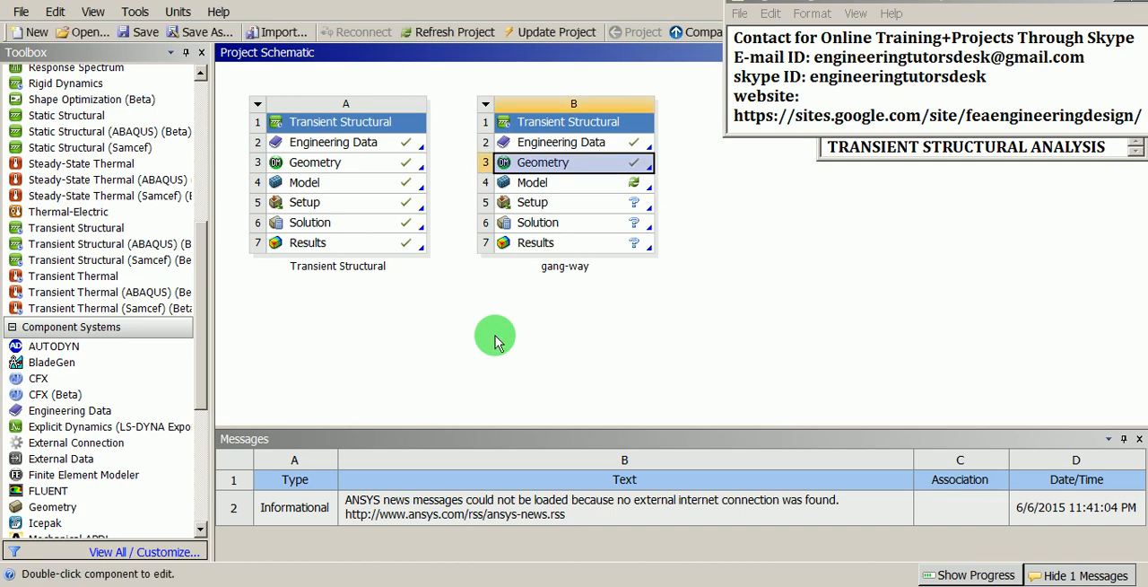
click(533, 185)
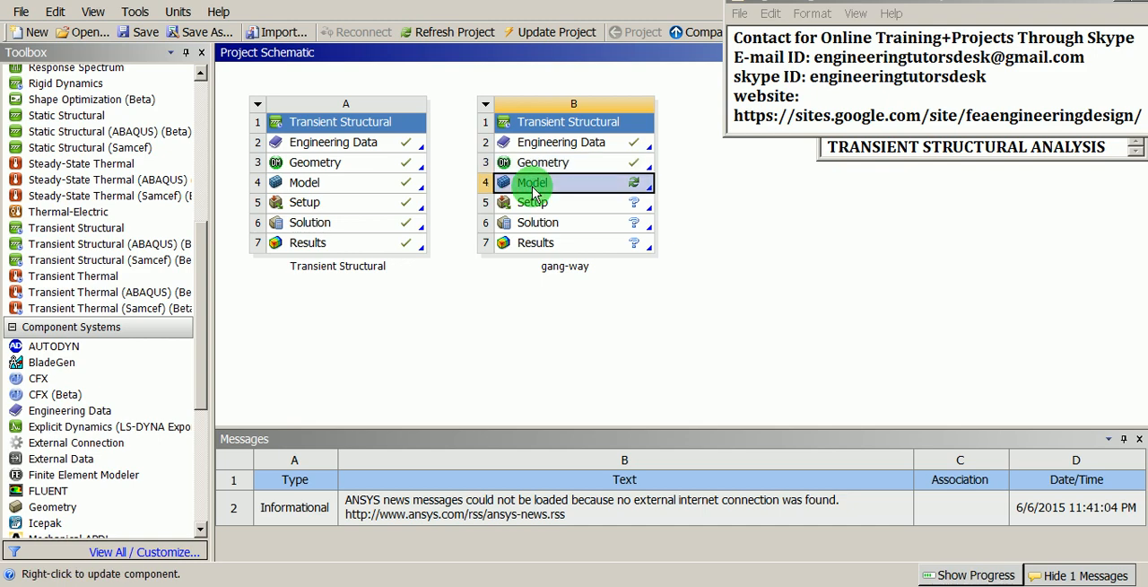
right_click(533, 191)
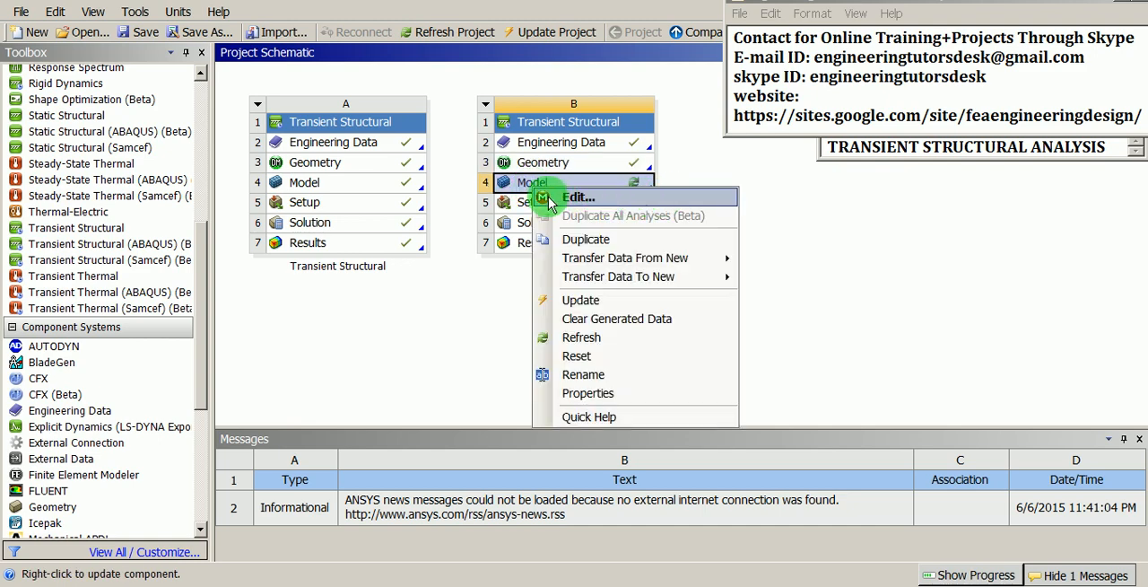
click(575, 197)
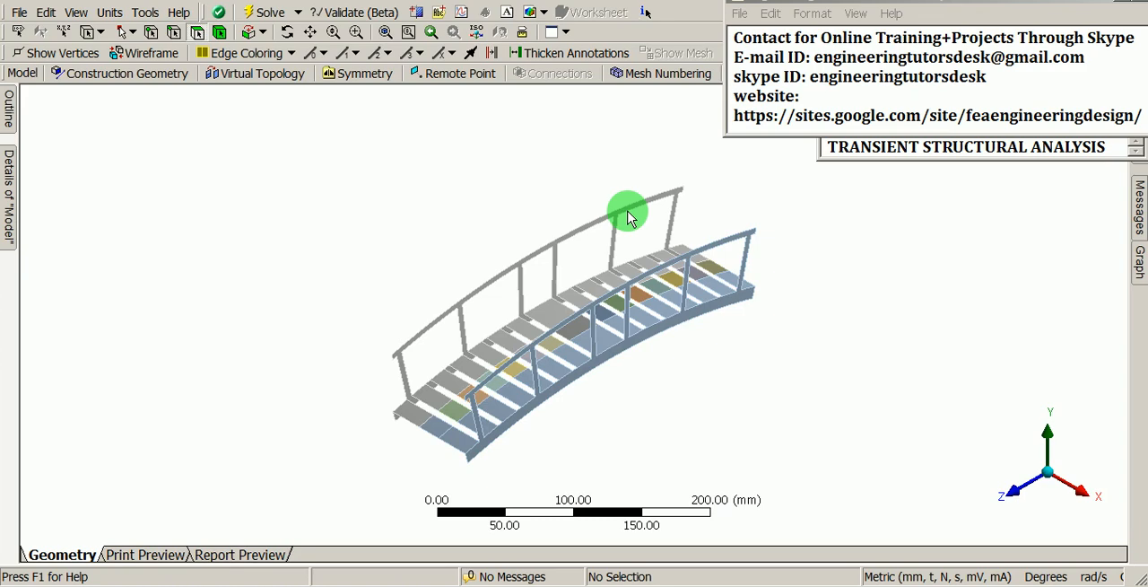
Step: Reset the window layout to restore the outline and details, and bring the bridge geometry back into the graphics display
scroll(601, 344, up, 2)
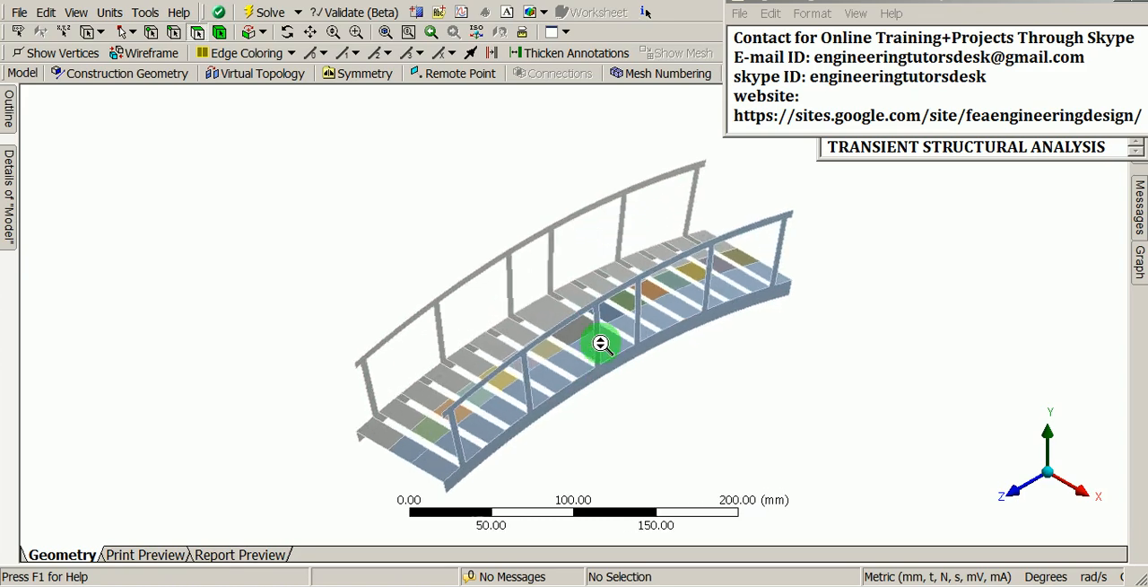
scroll(612, 305, up, 1)
ctrl+middle_drag(618, 282, 539, 288)
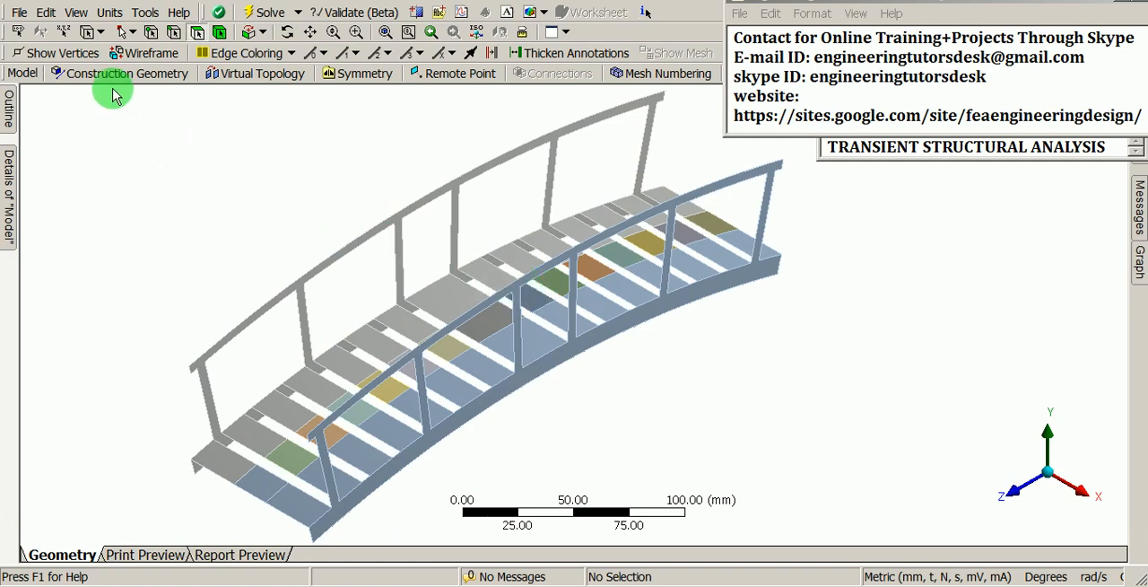
click(78, 12)
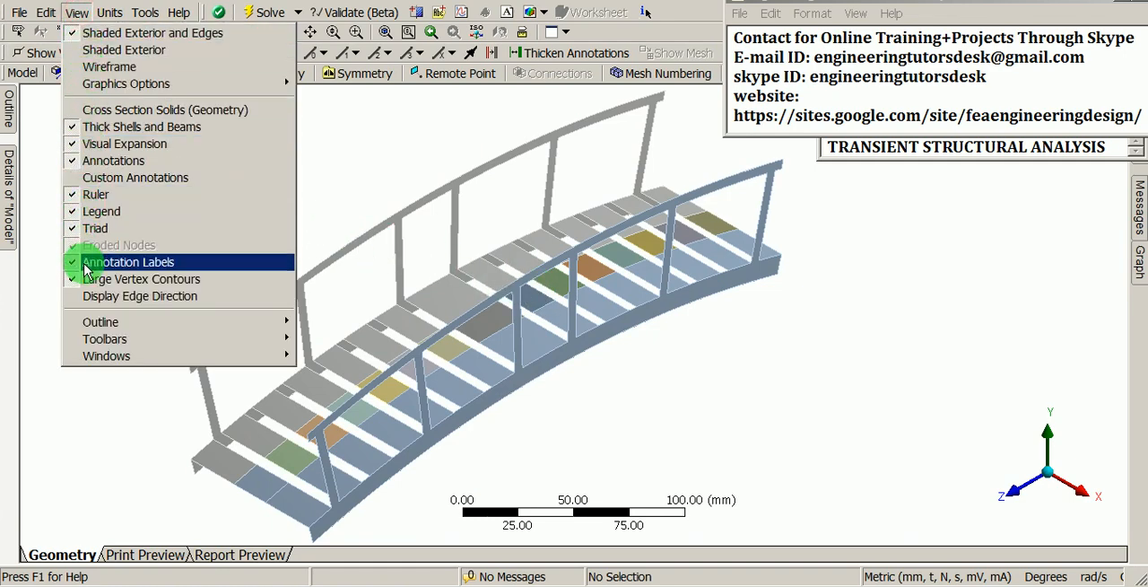
mouse_move(91, 358)
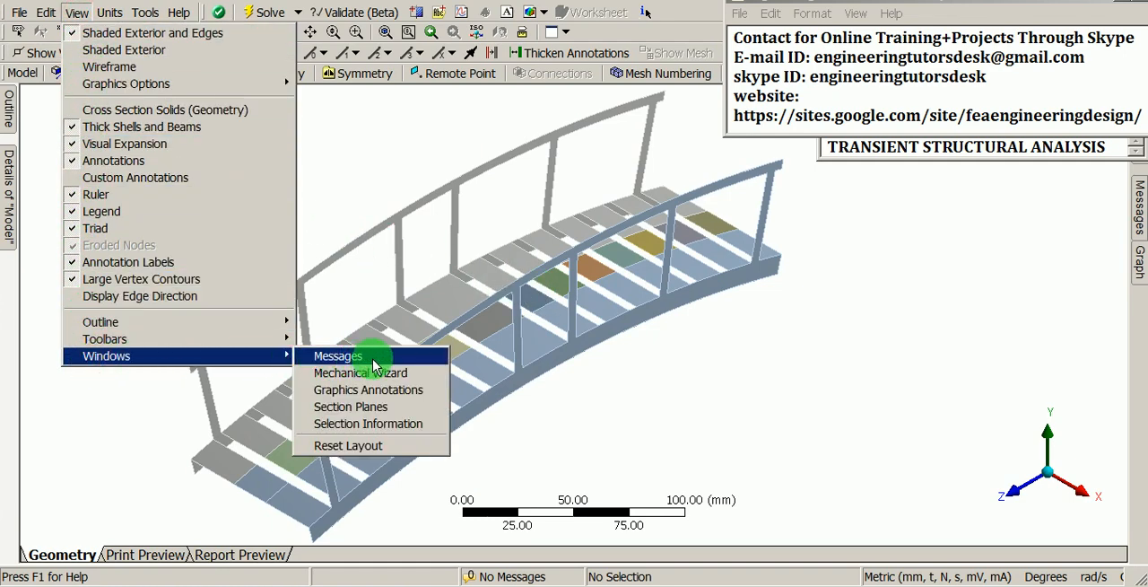
click(390, 455)
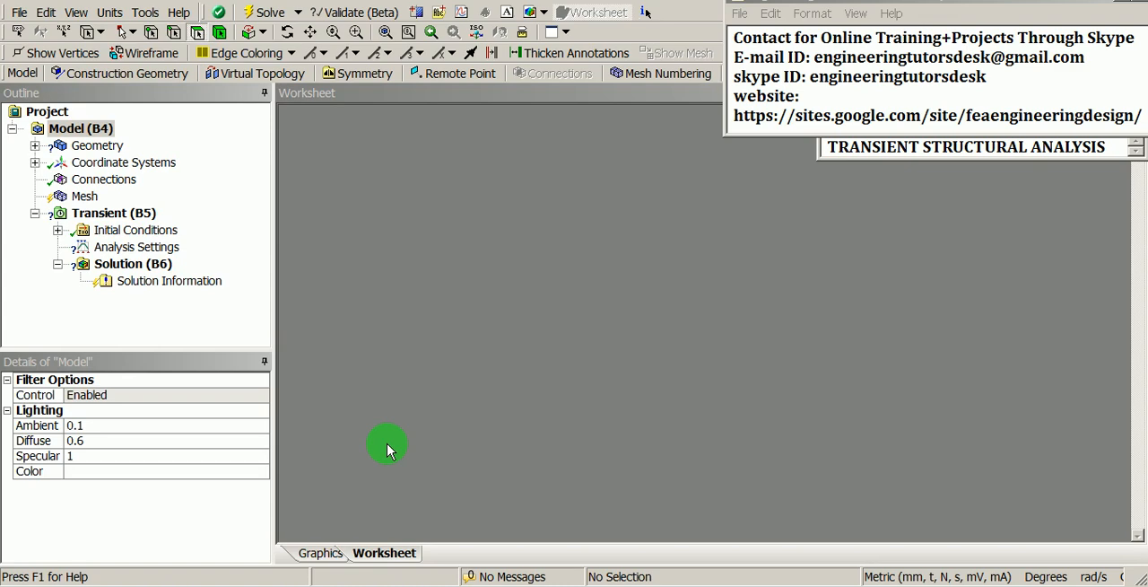
click(321, 553)
shift+middle_drag(431, 280, 437, 324)
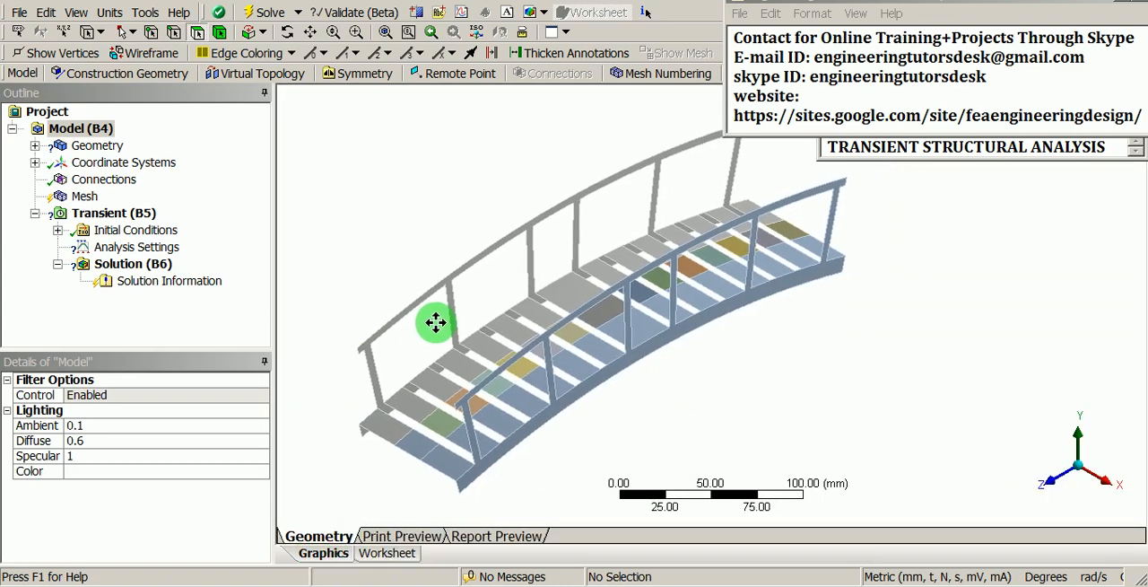
Step: Set the thickness of all surface bodies under BRIDGE, through BRIDGE[70], to 1 mm together
click(34, 146)
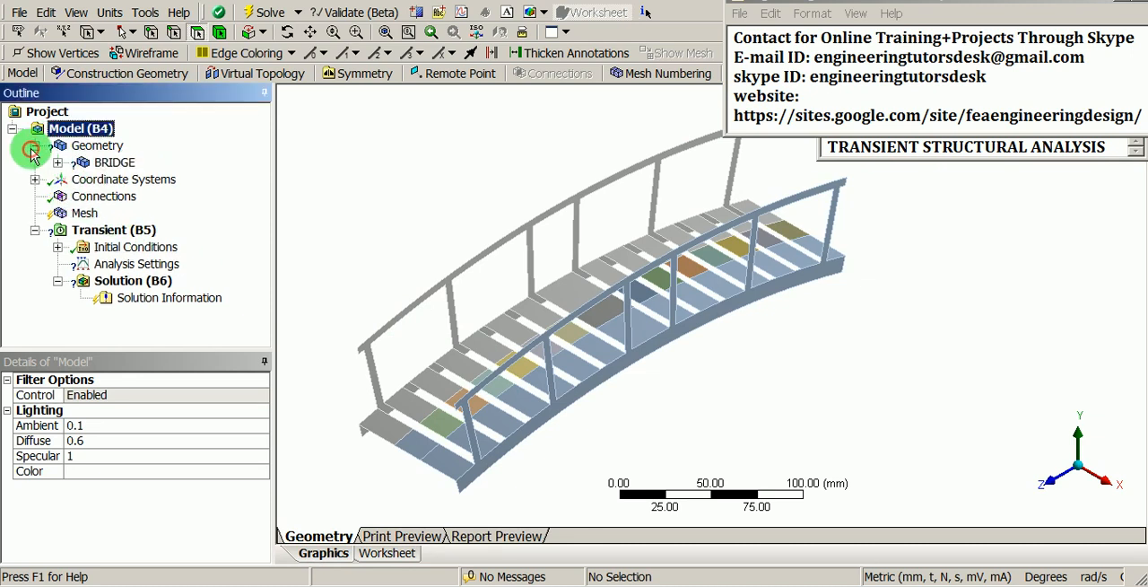
click(55, 163)
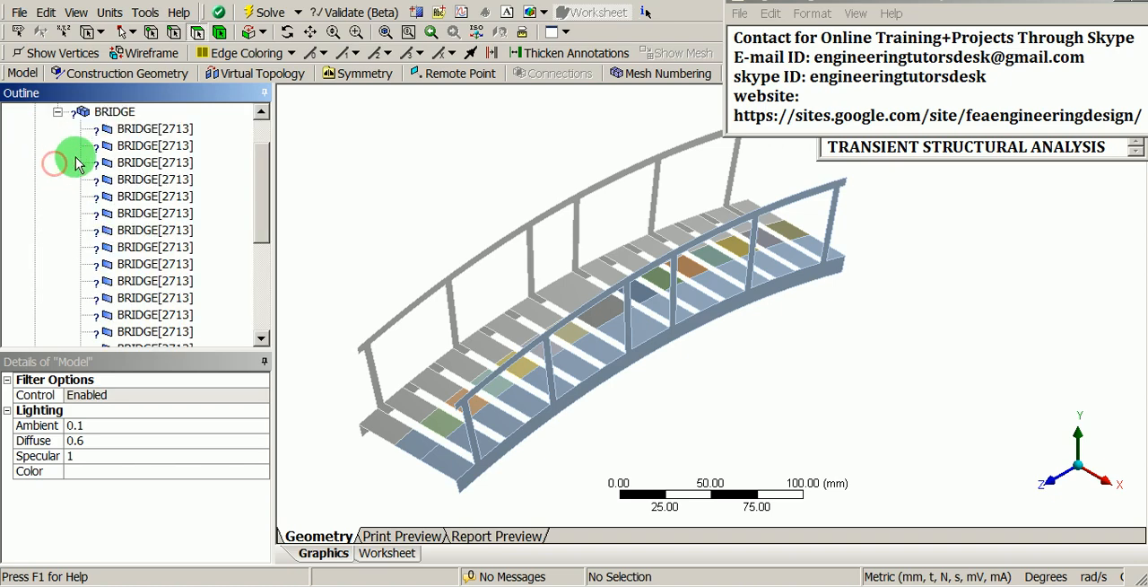
click(149, 129)
scroll(157, 216, down, 5)
shift+click(168, 249)
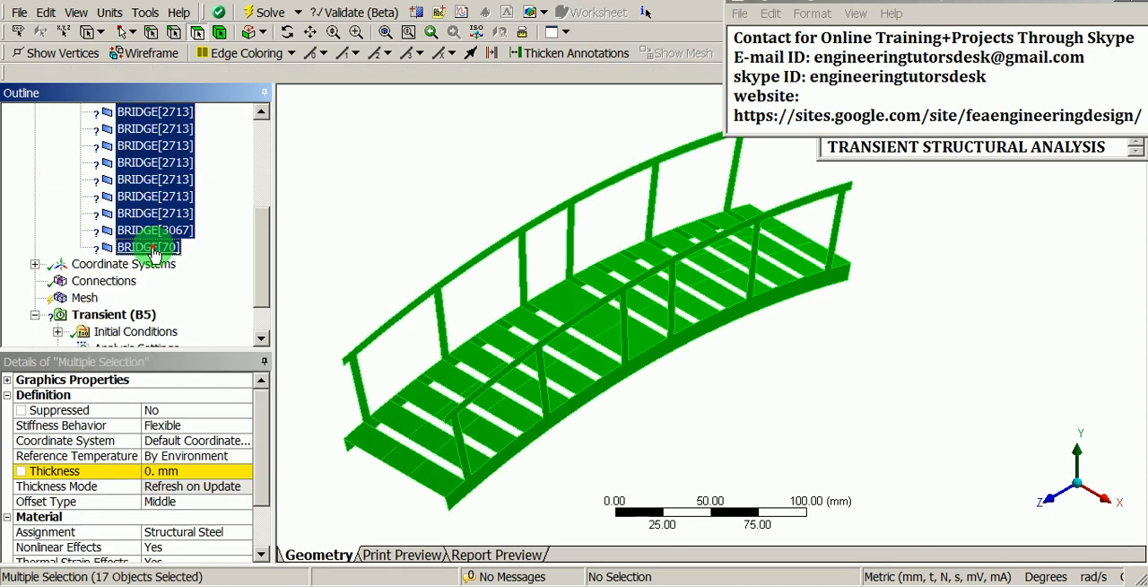
click(173, 472)
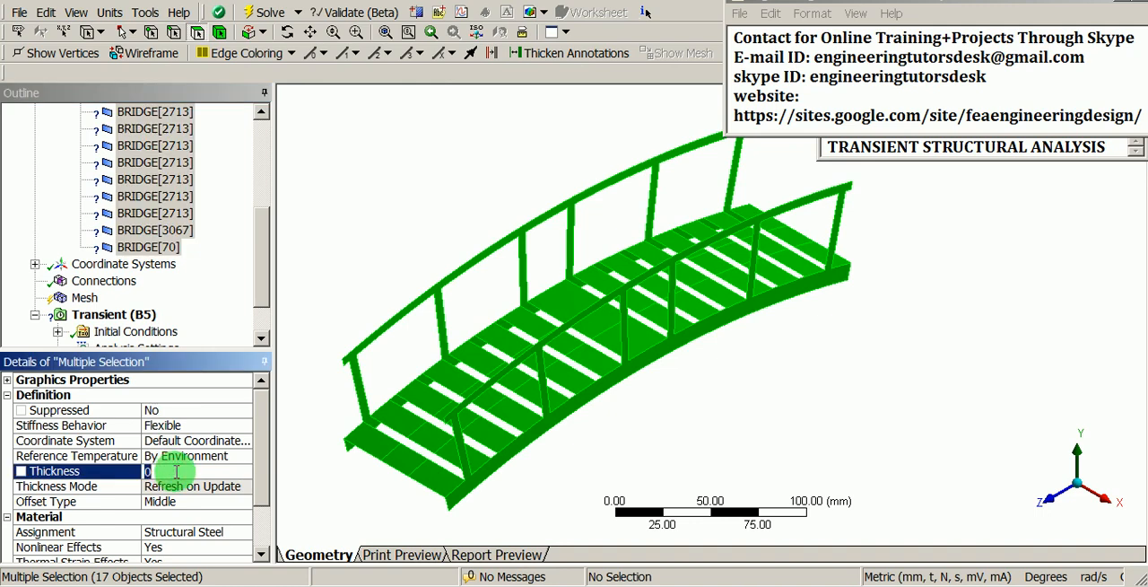
text(1)
key(Return)
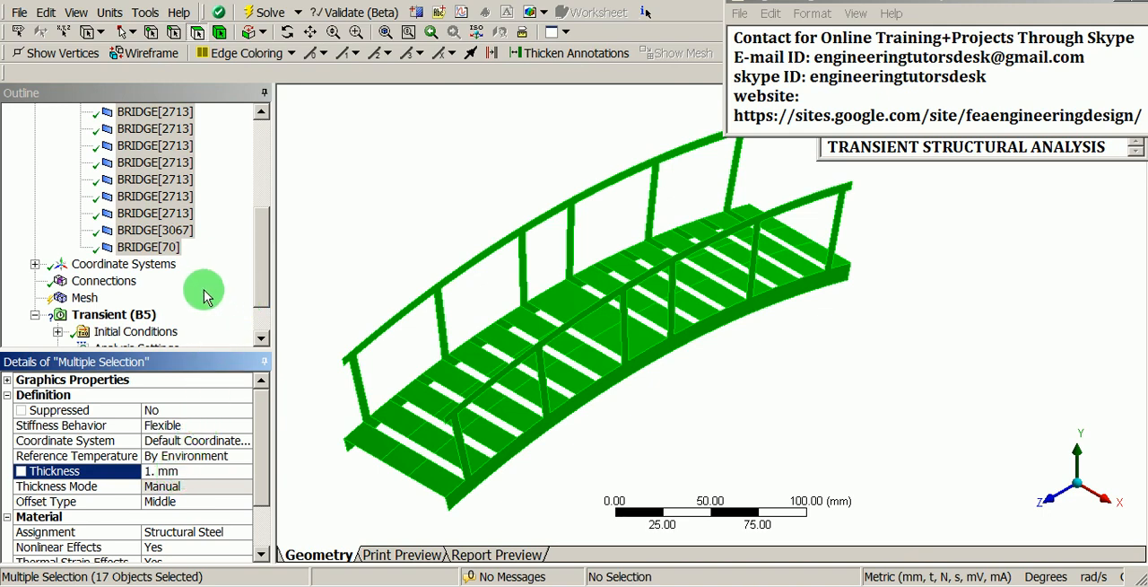
Step: Insert a Sizing control under Mesh with an element size of 5 mm
click(82, 298)
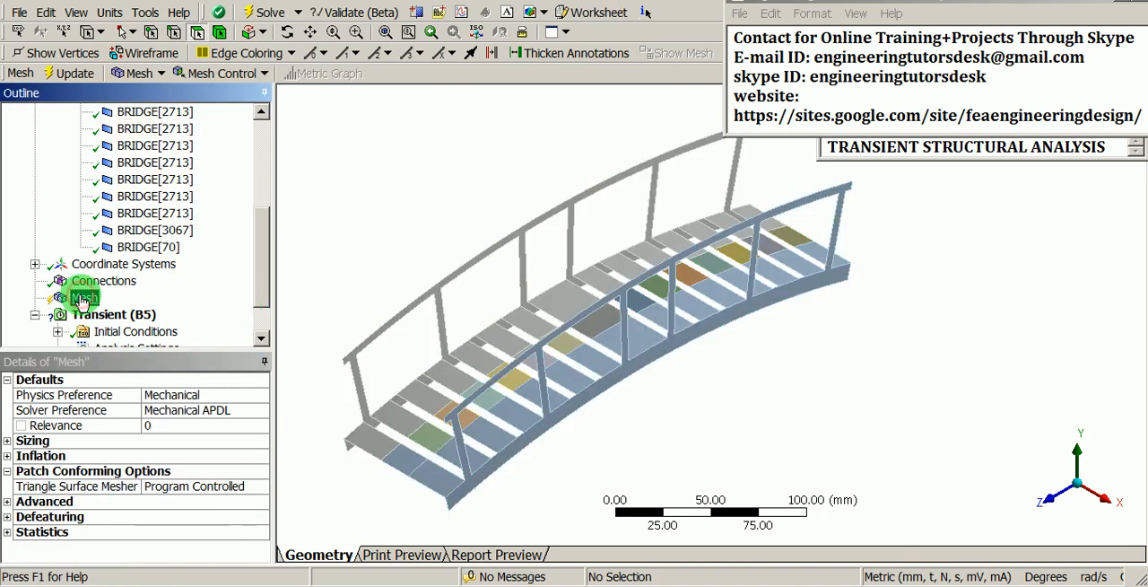
right_click(82, 299)
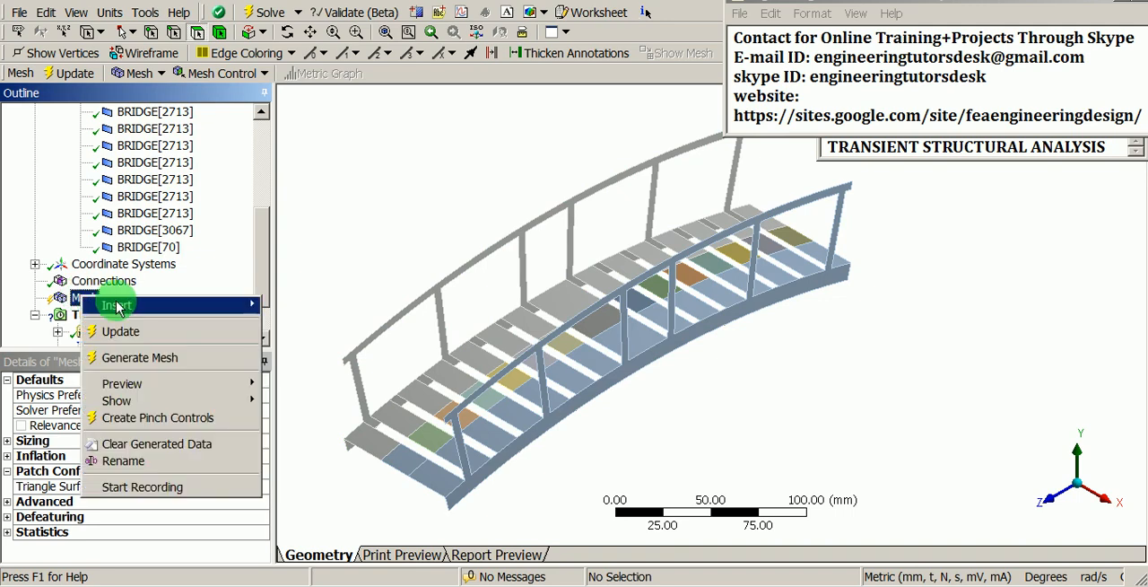
mouse_move(115, 305)
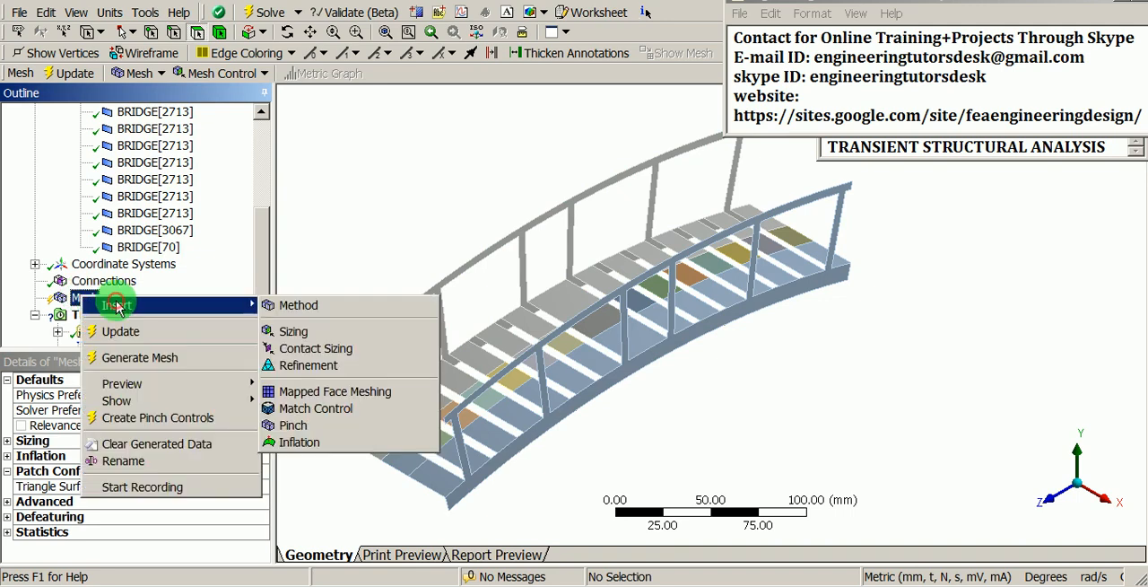
click(293, 331)
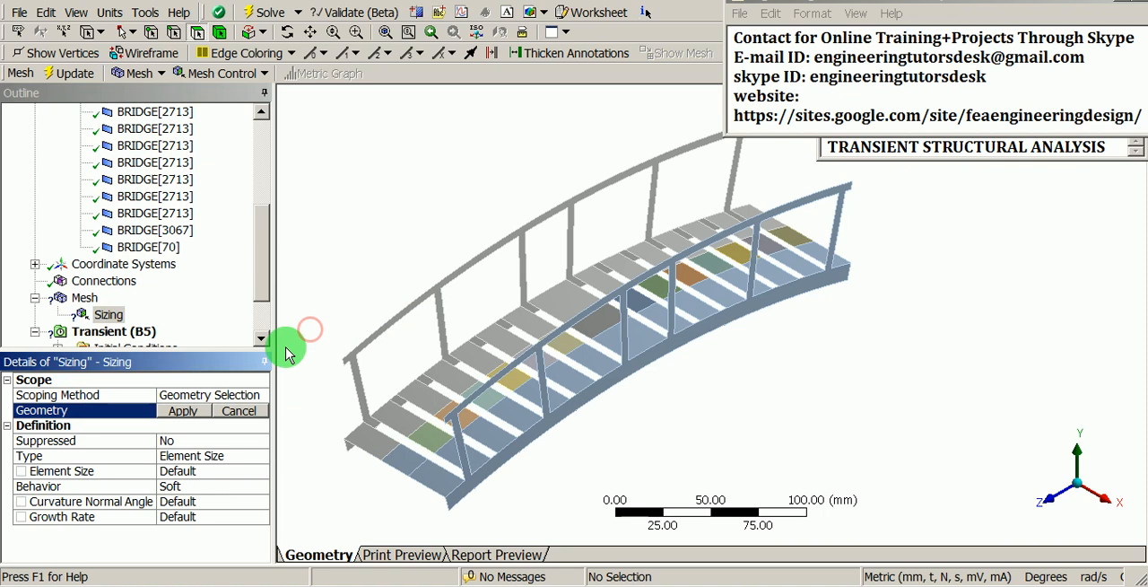
click(189, 410)
click(201, 472)
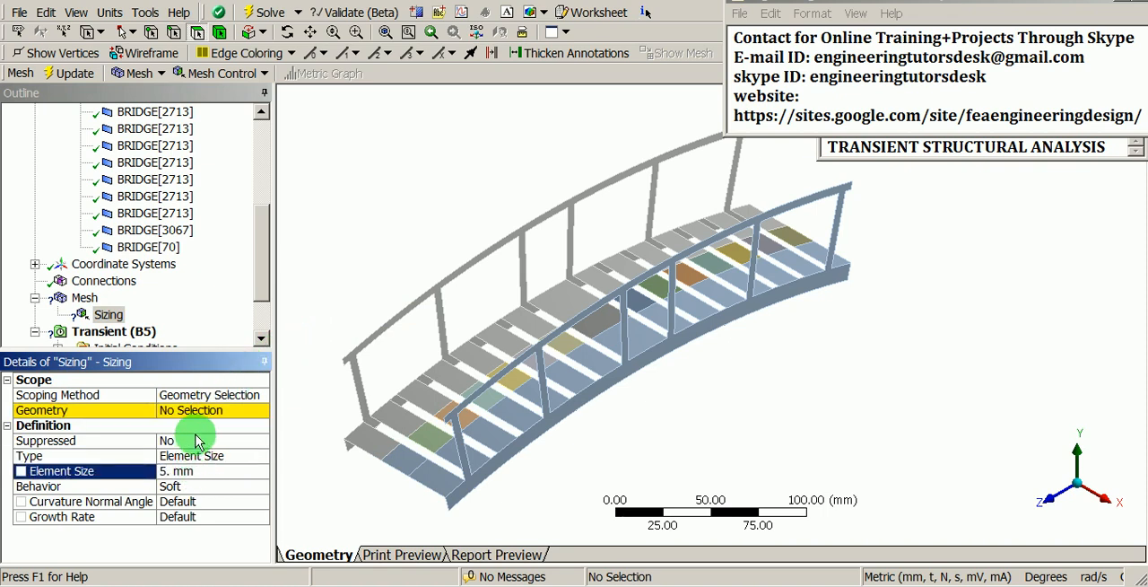
Step: Scope the mesh sizing to the bridge faces picked with Select All
click(208, 411)
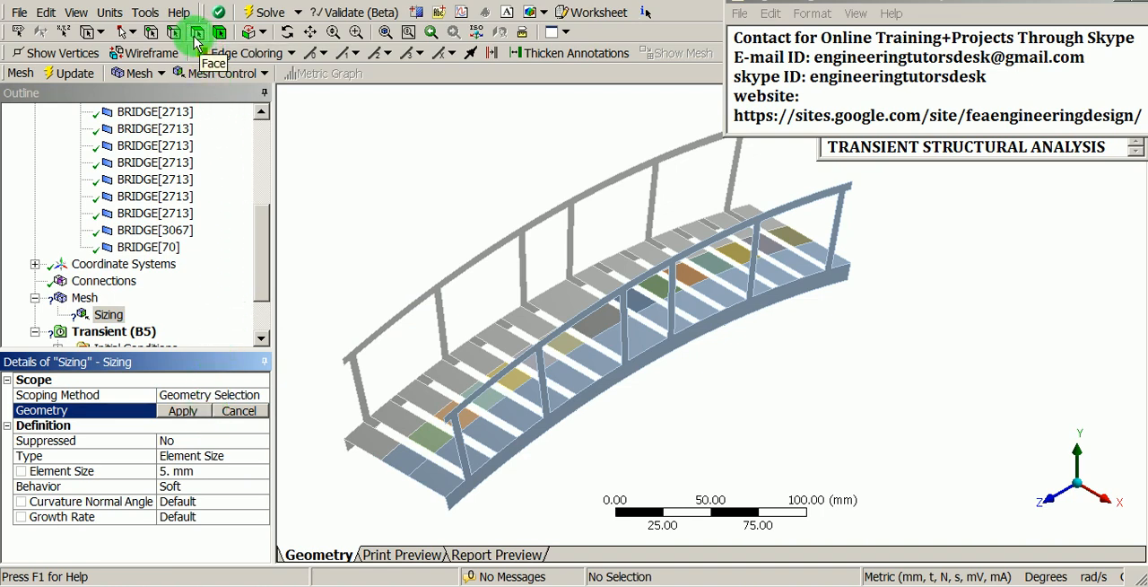
right_click(374, 114)
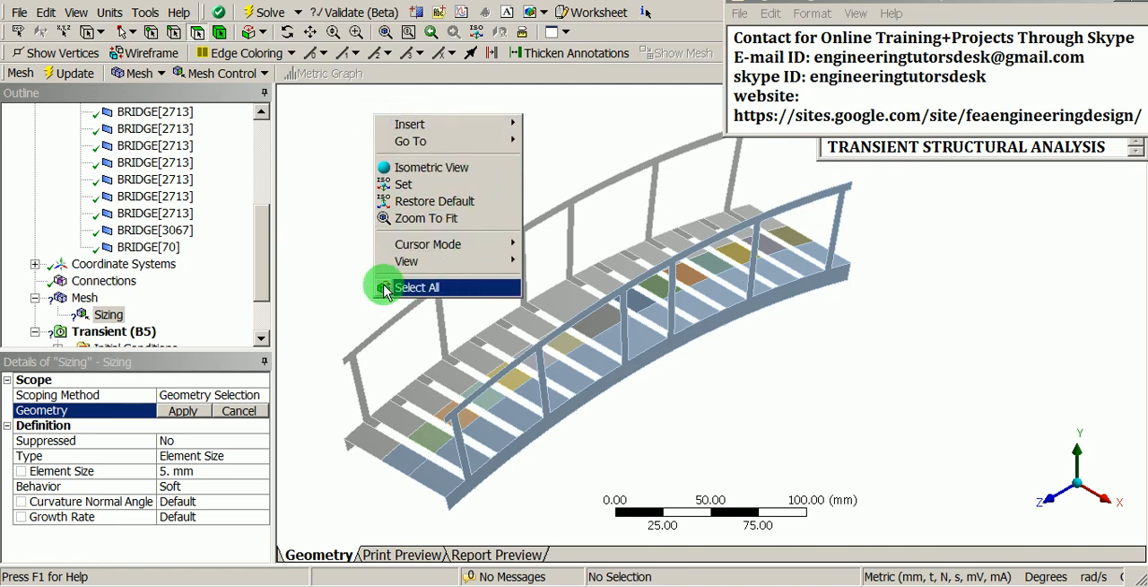
click(444, 287)
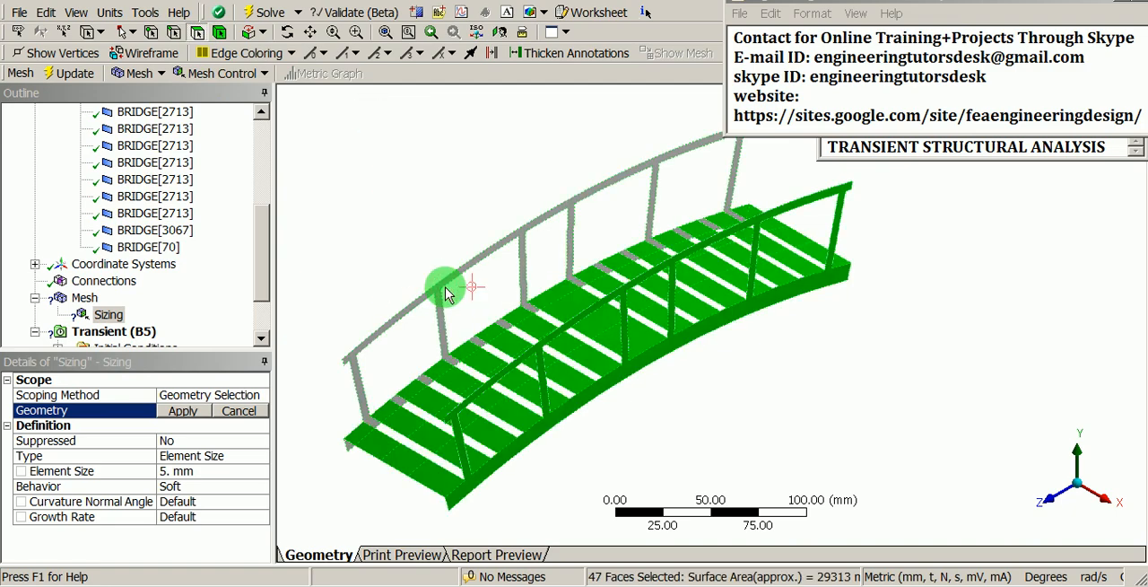
middle_drag(447, 294, 476, 264)
click(189, 411)
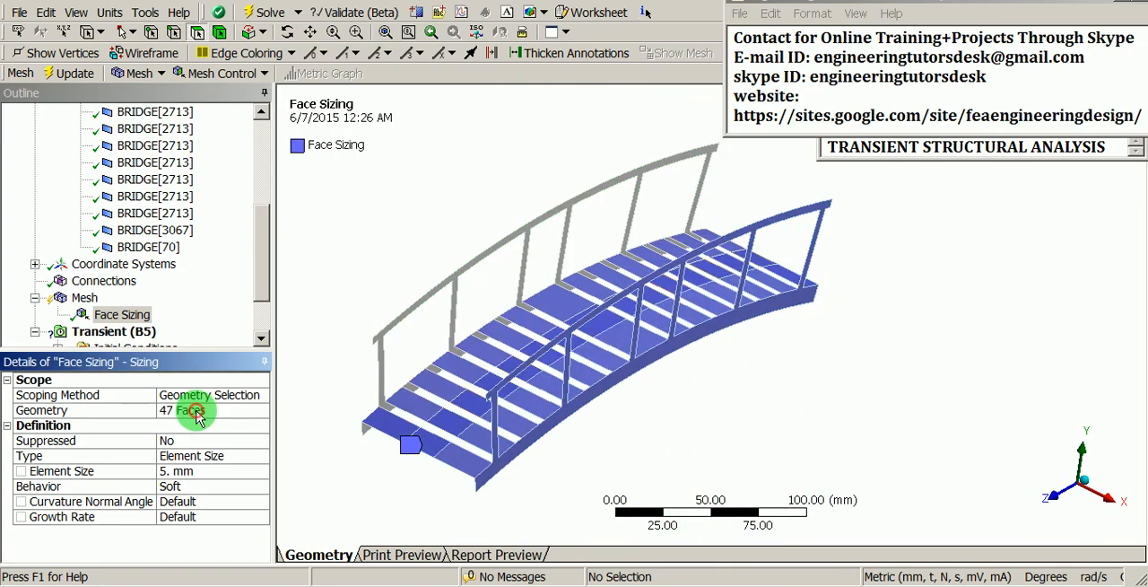
Step: Insert a Mapped Face Meshing control under Mesh and scope it to all faces of the bridge
click(85, 298)
right_click(87, 299)
mouse_move(148, 307)
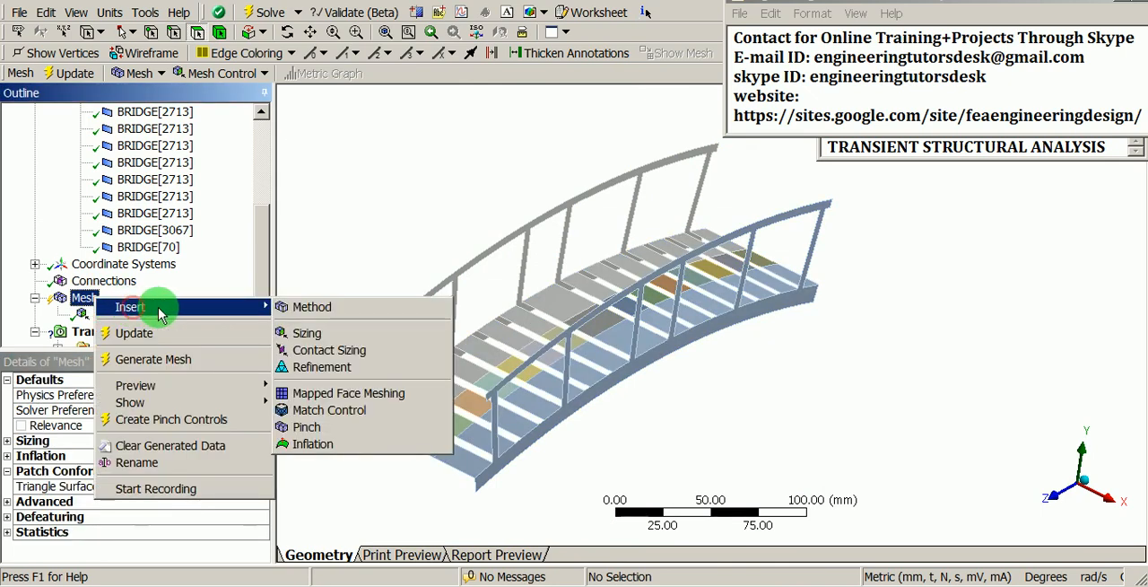
click(339, 395)
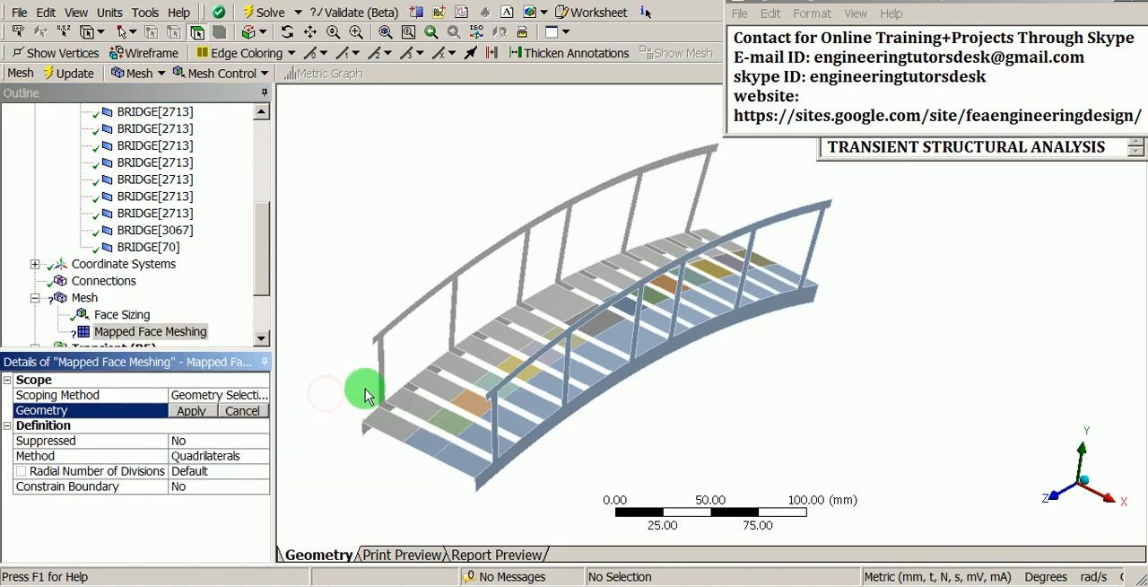
mouse_move(365, 389)
shift+middle_down()
mouse_move(369, 377)
mouse_move(372, 392)
shift+middle_up()
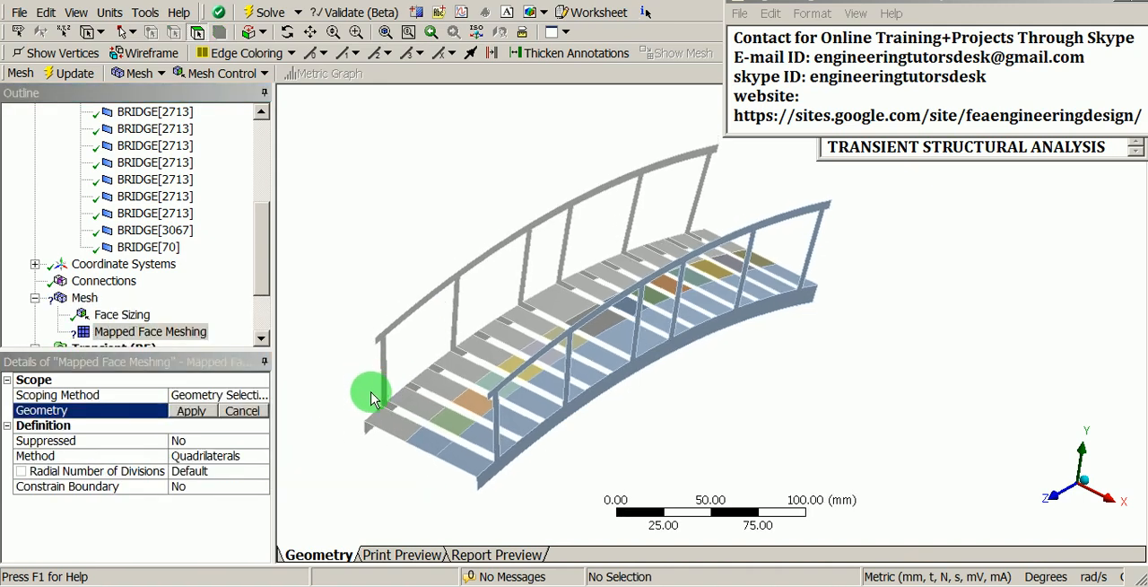
right_click(372, 259)
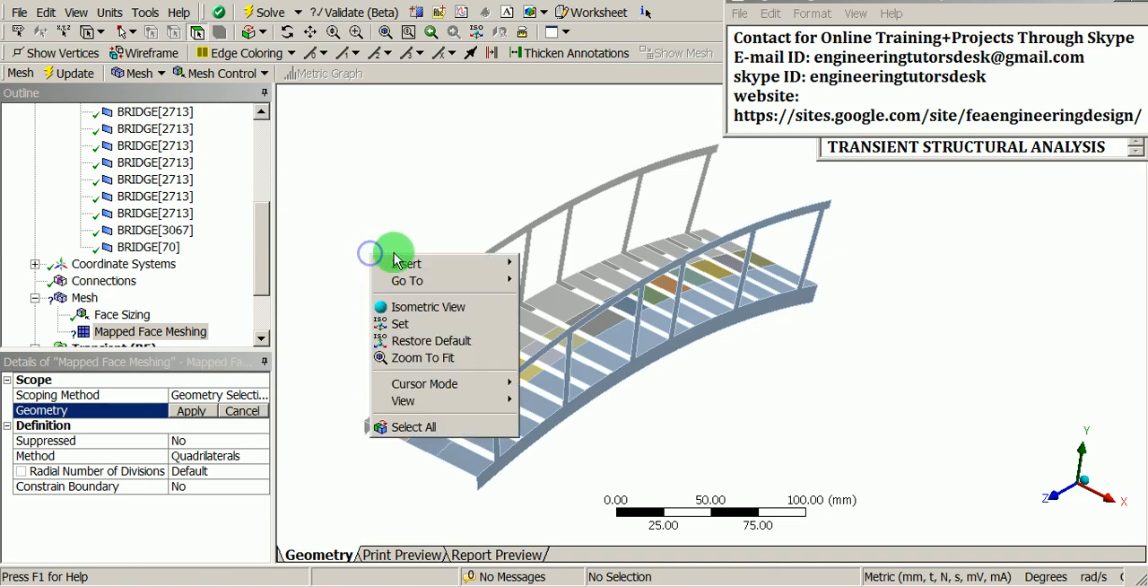
click(465, 426)
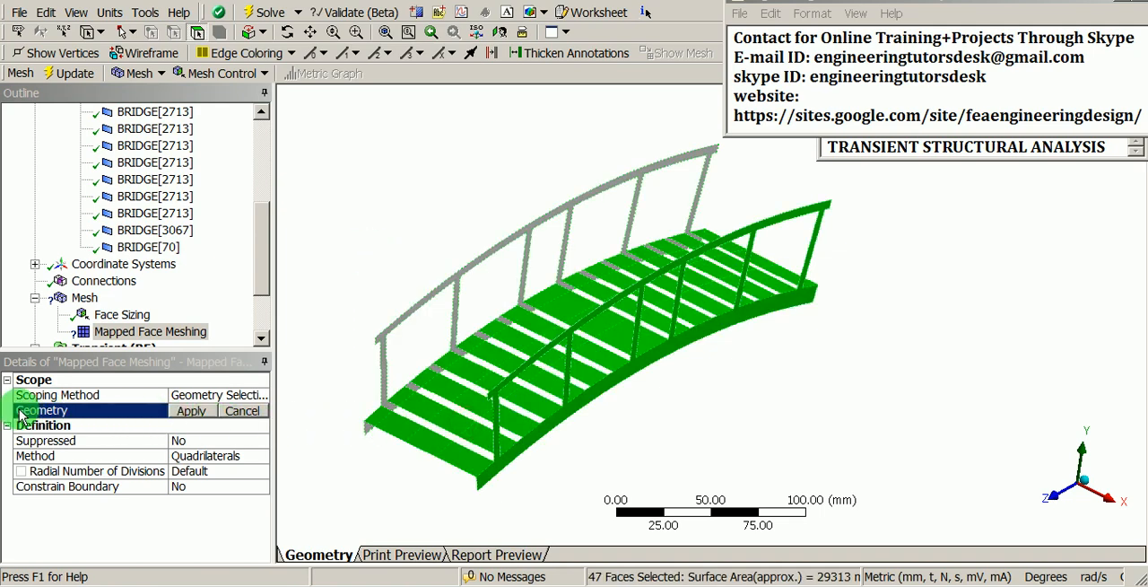
click(191, 412)
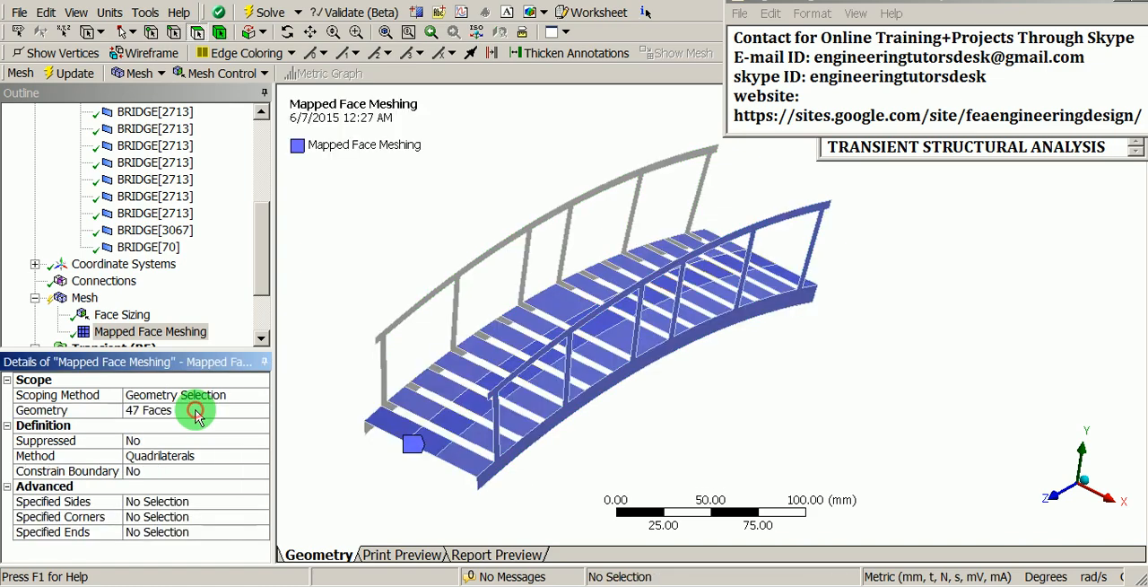
Step: Generate the mesh for the bridge using the defined face sizing and mapped face meshing controls
middle_drag(375, 411, 481, 350)
middle_drag(484, 418, 441, 431)
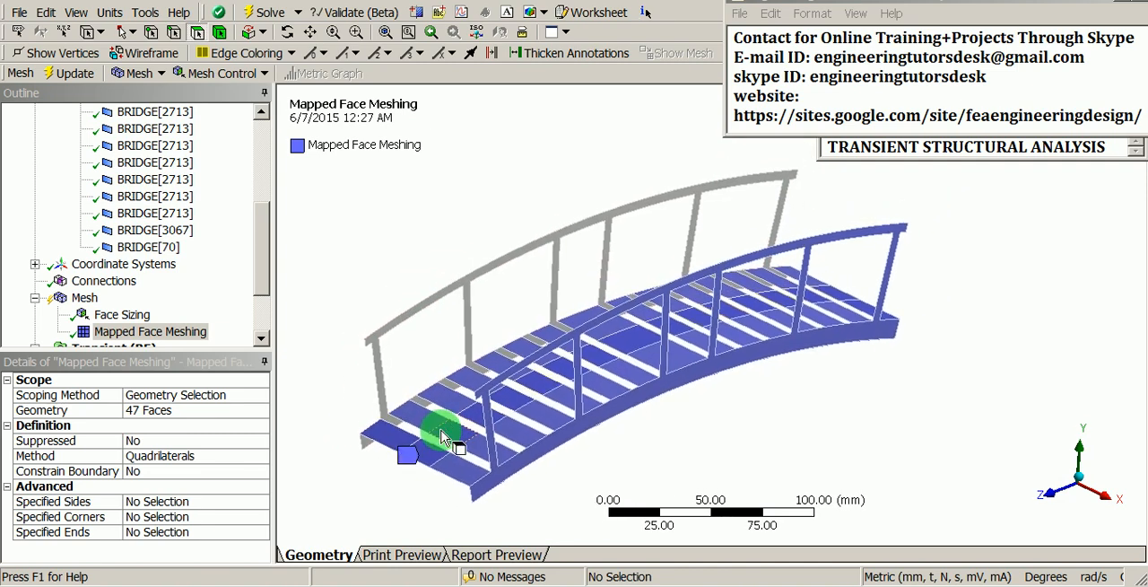
click(84, 298)
right_click(85, 298)
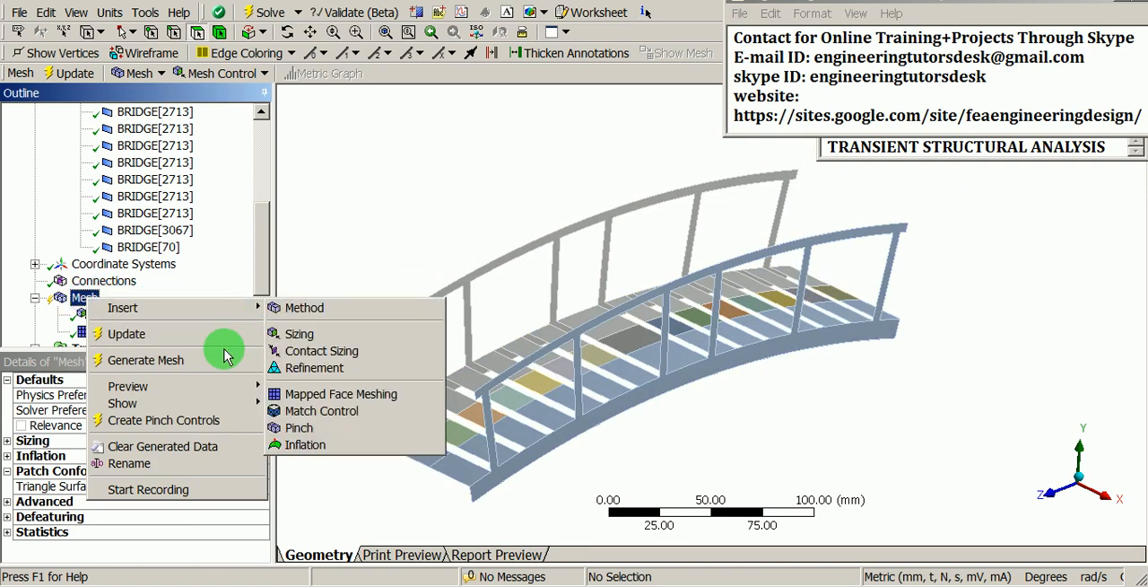
click(153, 367)
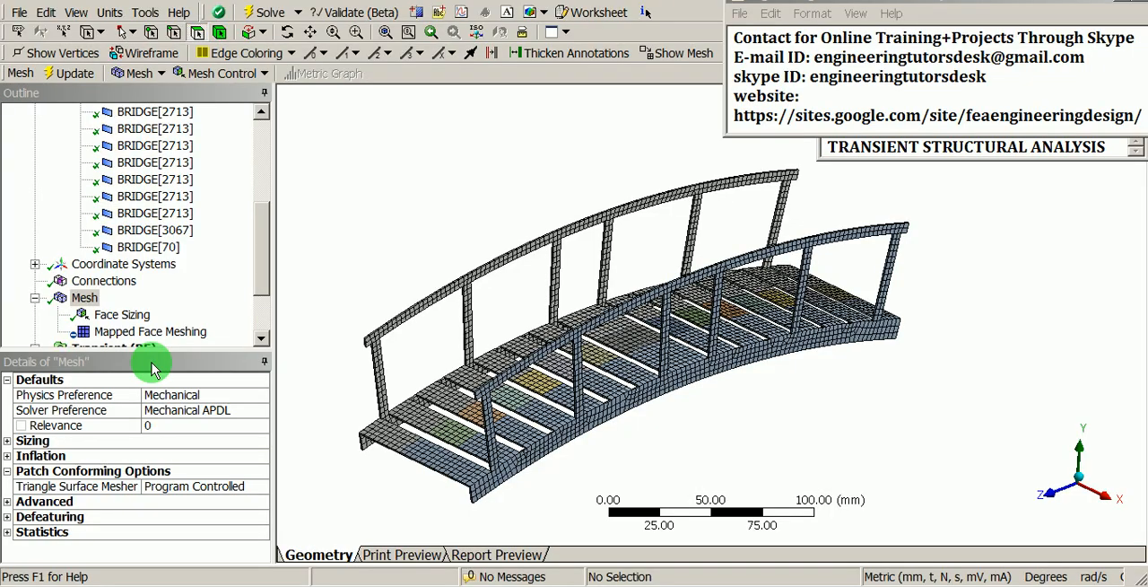
Step: Examine the generated mesh on the deck planks, side beam and handrail ends from close up and as a whole
scroll(533, 329, up, 3)
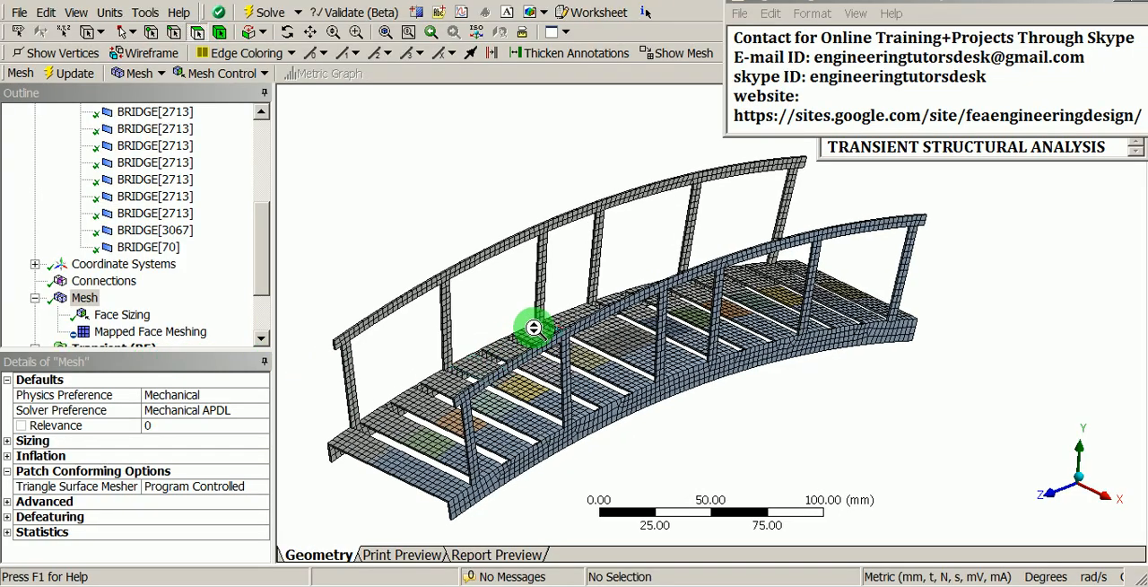
middle_drag(550, 229, 679, 421)
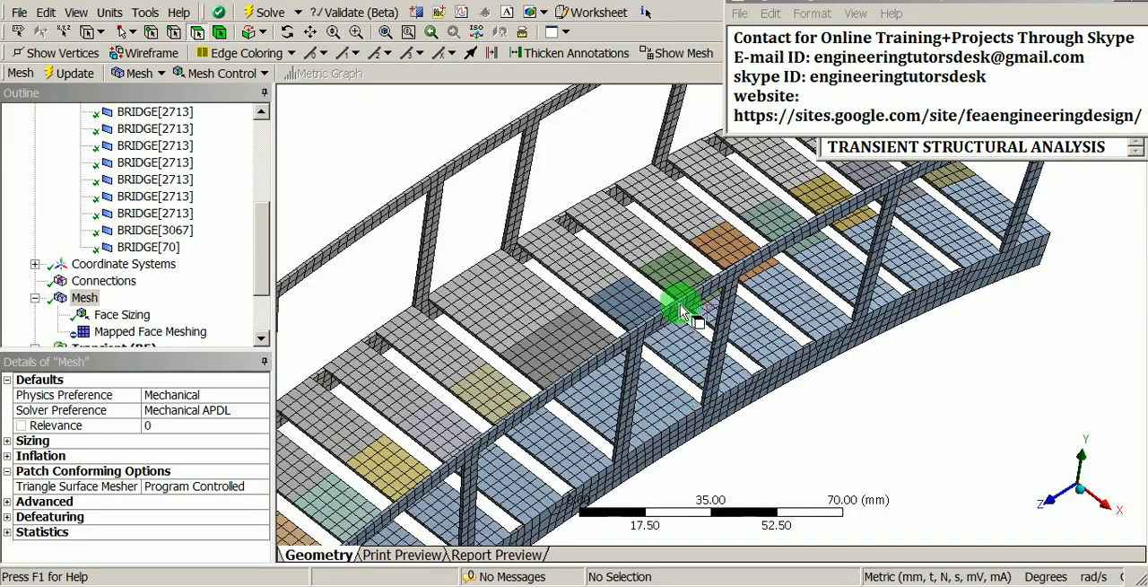
middle_drag(679, 302, 749, 363)
scroll(756, 377, up, 5)
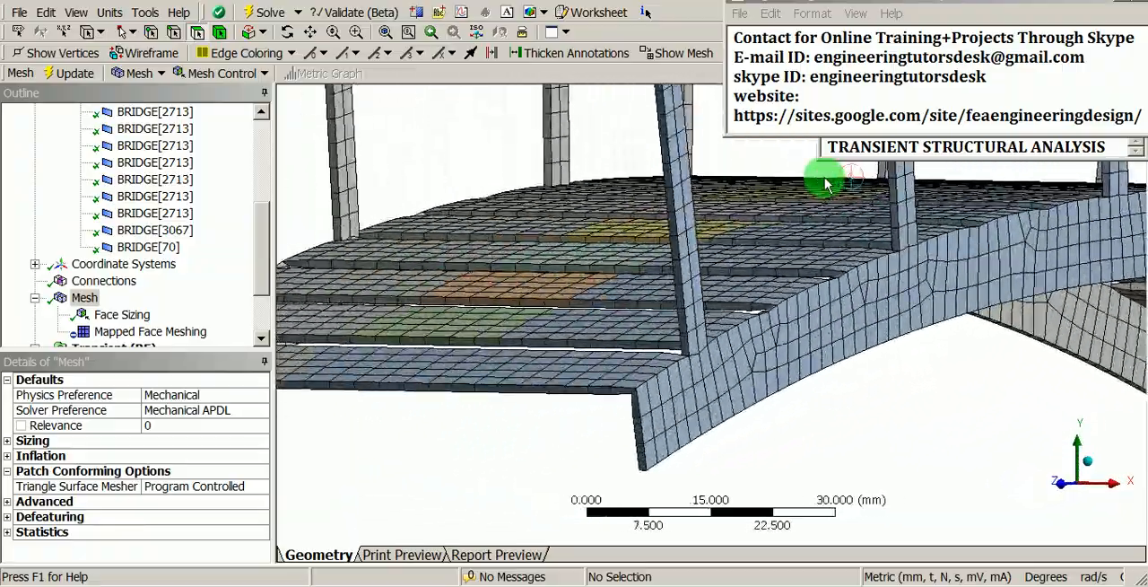
scroll(718, 430, up, 5)
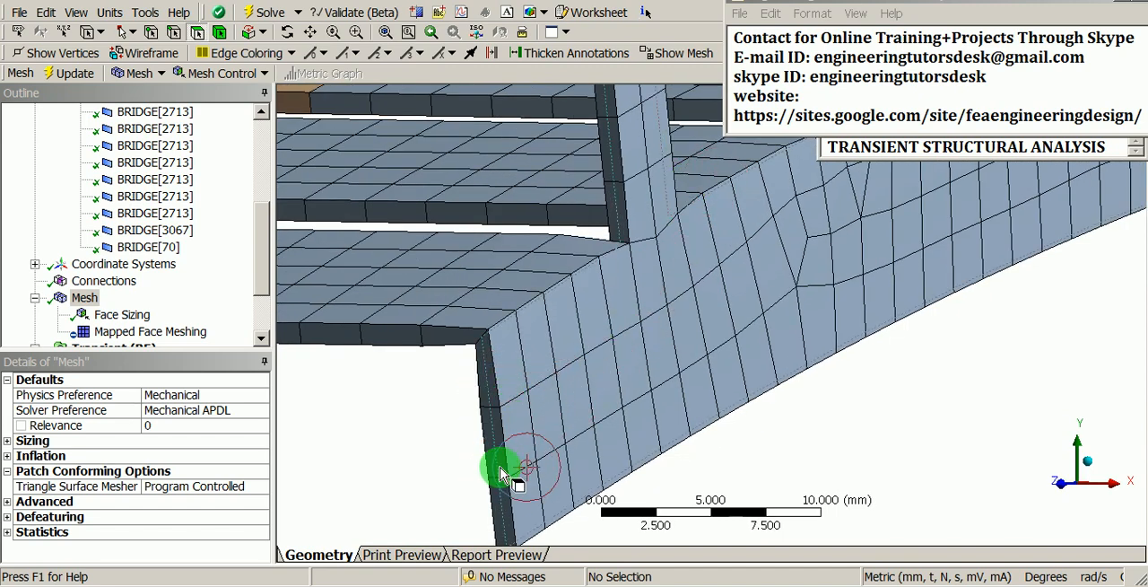
click(503, 476)
scroll(547, 385, down, 3)
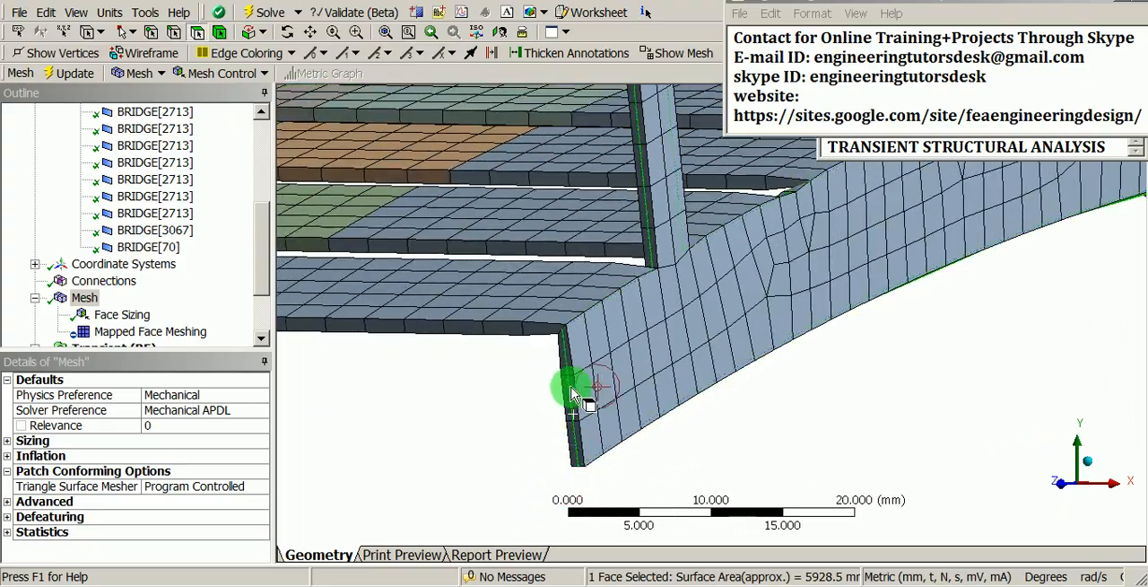
middle_drag(574, 394, 753, 371)
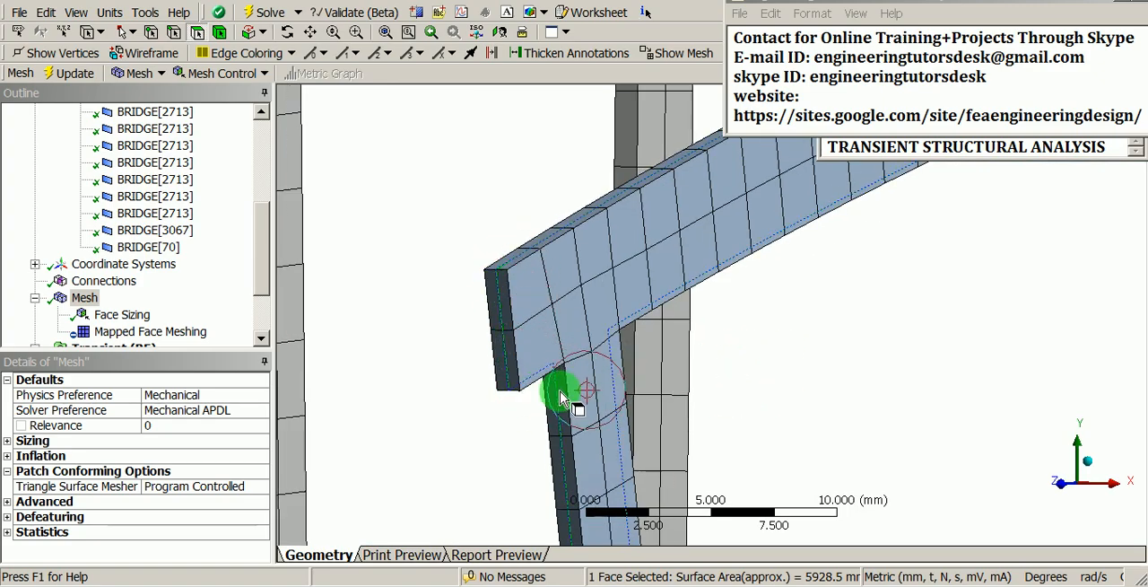
shift+middle_drag(560, 398, 612, 380)
ctrl+middle_drag(822, 377, 674, 307)
middle_drag(674, 271, 671, 332)
click(842, 427)
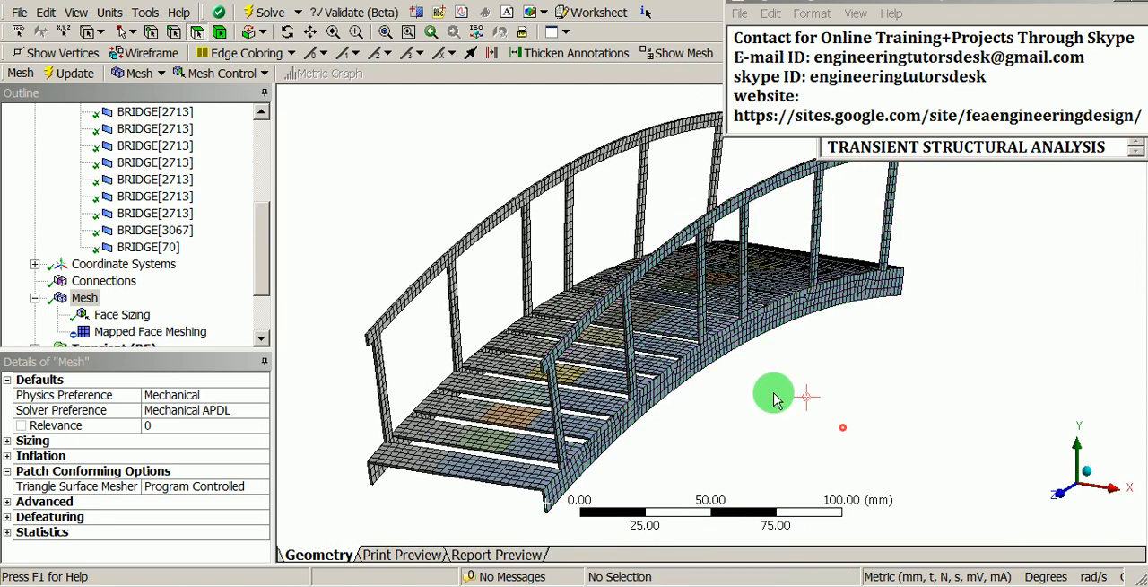
shift+middle_drag(722, 297, 679, 391)
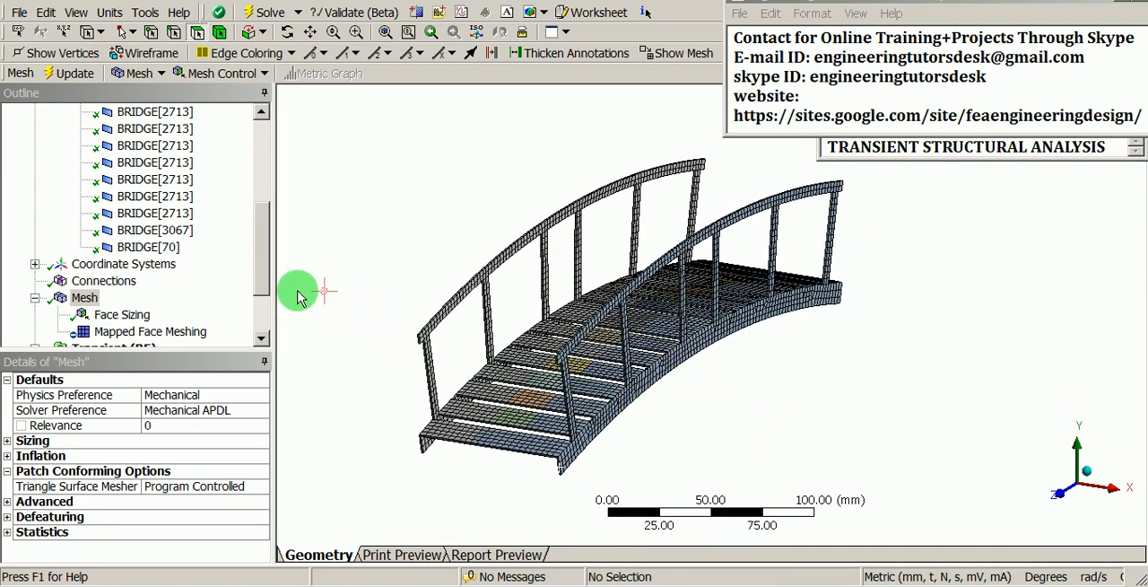
Step: In the Analysis Settings of the transient analysis, define the auto time stepping by Substeps
drag(260, 252, 261, 302)
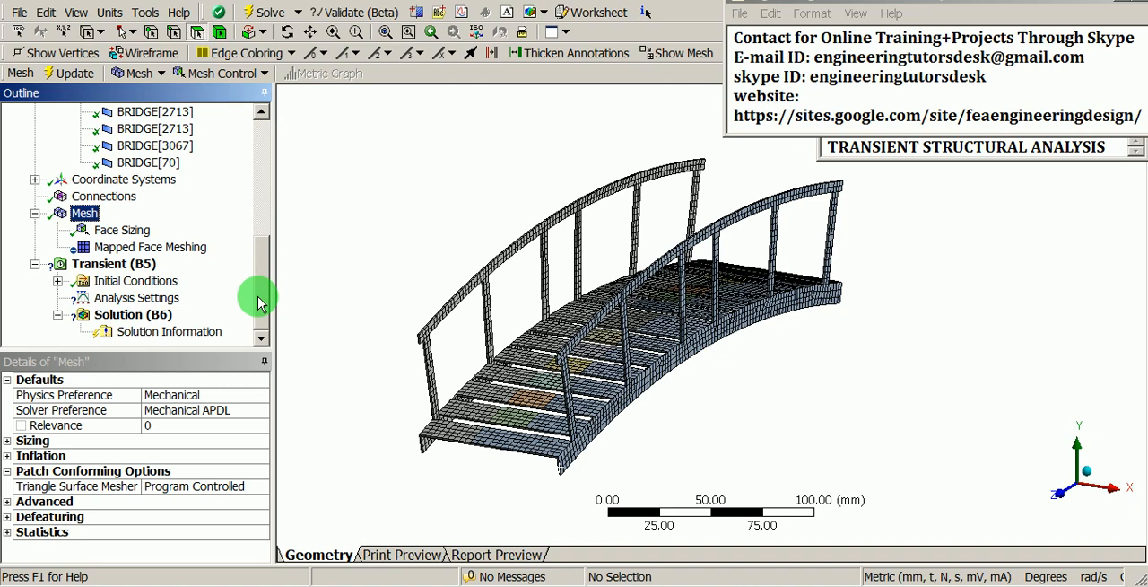
click(151, 300)
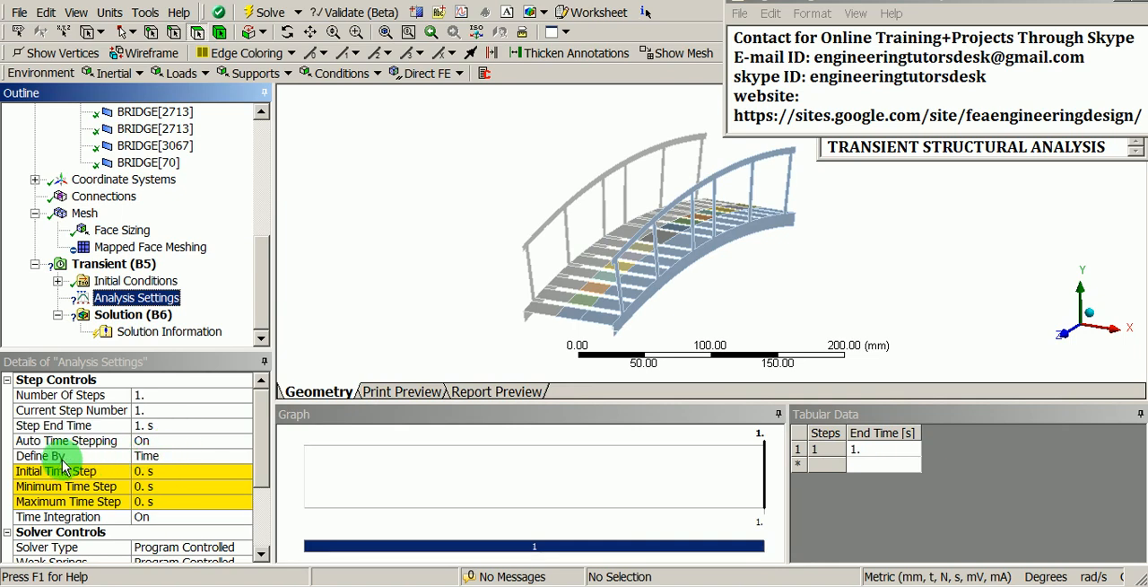
click(174, 454)
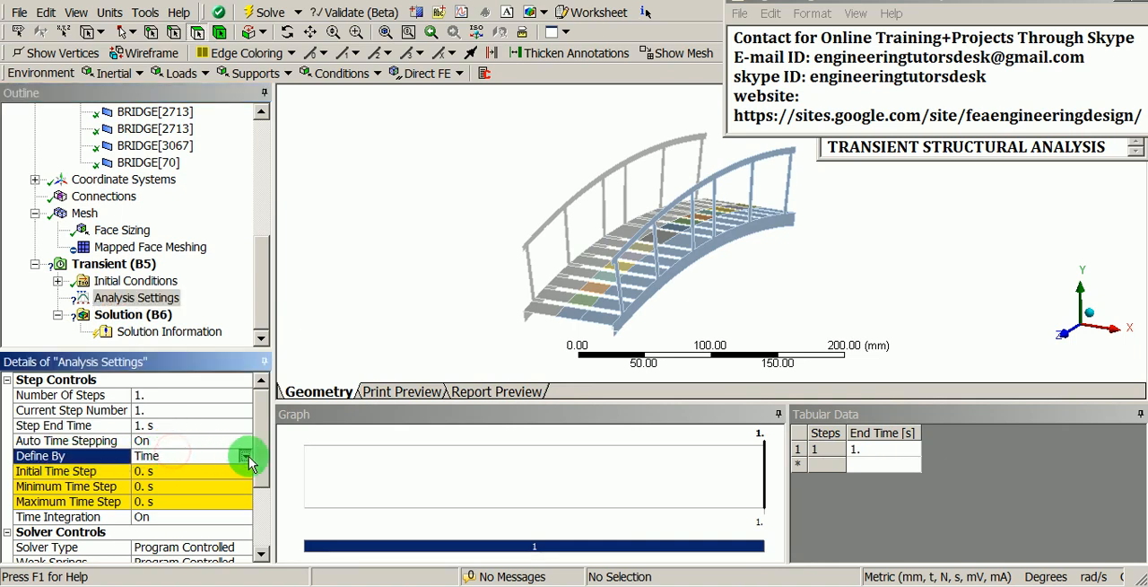
click(248, 460)
click(167, 470)
Step: Set the initial, minimum and maximum substeps to 25 each
click(162, 469)
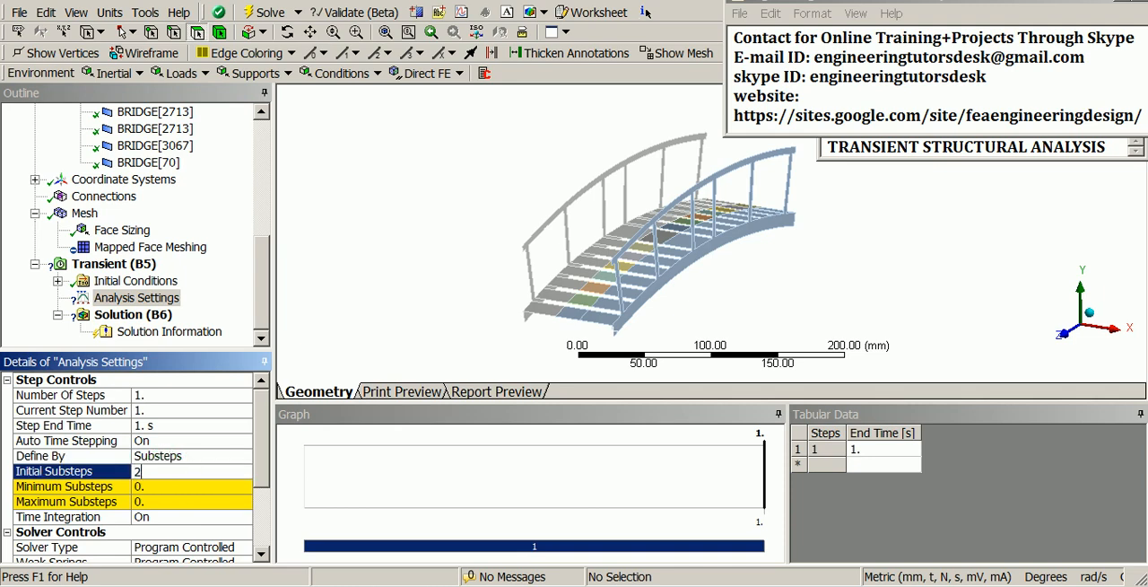
click(203, 486)
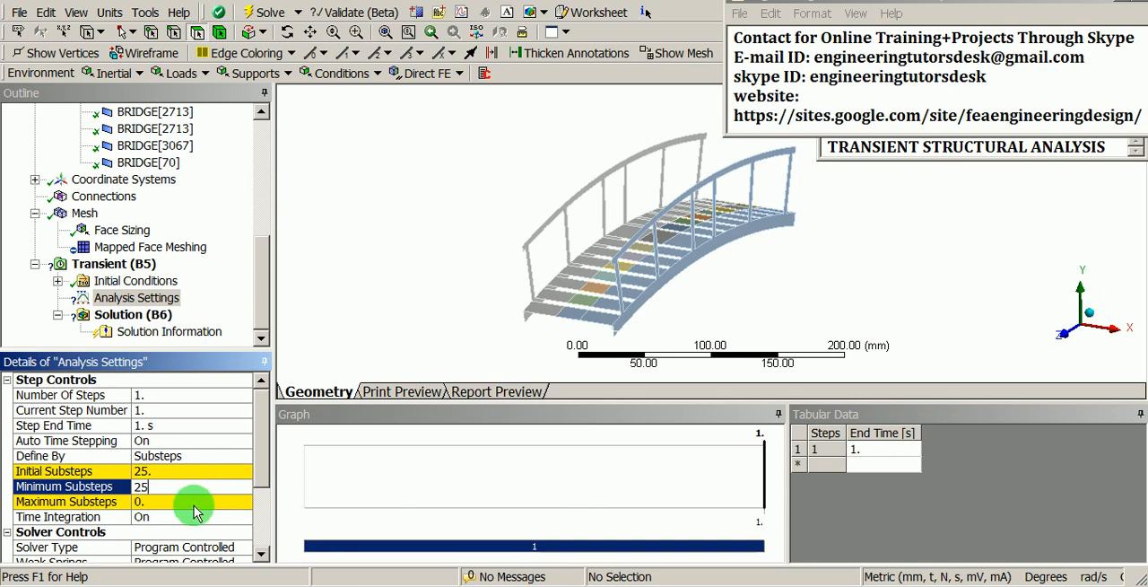
text(25)
click(192, 502)
text(25)
key(Return)
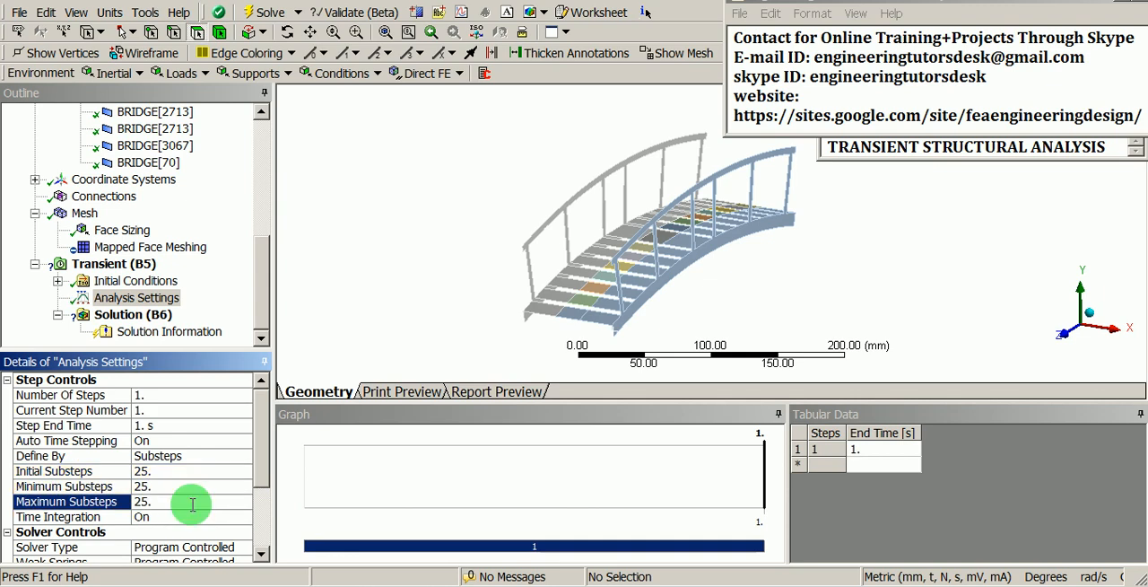
Step: Insert a Fixed Support under the Transient analysis
click(258, 300)
scroll(616, 232, up, 5)
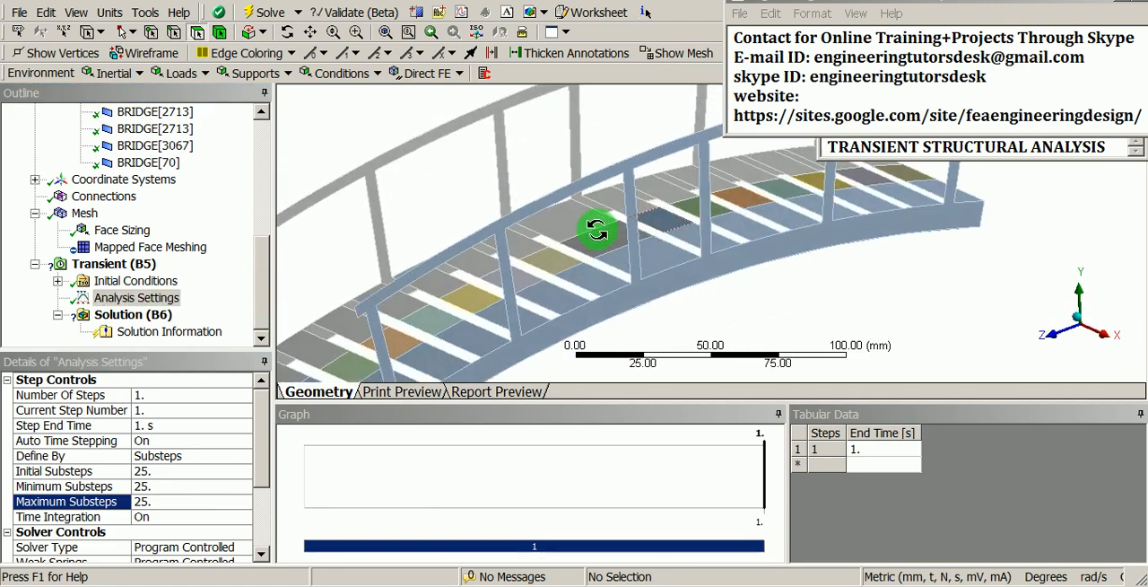
scroll(616, 232, down, 3)
scroll(569, 282, up, 3)
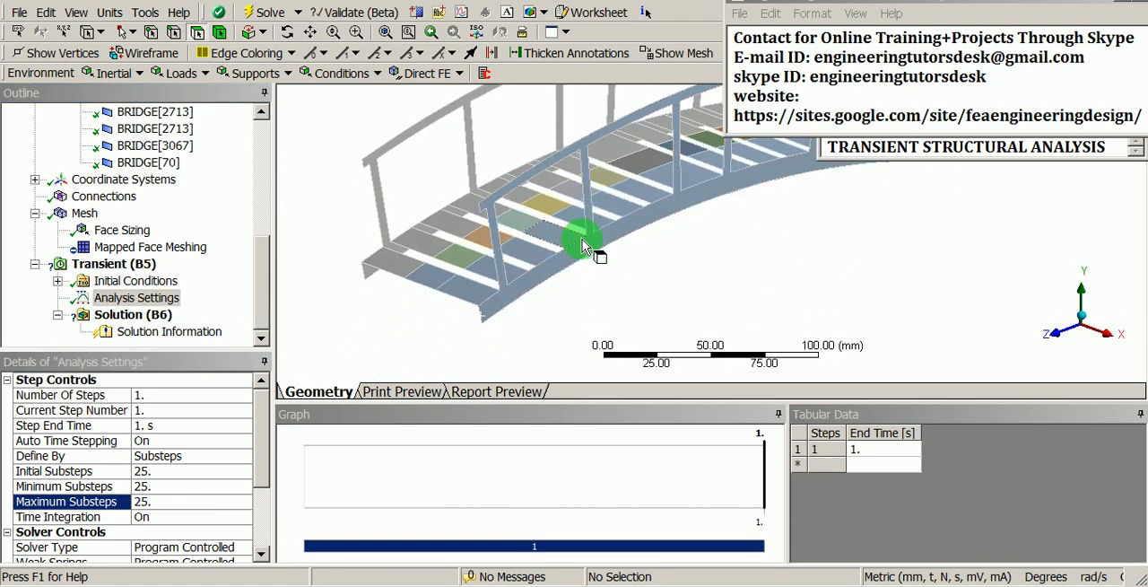
scroll(552, 304, down, 1)
ctrl+middle_drag(553, 306, 657, 302)
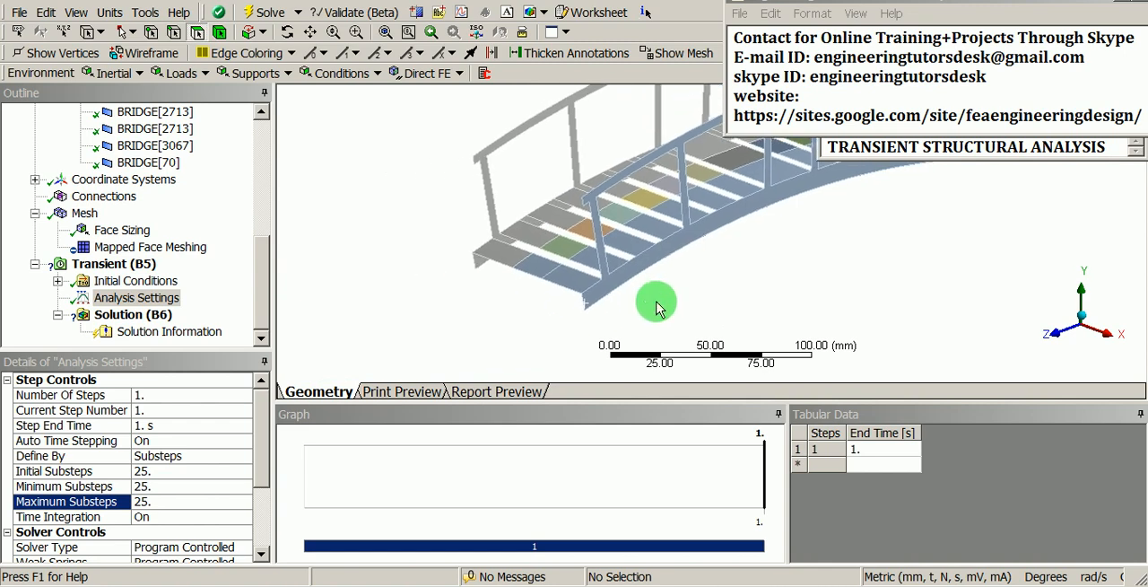
shift+middle_drag(615, 353, 590, 190)
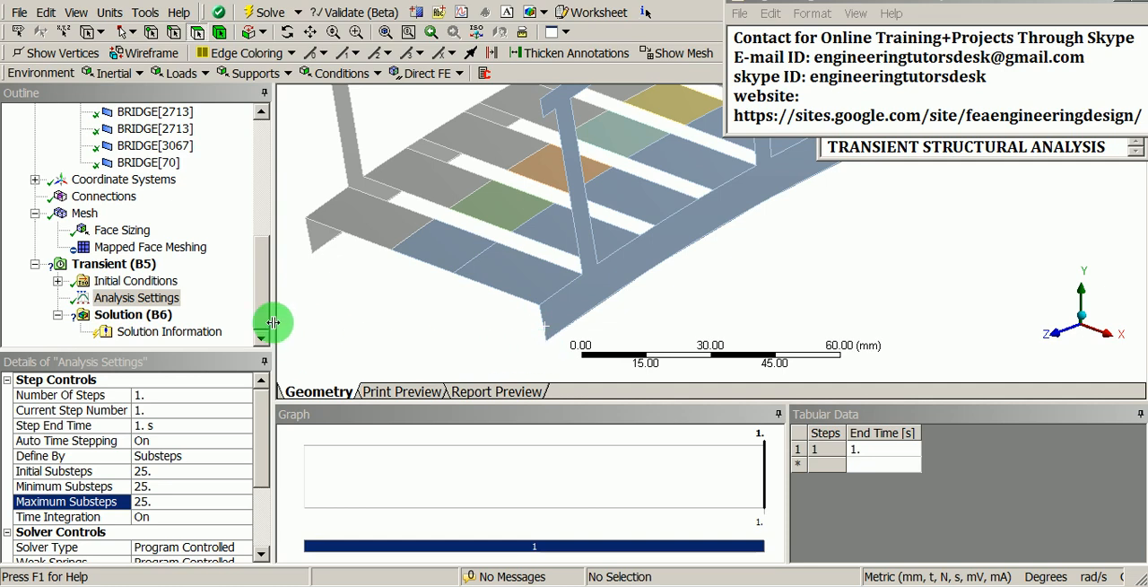
click(109, 264)
right_click(109, 266)
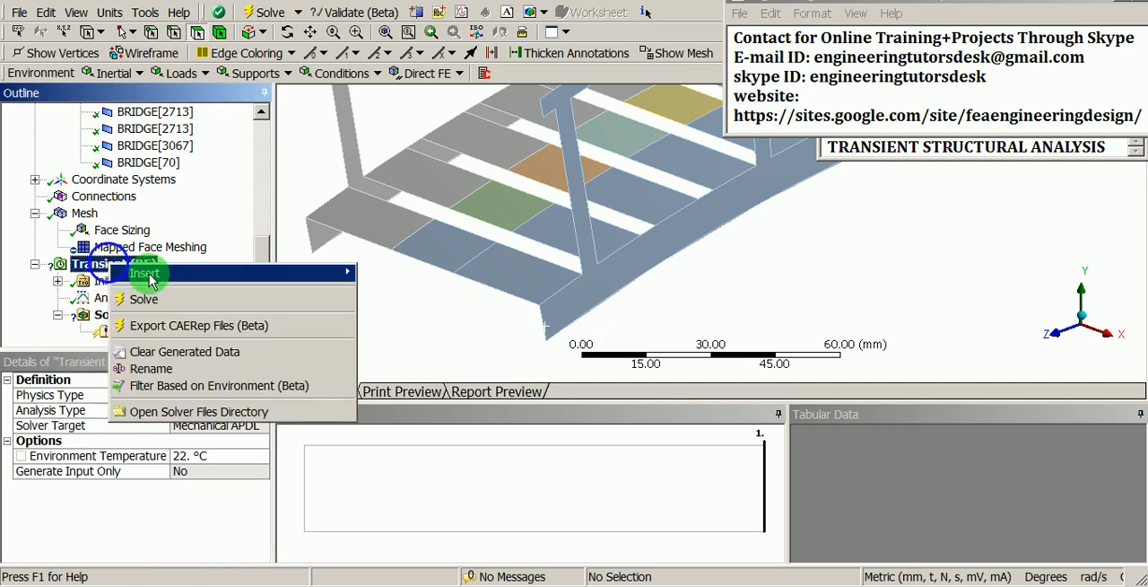
mouse_move(148, 273)
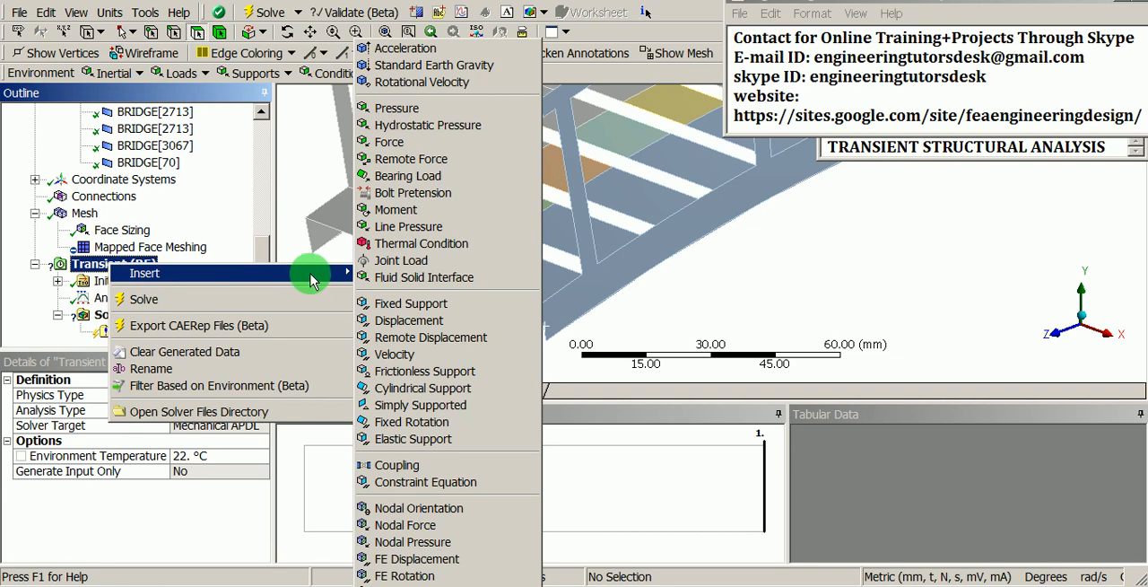
click(444, 304)
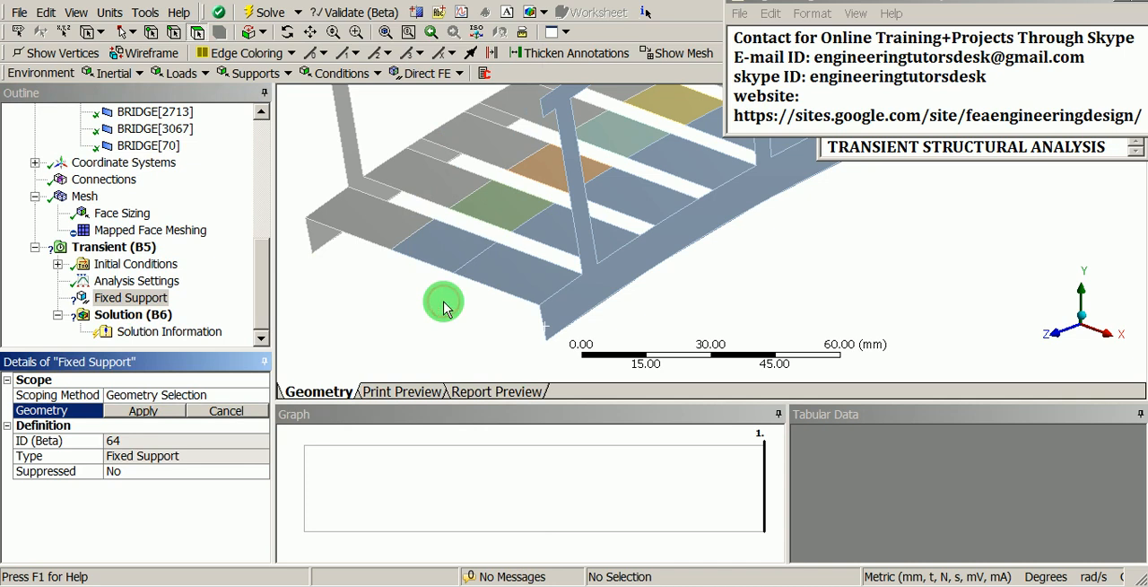
Step: Scope the fixed support to the five edges at the near end of the bridge, using edge selection
click(174, 34)
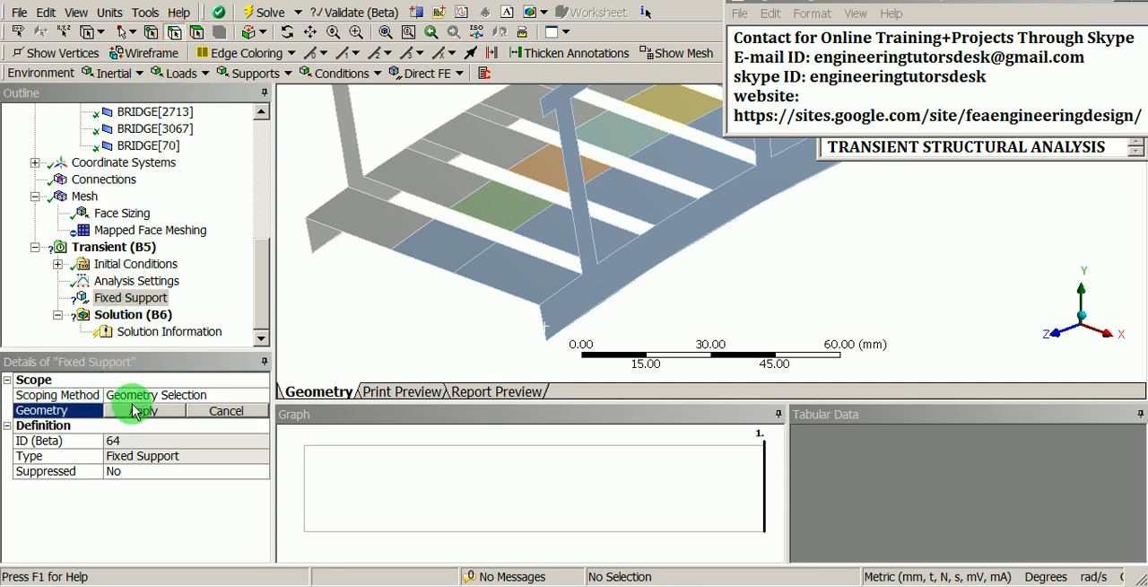
ctrl+click(323, 222)
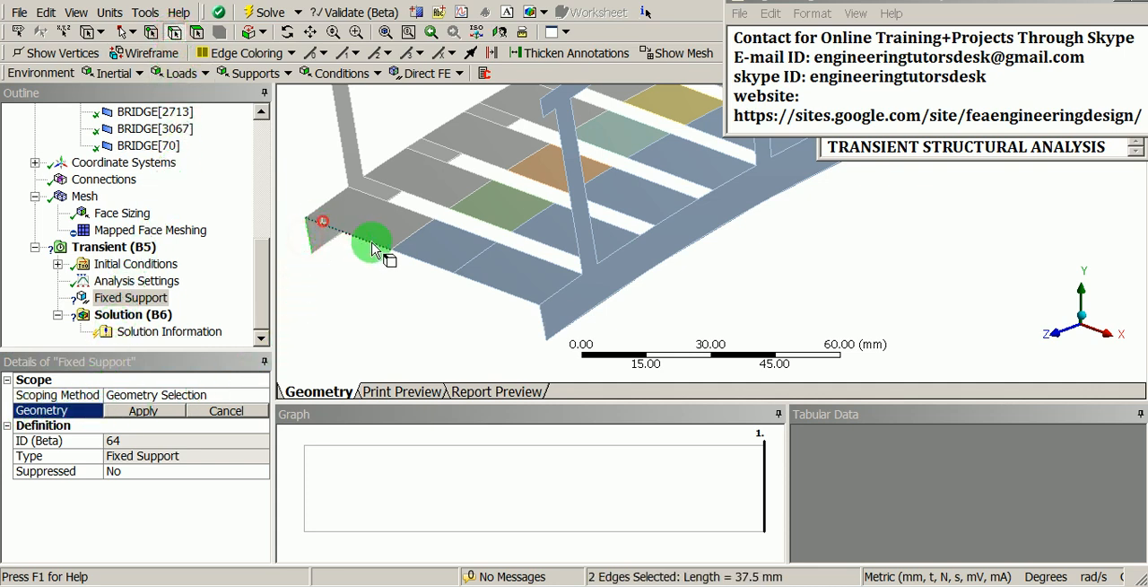
ctrl+click(539, 321)
click(163, 411)
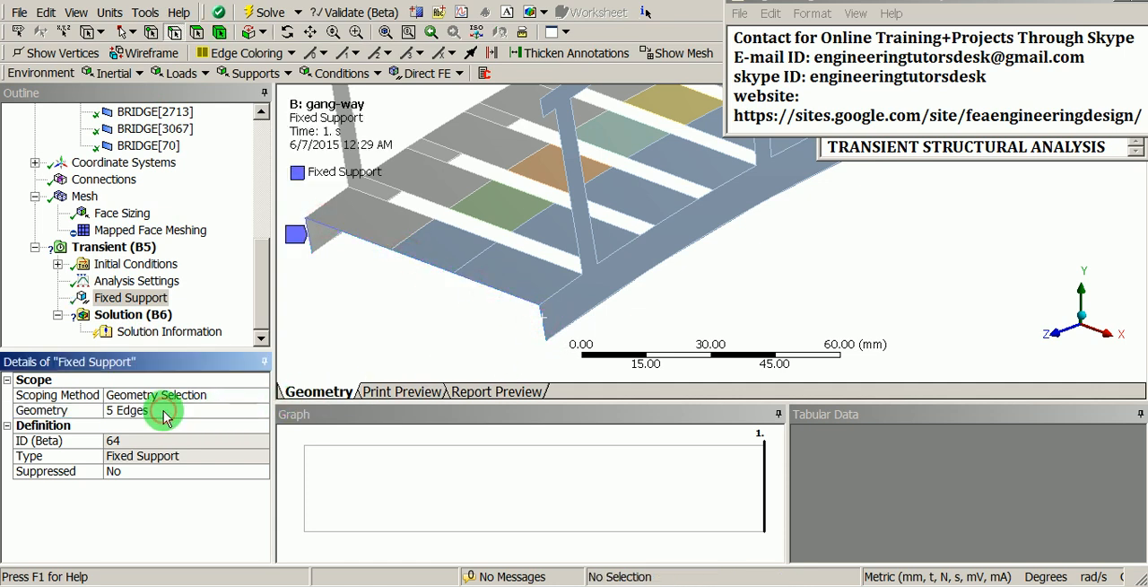
Step: Insert a second Fixed Support under the Transient analysis
shift+middle_drag(414, 237, 400, 309)
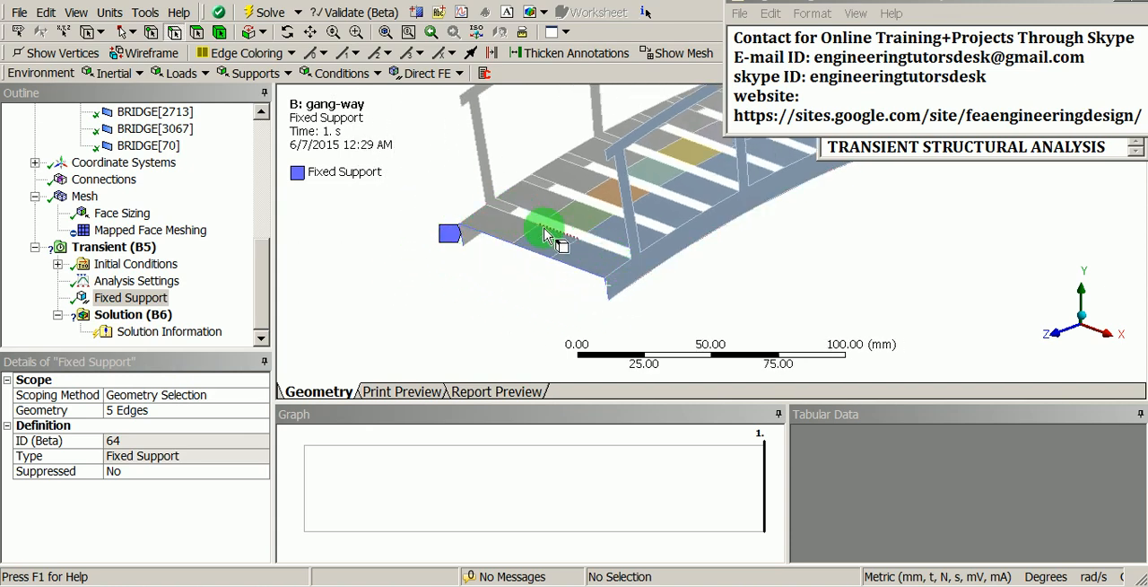
middle_drag(617, 316, 601, 257)
middle_drag(543, 278, 506, 272)
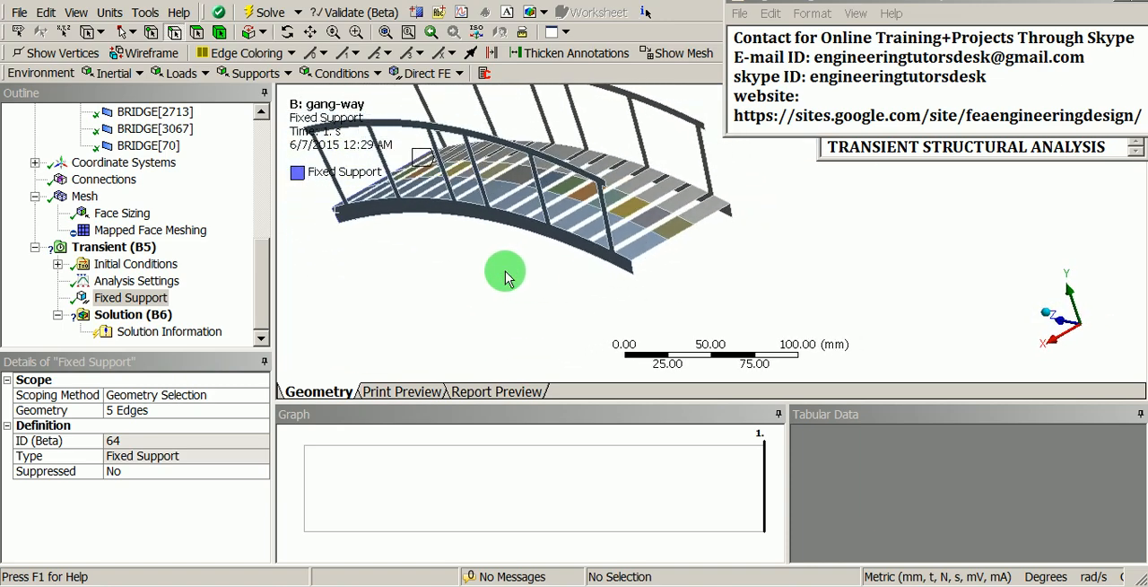
shift+middle_drag(599, 289, 671, 138)
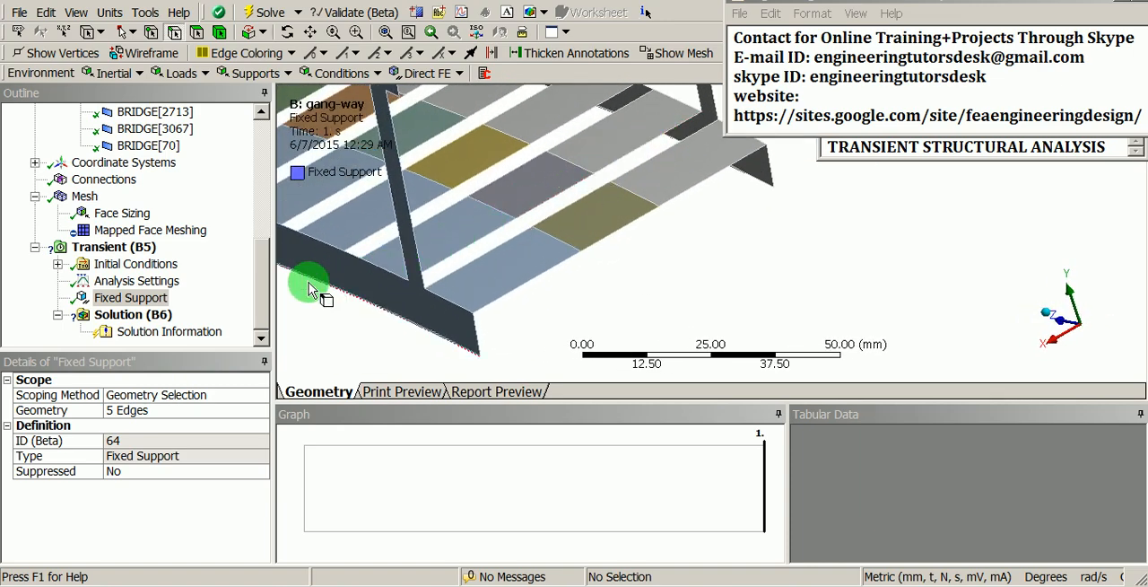
right_click(117, 248)
mouse_move(146, 259)
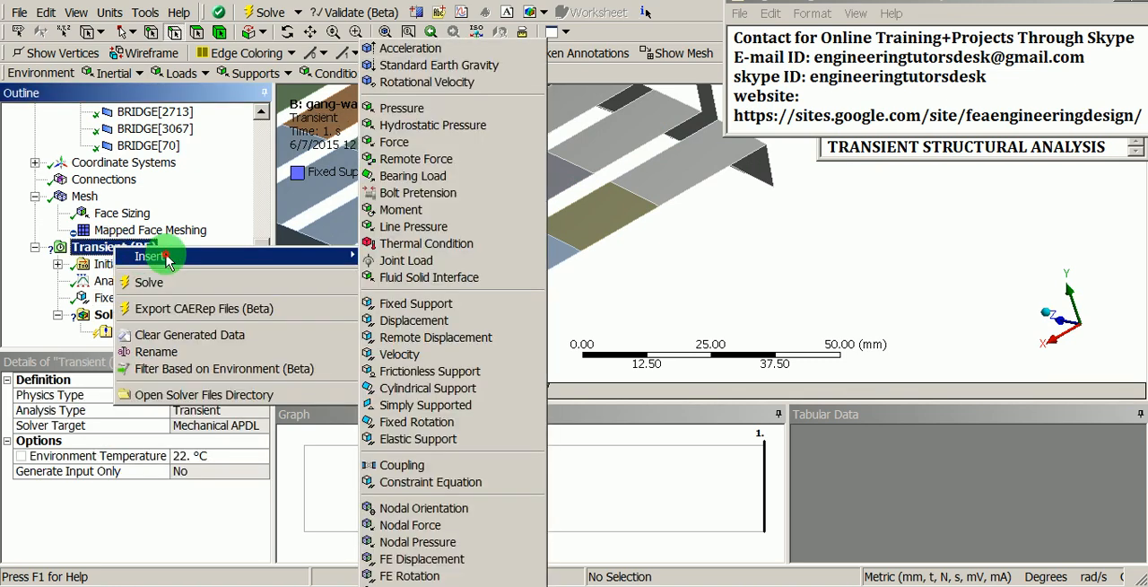
click(459, 304)
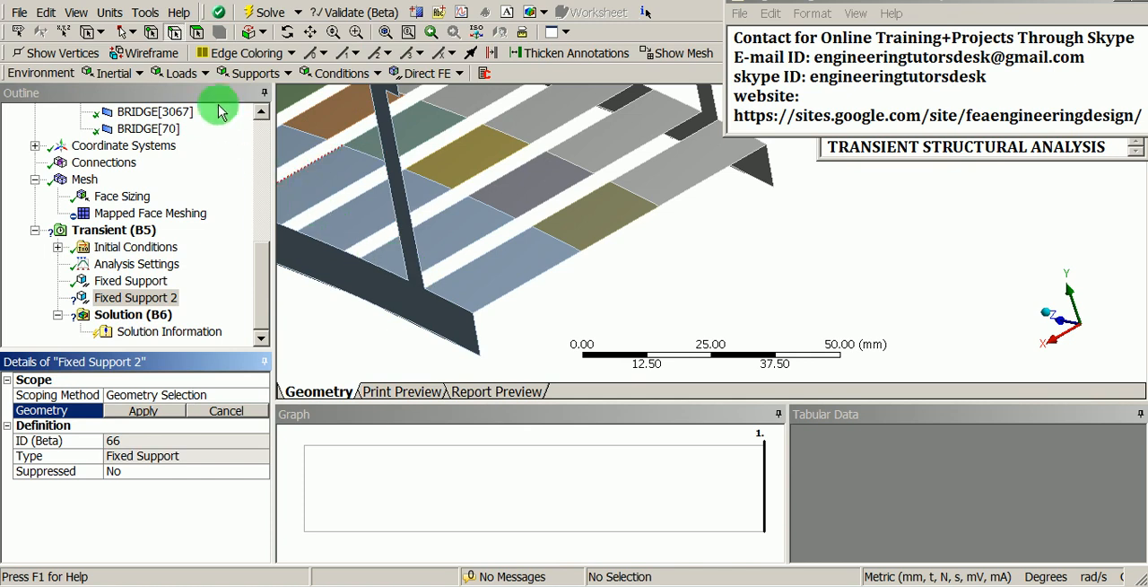
Step: Scope the second fixed support to the five edges at the opposite end of the bridge, using edge selection
click(166, 34)
click(176, 35)
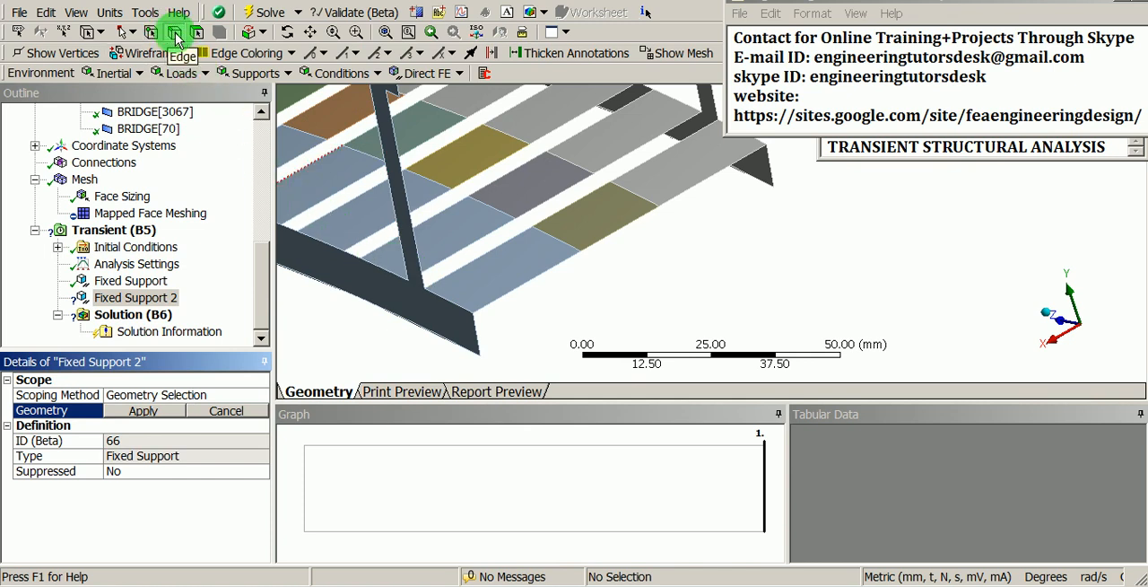
click(478, 339)
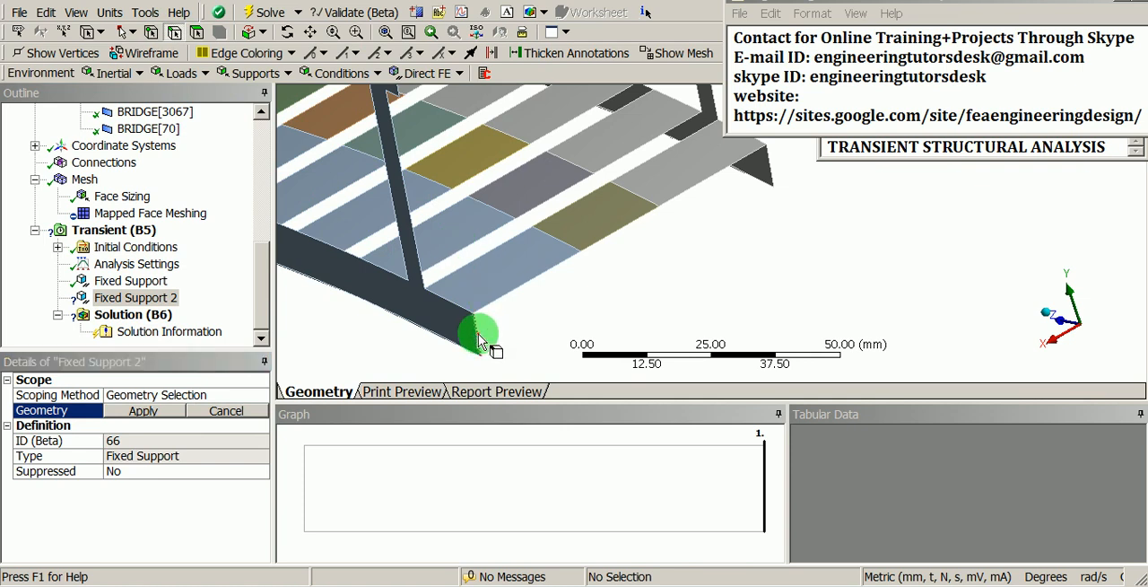
click(478, 334)
ctrl+click(497, 297)
ctrl+click(613, 231)
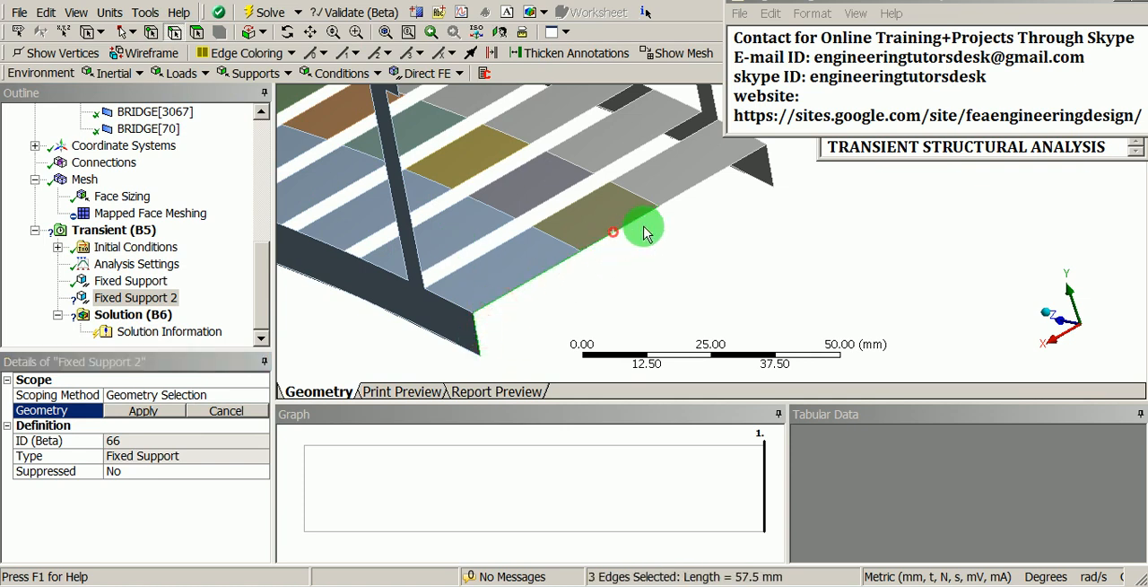
ctrl+click(689, 192)
ctrl+click(770, 167)
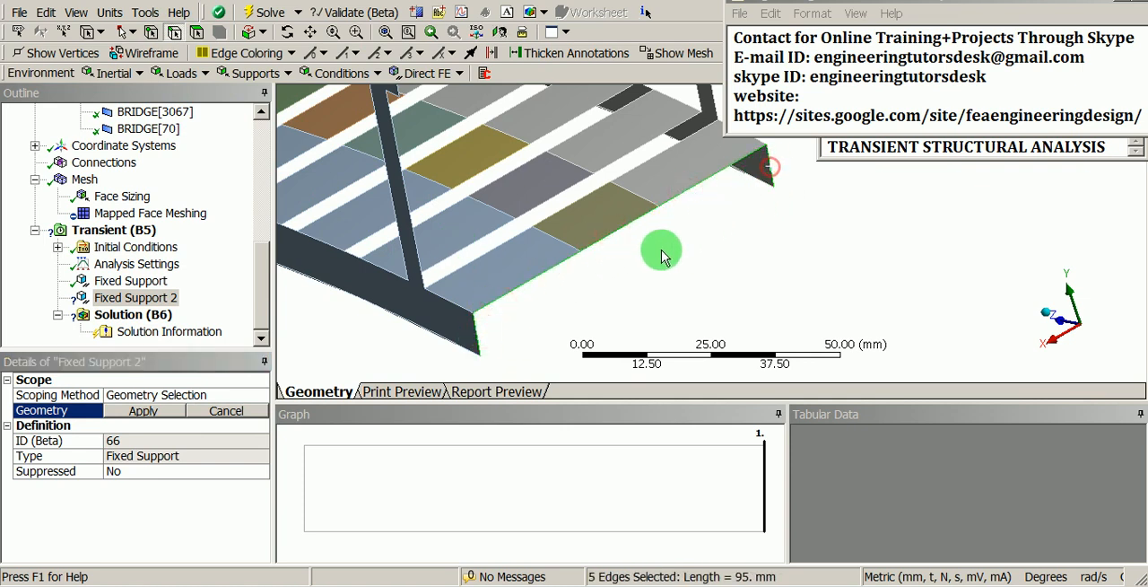
click(167, 409)
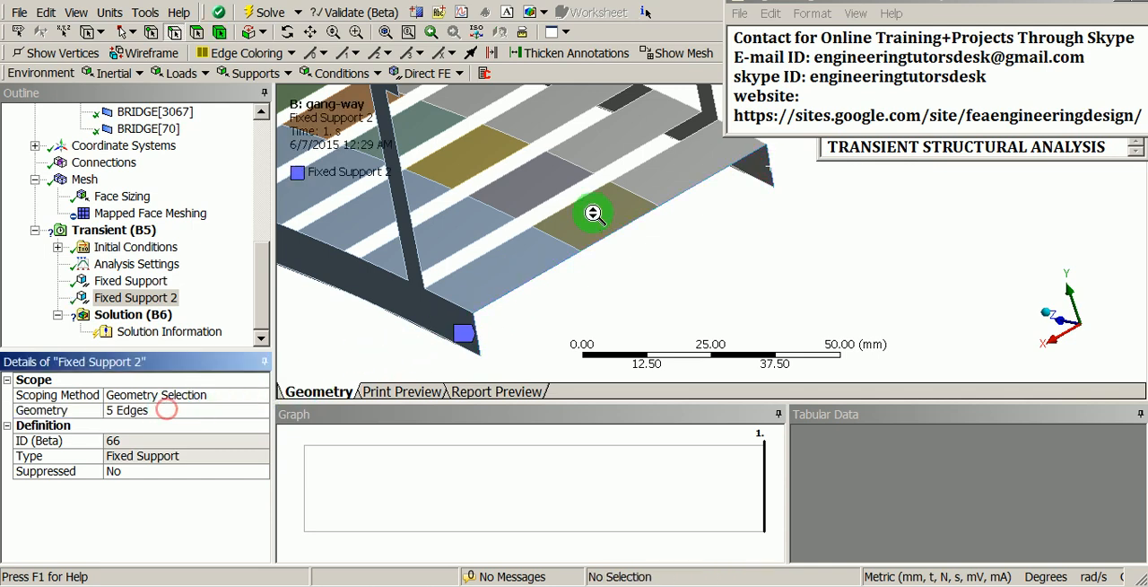
Step: Collapse the Tabular Data and Graph panes to enlarge the model view, with the whole bridge in sight
scroll(593, 213, down, 8)
middle_drag(482, 279, 687, 271)
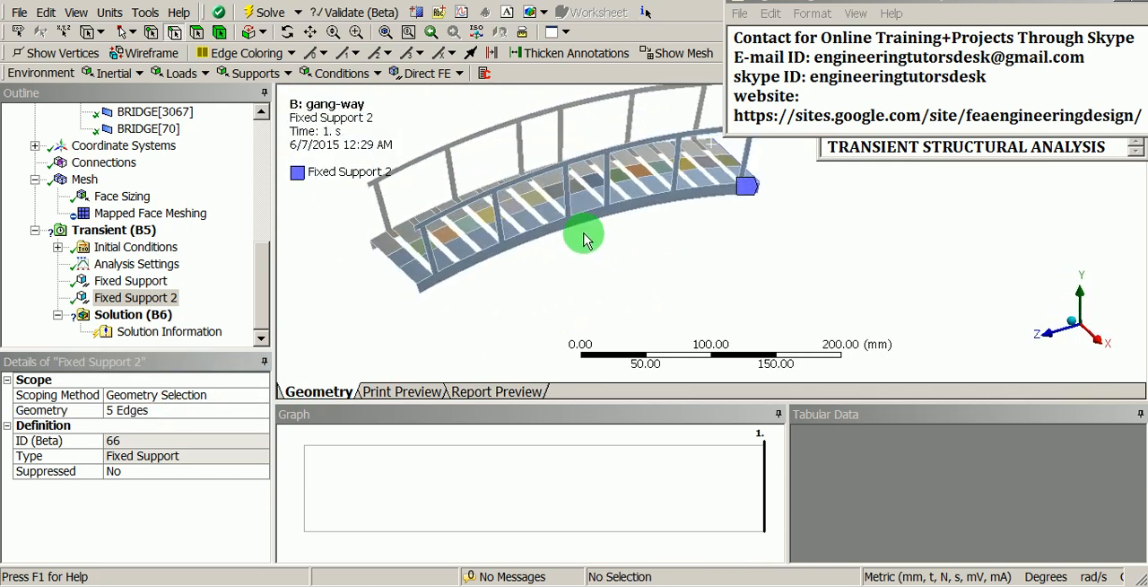
mouse_move(584, 240)
middle_down()
mouse_move(648, 310)
mouse_move(623, 267)
mouse_move(664, 274)
mouse_move(646, 350)
mouse_move(607, 367)
mouse_move(622, 341)
mouse_move(625, 377)
middle_up()
click(1140, 413)
click(1139, 413)
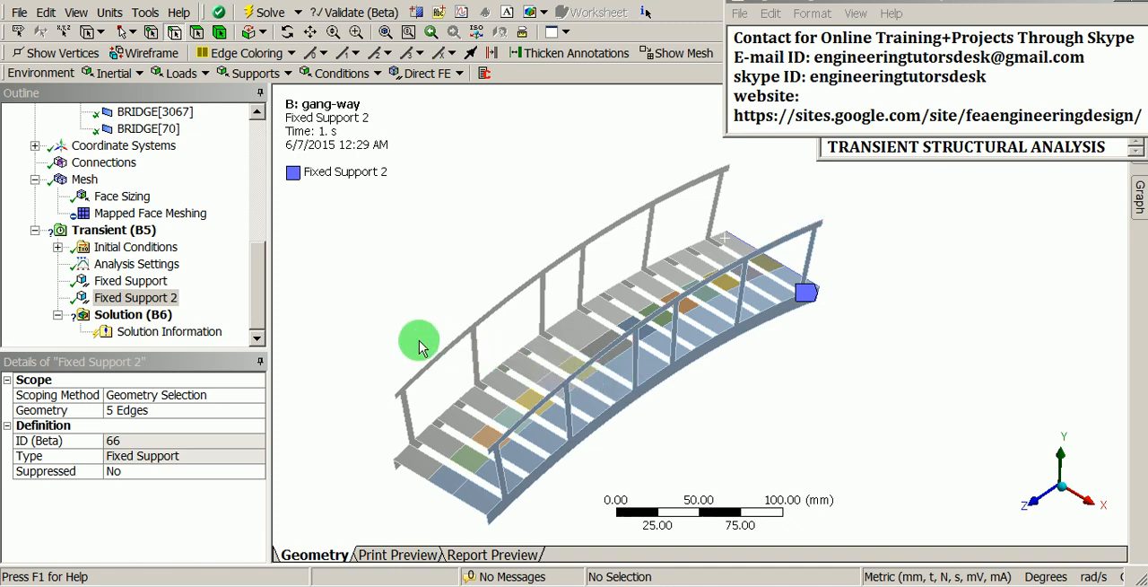
Step: Insert a Force load under the Transient analysis
click(125, 235)
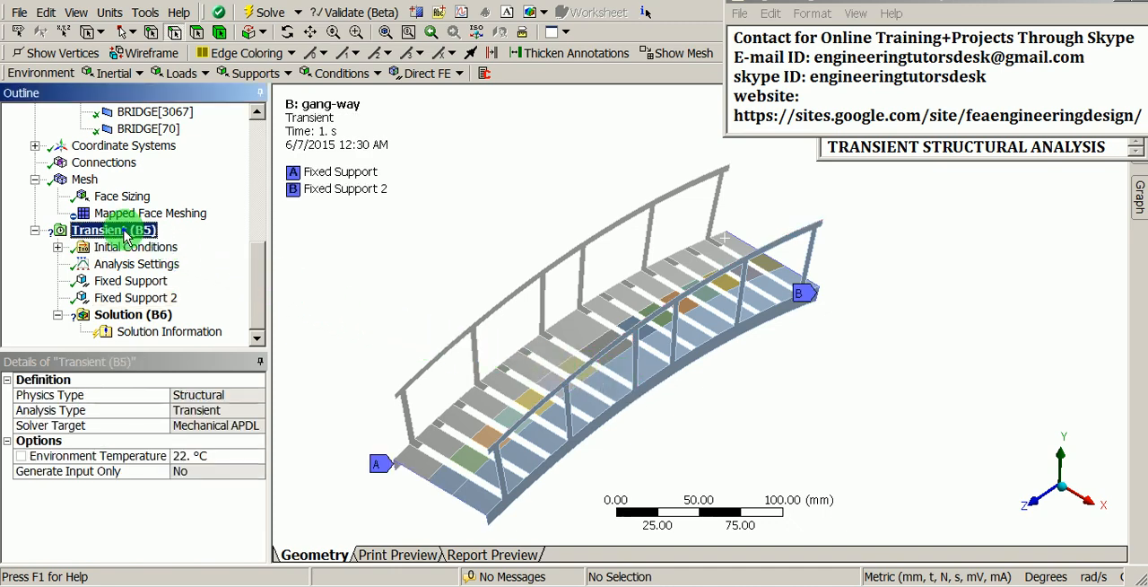
right_click(125, 235)
mouse_move(139, 242)
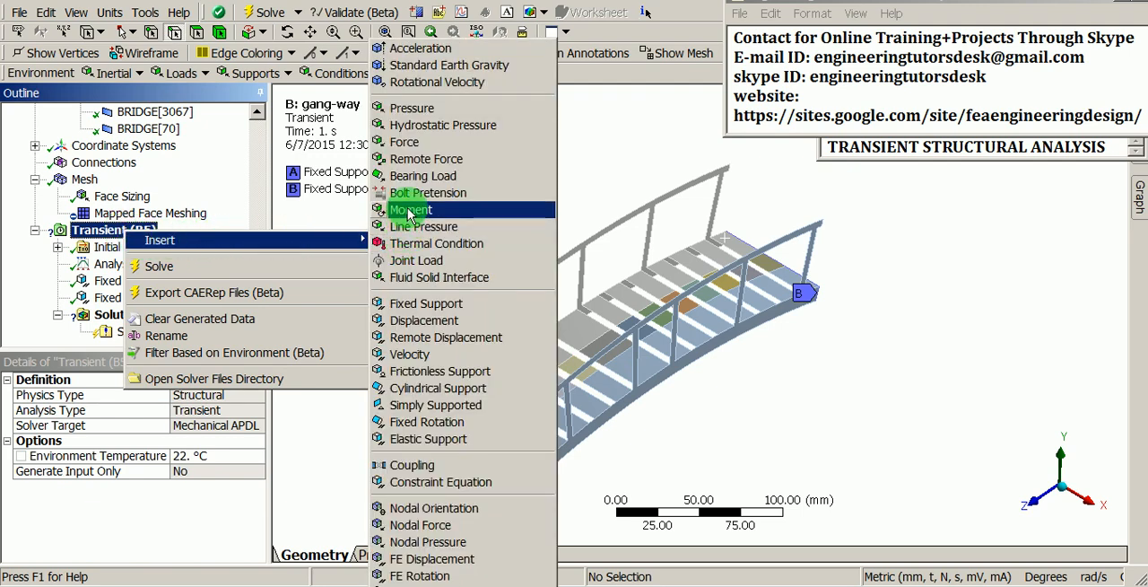
click(470, 147)
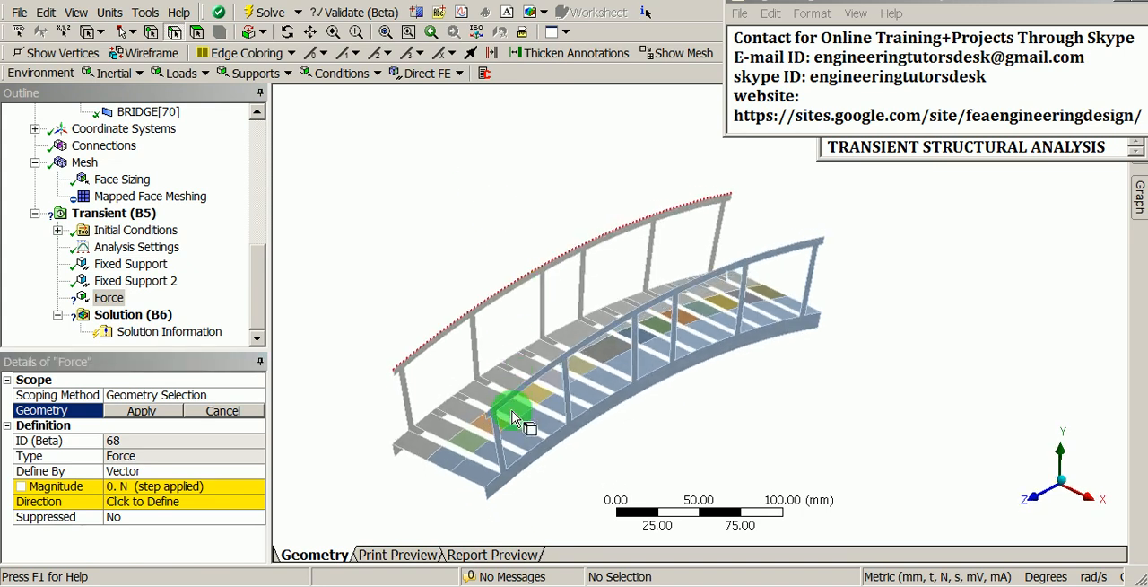
scroll(531, 340, up, 3)
ctrl+middle_drag(497, 399, 528, 340)
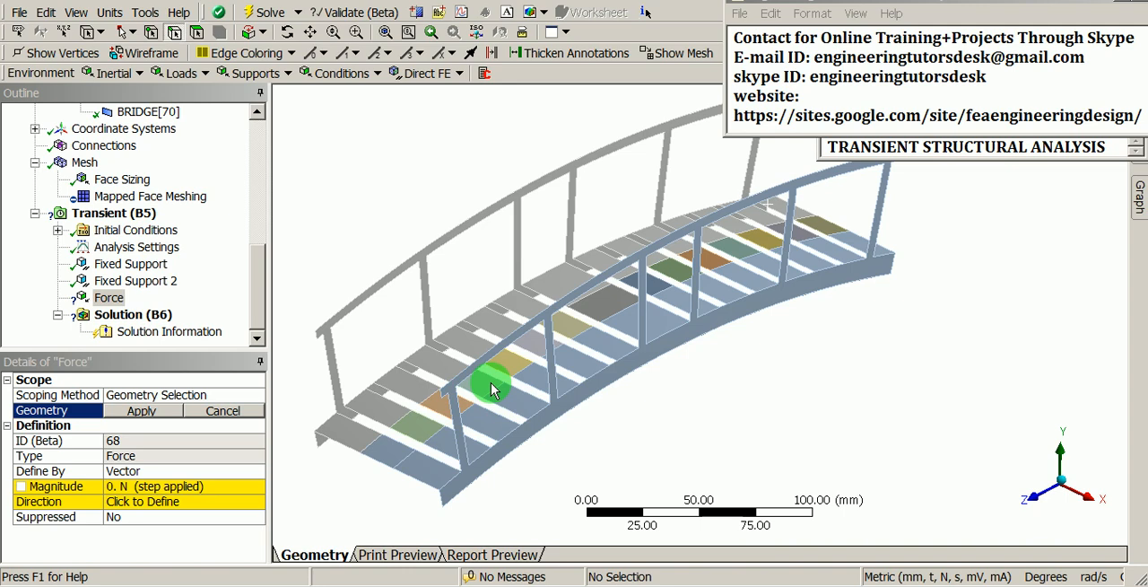
middle_drag(508, 388, 510, 398)
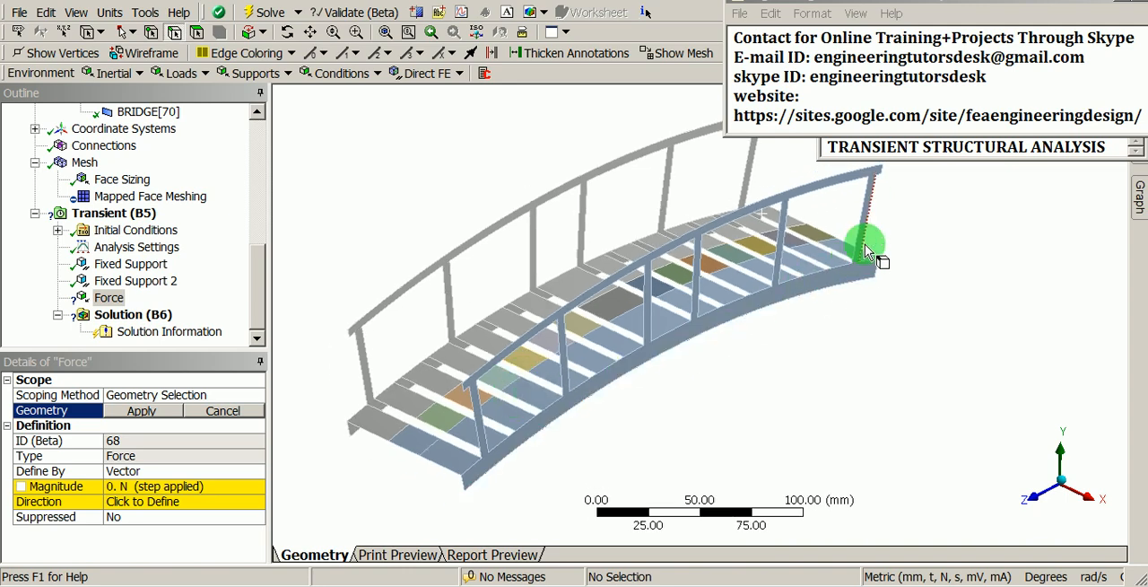
drag(920, 147, 825, 148)
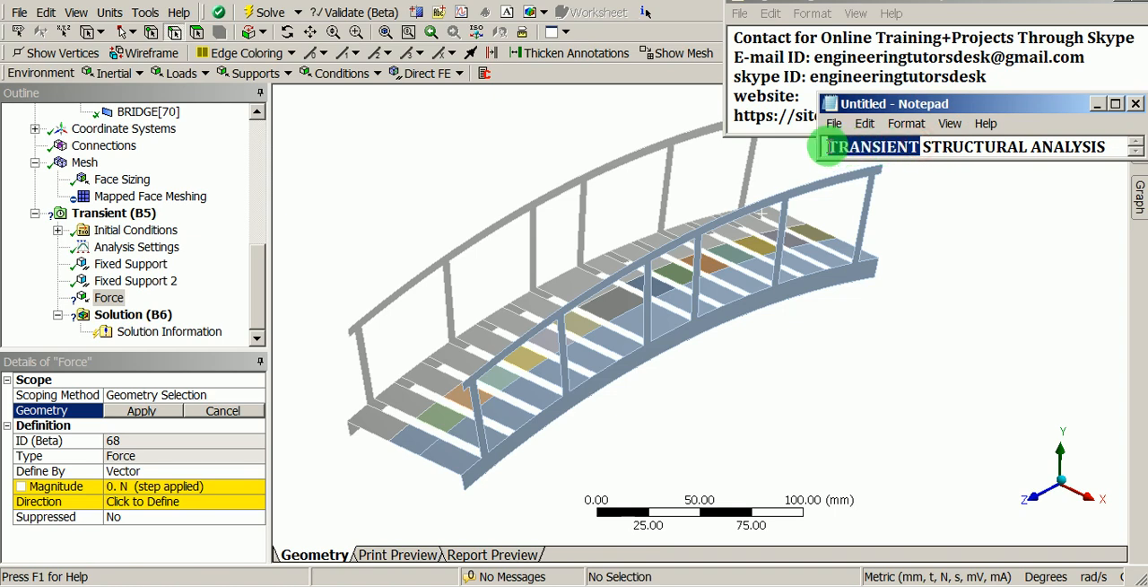
click(960, 16)
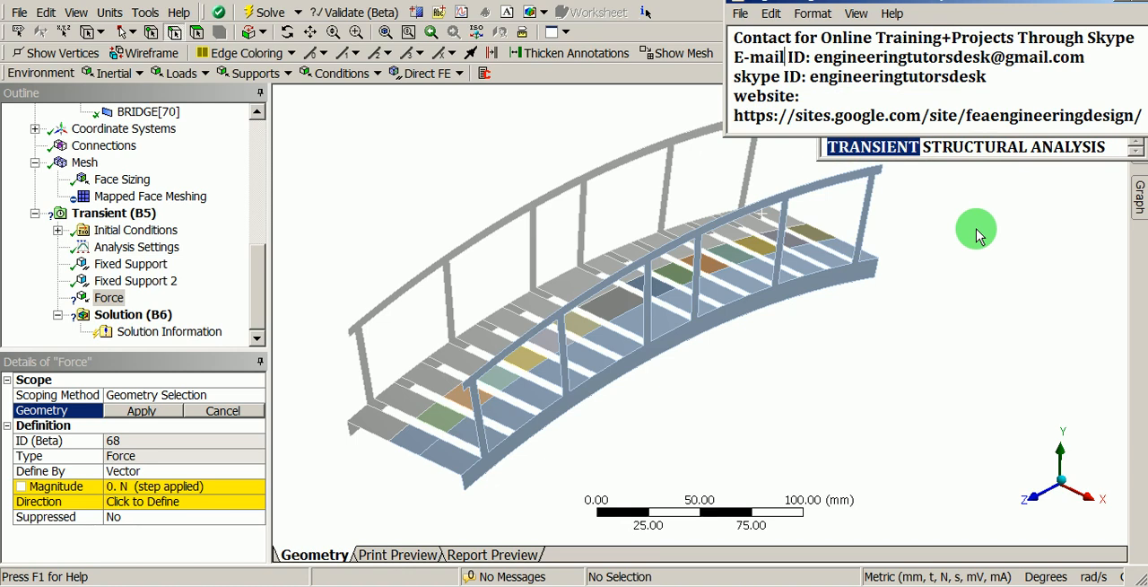
click(998, 284)
scroll(672, 276, down, 1)
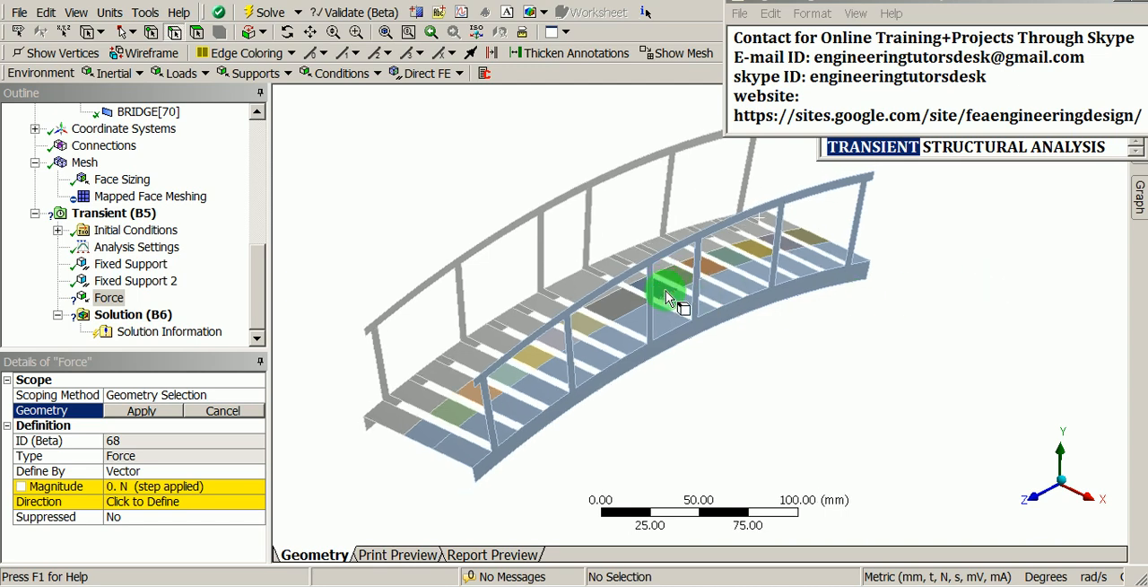
middle_drag(670, 299, 539, 305)
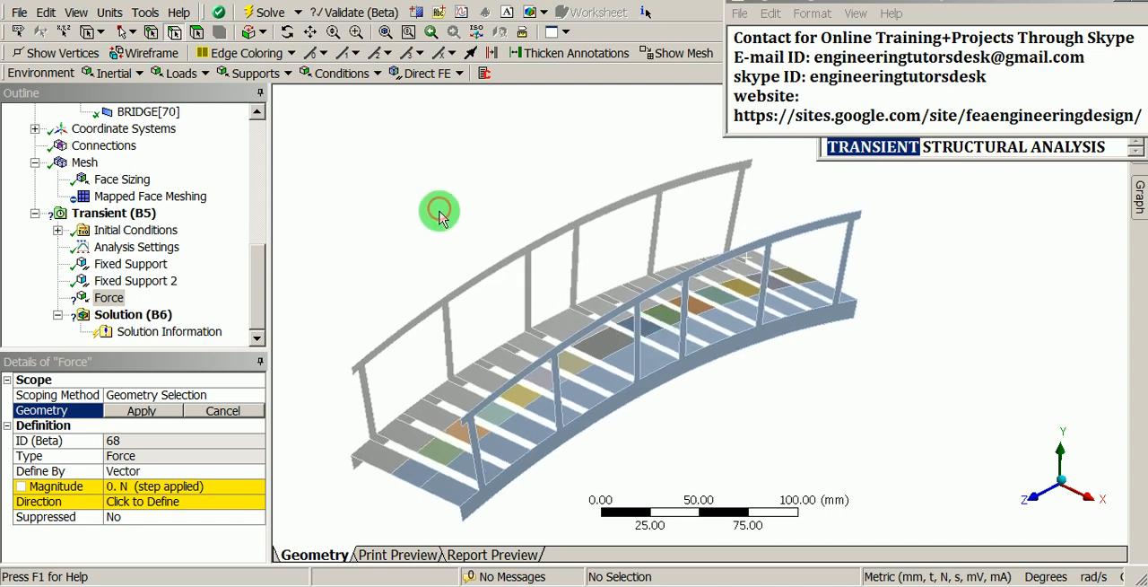
Step: Define the force by Components and set its Y Component to -20 N
click(110, 301)
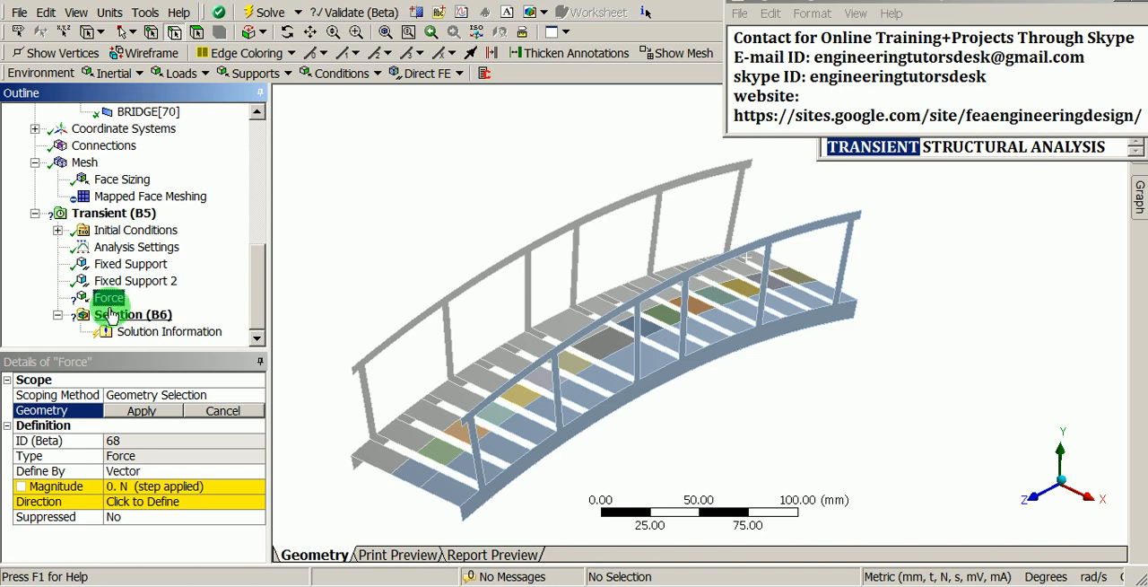
click(195, 471)
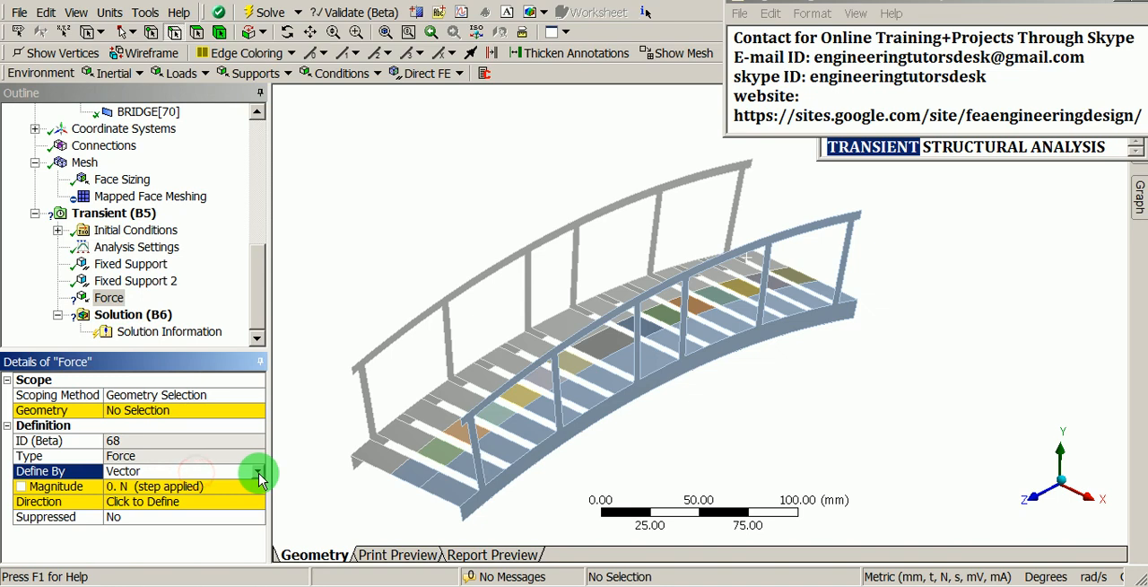
click(258, 474)
click(185, 485)
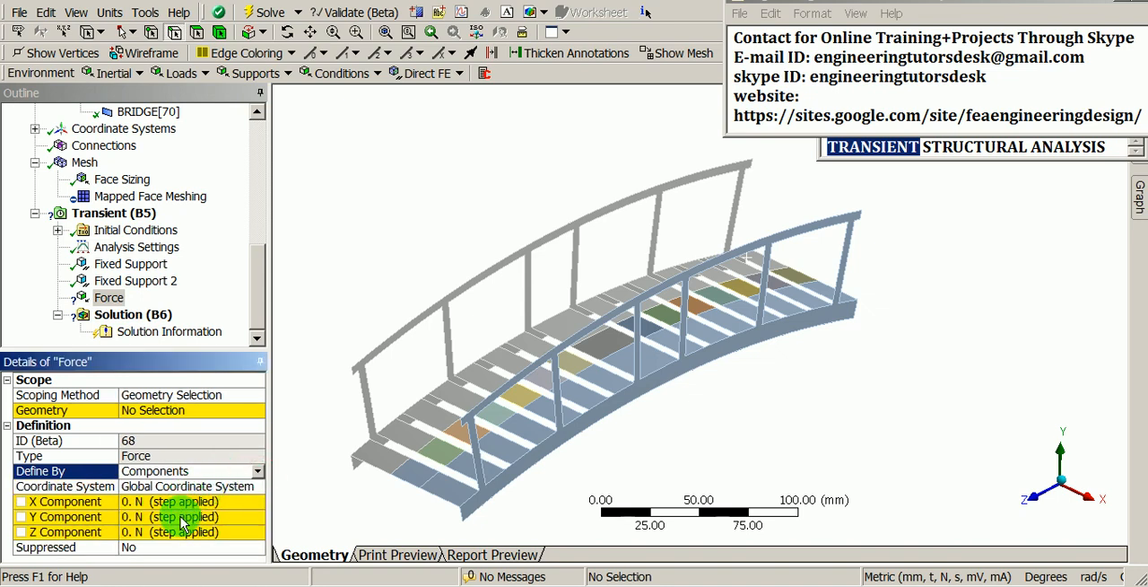
click(181, 517)
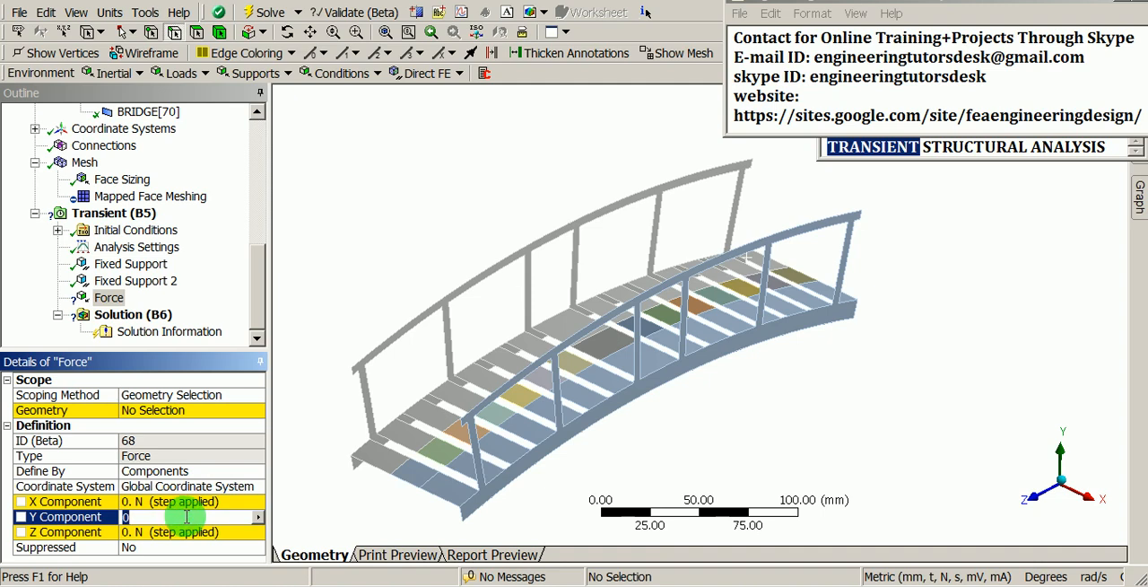
text(-20)
key(Return)
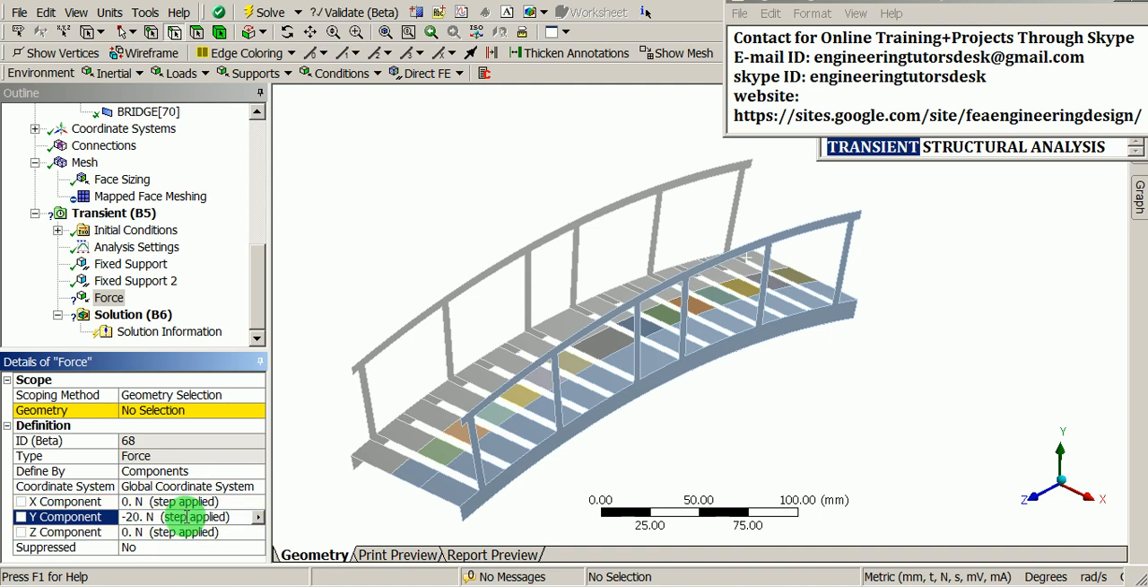
Step: Scope the force to the middle faces of the first two deck planks at the near end, using face selection
click(154, 410)
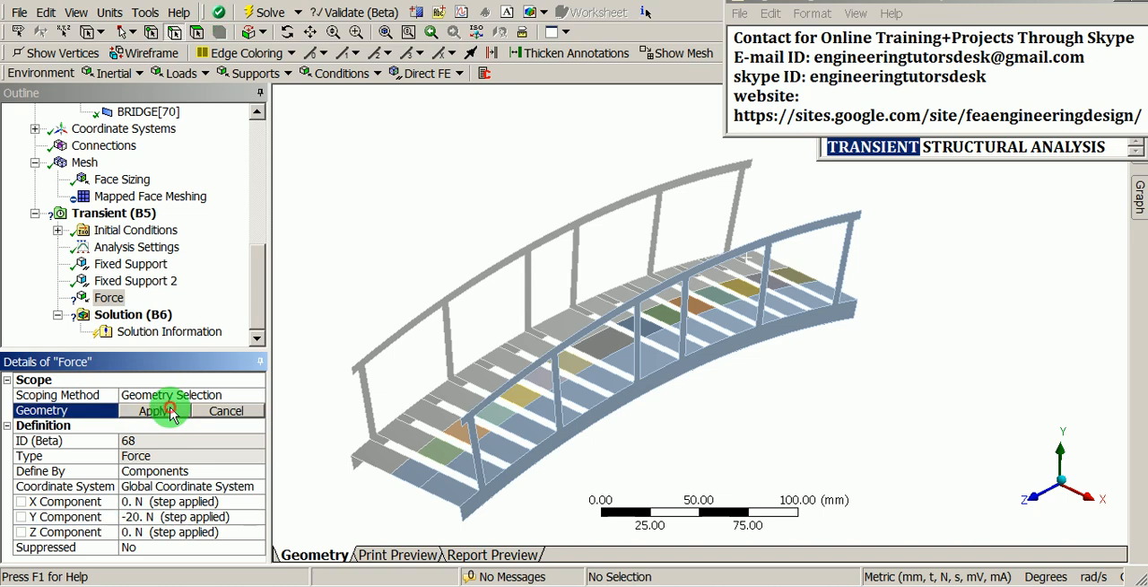
click(415, 471)
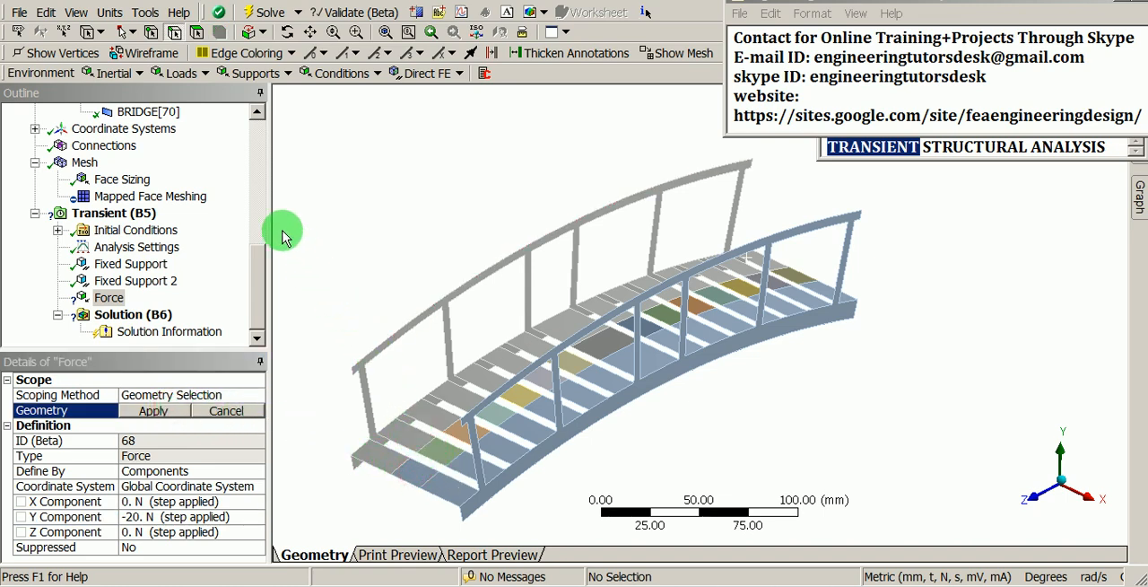
click(199, 33)
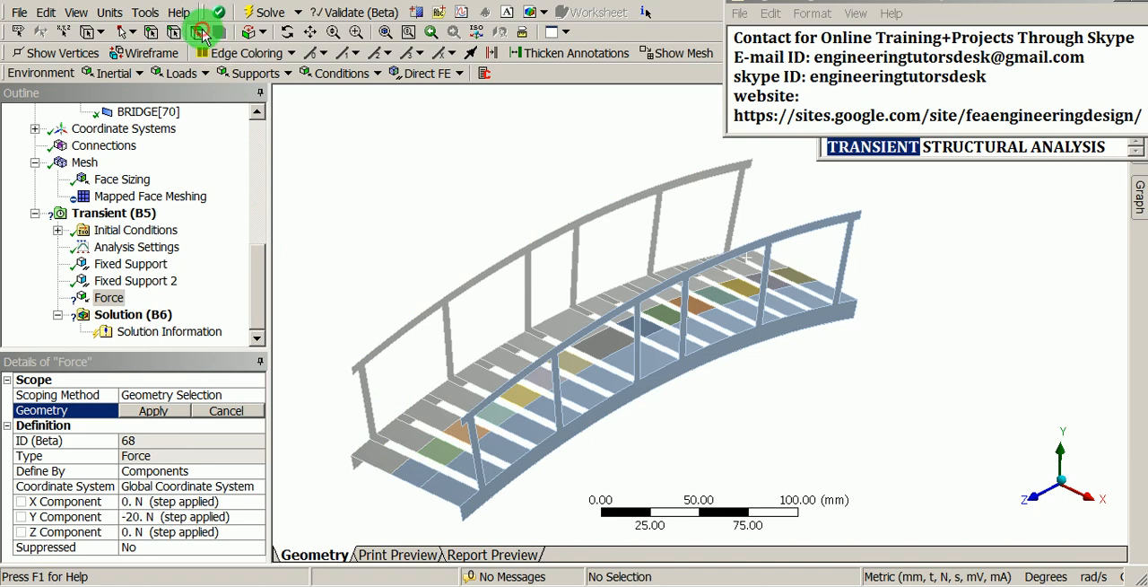
click(434, 462)
ctrl+click(438, 448)
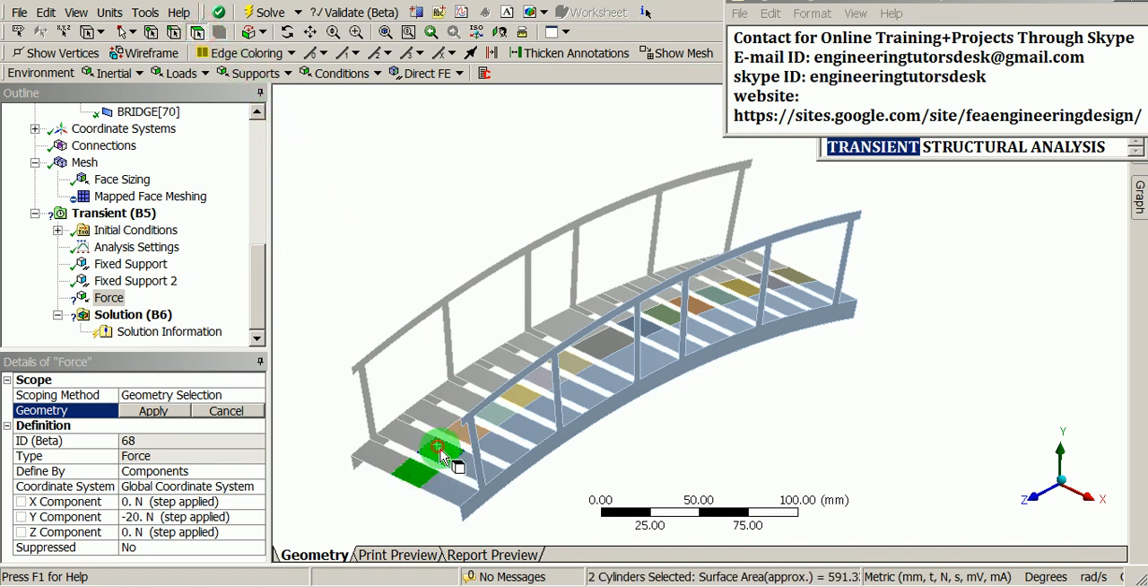
scroll(430, 441, up, 5)
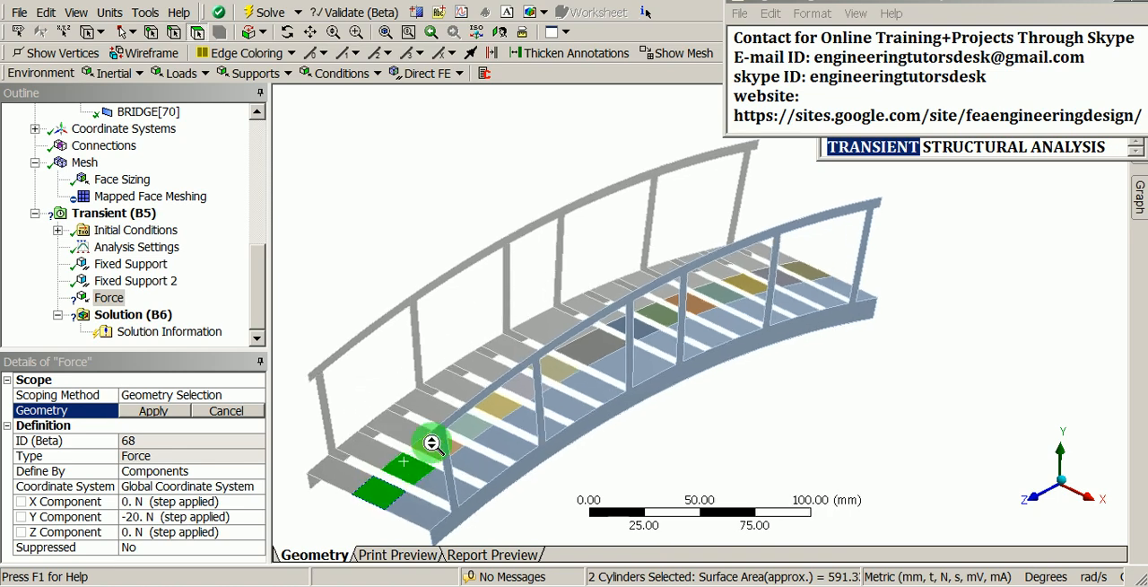
ctrl+middle_drag(518, 344, 586, 318)
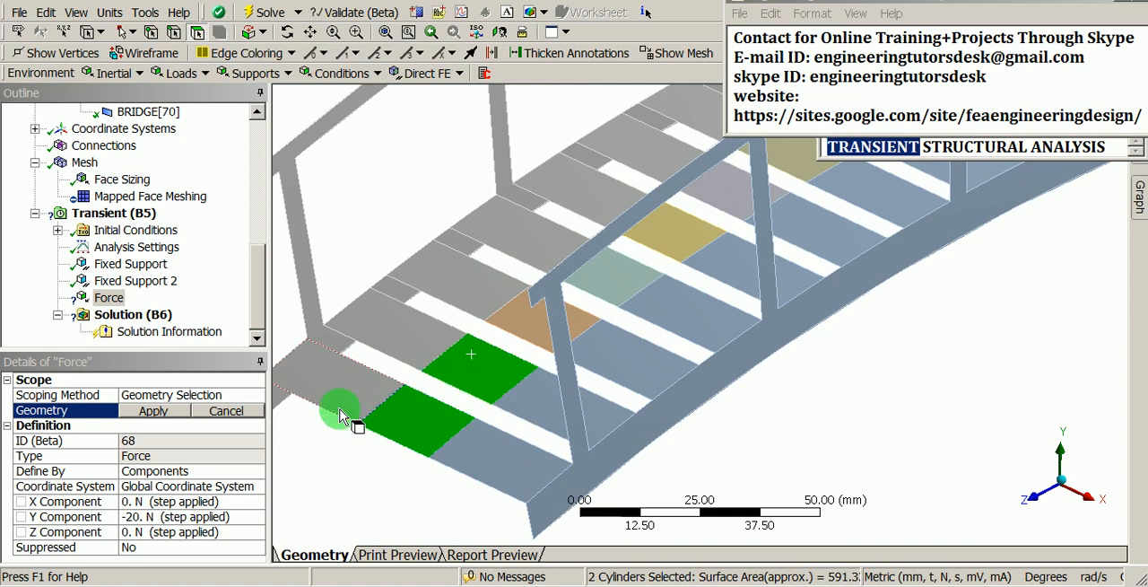
click(151, 410)
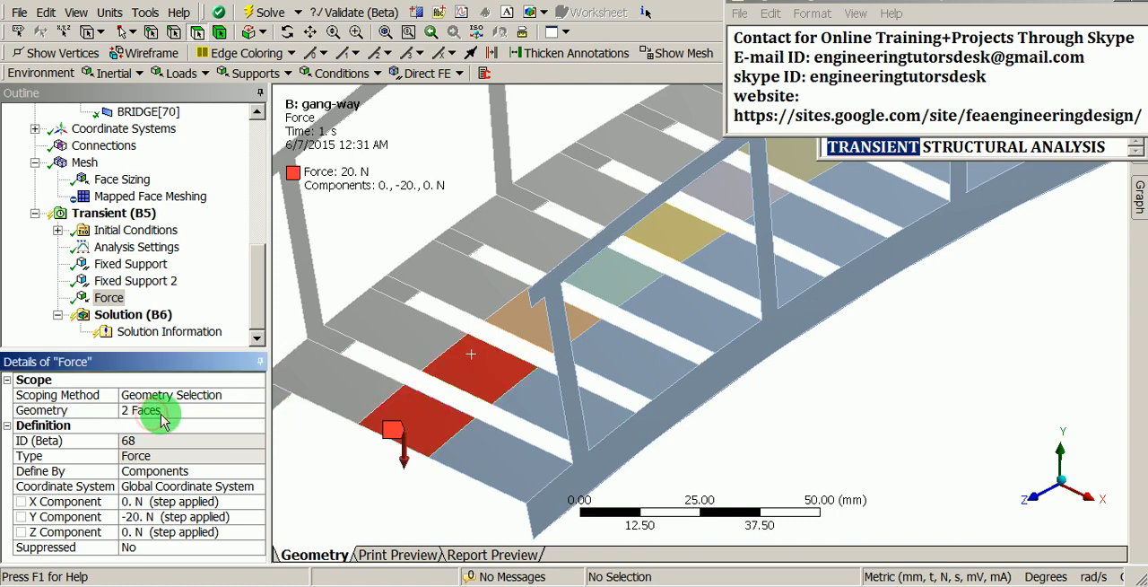
scroll(460, 353, down, 2)
scroll(460, 352, down, 2)
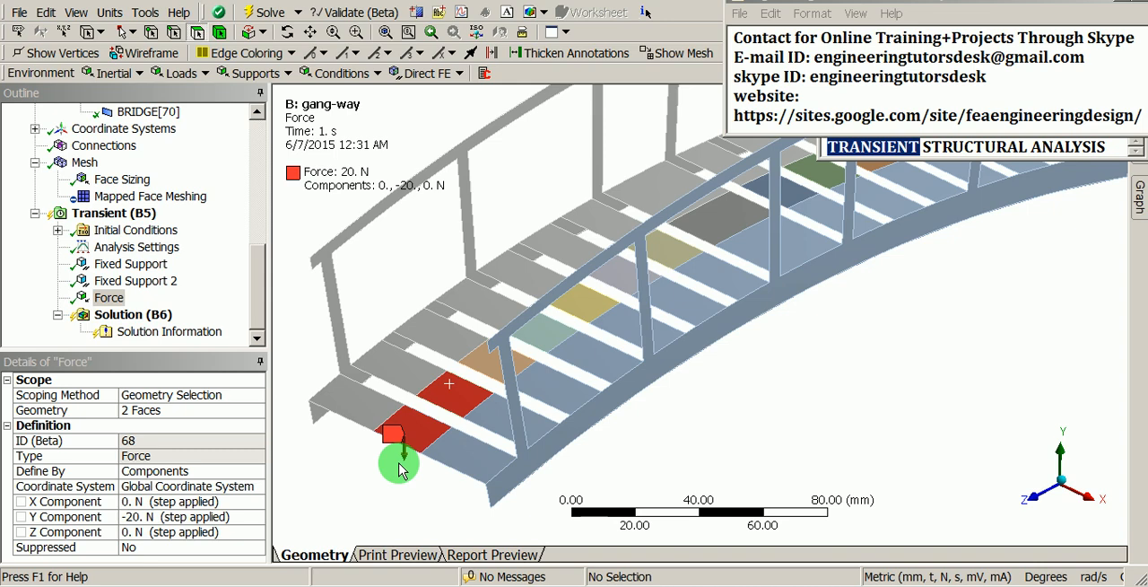
click(531, 346)
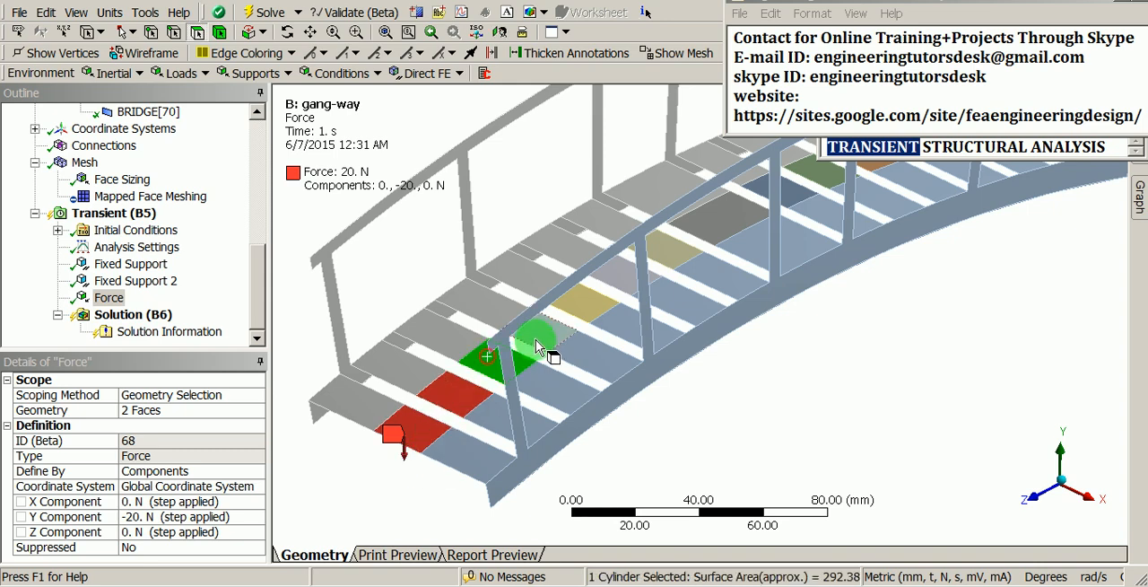
click(742, 447)
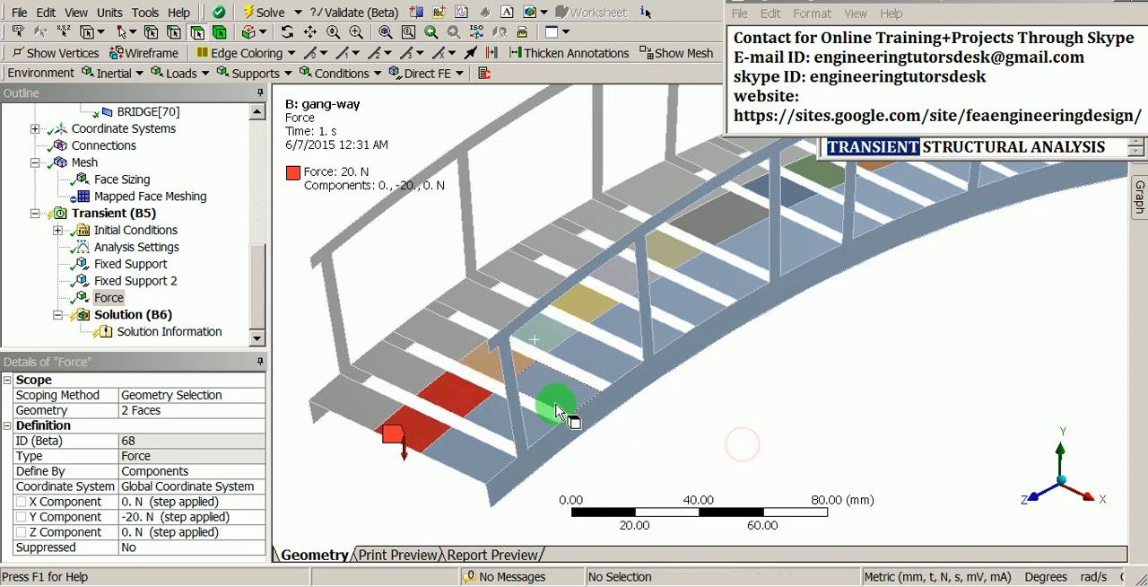
mouse_move(550, 405)
middle_down()
mouse_move(557, 391)
mouse_move(539, 374)
mouse_move(554, 375)
middle_up()
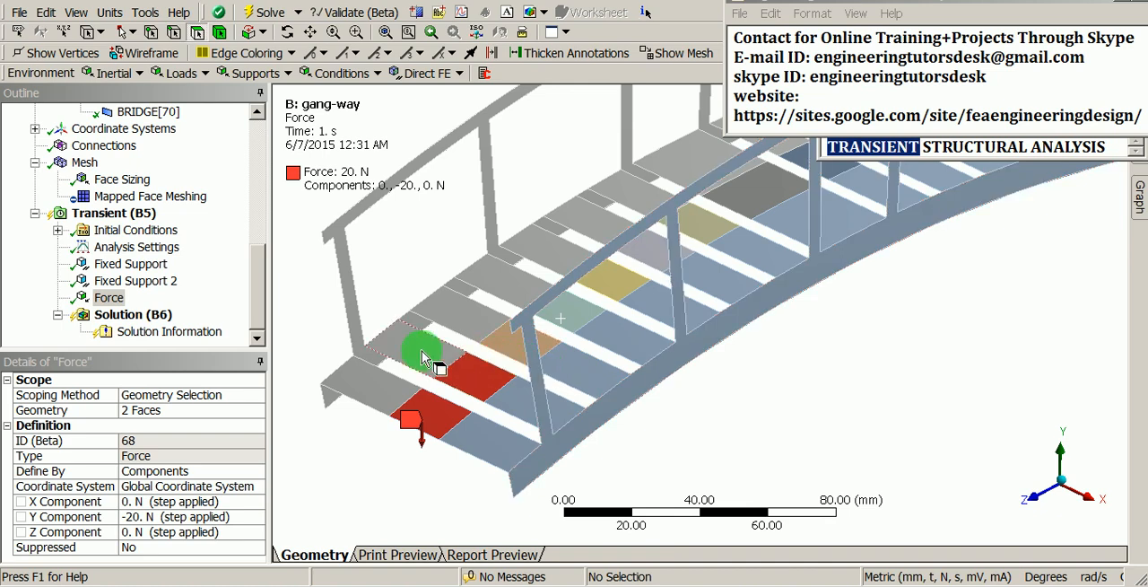
Step: Define the Y Component of the force as Tabular (Time)
click(113, 304)
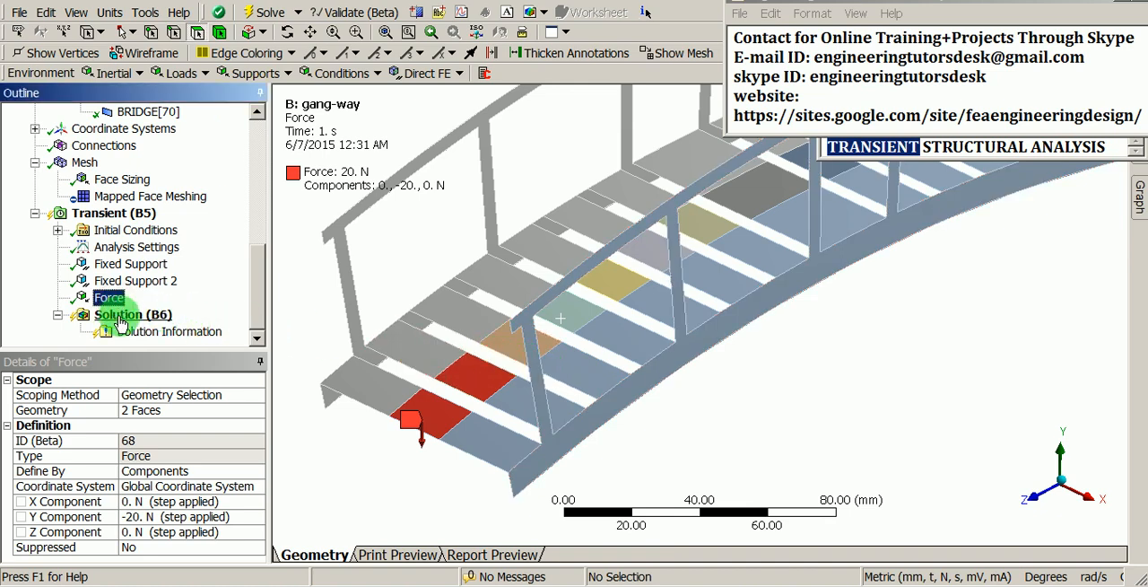
click(253, 519)
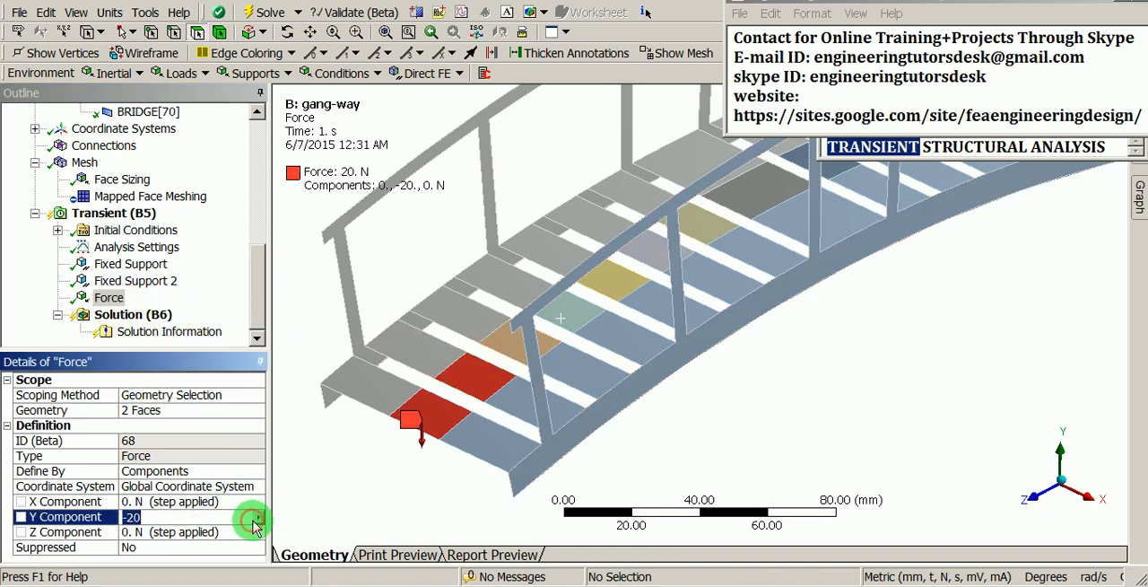
click(259, 520)
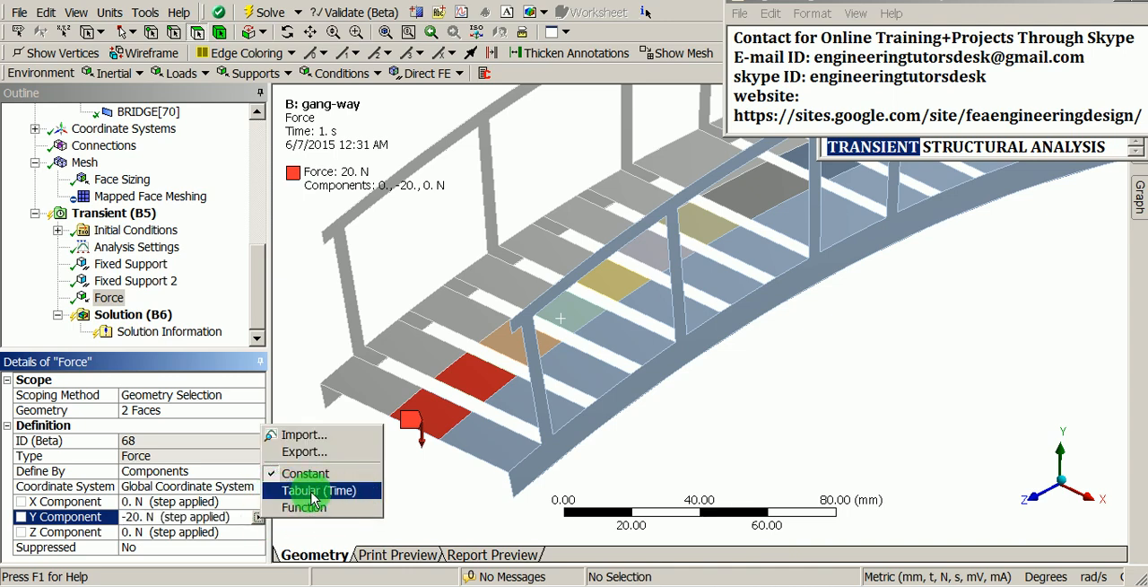
click(357, 495)
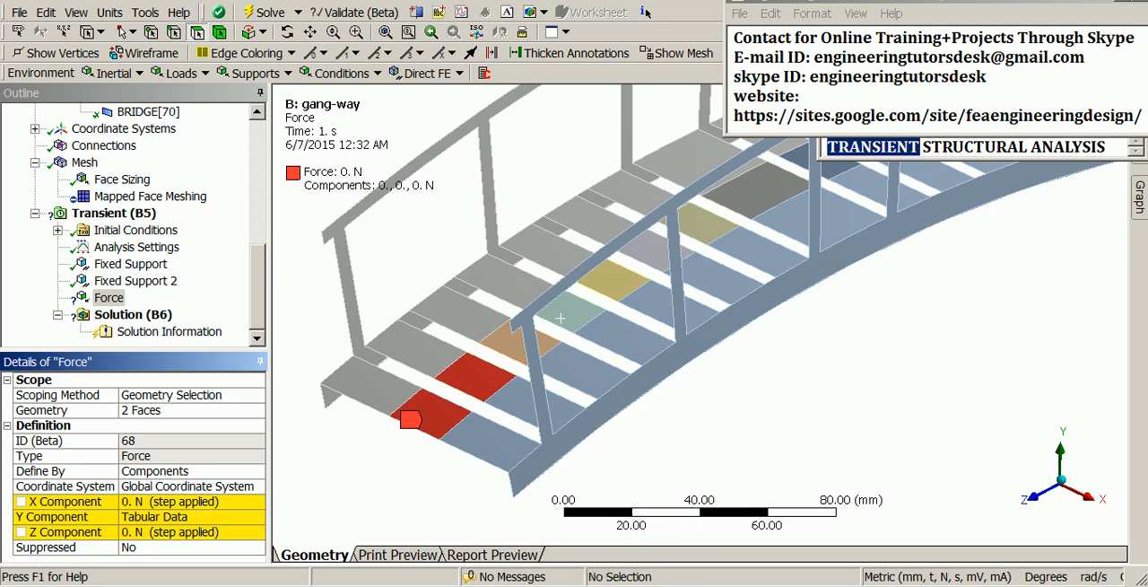
Step: Minimize the contact note window, move the other Notepad window away from the collapsed panes and show the Tabular Data pane
right_click(530, 574)
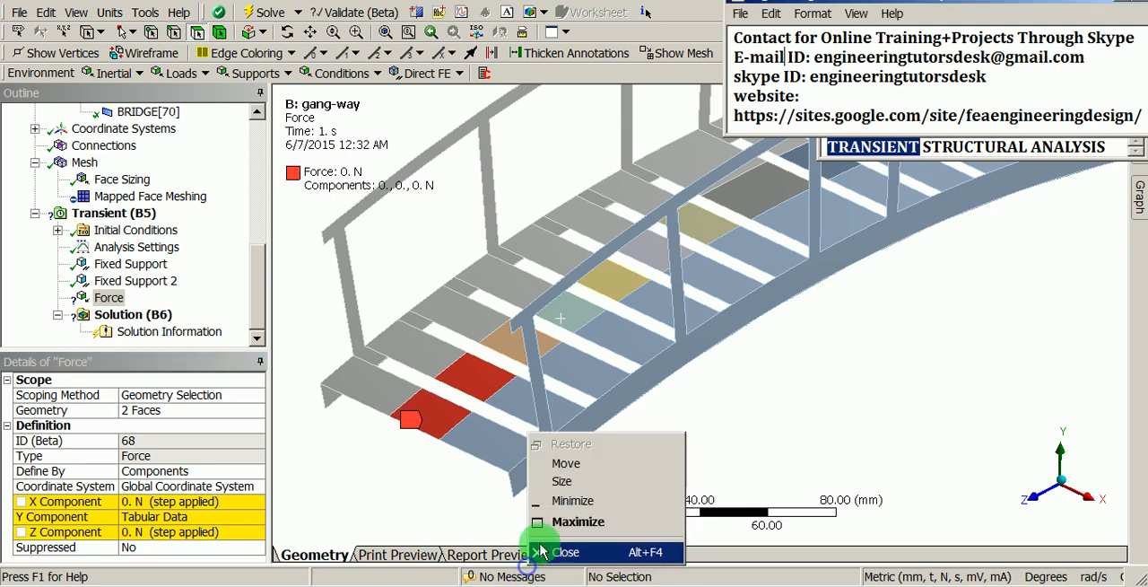
click(570, 502)
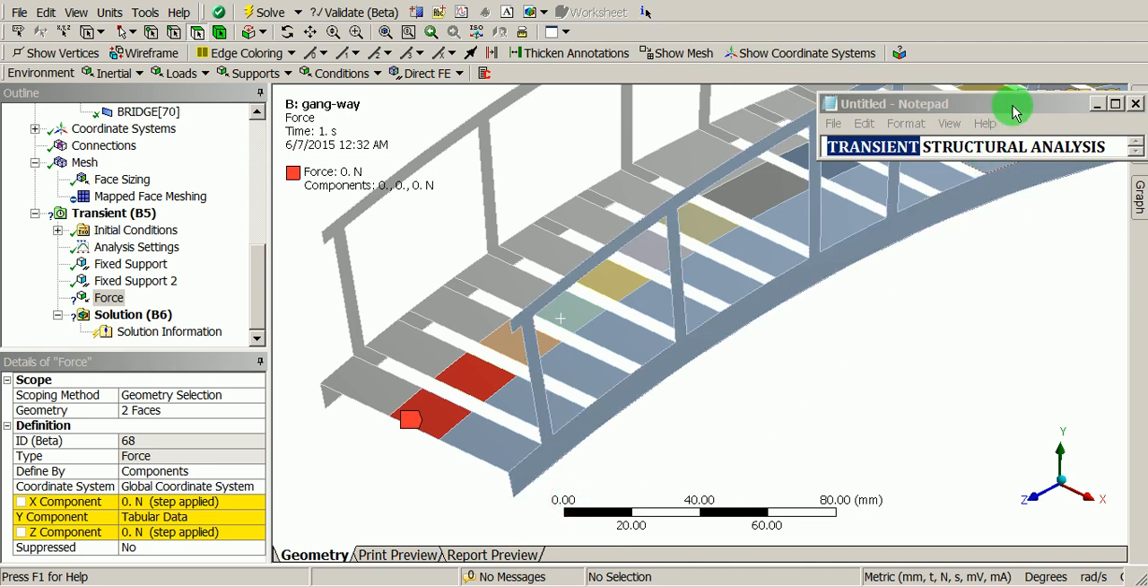
drag(1022, 101, 1026, 264)
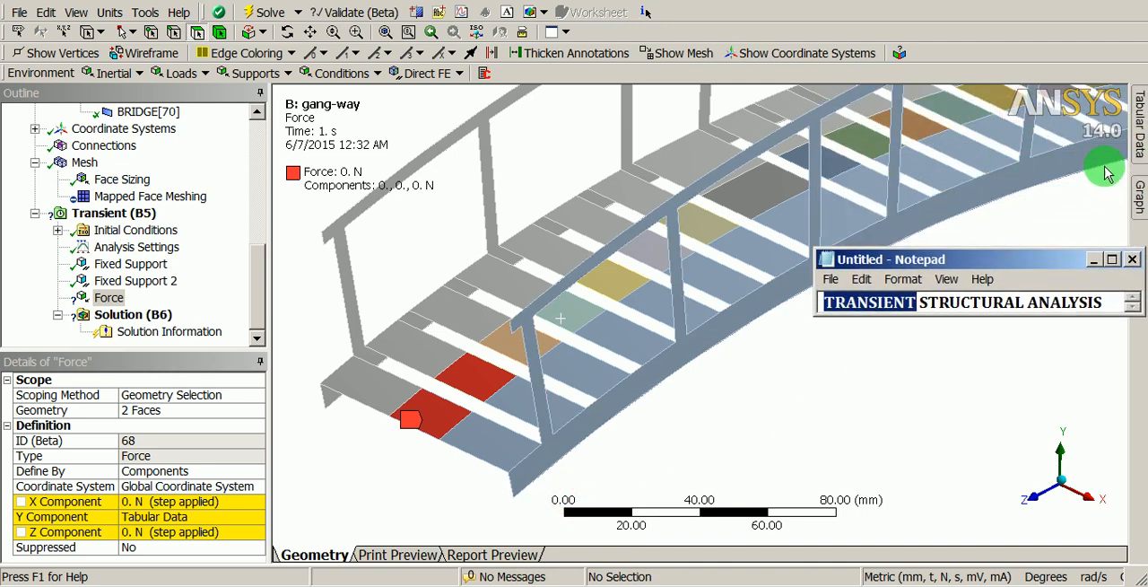
click(1139, 126)
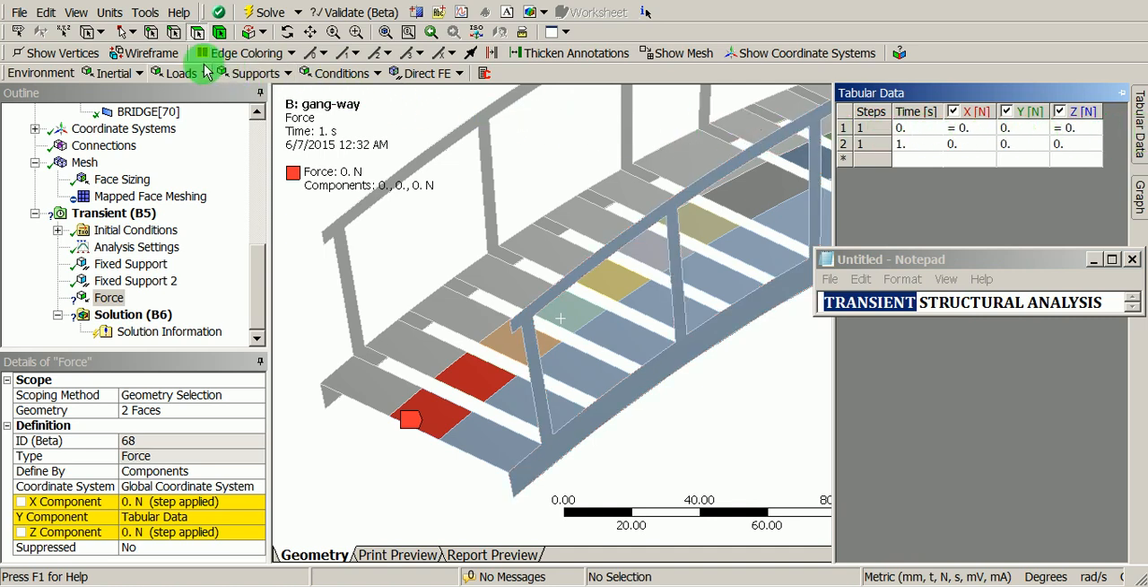
Step: Reset the window layout to dock the Graph and Tabular Data panes, and show the Graphics view instead of the Worksheet
click(83, 18)
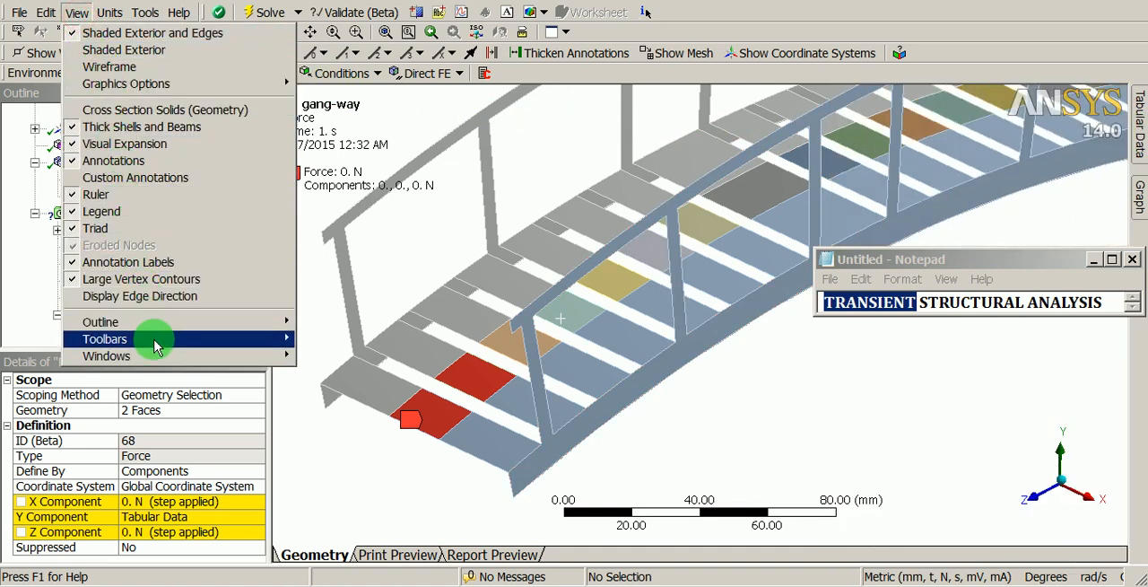
mouse_move(157, 356)
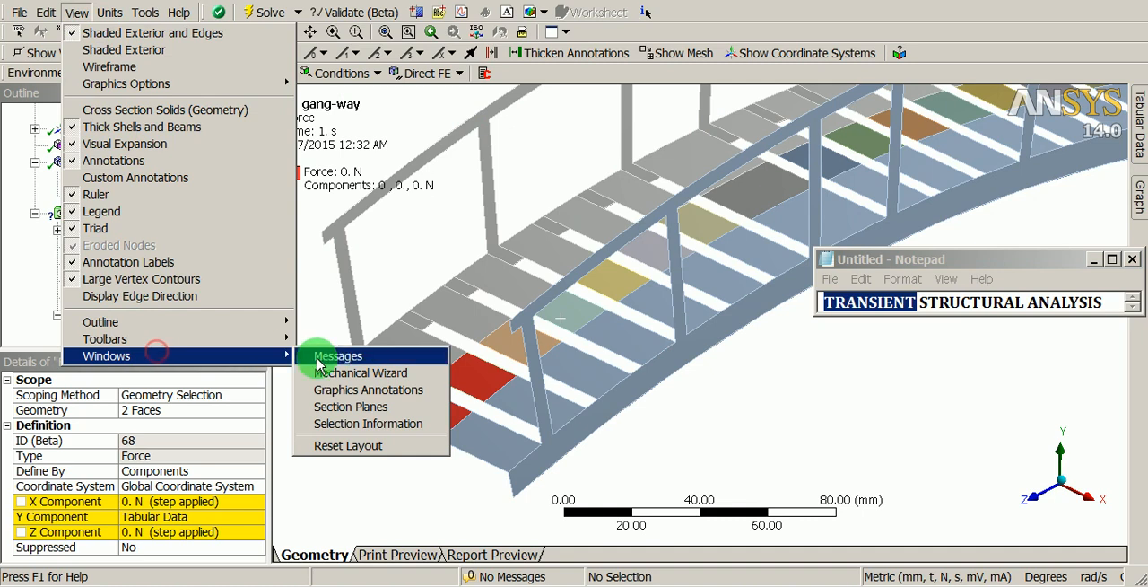
click(363, 445)
click(831, 413)
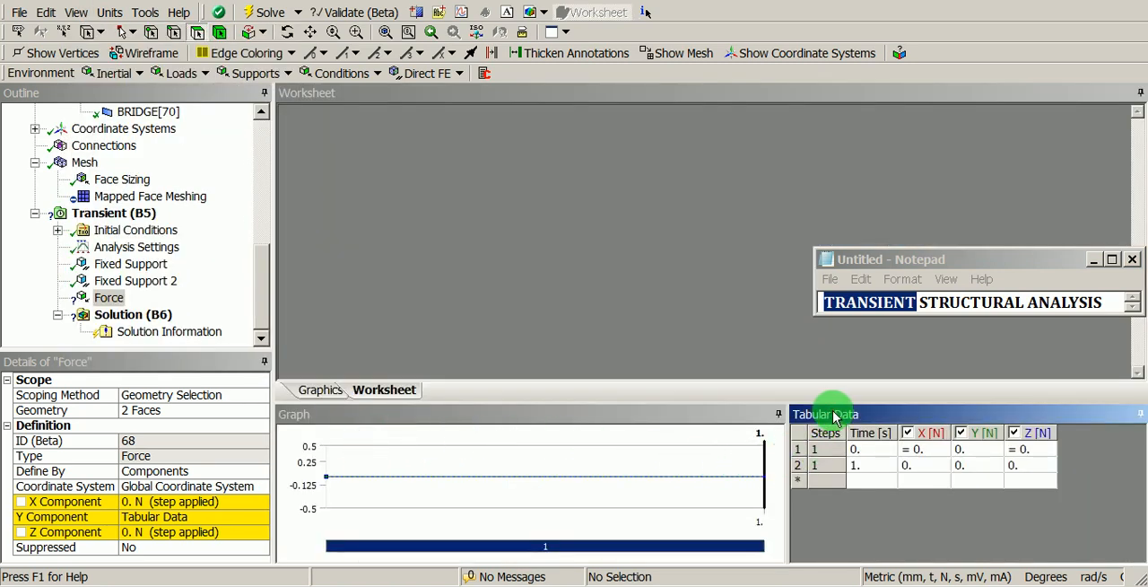
click(318, 389)
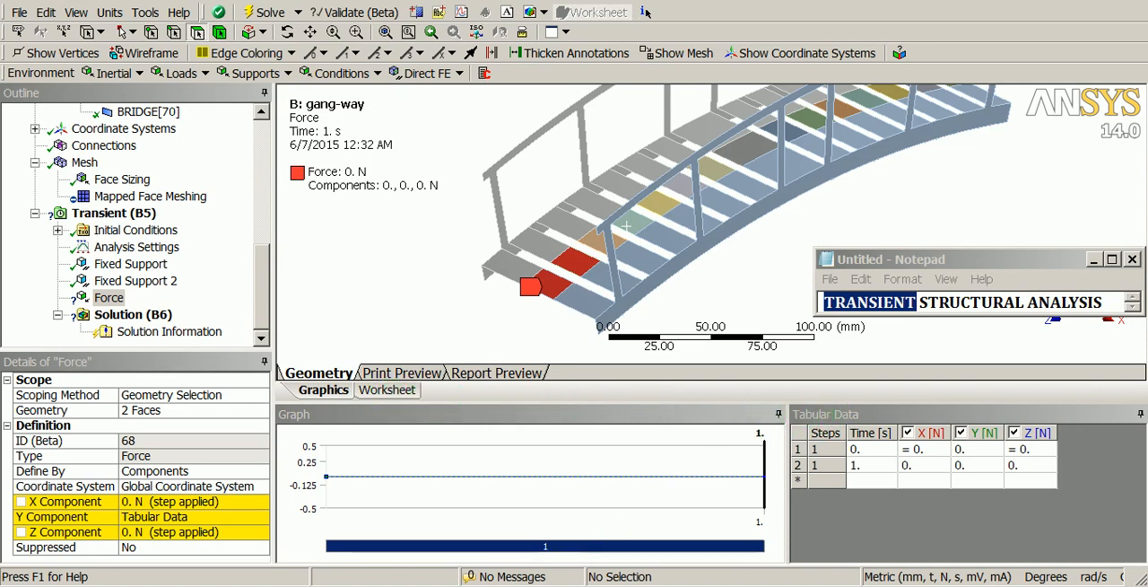
Step: Restore the contact note window and place the other Notepad window just below it
click(515, 551)
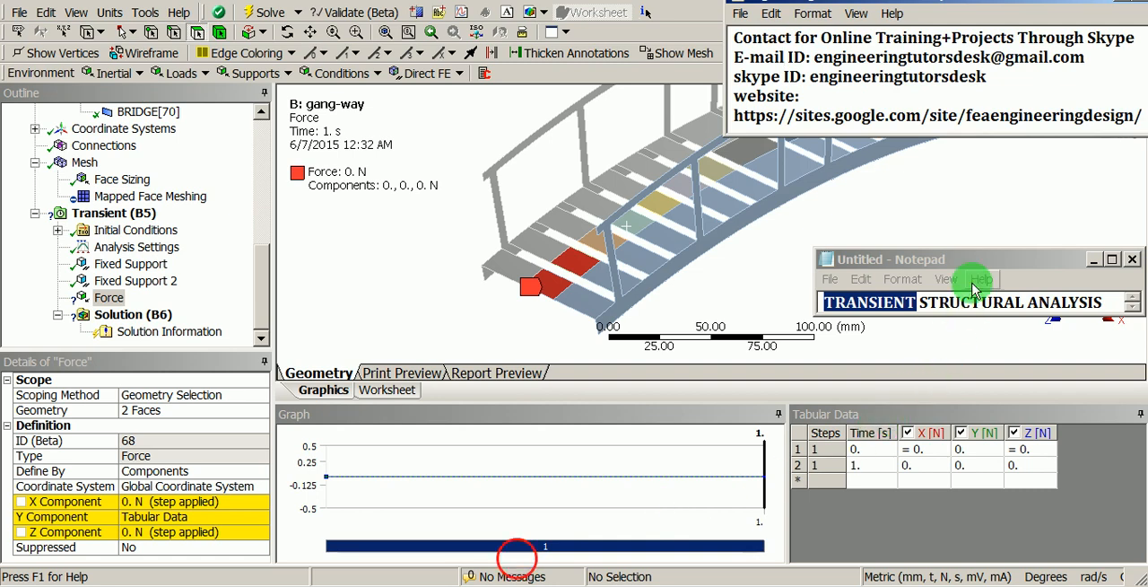
drag(991, 265, 999, 164)
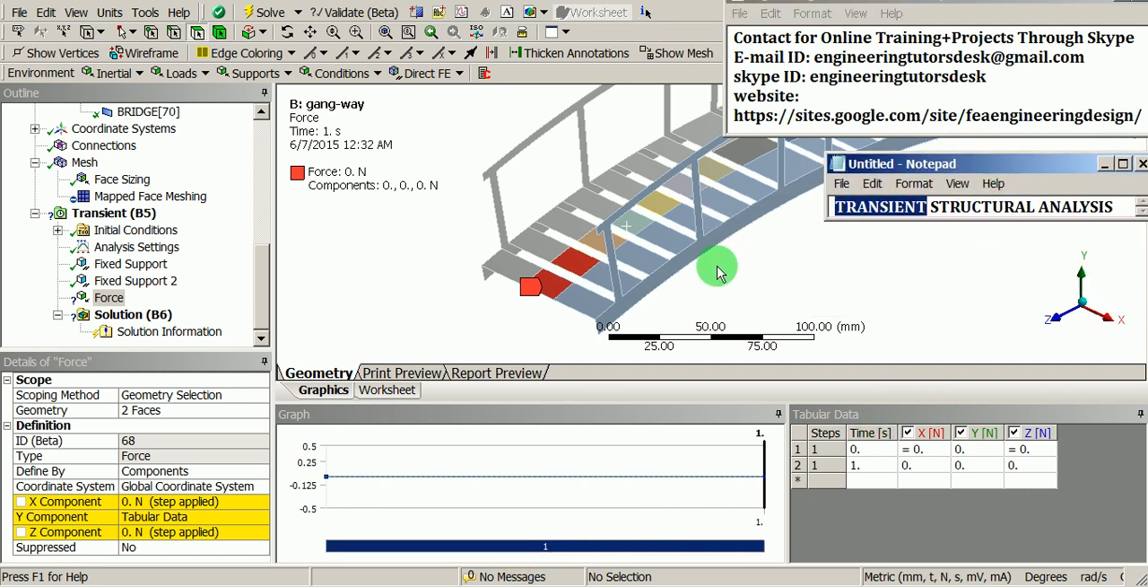
click(746, 276)
Step: Add a time point at 0.1 s to the force's tabular data with a Y force of -20 N
scroll(633, 270, down, 3)
ctrl+middle_drag(633, 270, 507, 307)
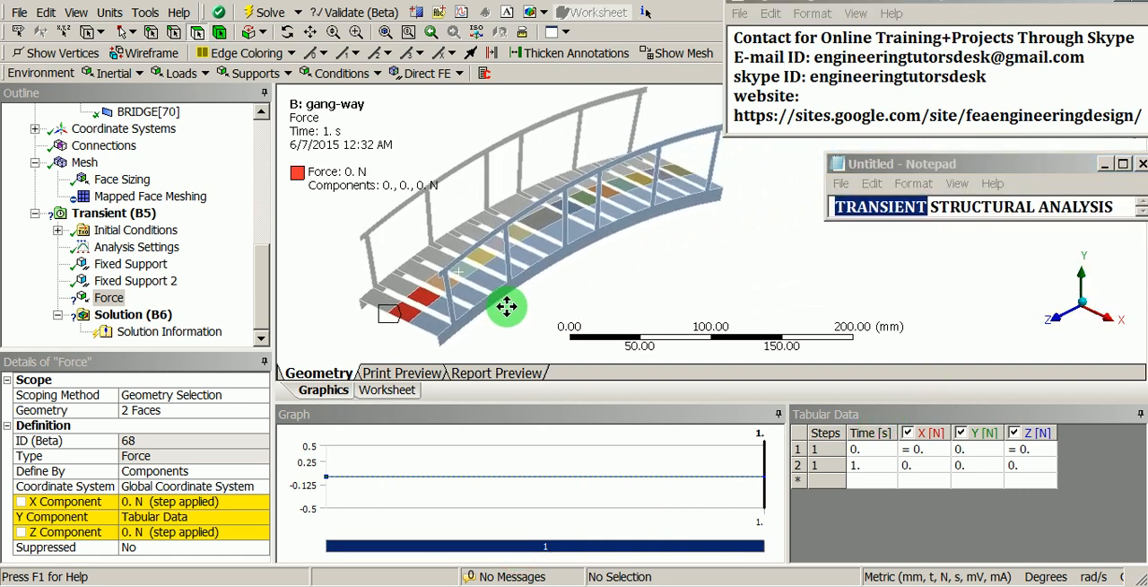
scroll(503, 314, up, 5)
ctrl+middle_drag(447, 193, 754, 174)
ctrl+middle_drag(444, 236, 627, 172)
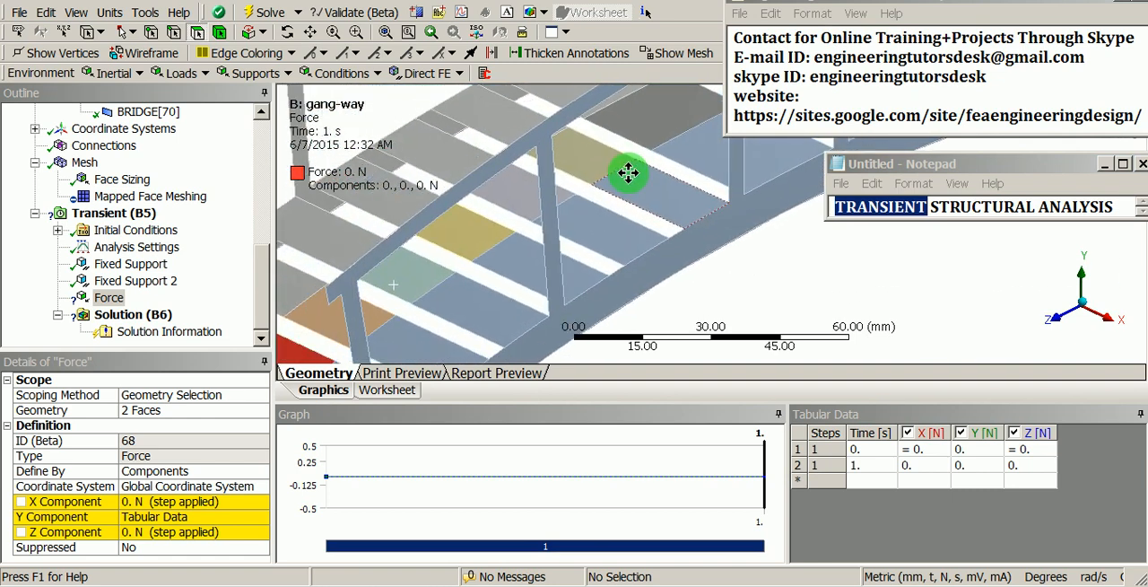
mouse_move(488, 210)
ctrl+middle_down()
mouse_move(621, 141)
mouse_move(574, 174)
ctrl+middle_up()
ctrl+middle_drag(520, 218, 549, 201)
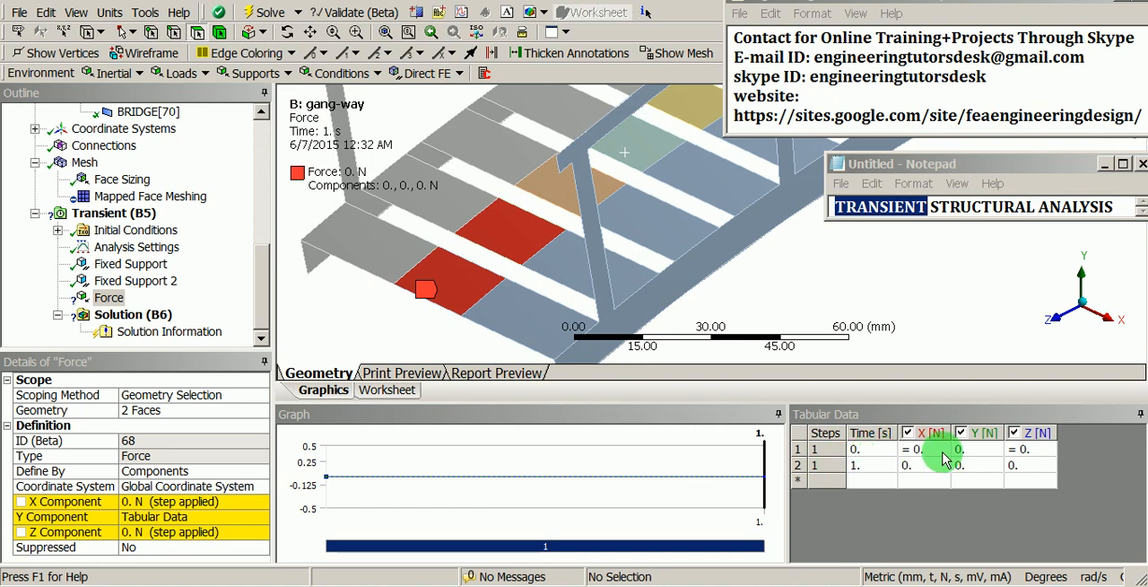
click(976, 454)
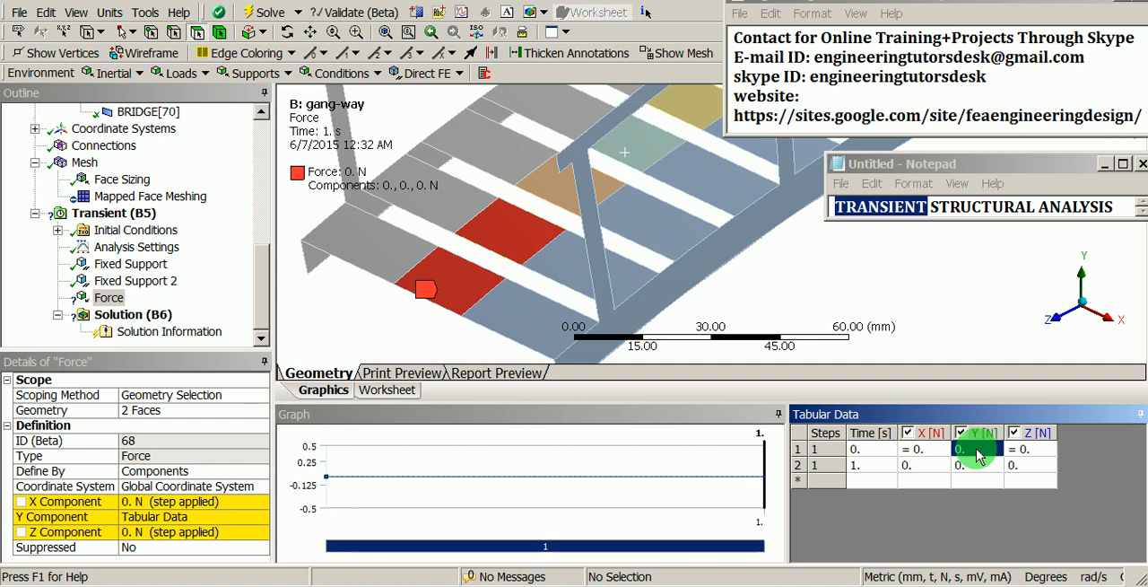
click(866, 481)
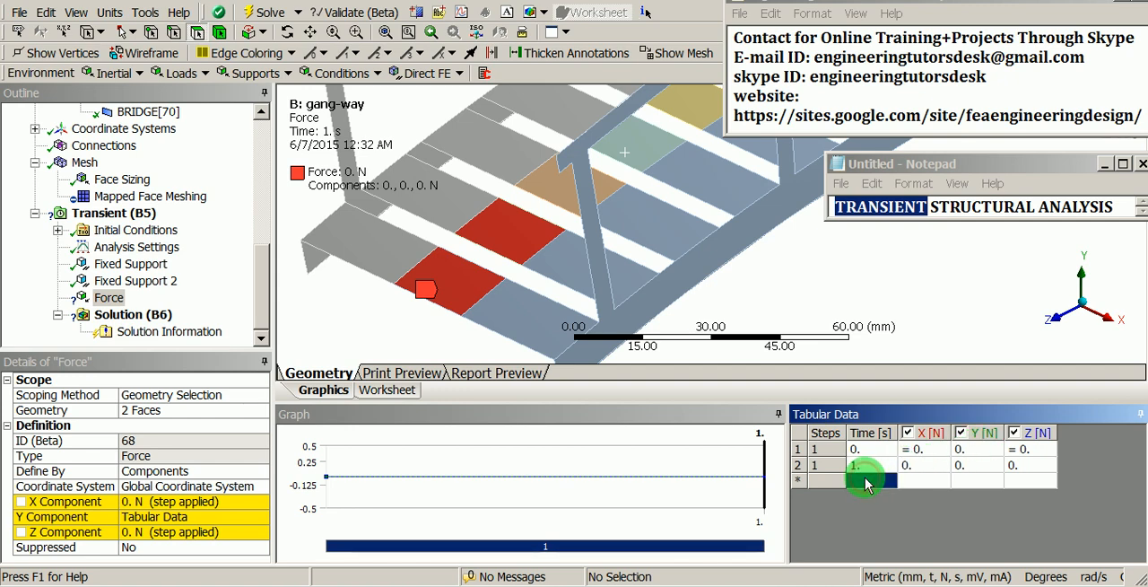
text(0.1)
key(Tab)
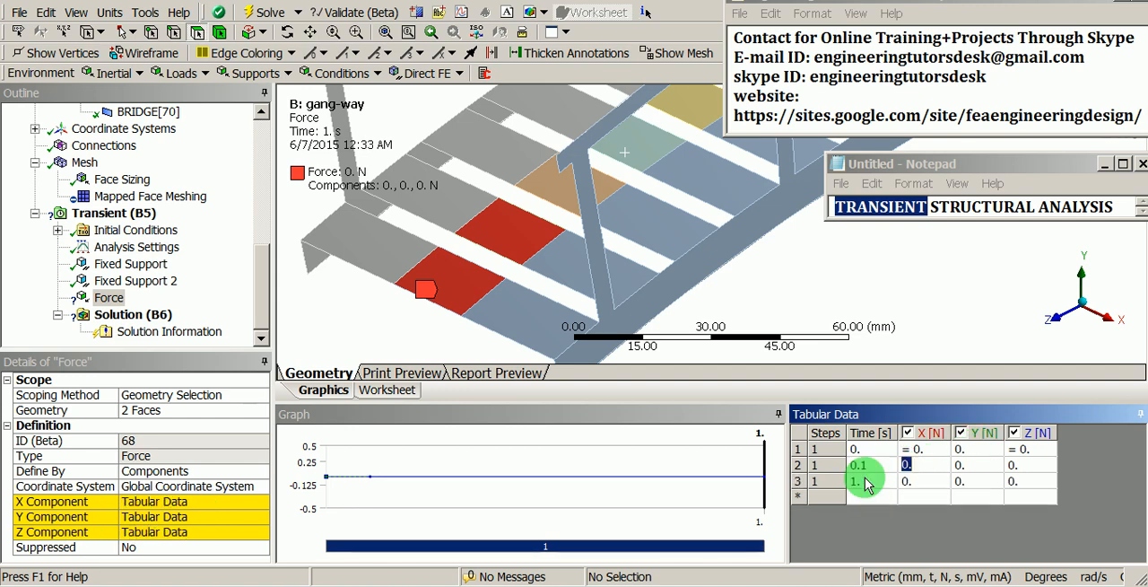
double_click(969, 463)
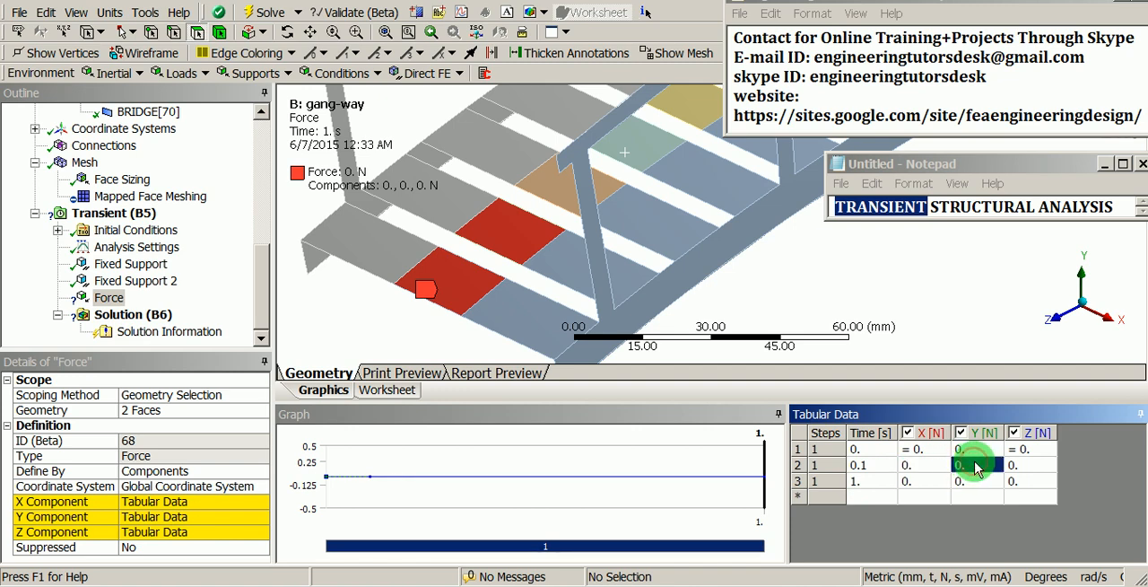
text(-20)
key(Tab)
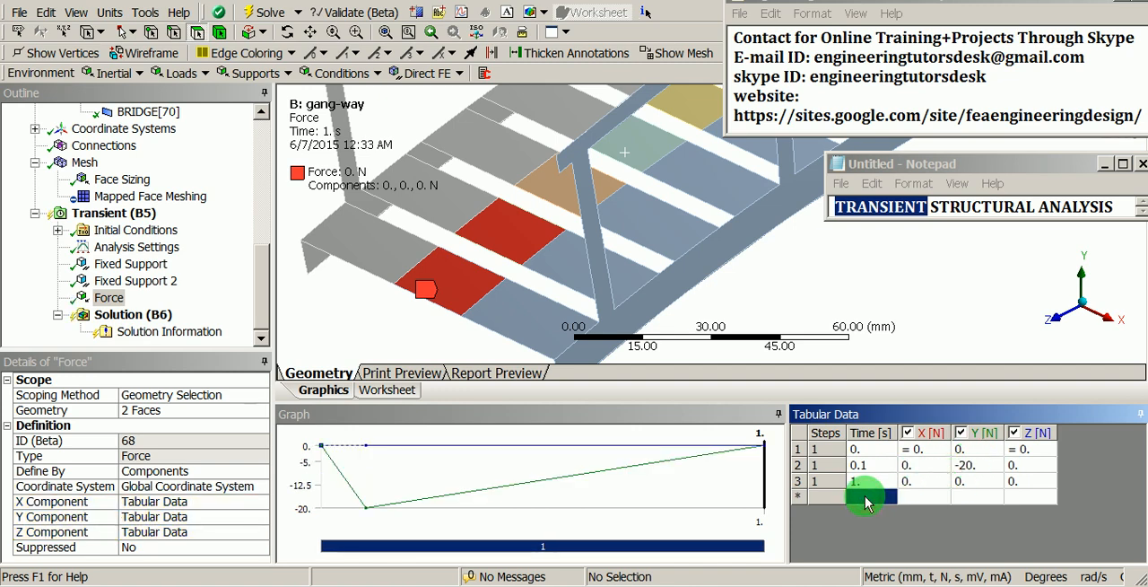
Step: Add a time point at 0.2 s to the force table with a Y force of -20 N
text(0.2)
key(Tab)
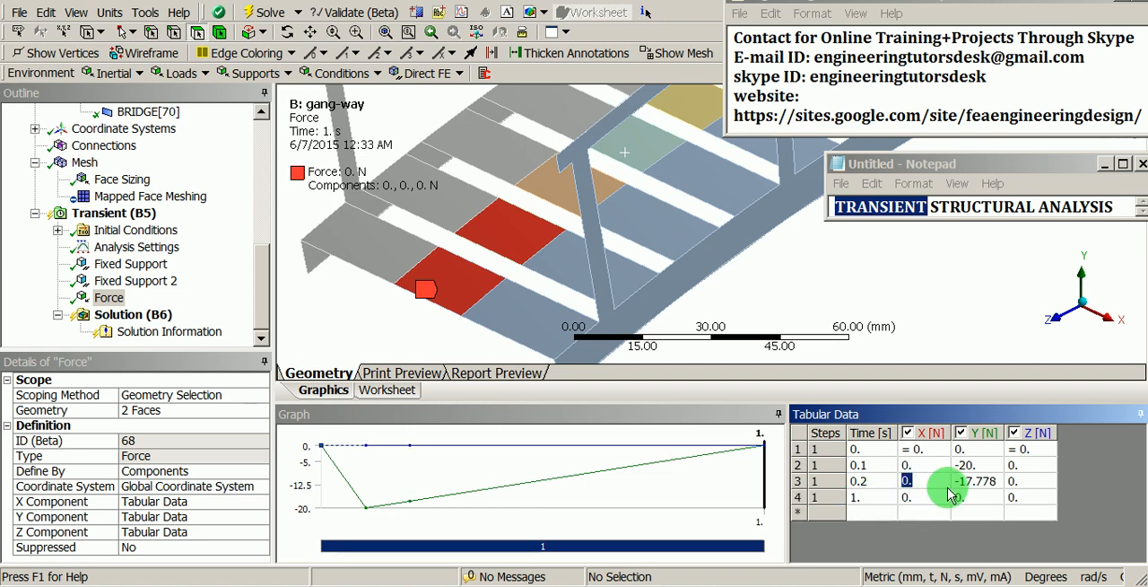
text(-20)
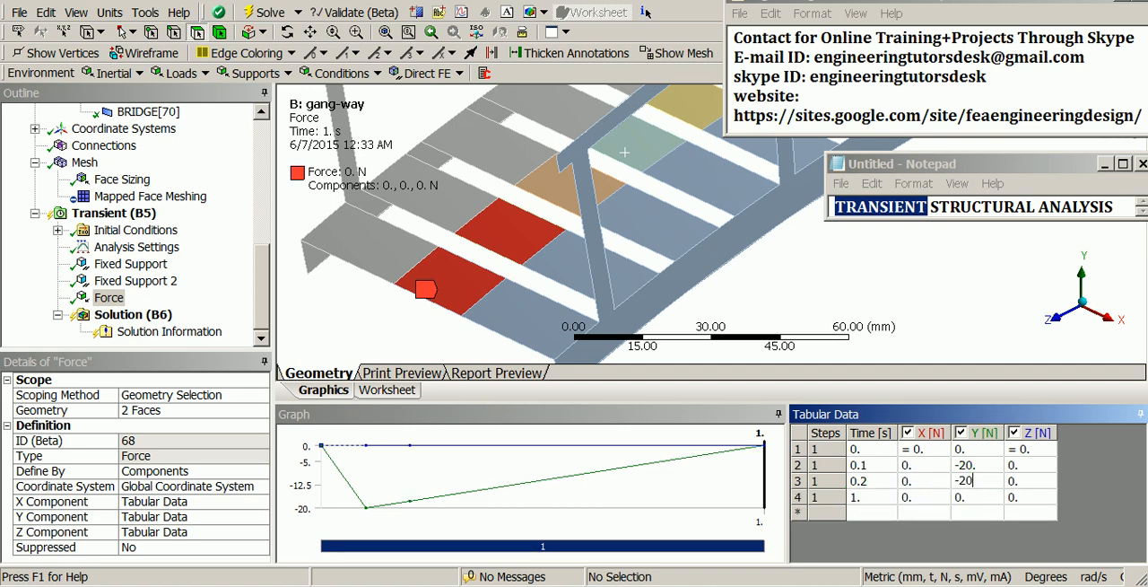
key(Tab)
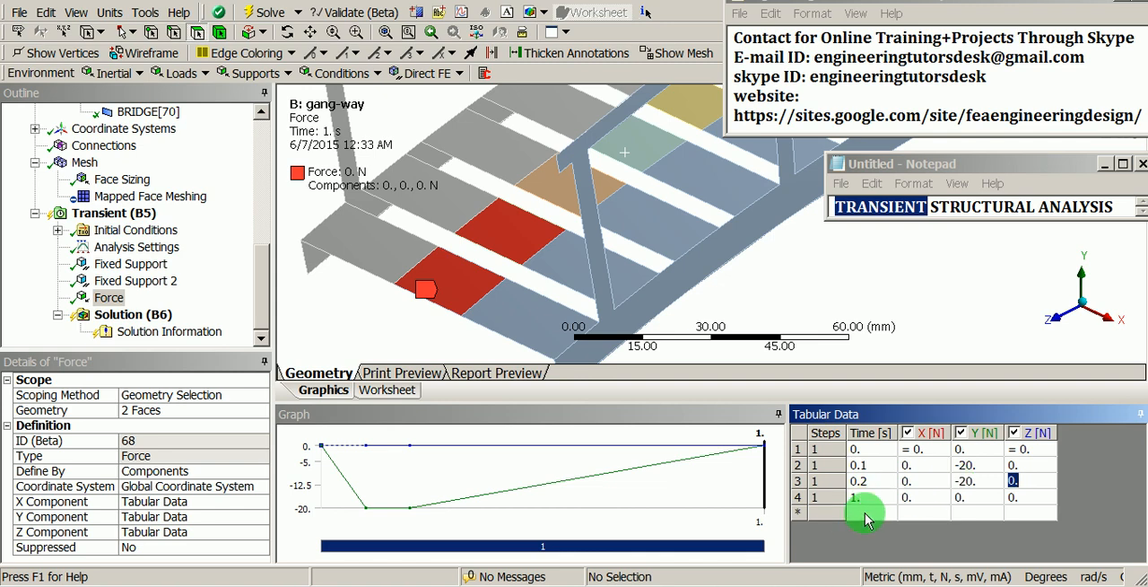
Step: Add a time point at 0.3 s to the force table with a Y force of 0 N
text(0.3)
key(Return)
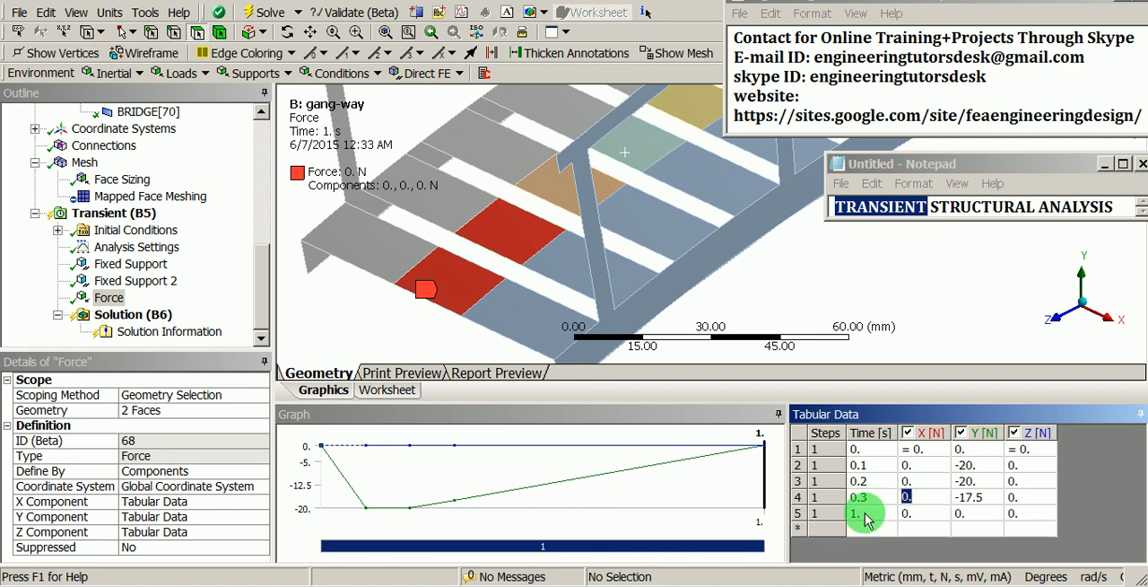
click(982, 499)
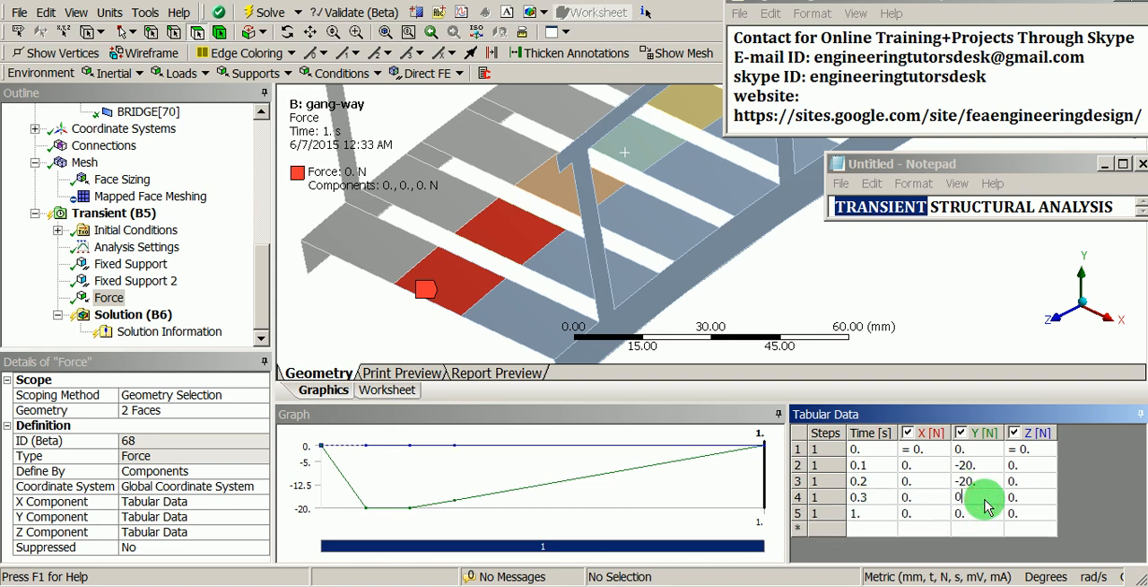
Step: Add time points at 0.4, 0.5 and 0.6 s to the force table, each with a Y force of 0 N
click(871, 530)
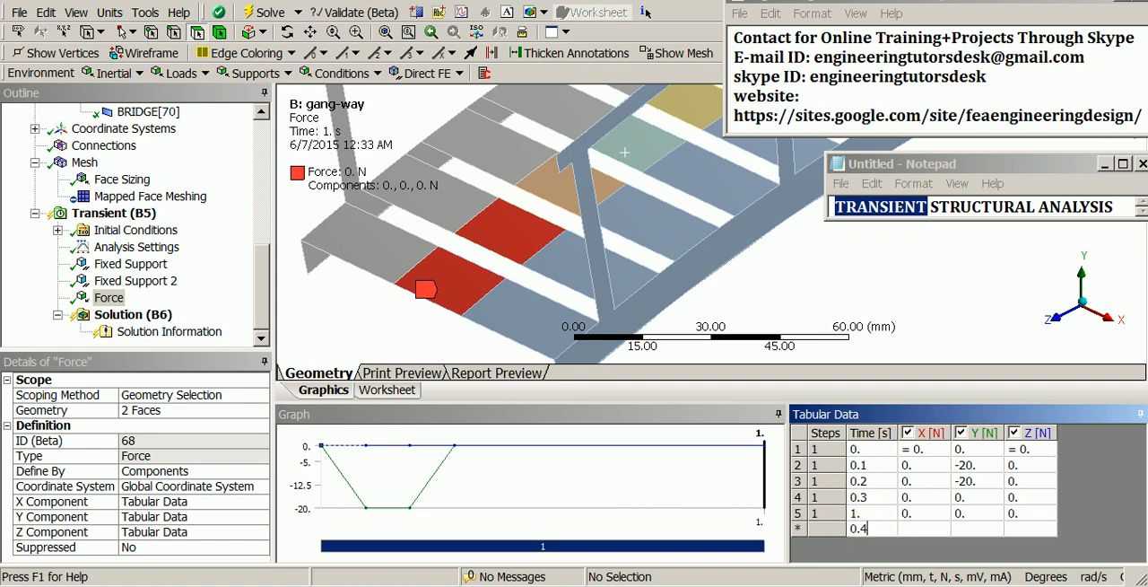
click(973, 529)
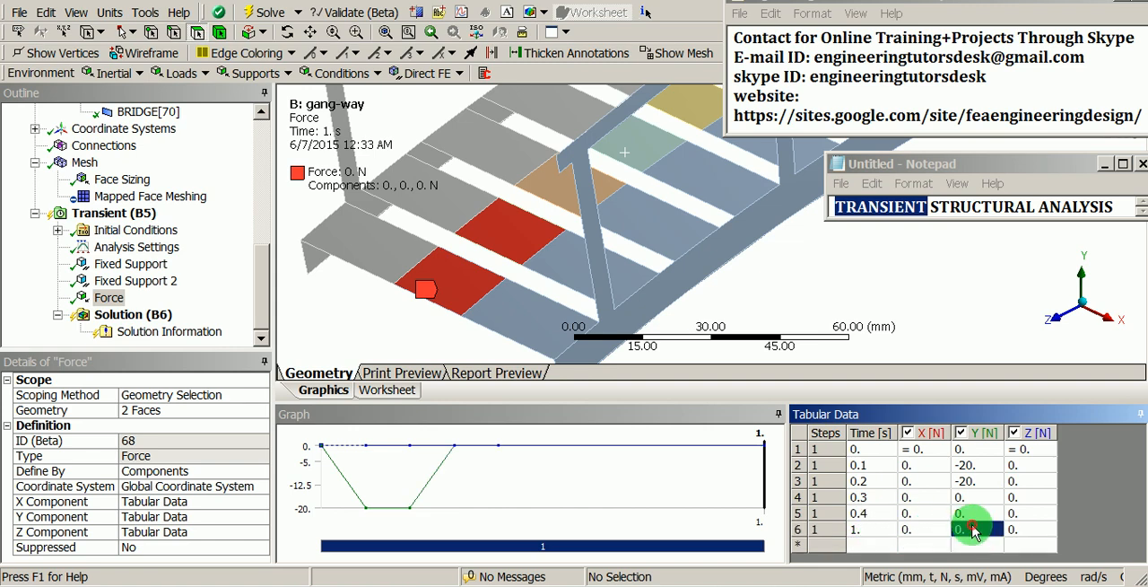
click(881, 545)
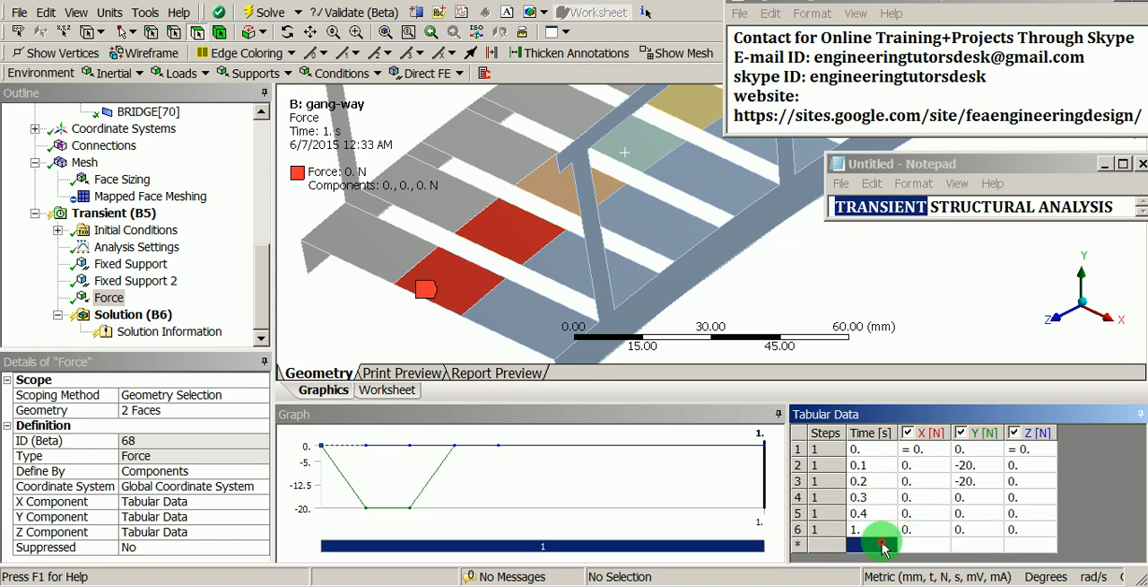
text(0.5)
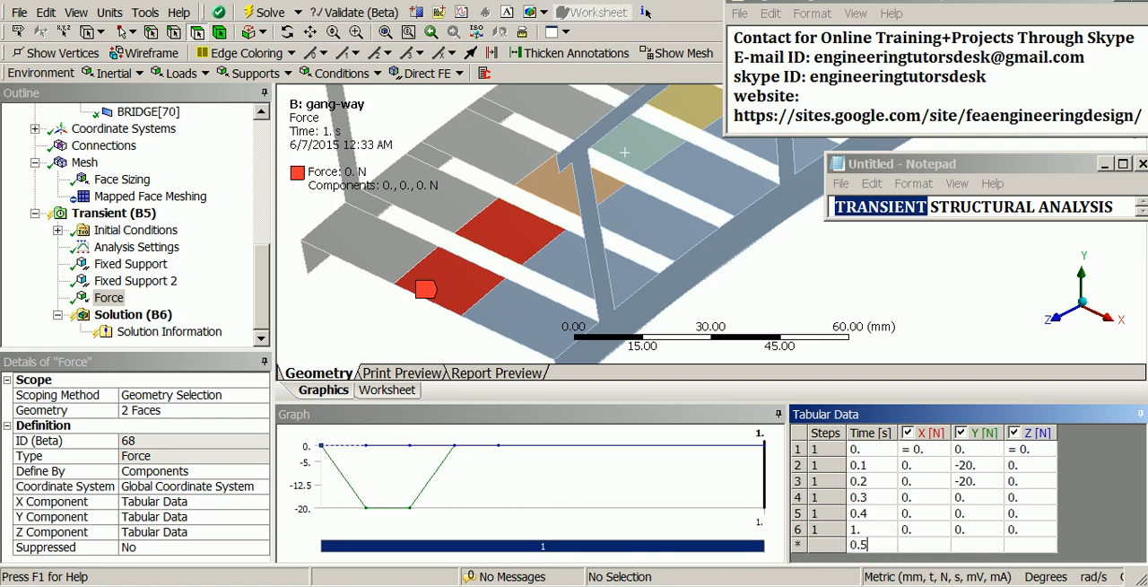
click(976, 545)
click(878, 554)
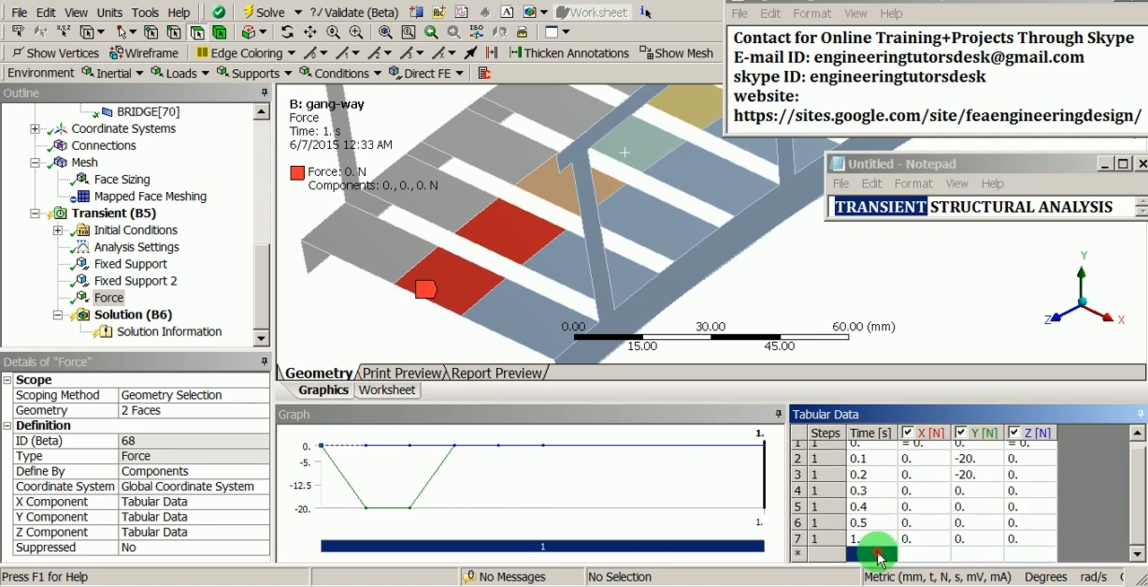
click(965, 554)
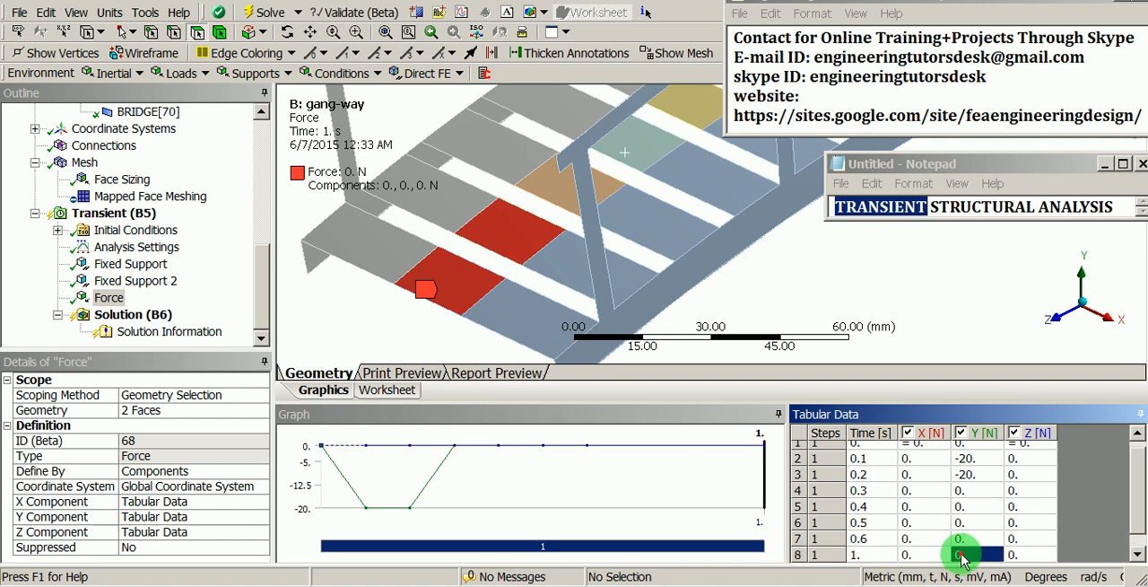
Step: Add time points at 0.7, 0.8 and 0.9 s to the force table, each with a Y force of 0 N
scroll(968, 542, down, 1)
click(860, 554)
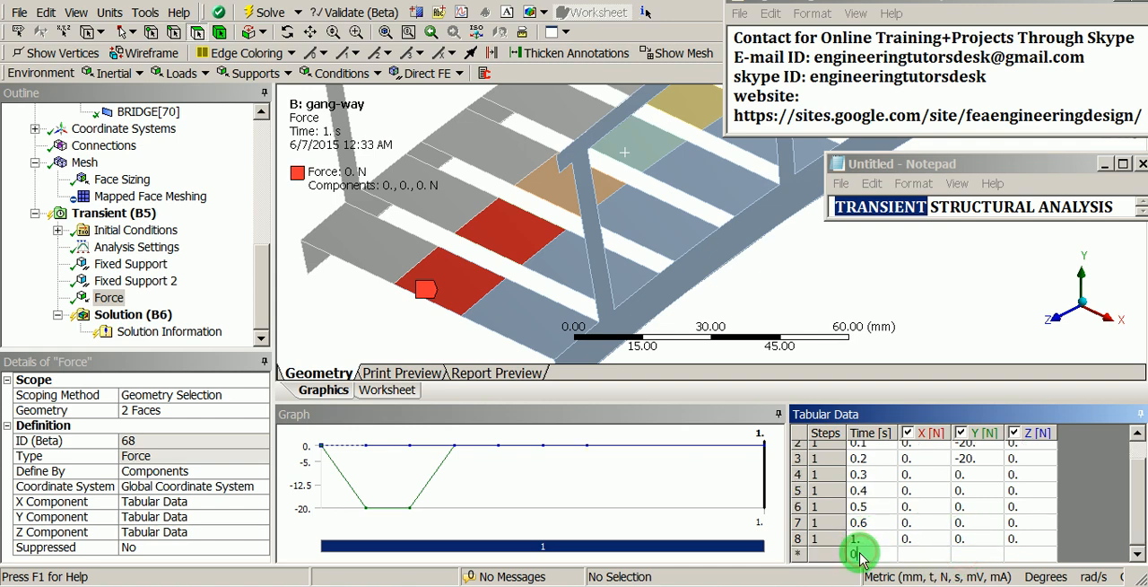
click(956, 556)
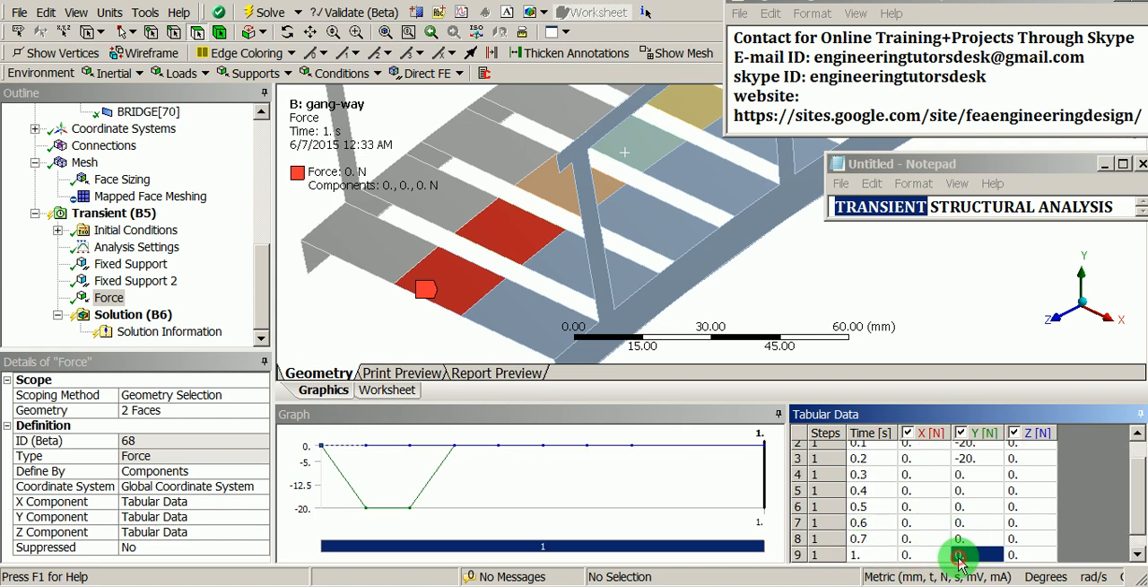
scroll(961, 561, down, 1)
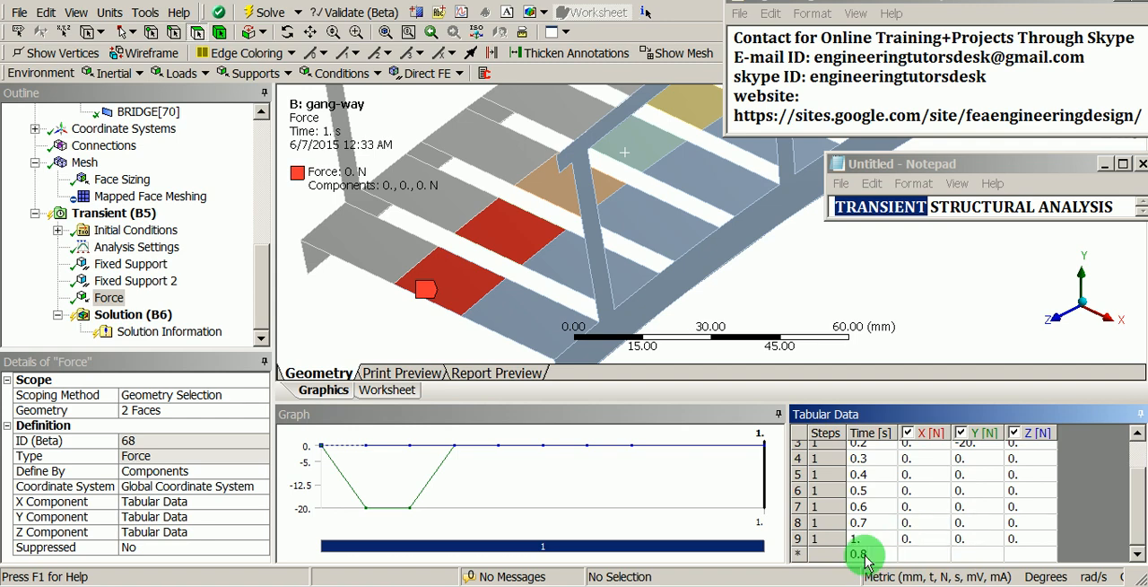
click(963, 549)
click(878, 555)
text(0)
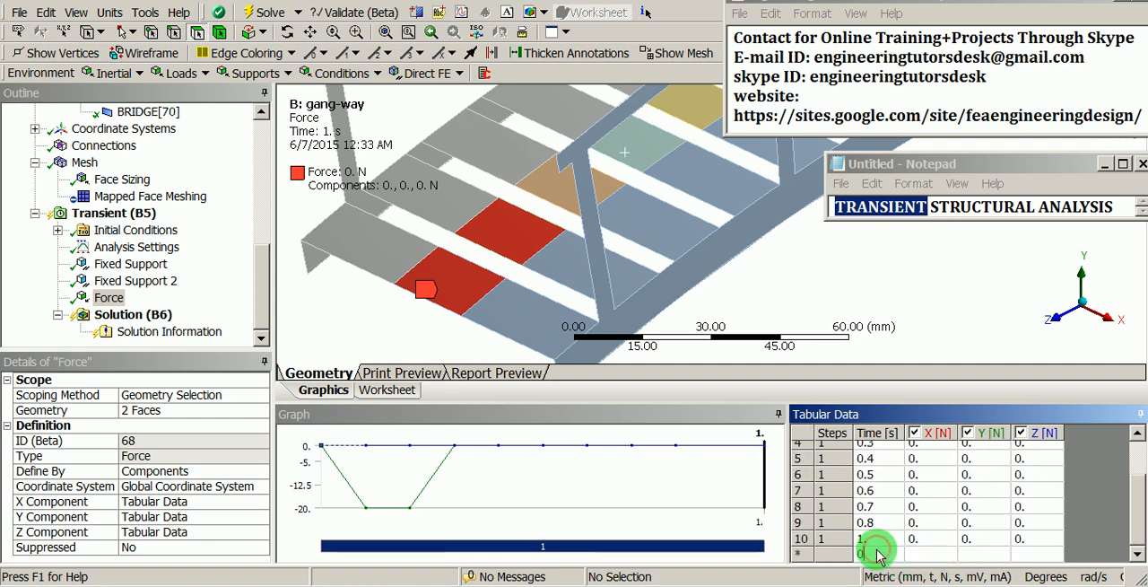
text(.9)
click(974, 553)
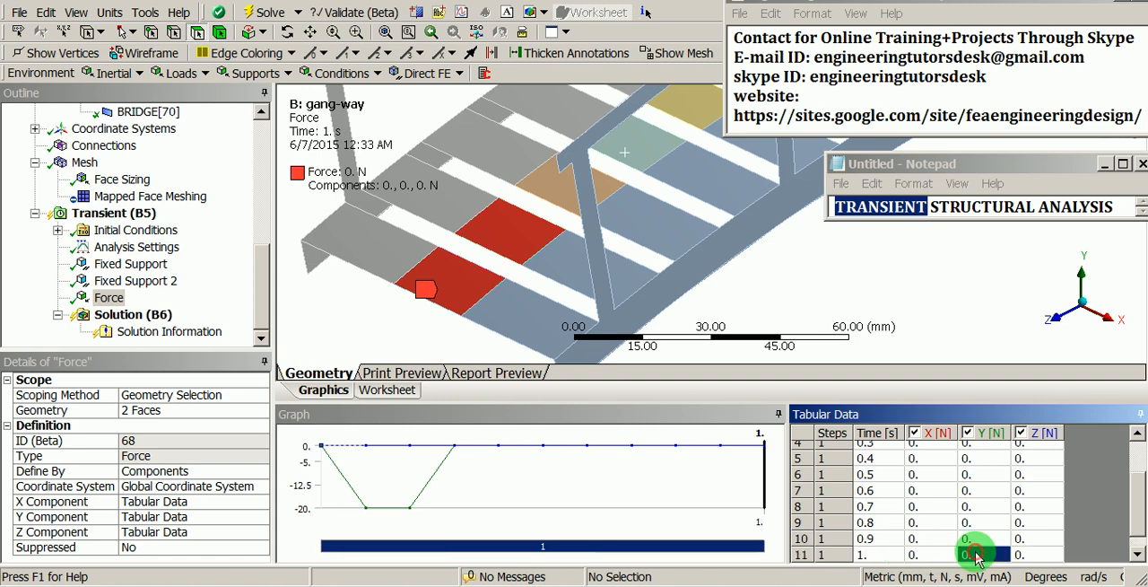
scroll(974, 549, down, 1)
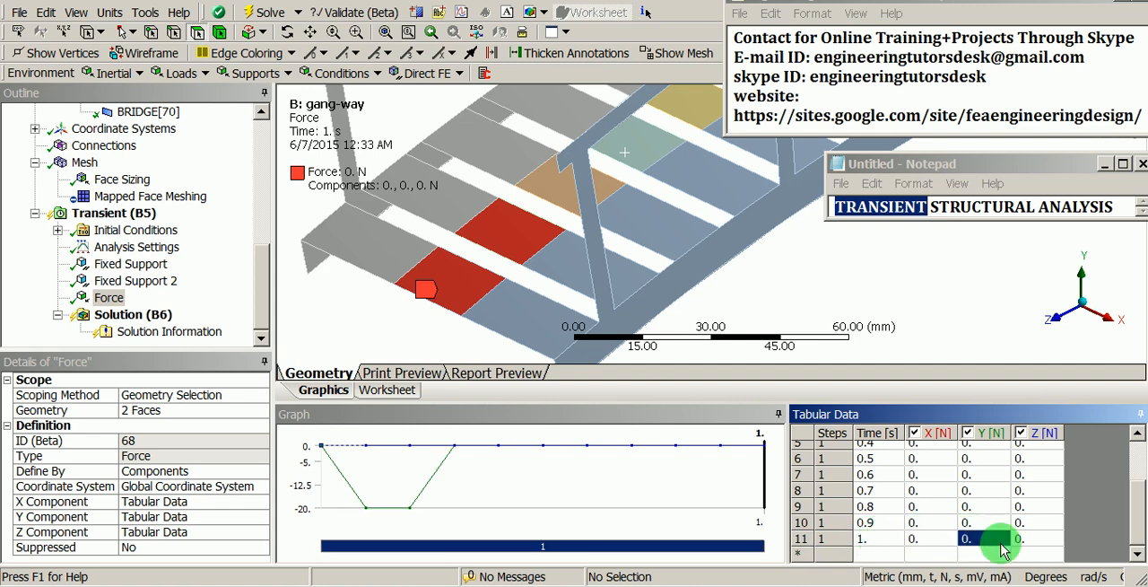
scroll(1138, 535, up, 5)
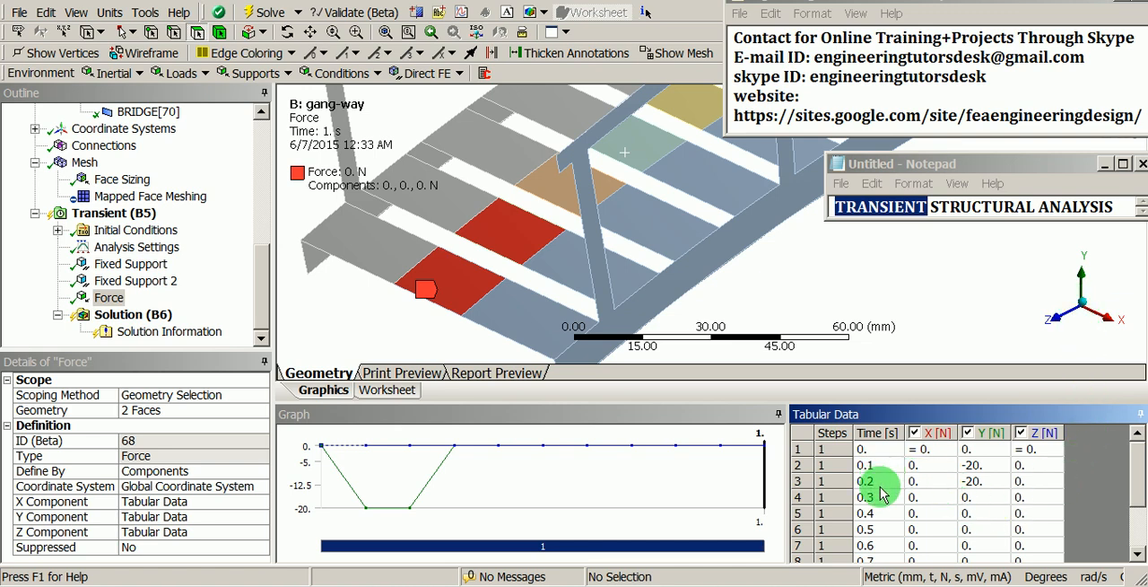
Step: Duplicate the force and rescope the copy to the middle faces of the third and fourth deck planks
middle_drag(538, 236, 502, 210)
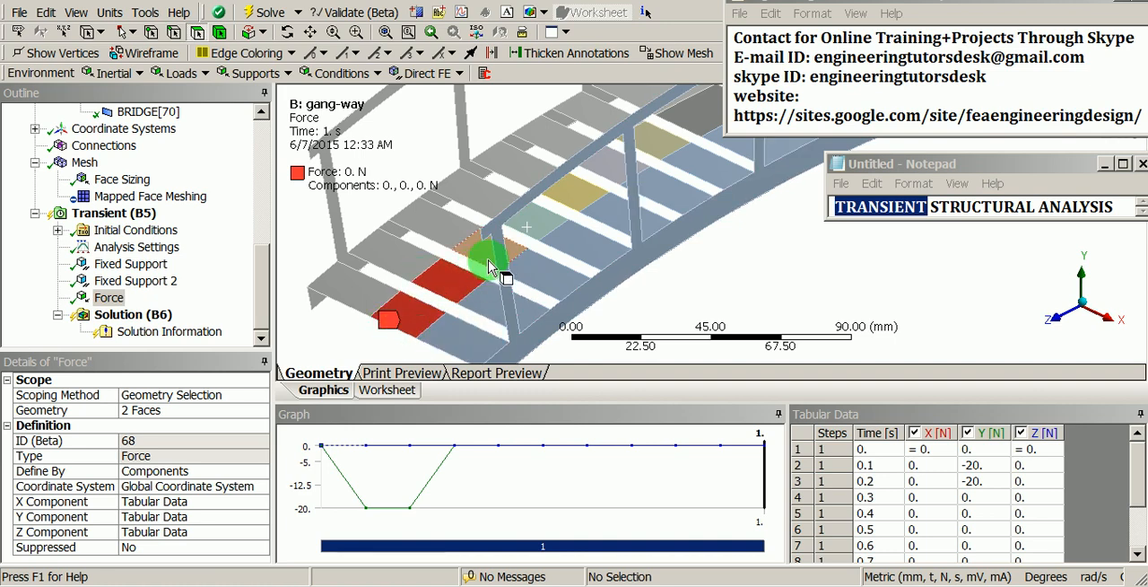
right_click(104, 304)
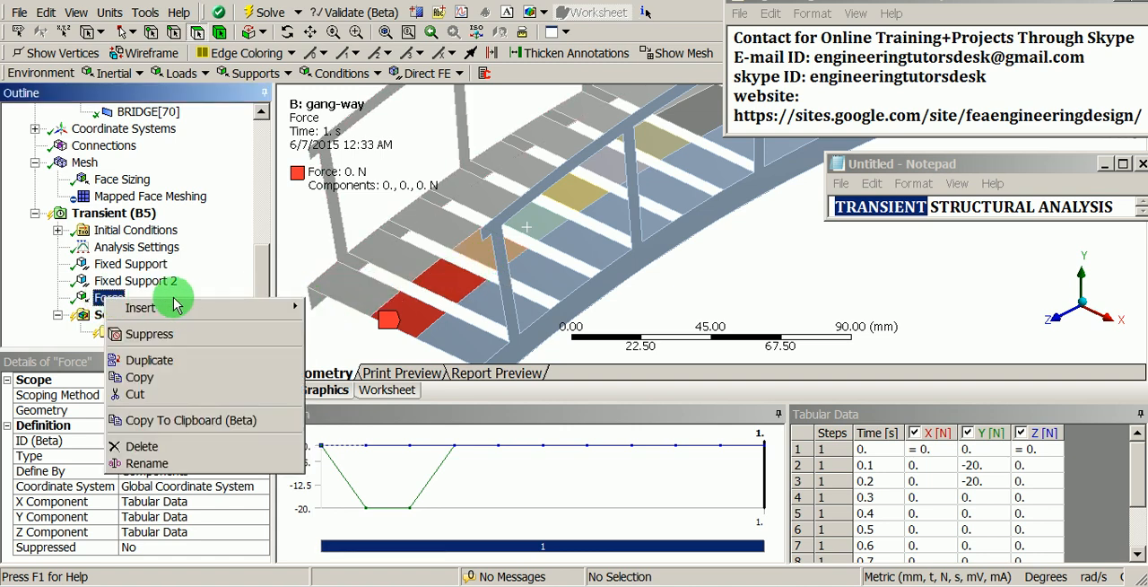
click(158, 361)
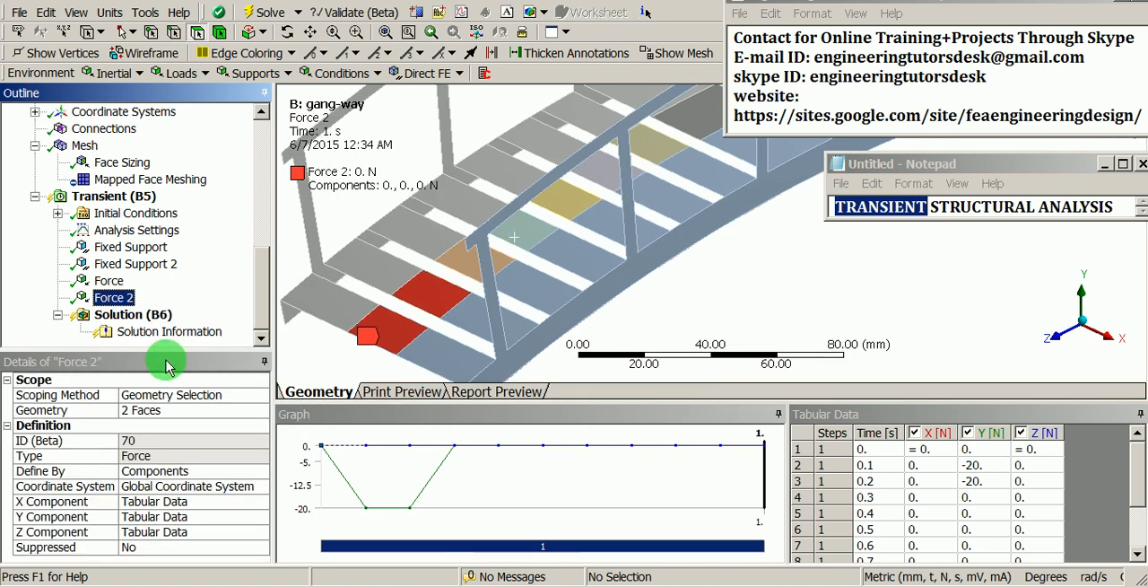
click(152, 411)
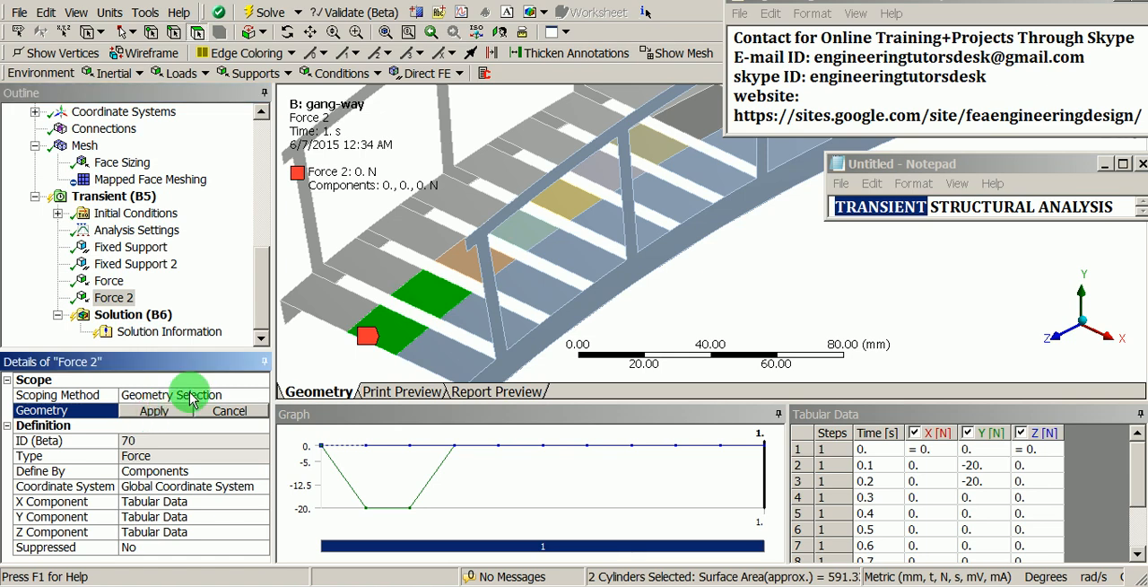
click(466, 269)
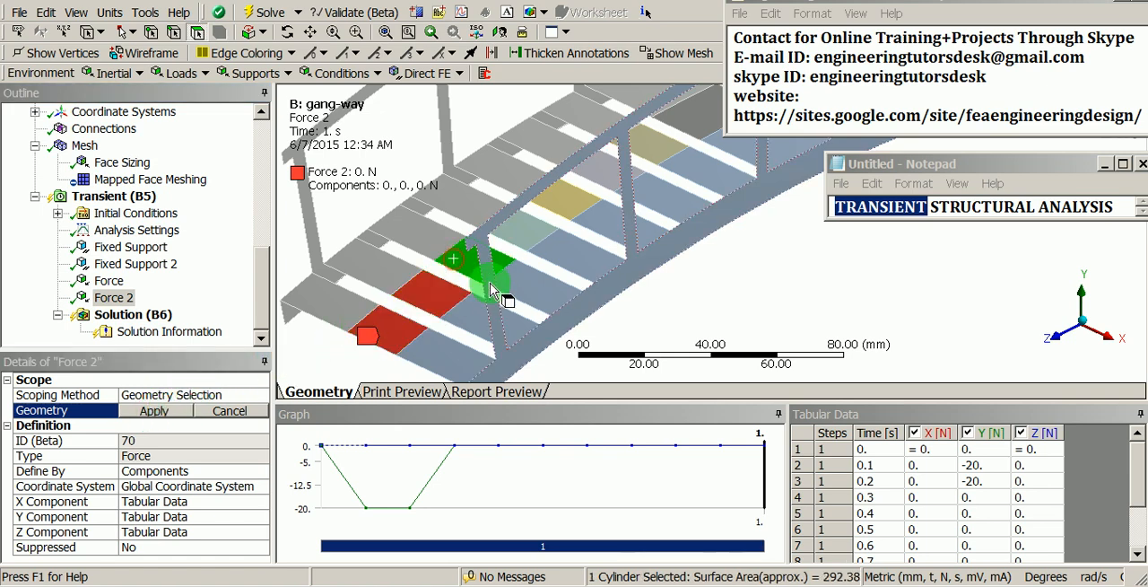
ctrl+click(516, 235)
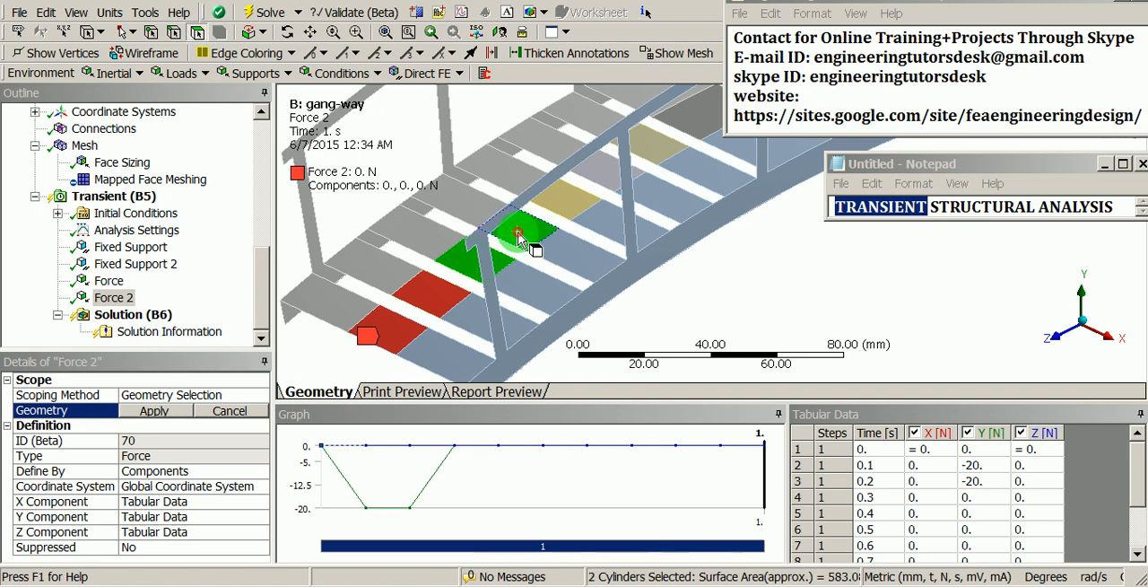
click(156, 411)
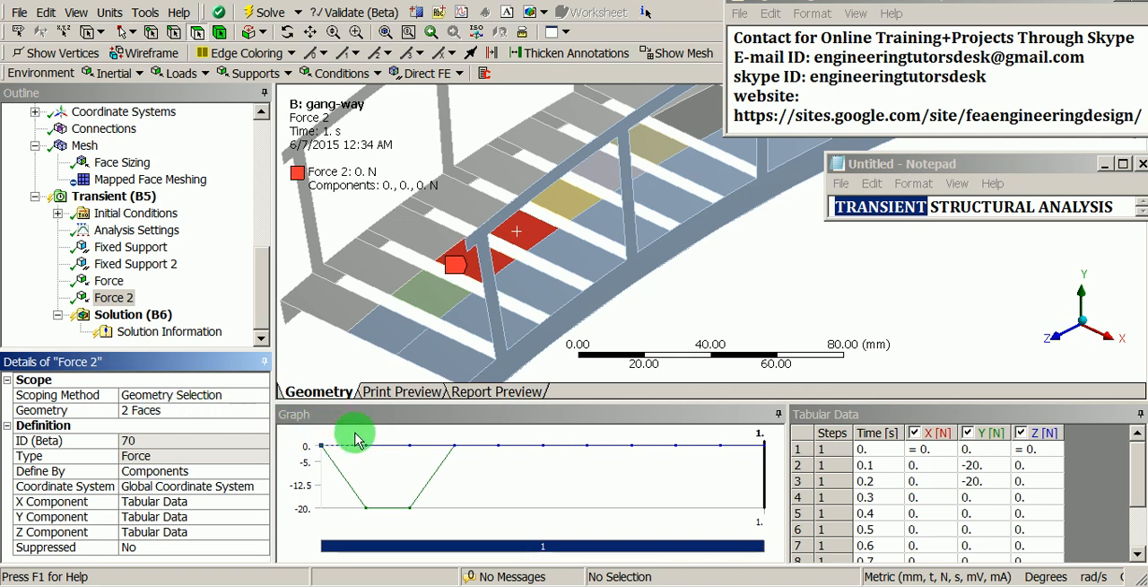
Step: Set Force 2's Y component to 0 N at 0.1 s and -20 N at 0.3 s
click(982, 499)
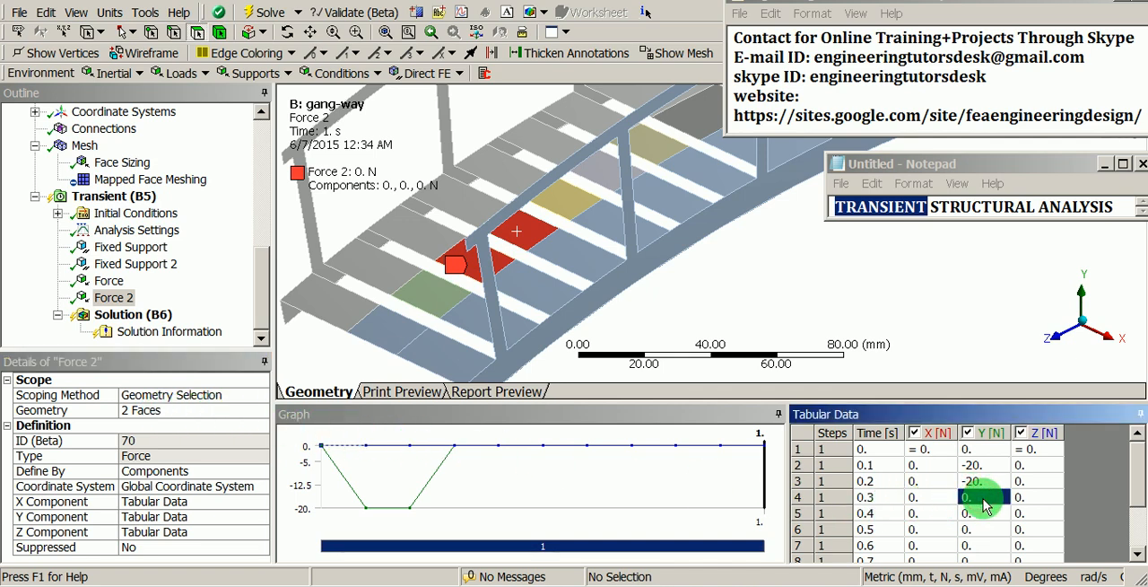
click(986, 467)
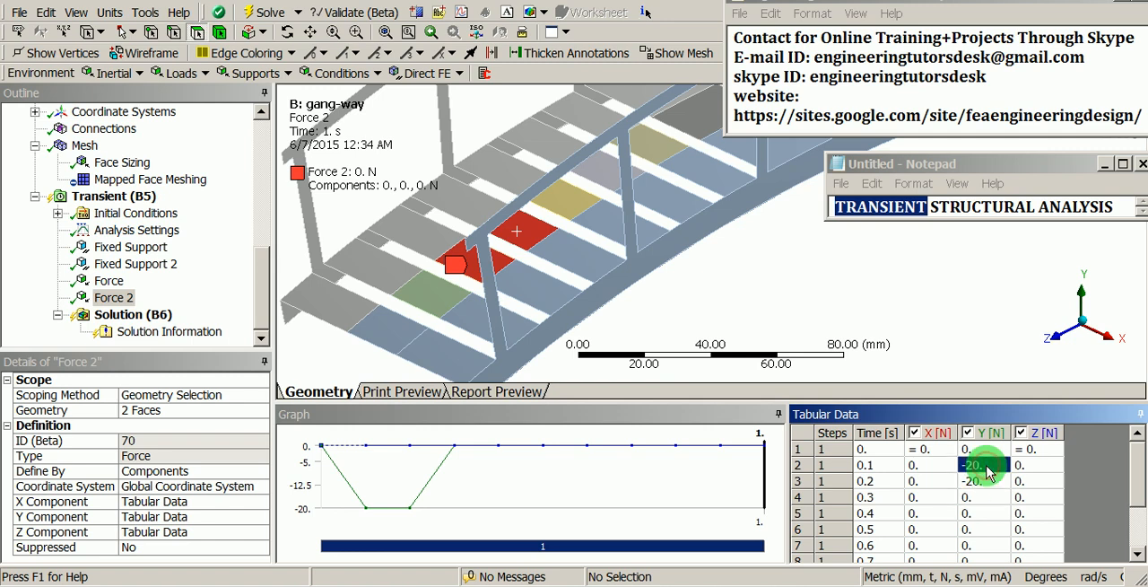
text(0)
click(983, 484)
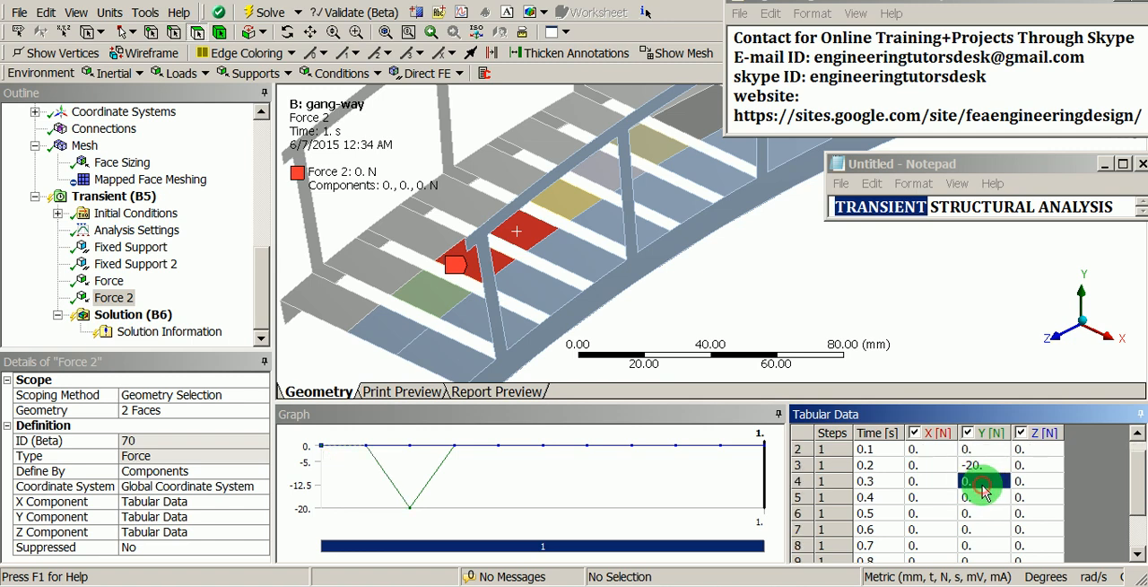
text(-20)
key(Tab)
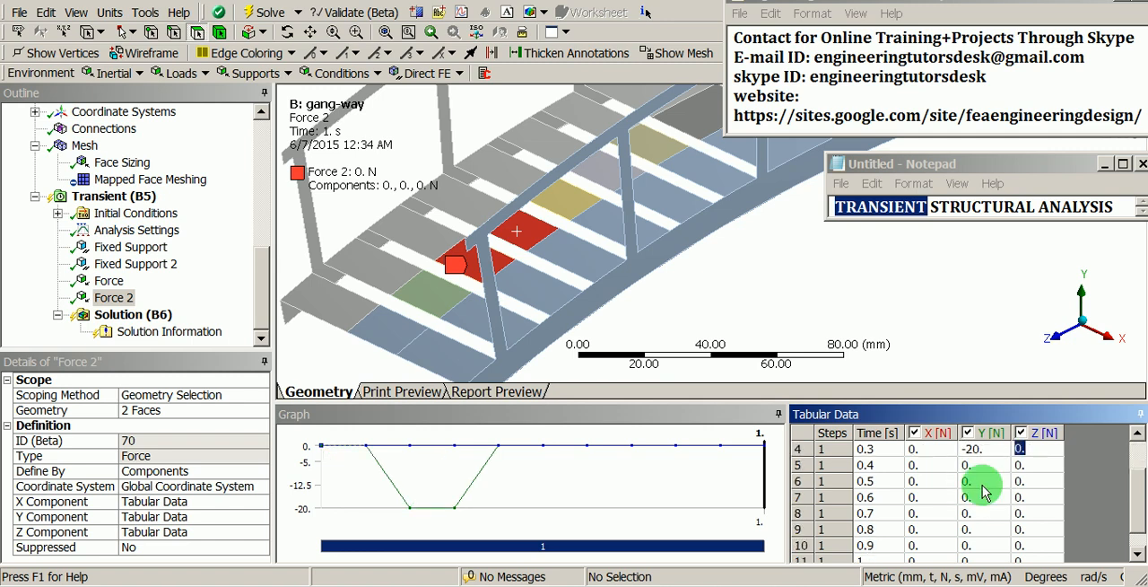
scroll(1127, 469, up, 3)
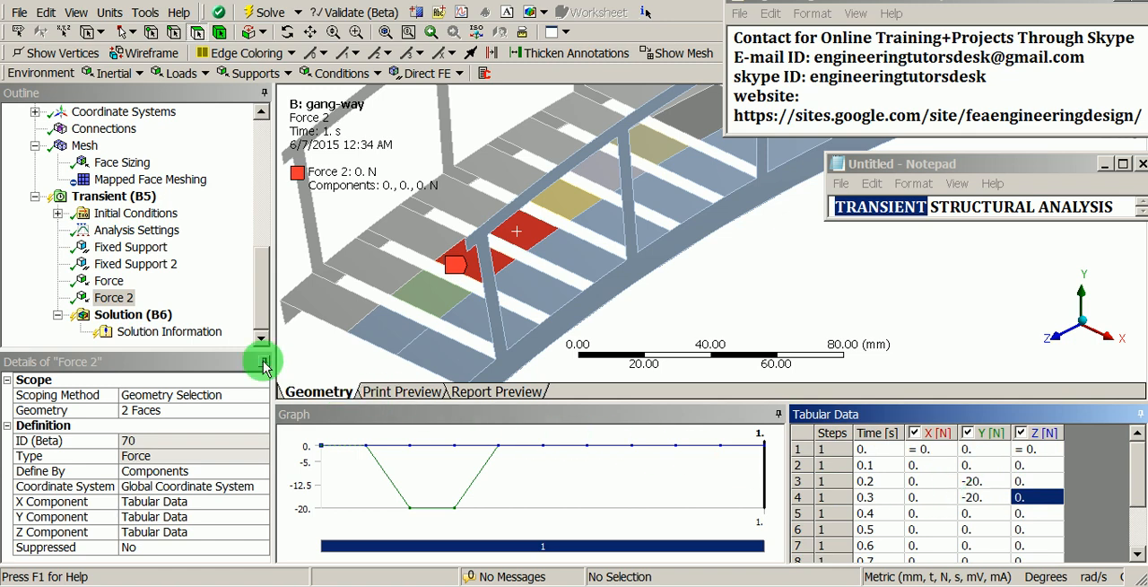
Step: Duplicate Force 2 and rescope the copy to the middle faces of the fifth and sixth deck planks
click(117, 298)
right_click(123, 303)
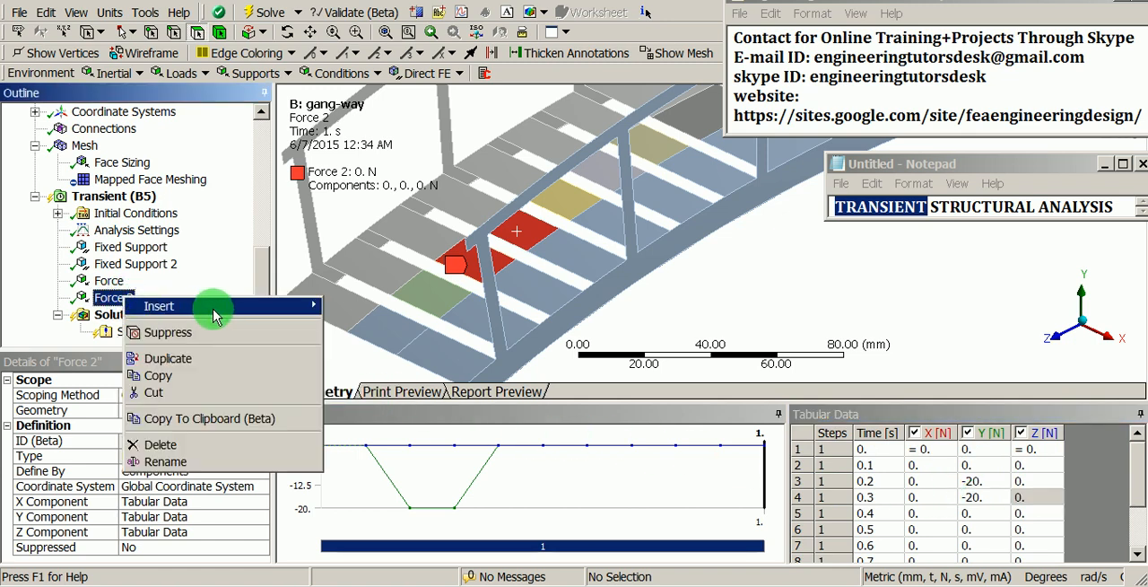
click(211, 359)
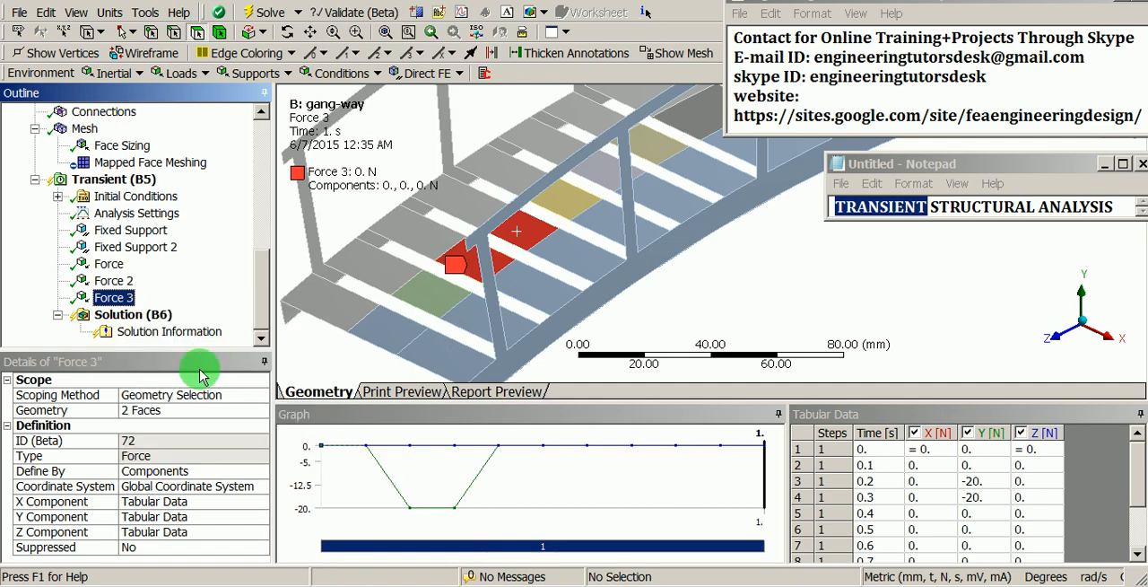
click(170, 410)
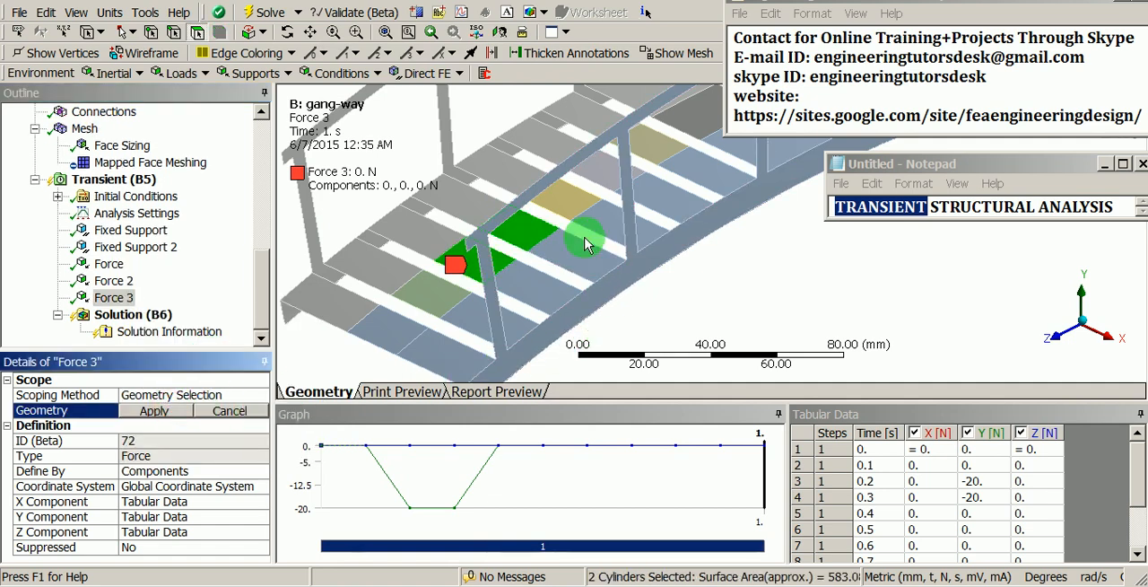
click(600, 173)
ctrl+click(601, 175)
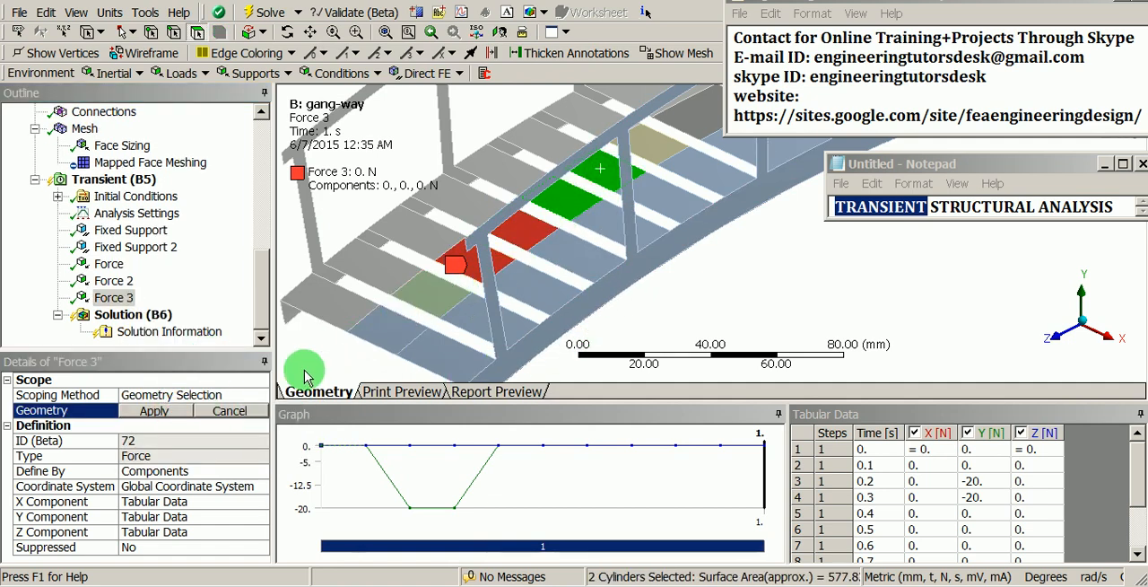
click(156, 412)
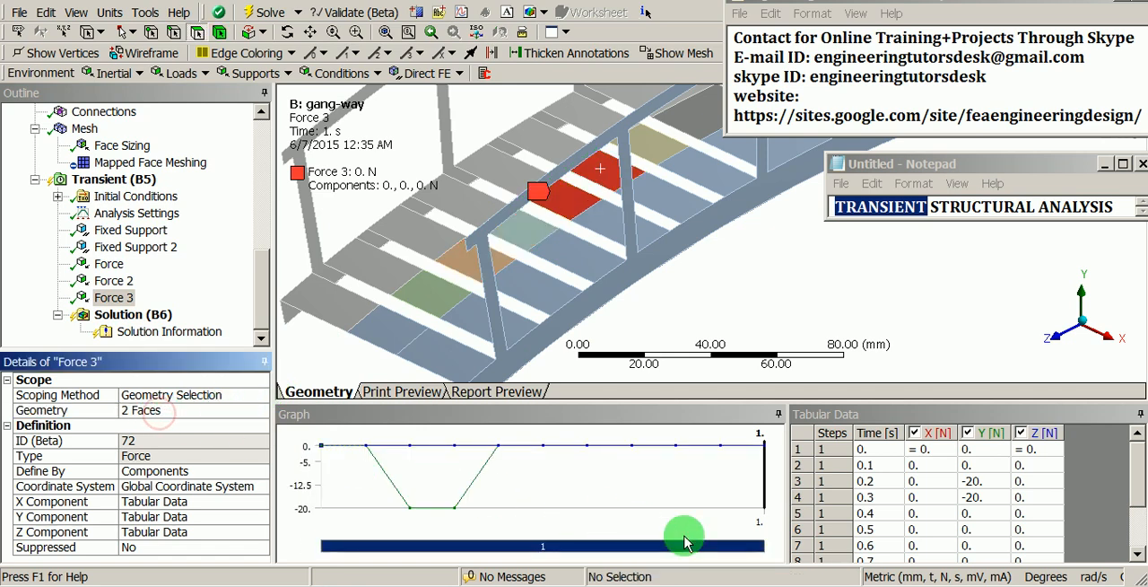
Step: Set Force 3's Y component to -20 N at 0.4 s and 0 N at 0.2 s
click(979, 513)
text(-20)
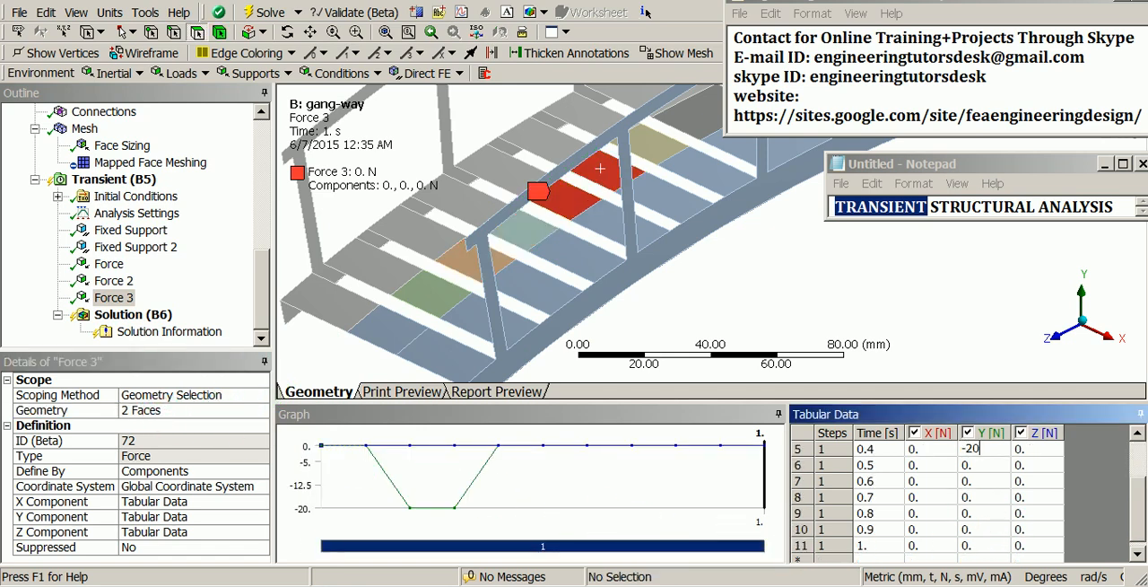
key(Tab)
scroll(984, 516, up, 1)
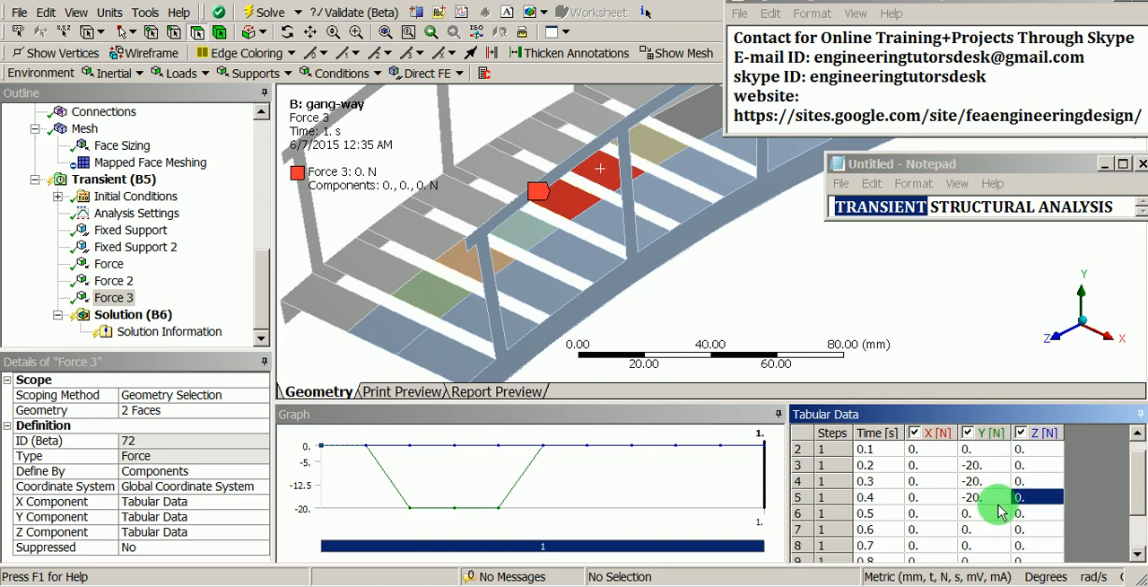
click(987, 467)
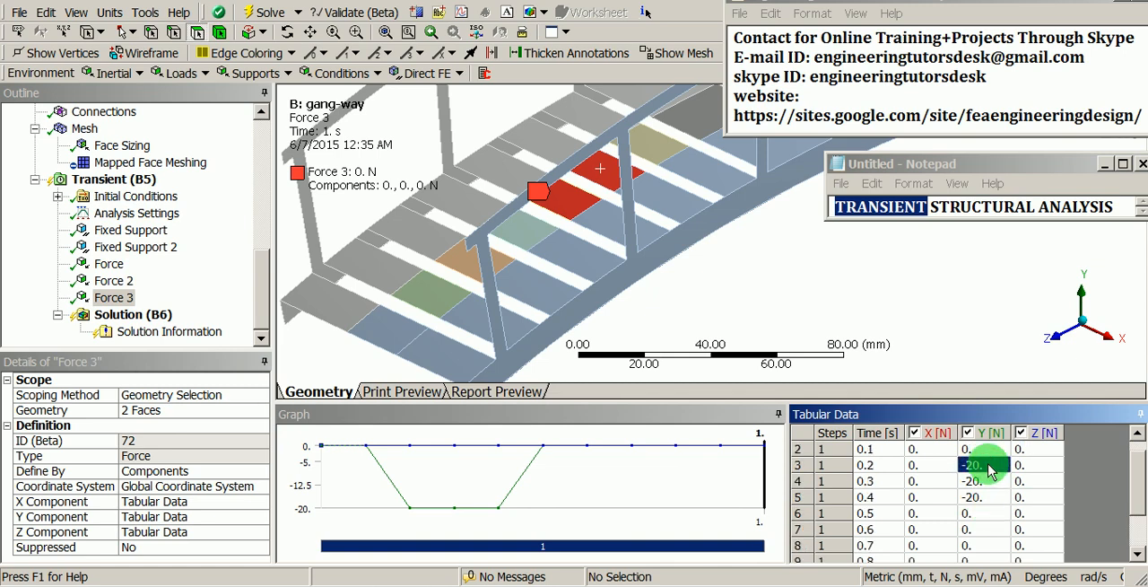
text(0)
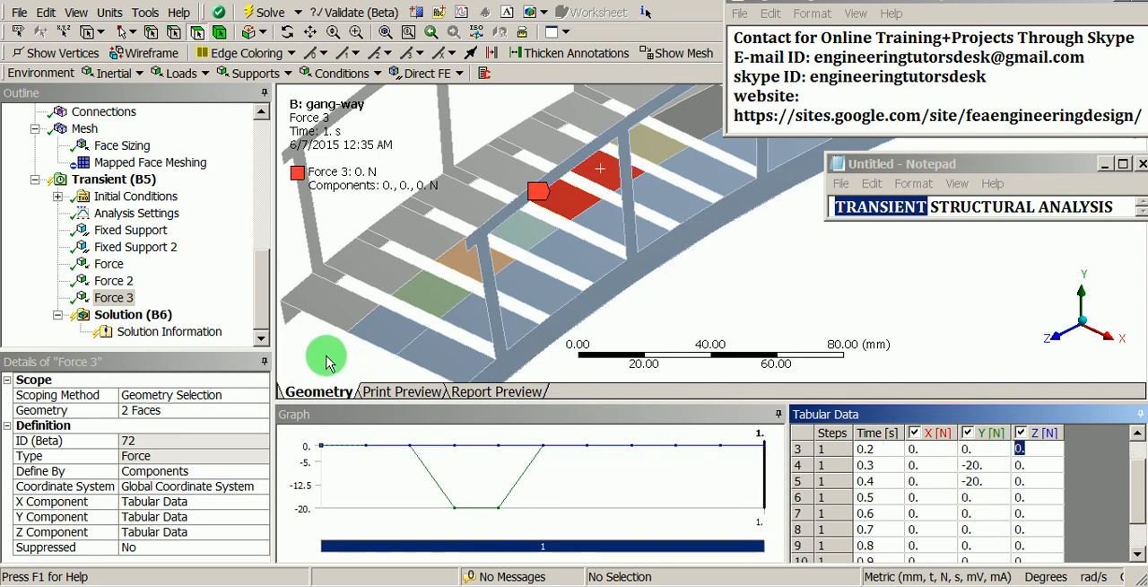
Step: Duplicate Force 3 and rescope the copy to the middle faces of the seventh and eighth deck planks
click(115, 298)
right_click(115, 298)
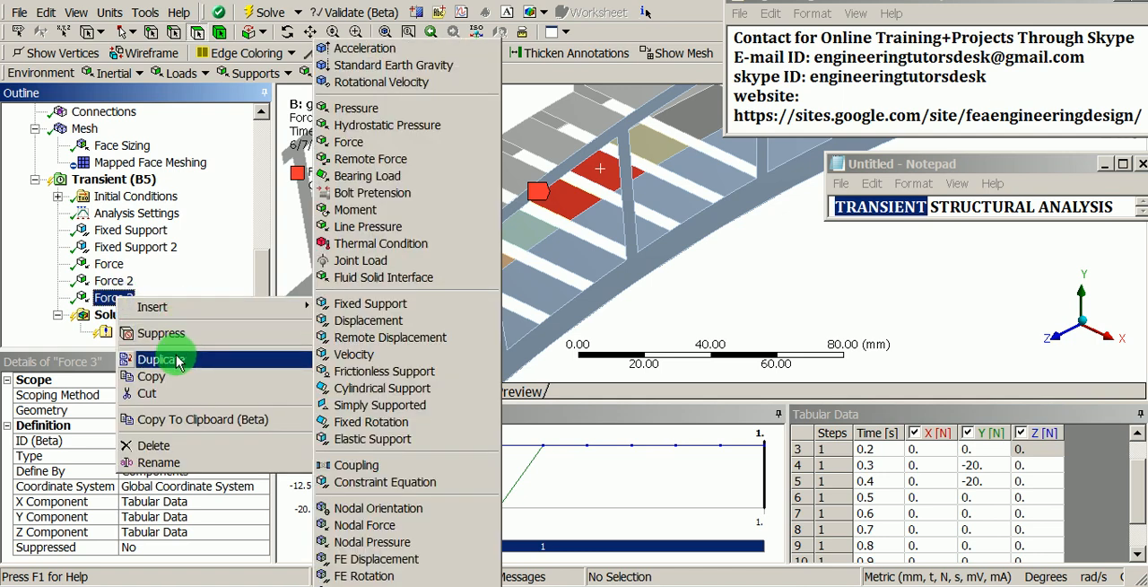
click(145, 359)
click(147, 411)
scroll(562, 236, down, 2)
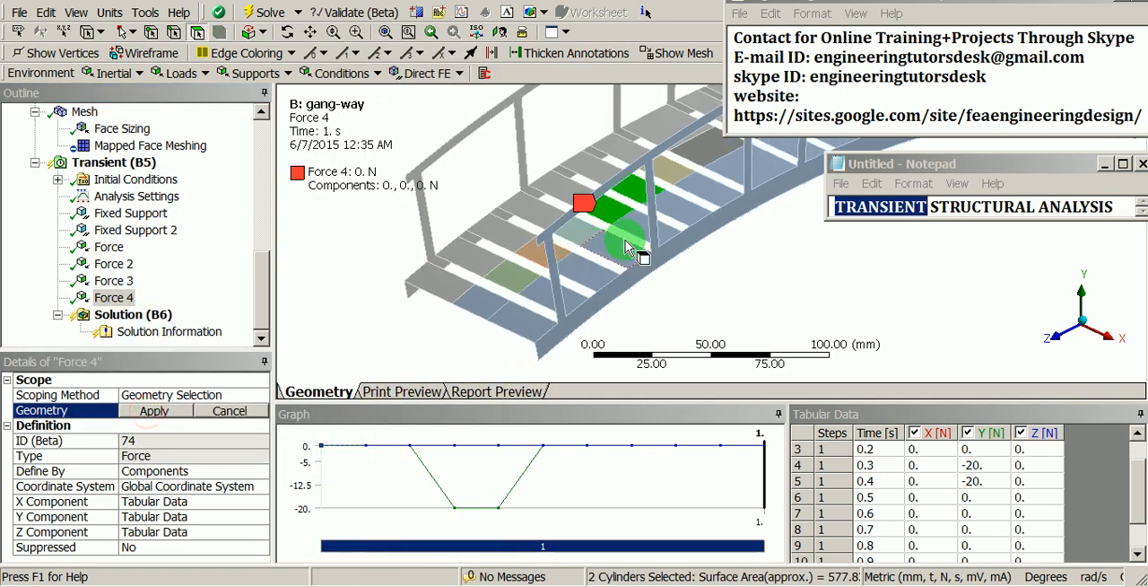
ctrl+middle_drag(625, 242, 487, 306)
scroll(549, 227, up, 3)
click(444, 238)
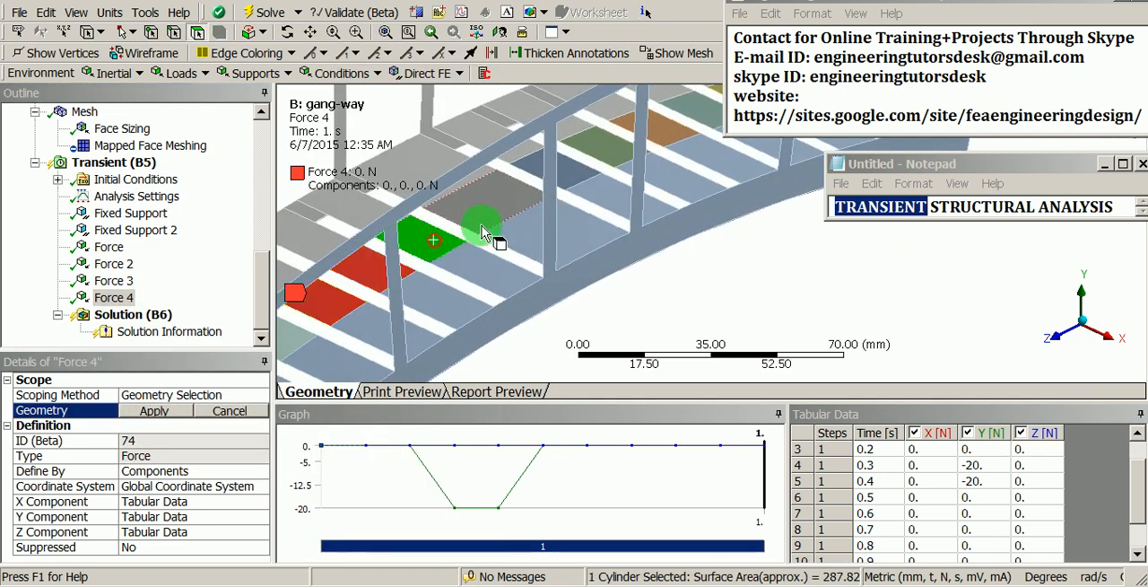
ctrl+click(505, 207)
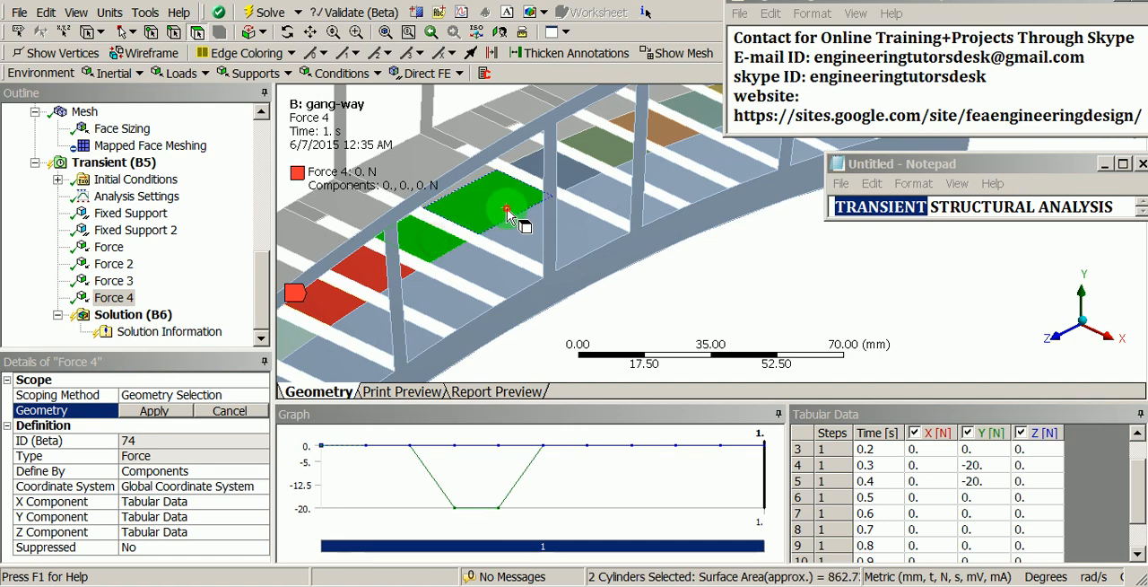
click(161, 410)
scroll(585, 216, down, 1)
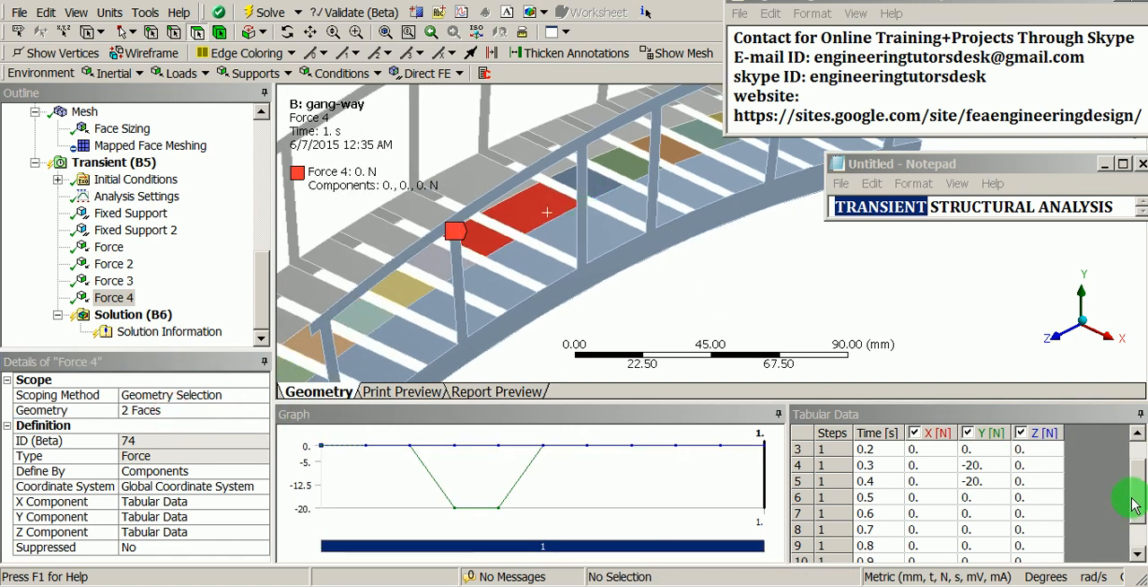
Step: Set Force 4's Y component to -20 N at 0.5 s and 0 N at 0.3 s
drag(1133, 502, 1130, 494)
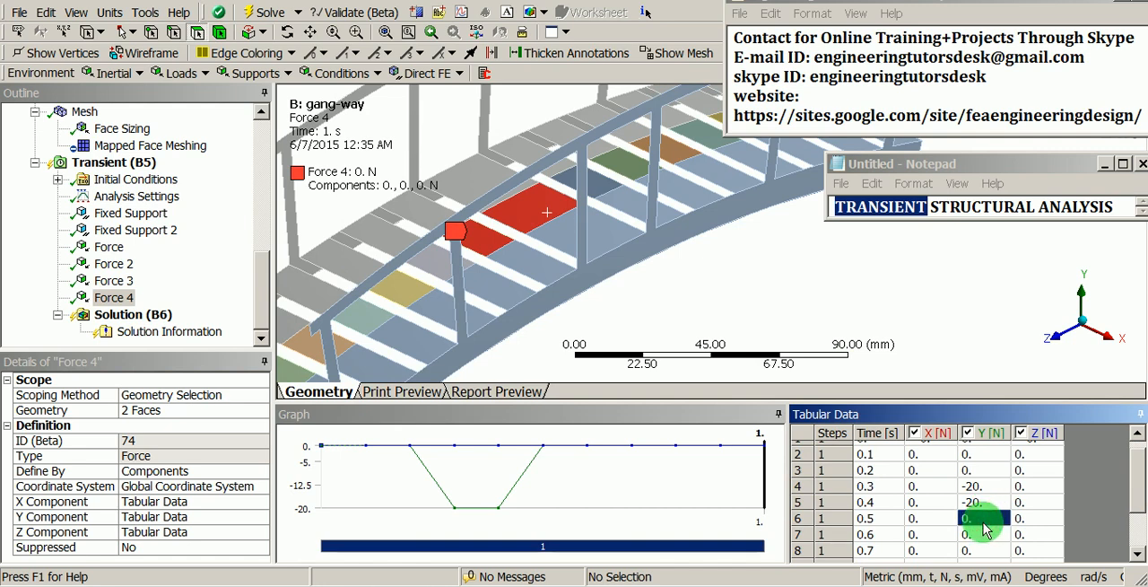
scroll(985, 529, down, 1)
text(-)
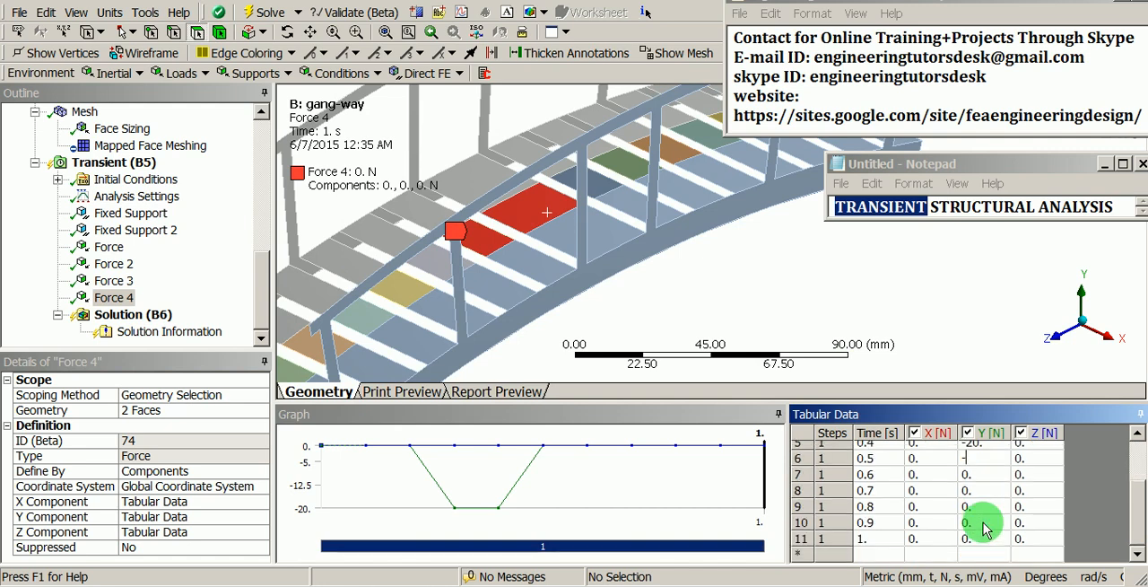
text(20)
key(Tab)
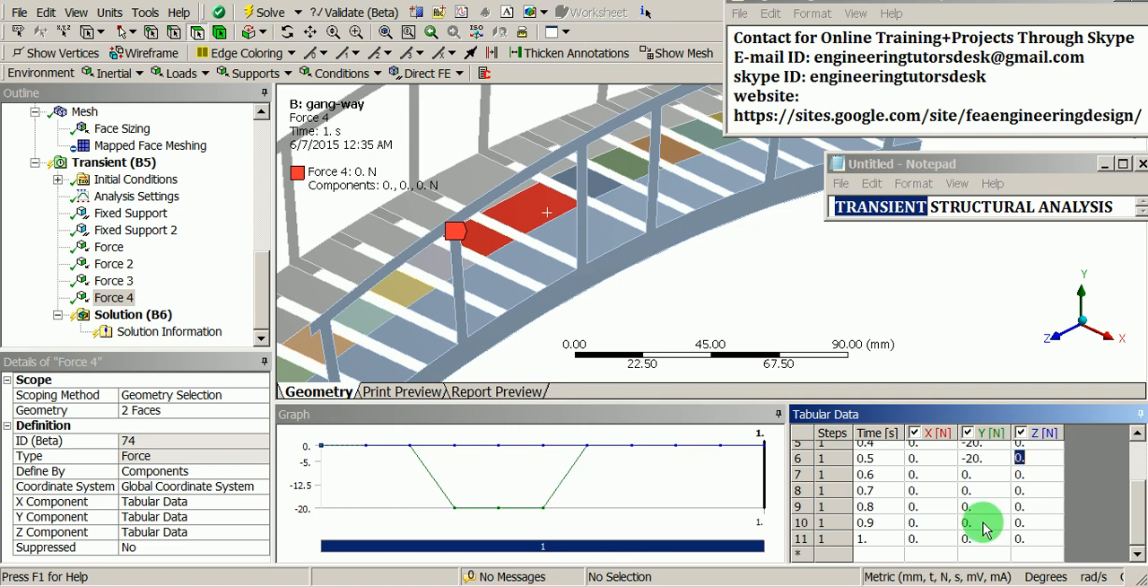
scroll(1012, 462, up, 1)
click(991, 476)
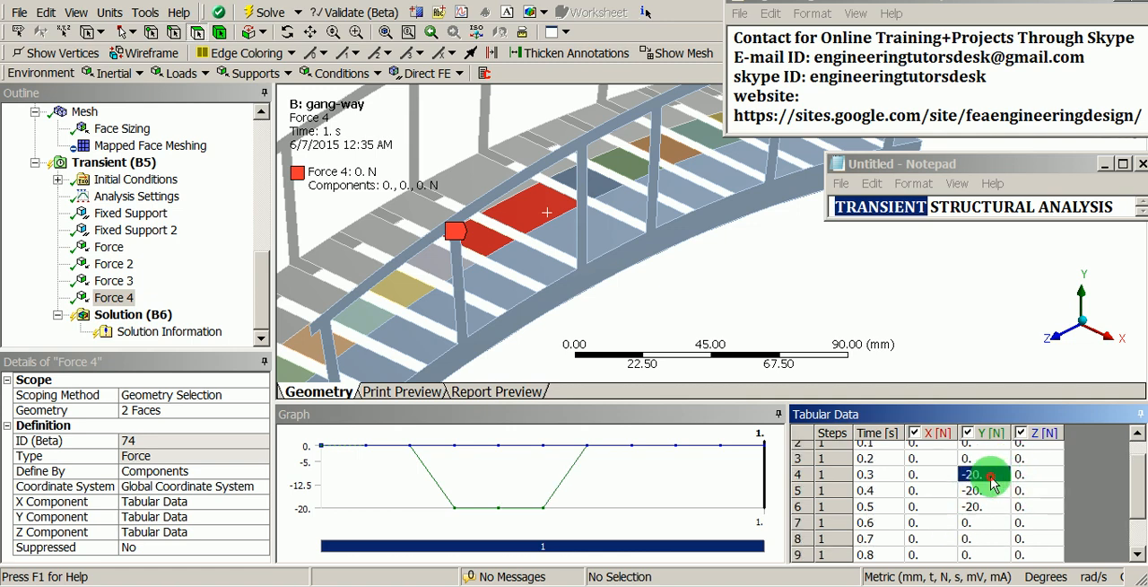
text(0)
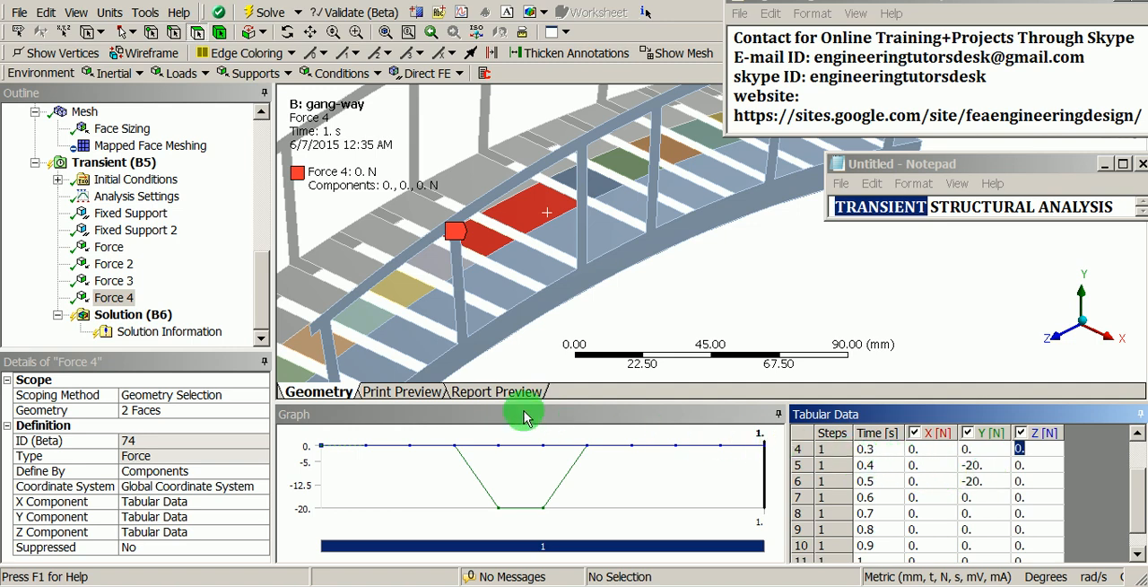
Step: Duplicate Force 4 and rescope the copy to the middle faces of the ninth and tenth deck planks
right_click(102, 297)
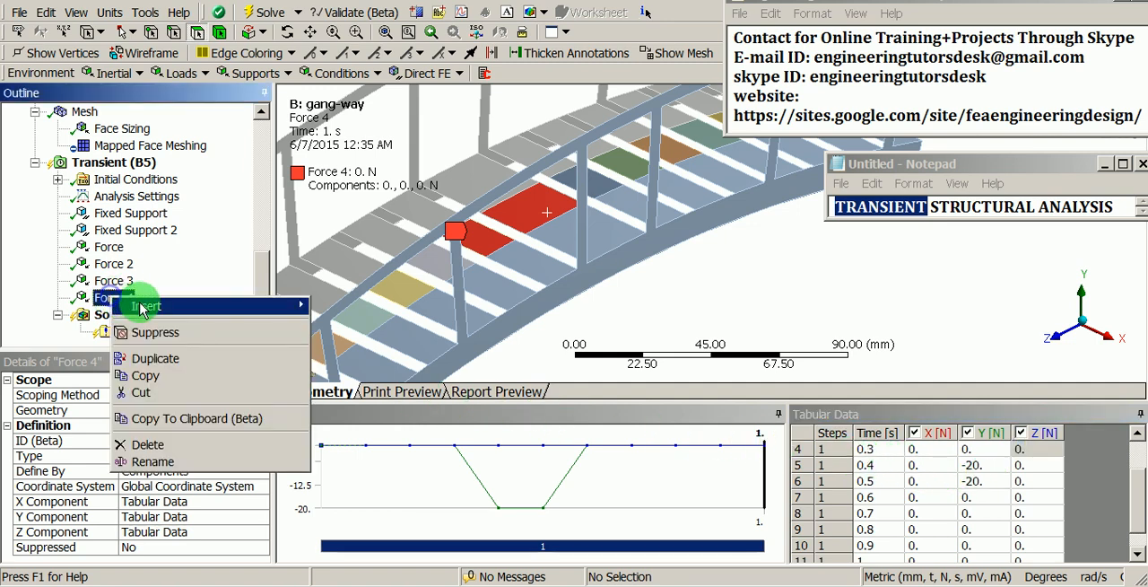
click(175, 358)
click(142, 410)
scroll(545, 212, down, 3)
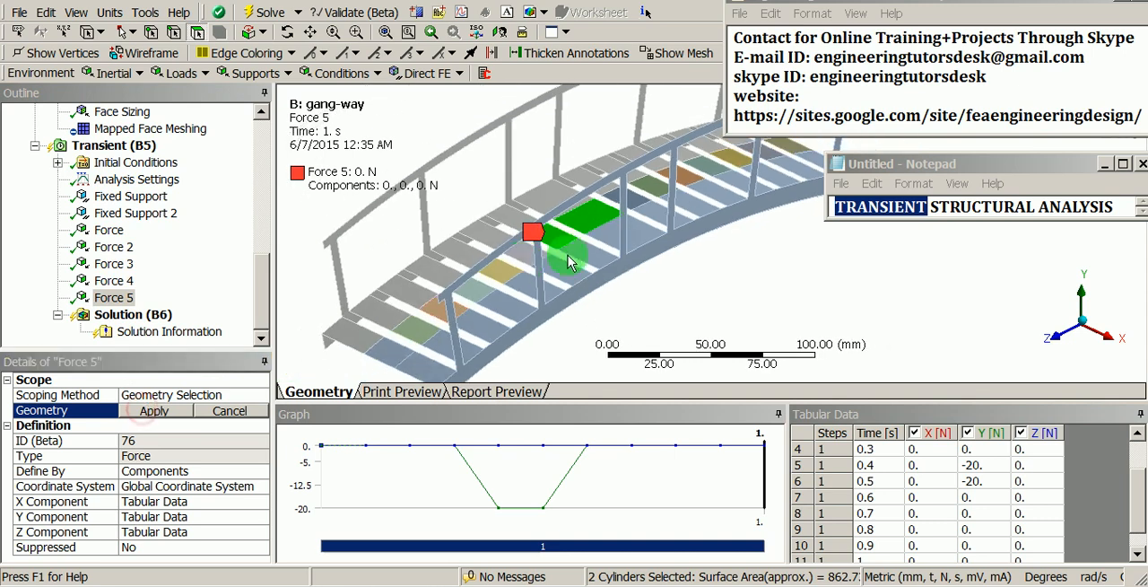
ctrl+middle_drag(574, 254, 436, 311)
scroll(469, 251, up, 3)
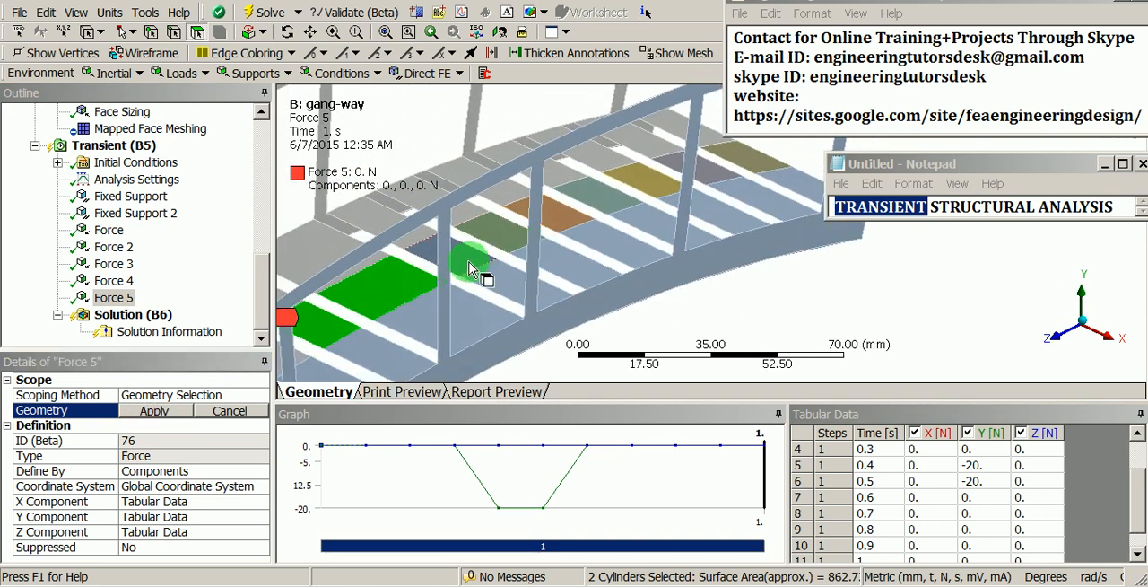
click(491, 254)
ctrl+click(502, 235)
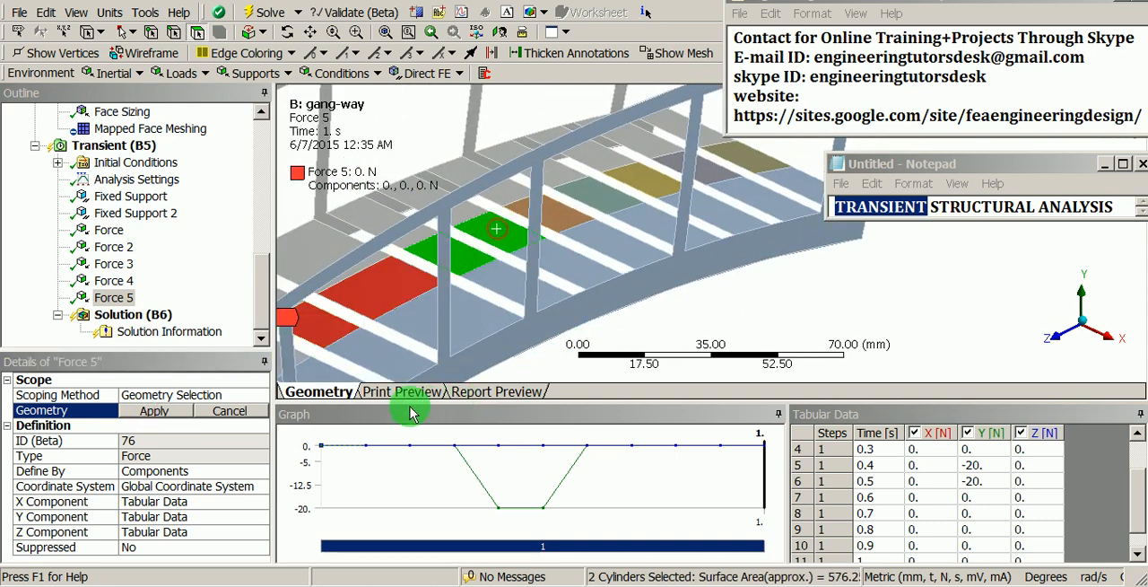
click(173, 411)
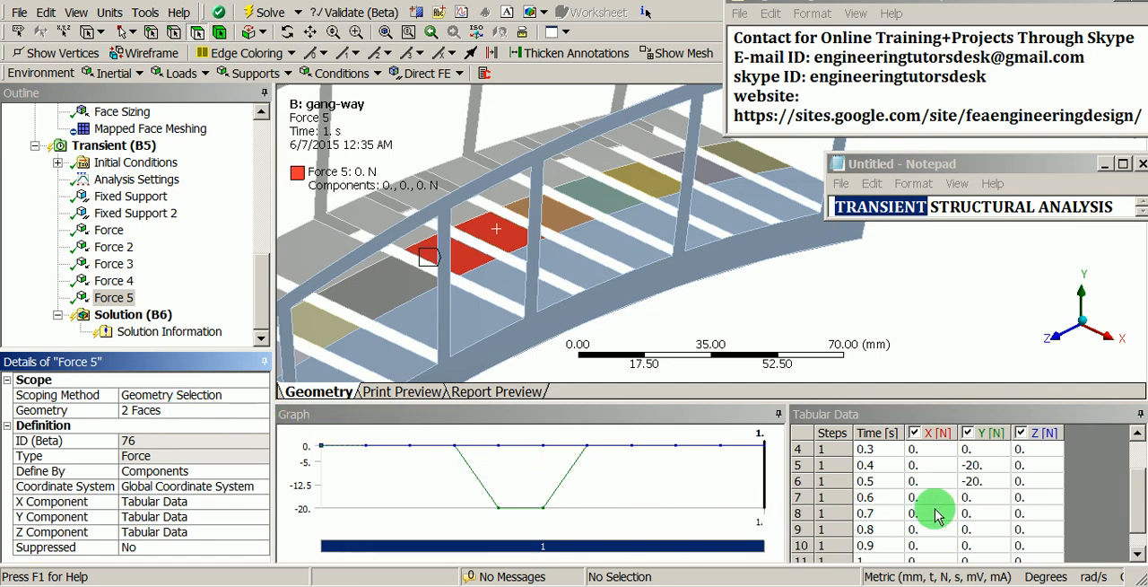
Step: Set Force 5's Y component to -20 N at 0.6 s and 0 N at 0.4 s
click(974, 499)
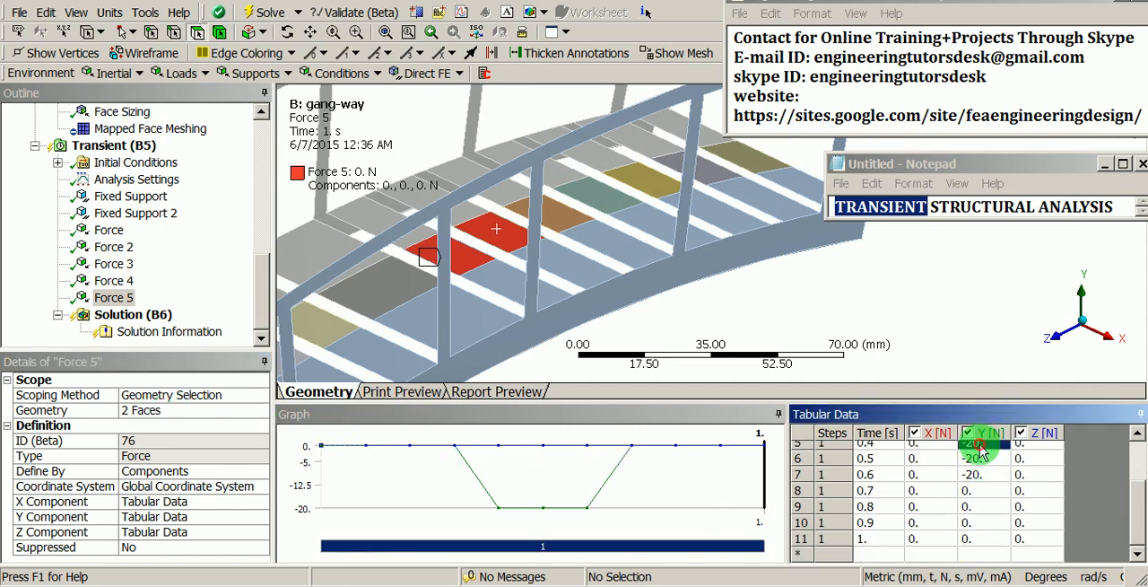
text(0.)
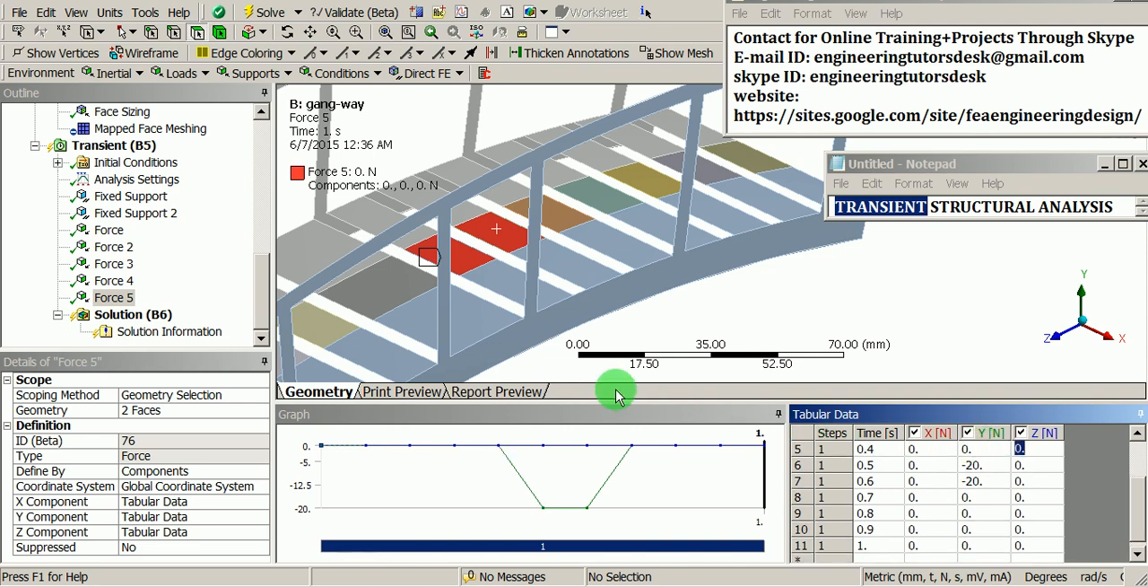
Step: Duplicate Force 5 and rescope the copy to the middle faces of the eleventh and twelfth deck planks
right_click(125, 299)
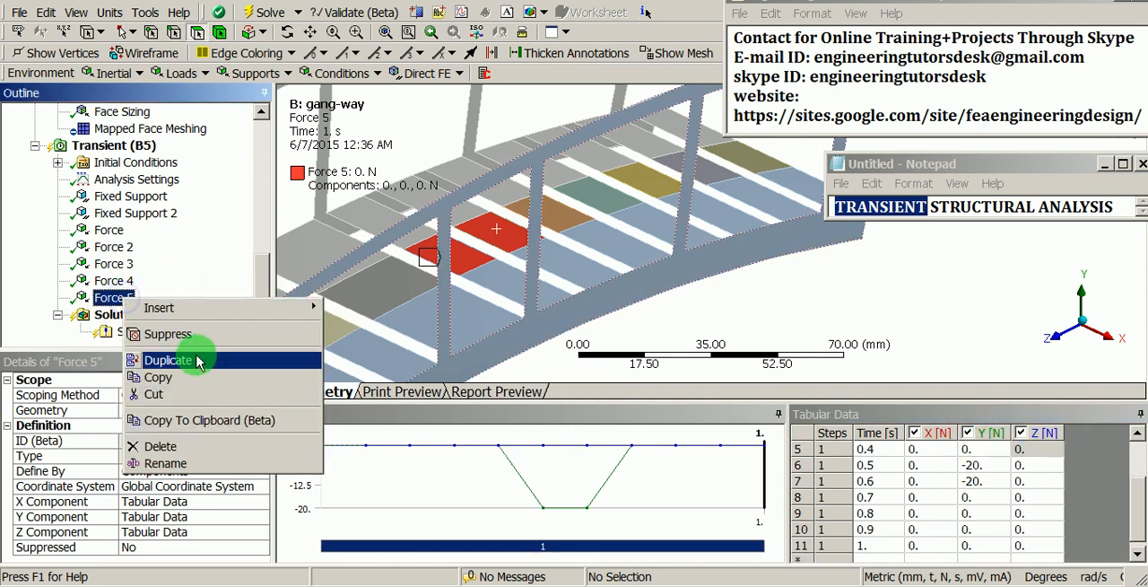
click(168, 360)
click(153, 409)
scroll(386, 369, up, 3)
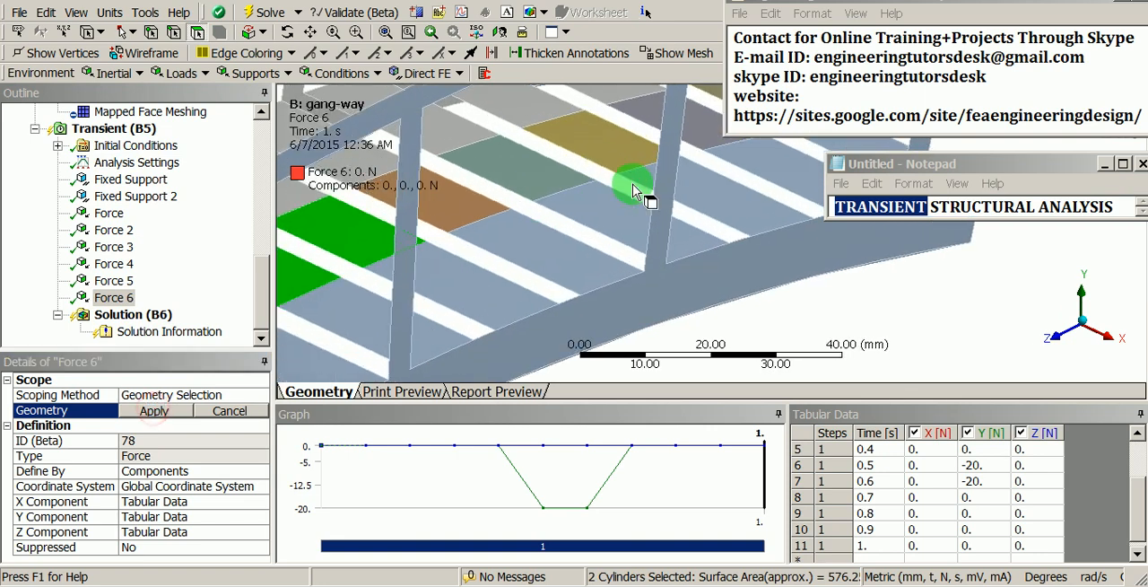
click(489, 204)
ctrl+click(537, 176)
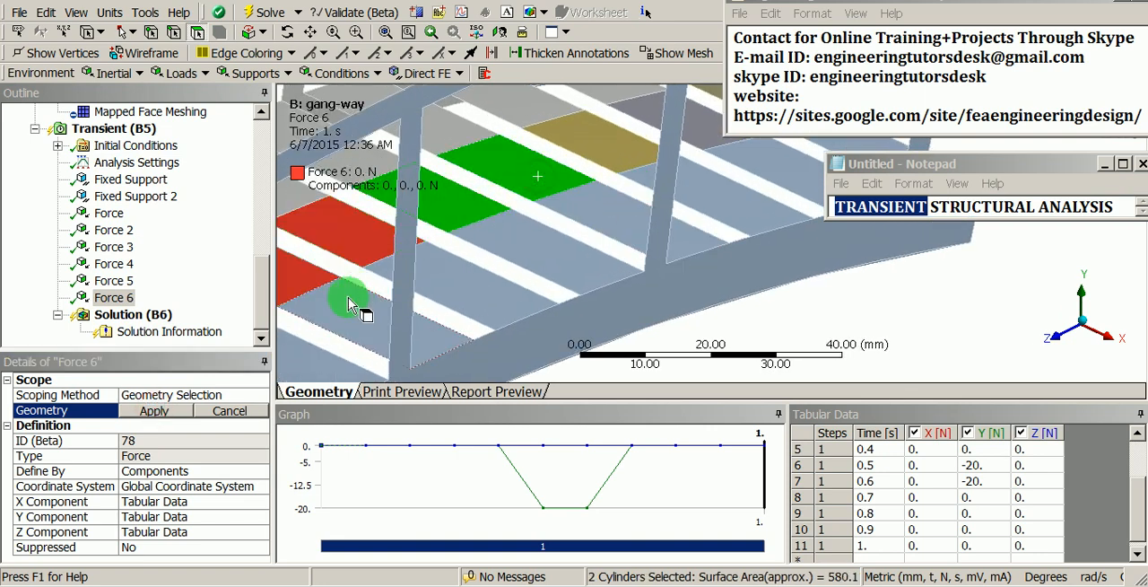
click(153, 413)
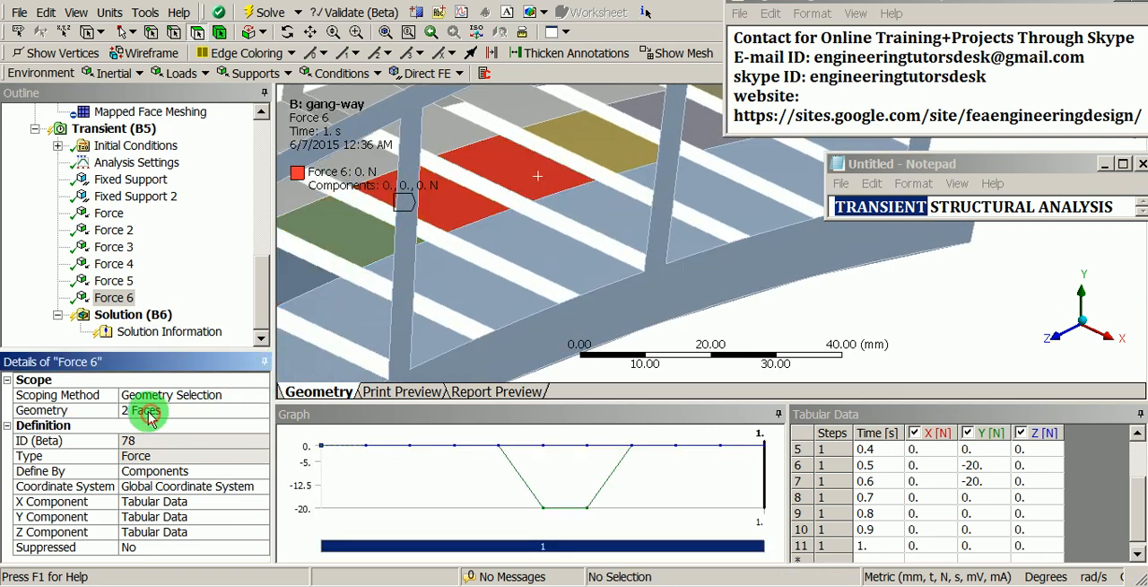
Step: Set Force 6's Y component to -20 N at 0.7 s and 0 N at 0.5 s
click(975, 498)
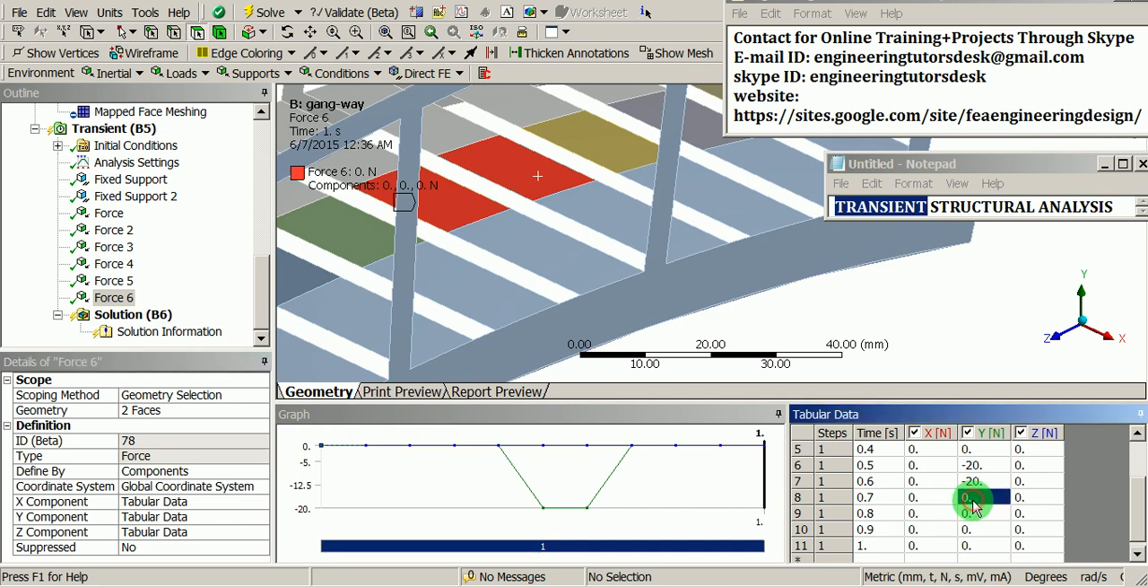
text(-2)
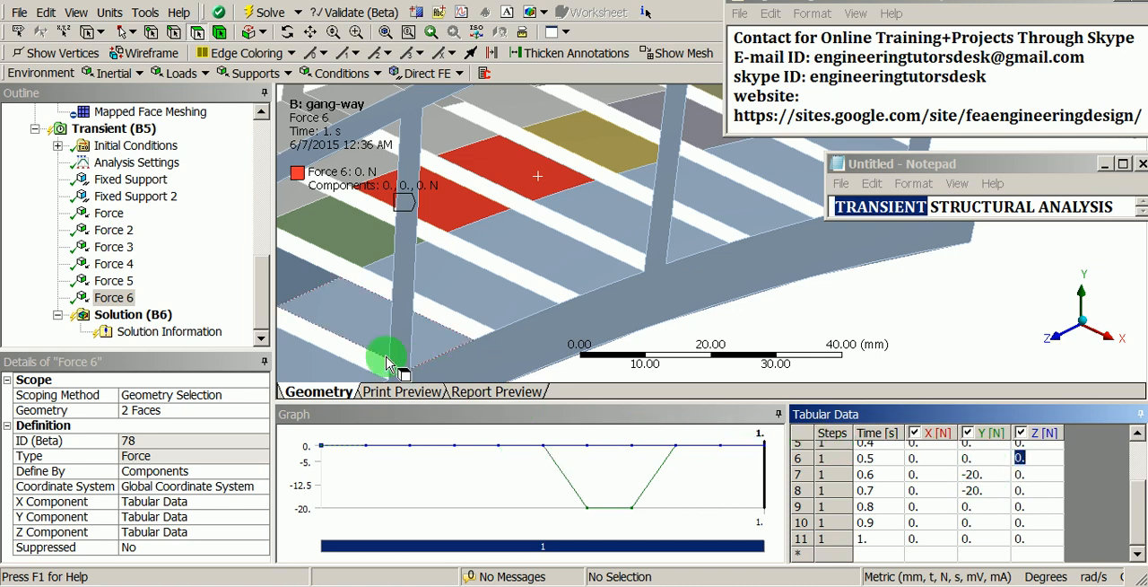
Step: Duplicate Force 6 and rescope the copy to the middle faces of the thirteenth and fourteenth deck planks
right_click(117, 301)
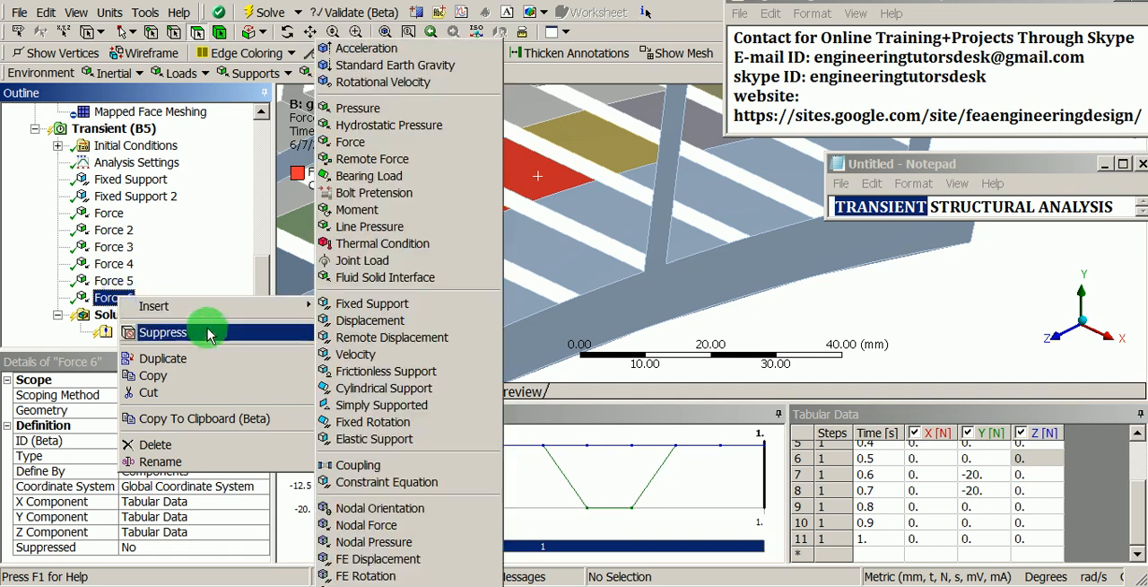
click(206, 358)
click(162, 410)
middle_drag(556, 323, 456, 251)
click(457, 242)
ctrl+click(578, 240)
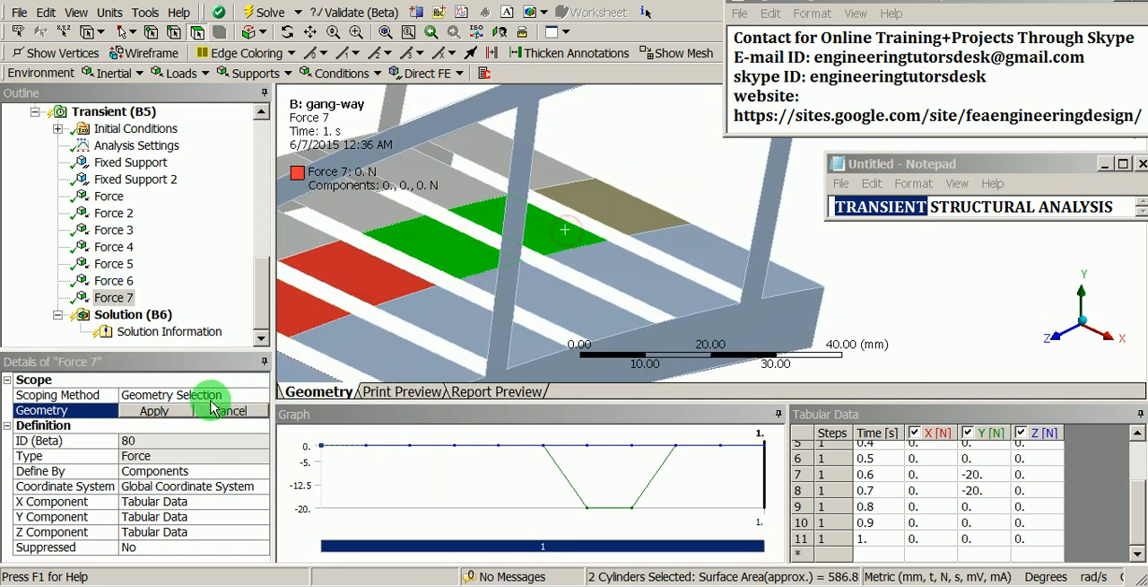
click(154, 410)
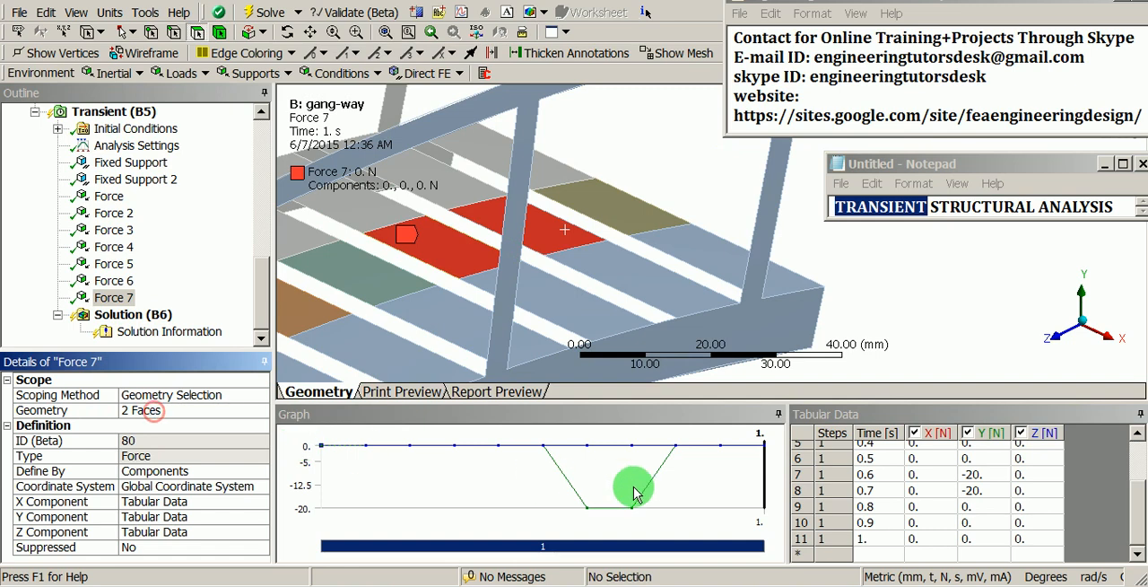
Step: Set Force 7's Y component to -20 N at 0.8 s and 0 N at 0.6 s
click(985, 507)
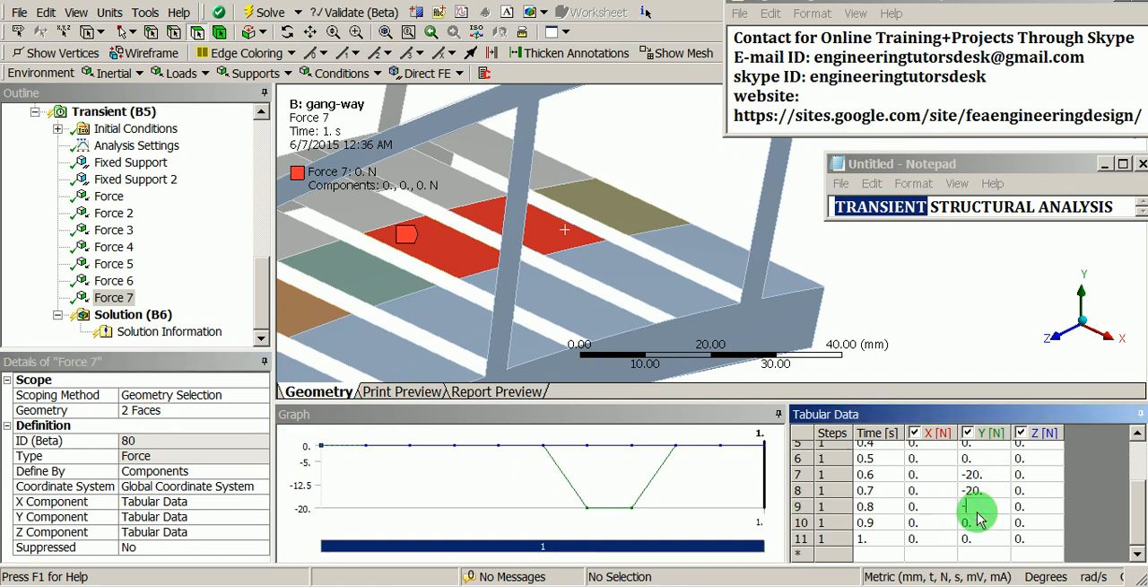
text(-20.)
click(998, 478)
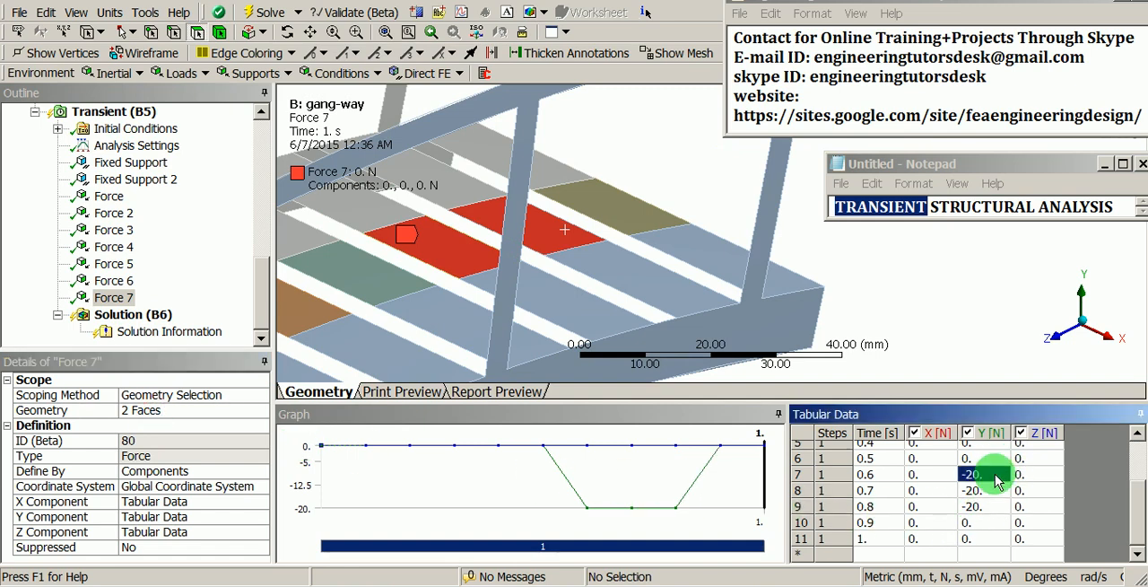
key(Tab)
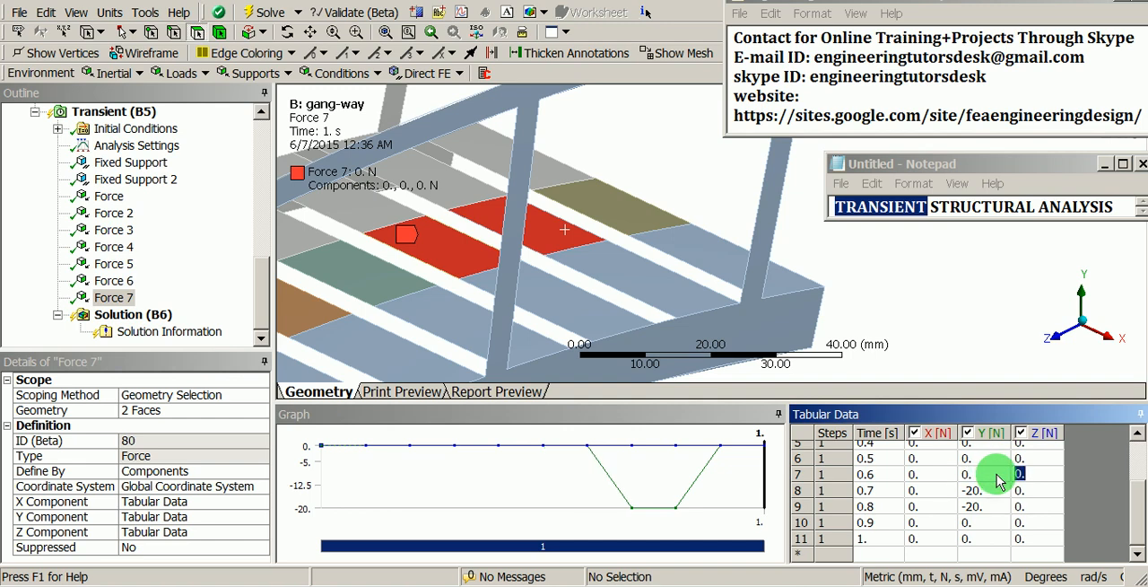
Step: Duplicate Force 7 and rescope the copy to the middle face of the last deck plank only
right_click(114, 305)
click(161, 361)
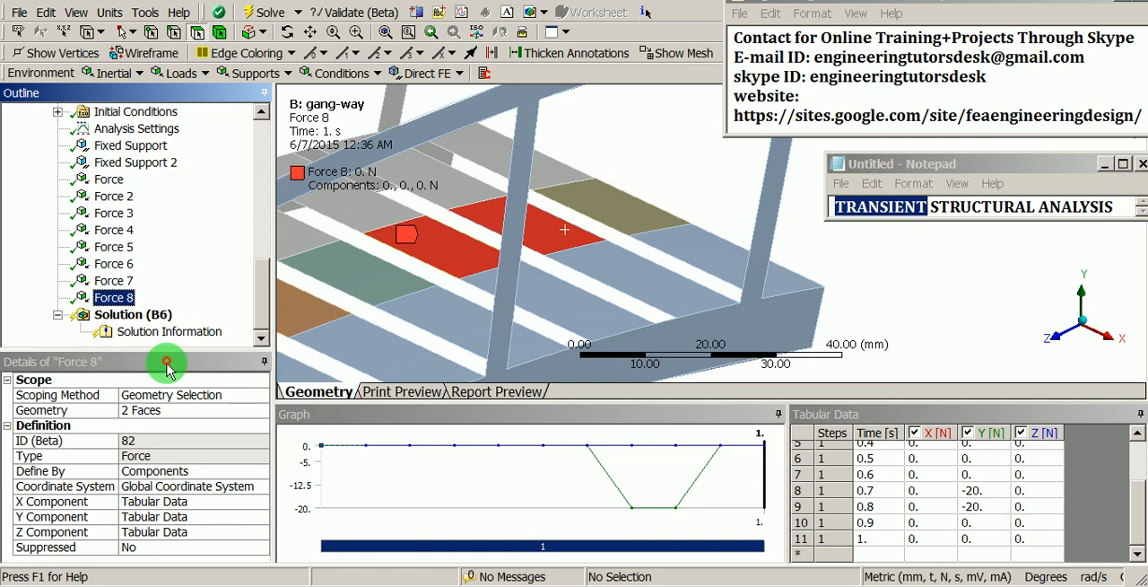
click(157, 414)
click(617, 205)
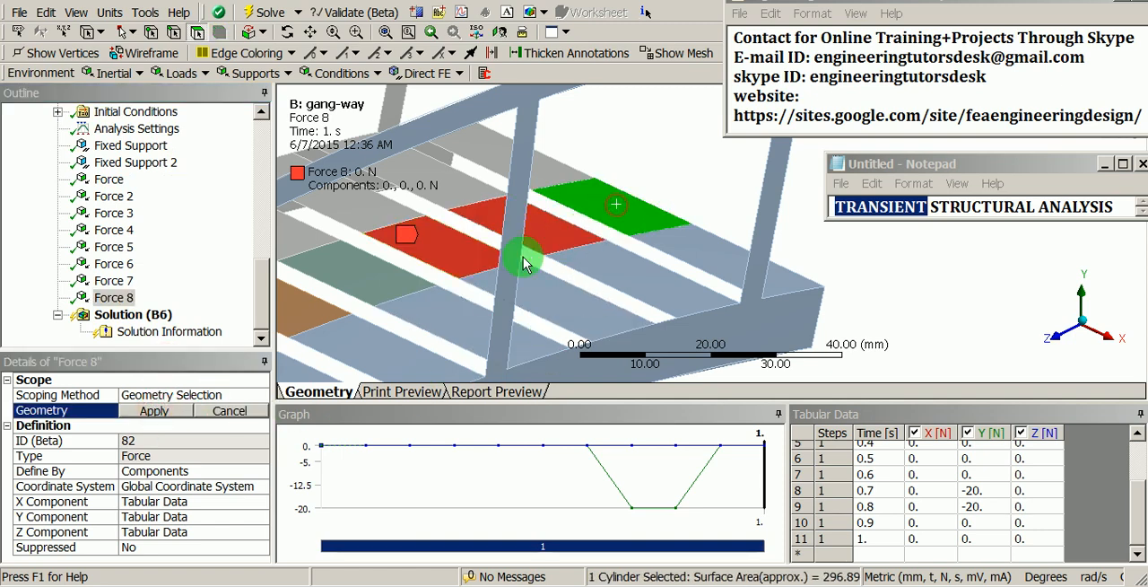
click(155, 411)
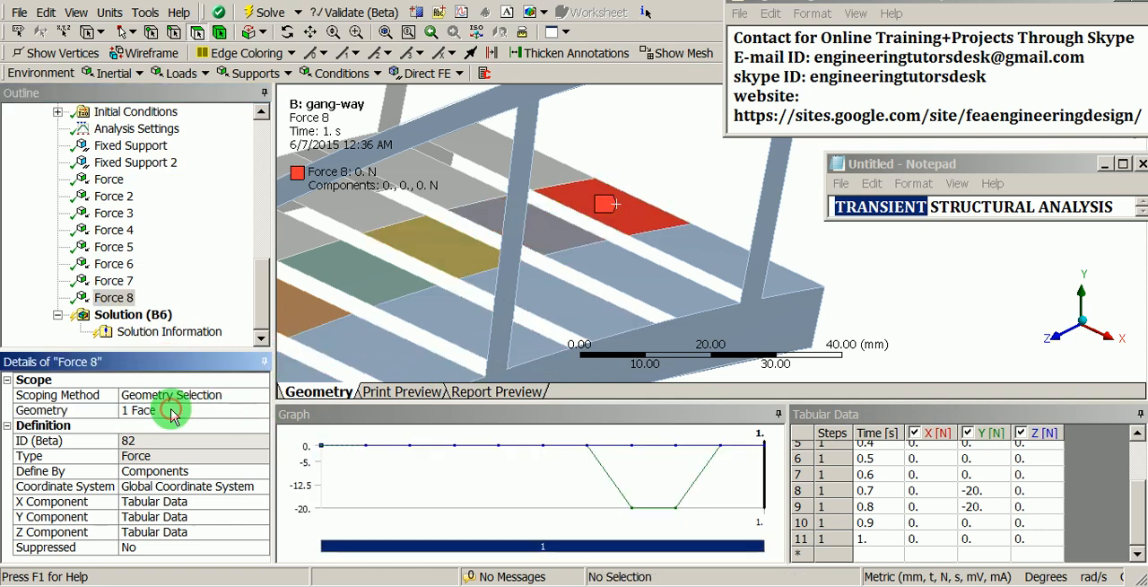
Step: Set Force 8's Y component to -20 N at 0.9 s and 0 N at 0.7 s
click(996, 522)
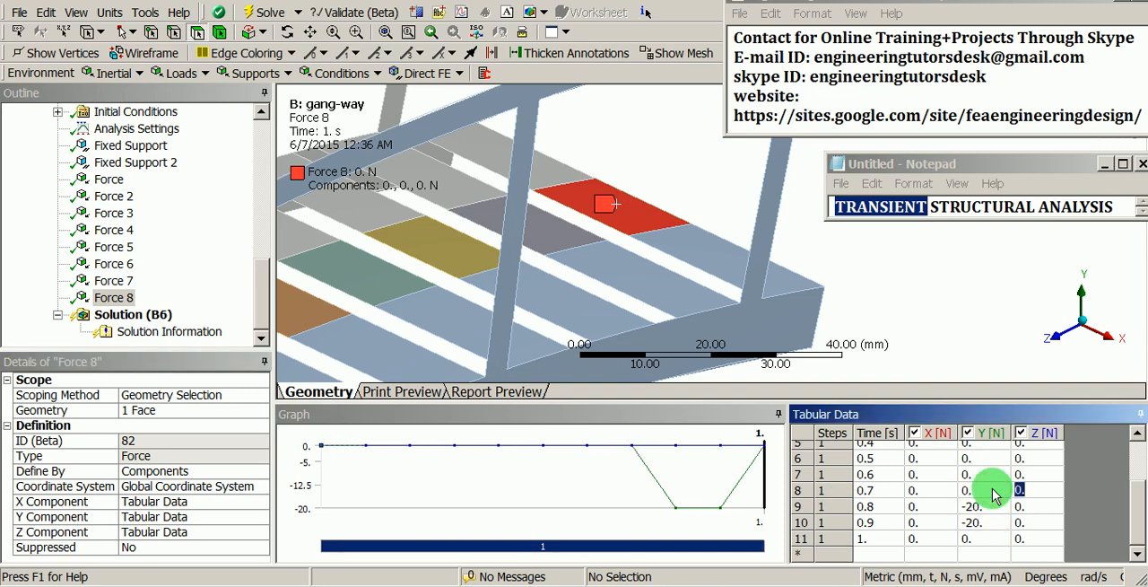
scroll(681, 287, down, 5)
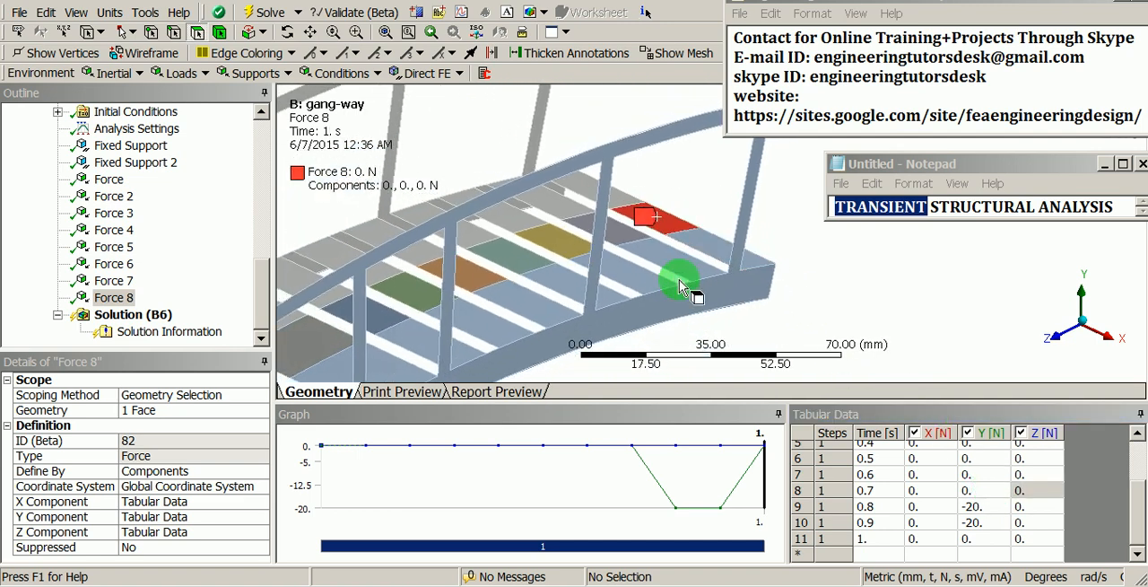
scroll(658, 267, down, 1)
ctrl+middle_drag(585, 278, 656, 229)
scroll(630, 273, down, 4)
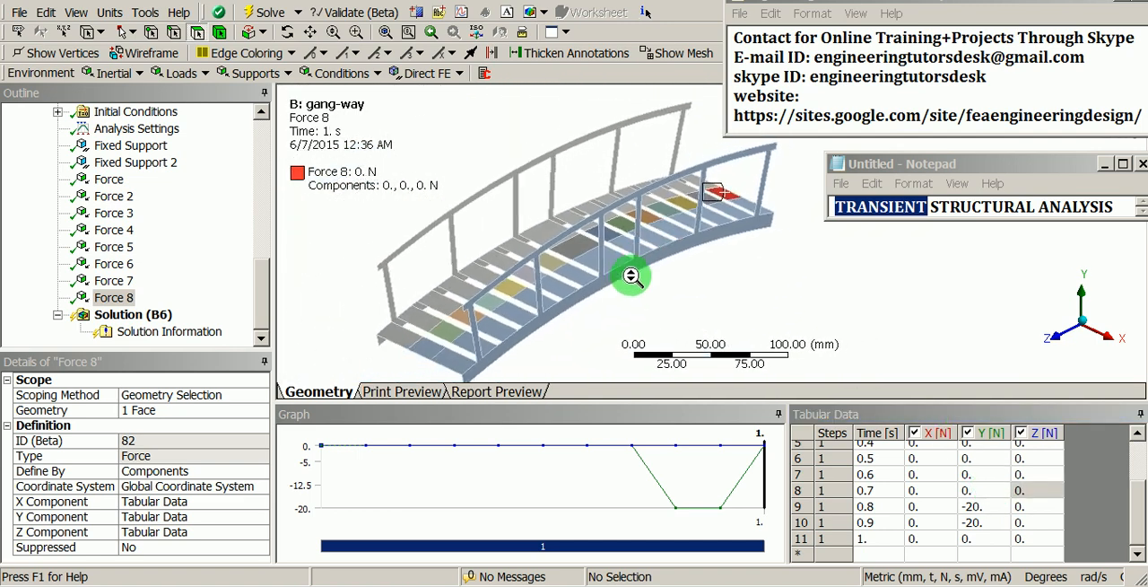
Step: Review the scoped faces and load-time curves of the forces along the deck, from the first force onward
mouse_move(631, 272)
ctrl+middle_down()
mouse_move(630, 287)
mouse_move(630, 270)
ctrl+middle_up()
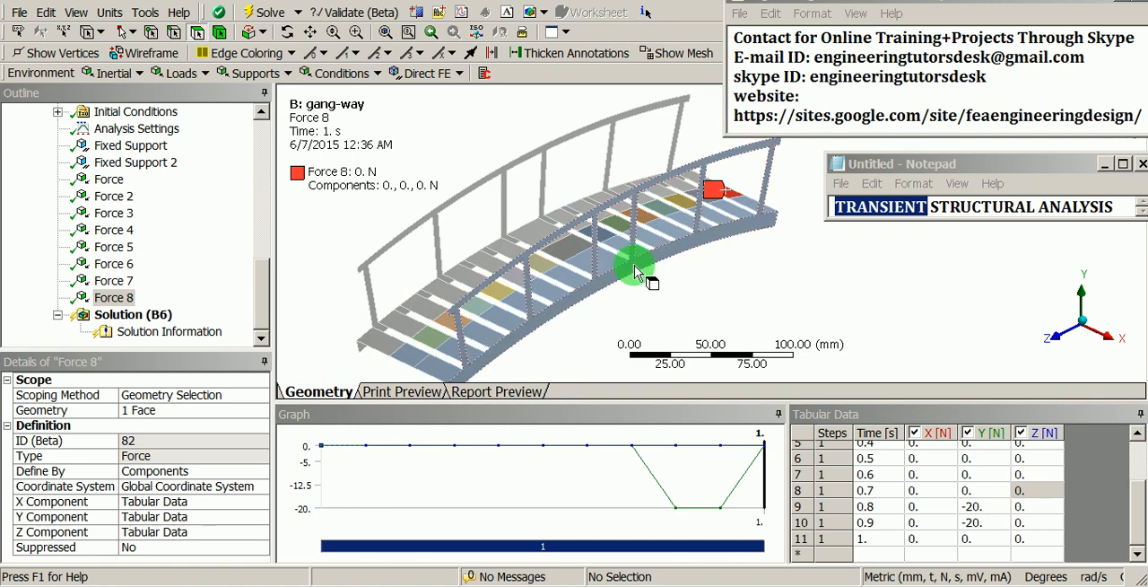
click(115, 180)
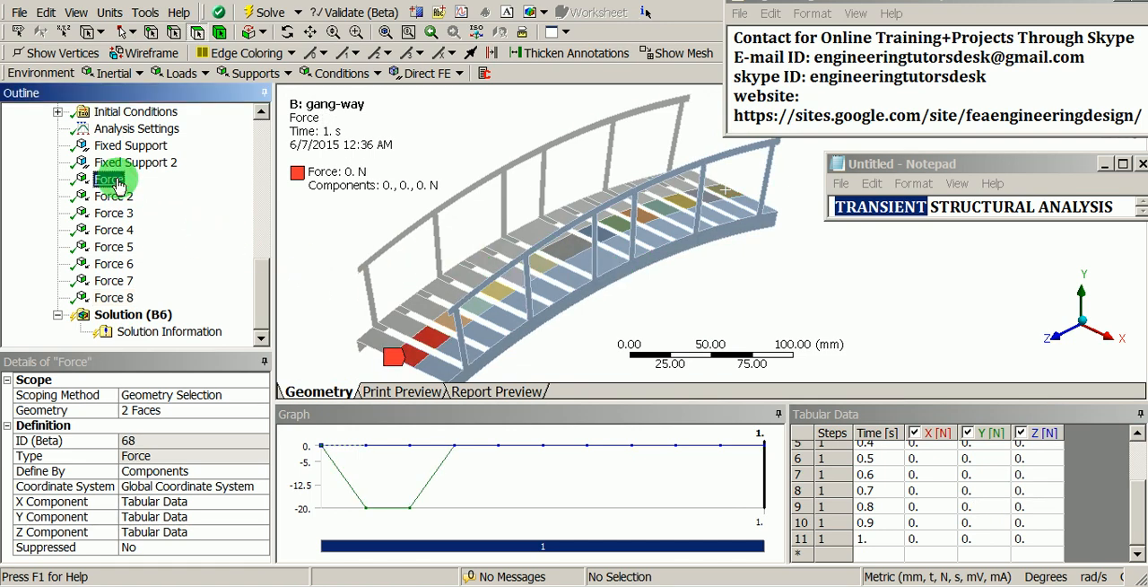
key(Down)
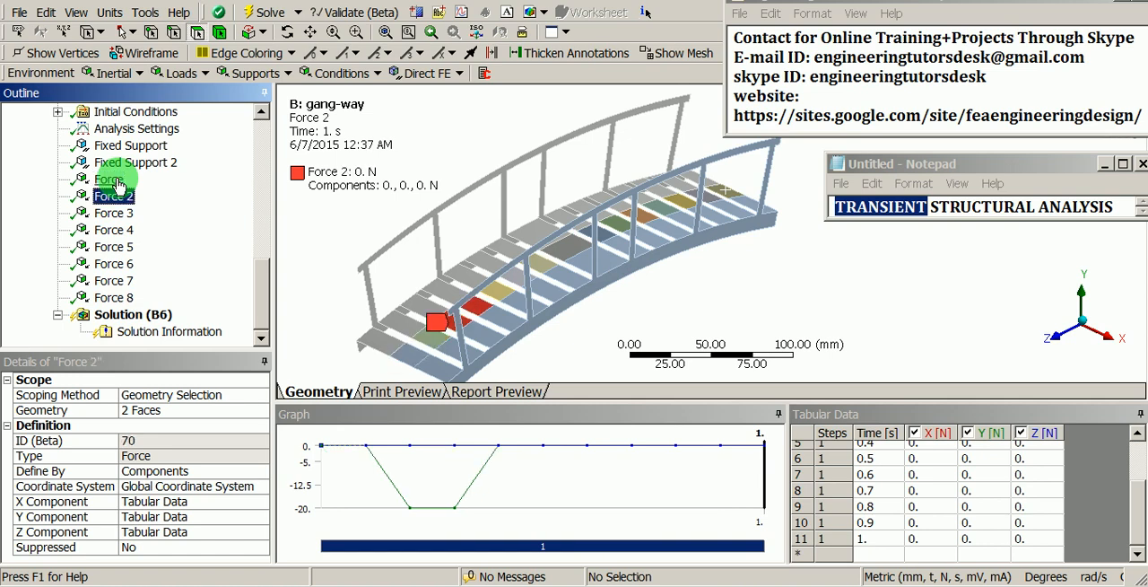
key(Down)
key(Down)
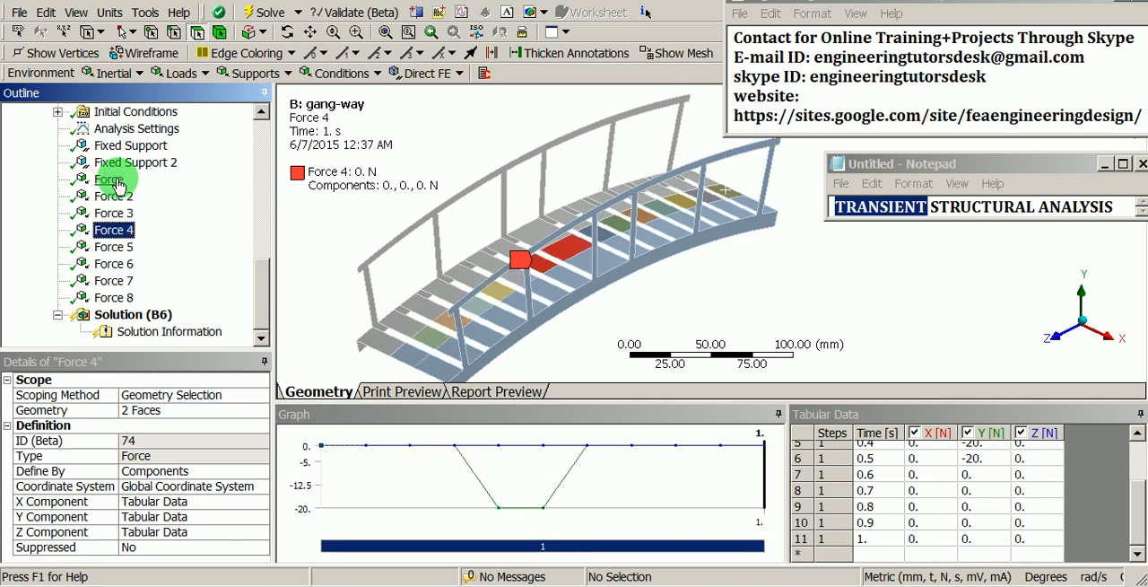
key(Down)
key(Down)
key(Down)
key(Down)
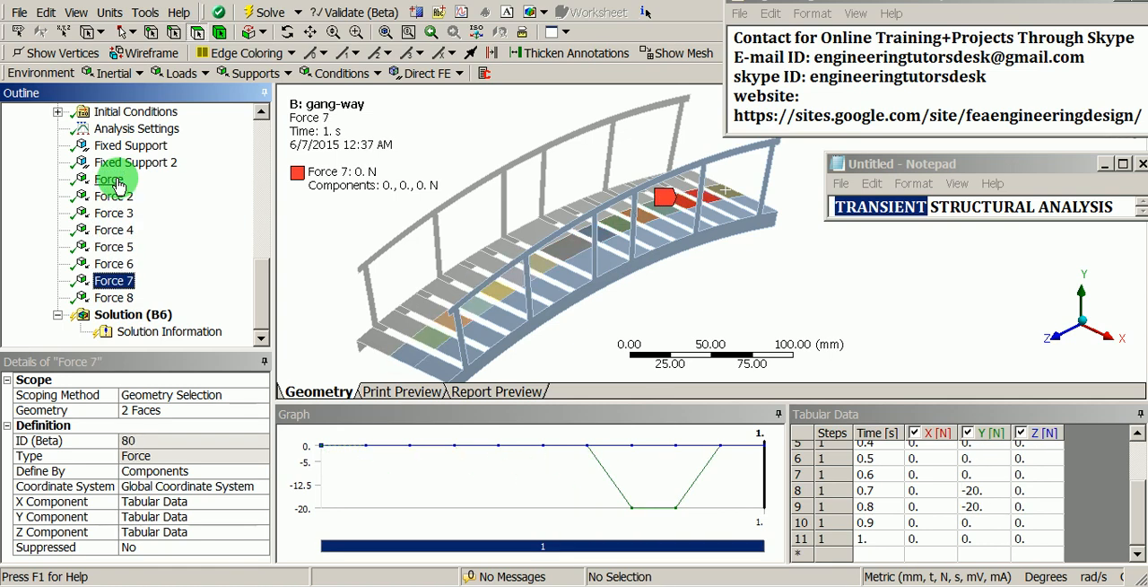
key(Up)
key(Up)
key(Up)
key(Up)
key(Up)
key(Up)
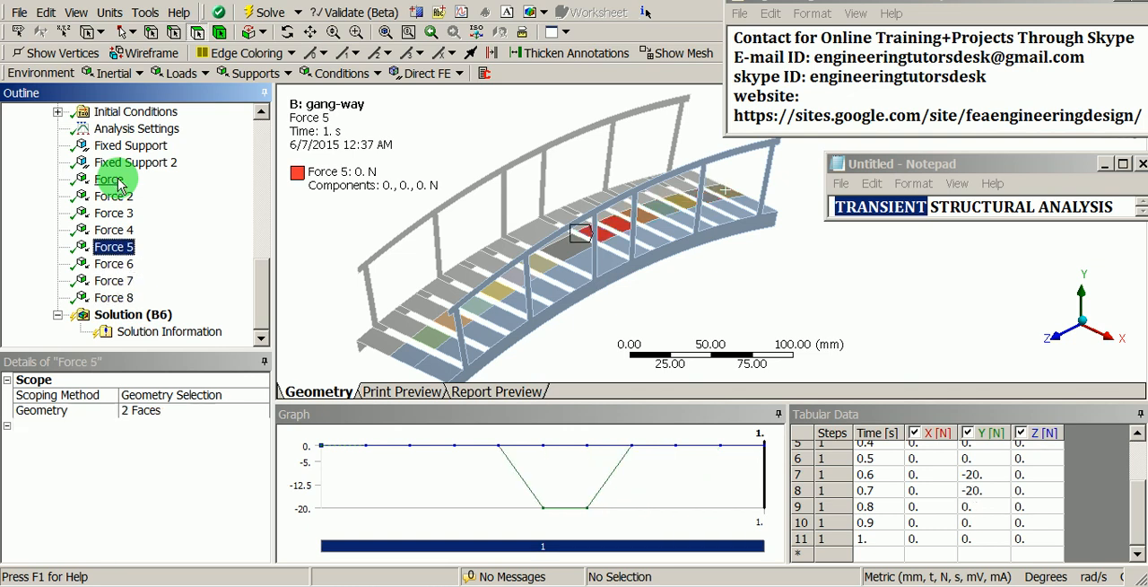
click(110, 179)
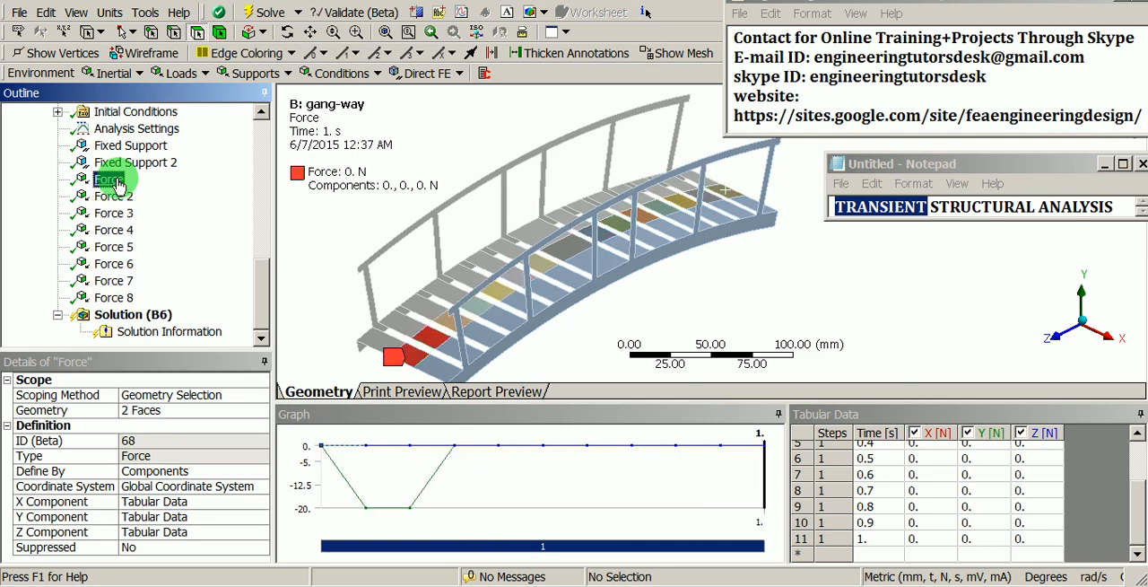
Step: Add a Total Deformation result to the transient solution
click(135, 314)
mouse_move(456, 276)
middle_down()
mouse_move(472, 254)
mouse_move(473, 269)
middle_up()
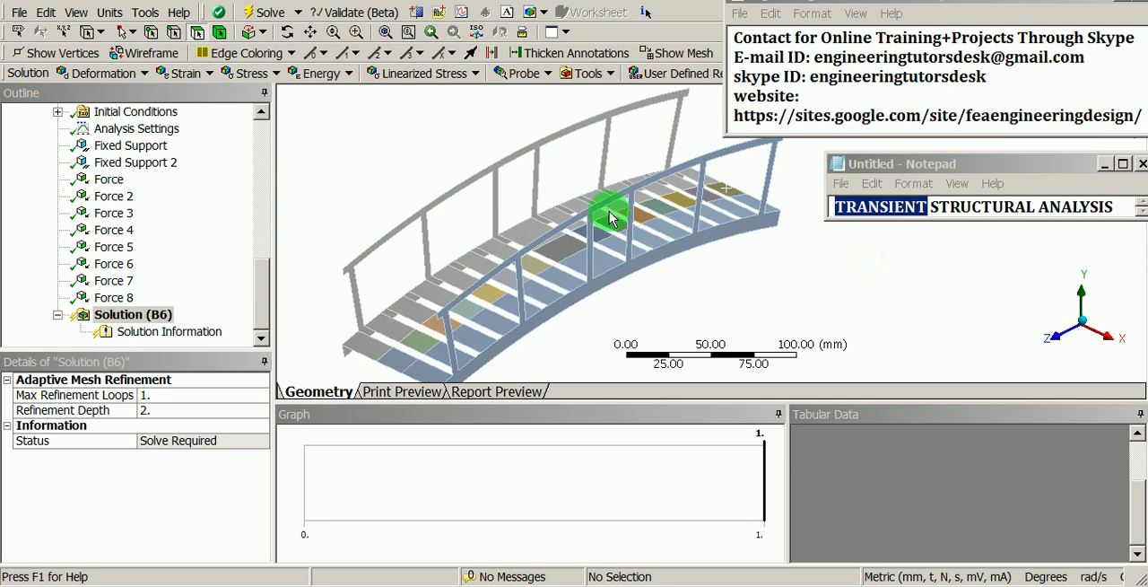
middle_drag(607, 134, 546, 243)
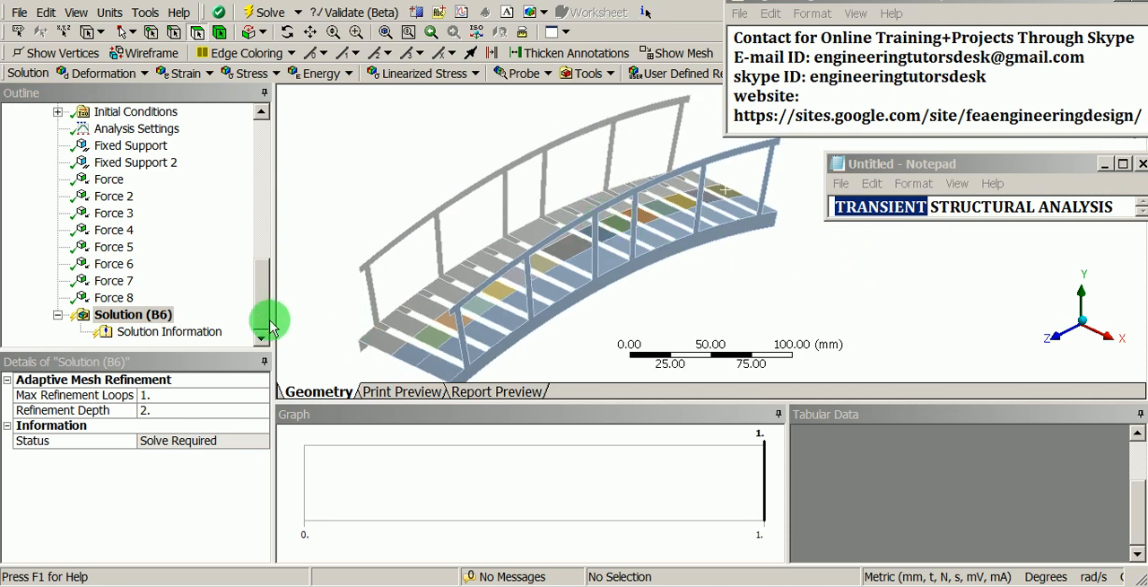
right_click(151, 314)
mouse_move(205, 325)
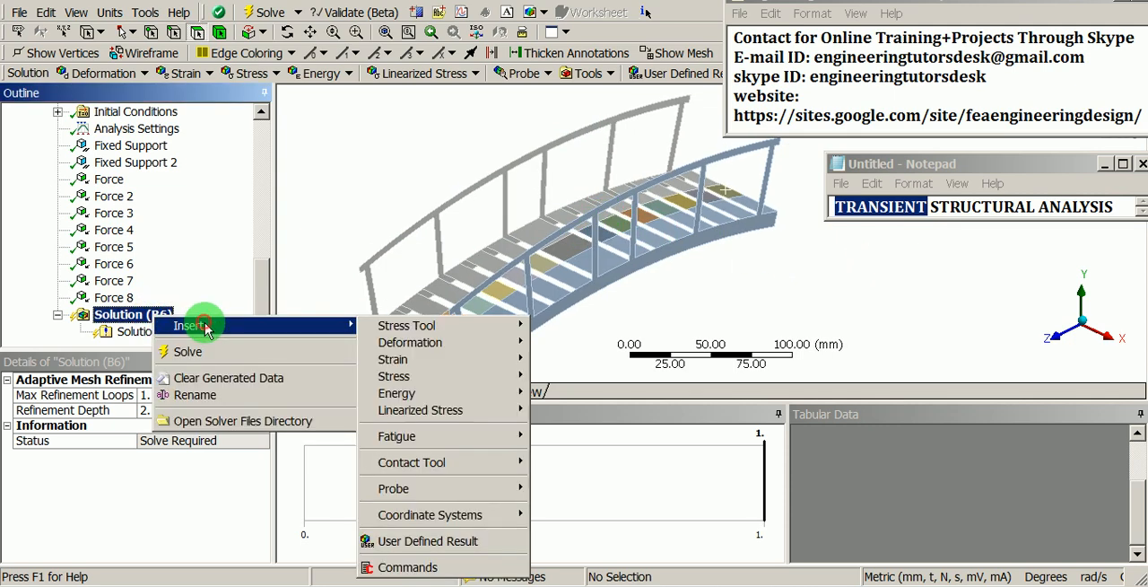
mouse_move(430, 348)
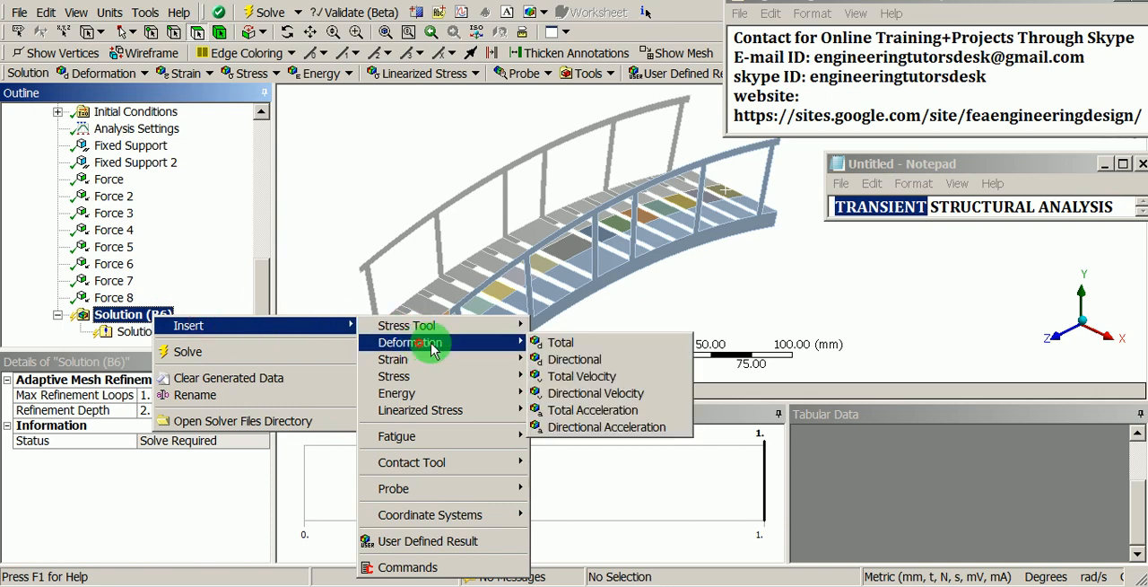
click(560, 342)
Step: Add an Equivalent (von-Mises) Stress result for all bodies to the solution
right_click(111, 301)
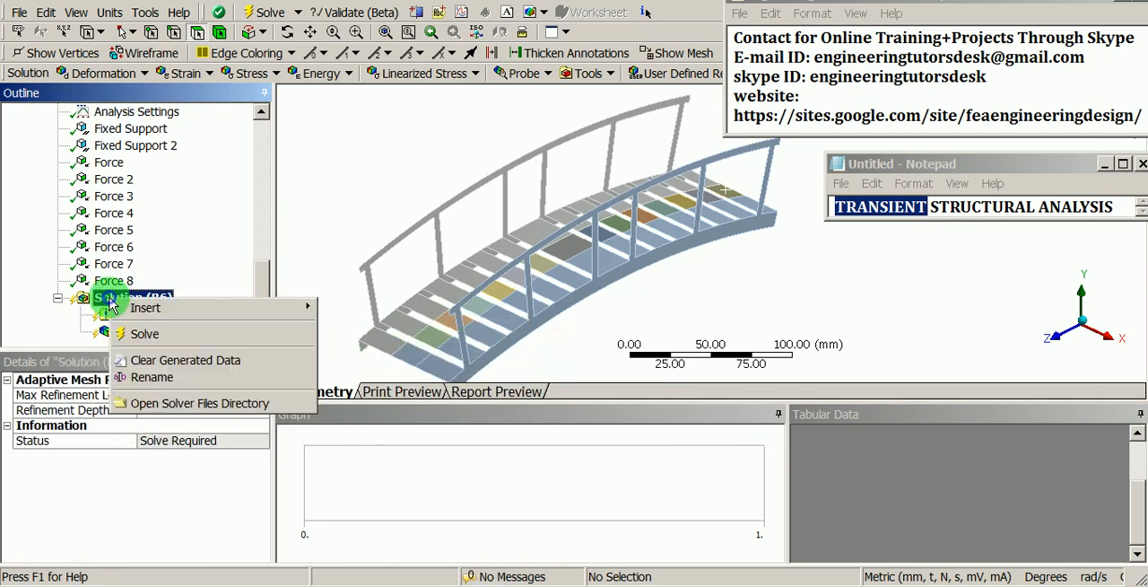
mouse_move(143, 309)
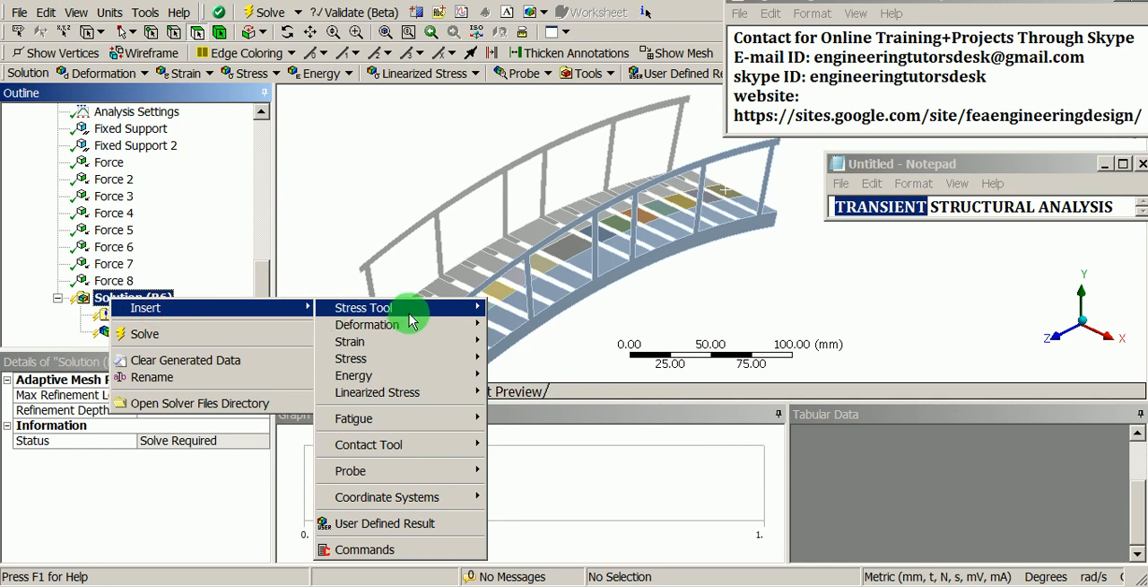
mouse_move(403, 359)
click(499, 361)
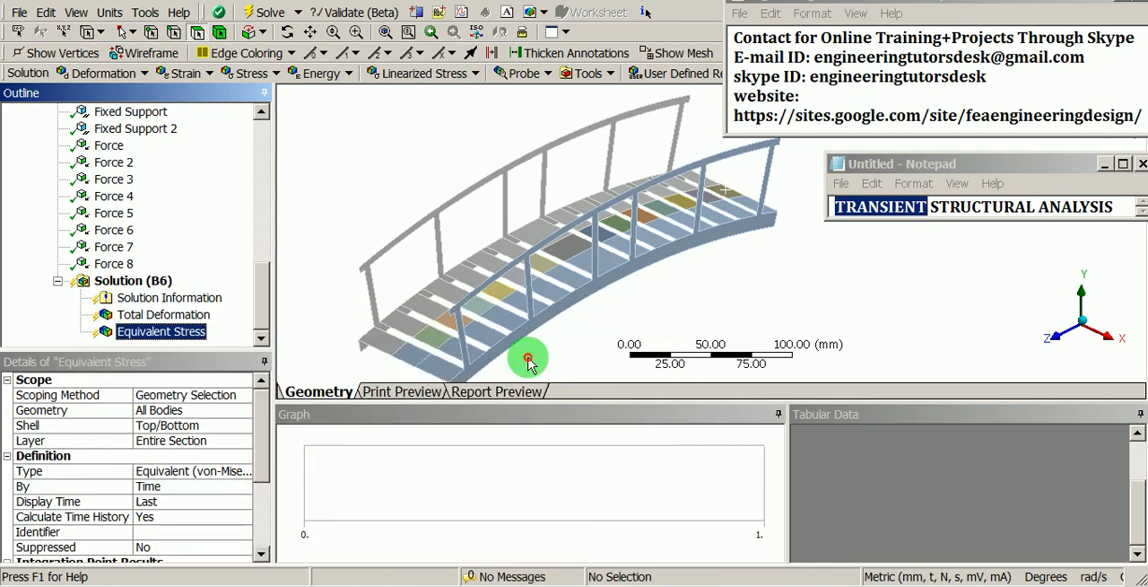
Step: Add a Force Reaction probe to the solution and assign it to the Fixed Support boundary condition
click(149, 283)
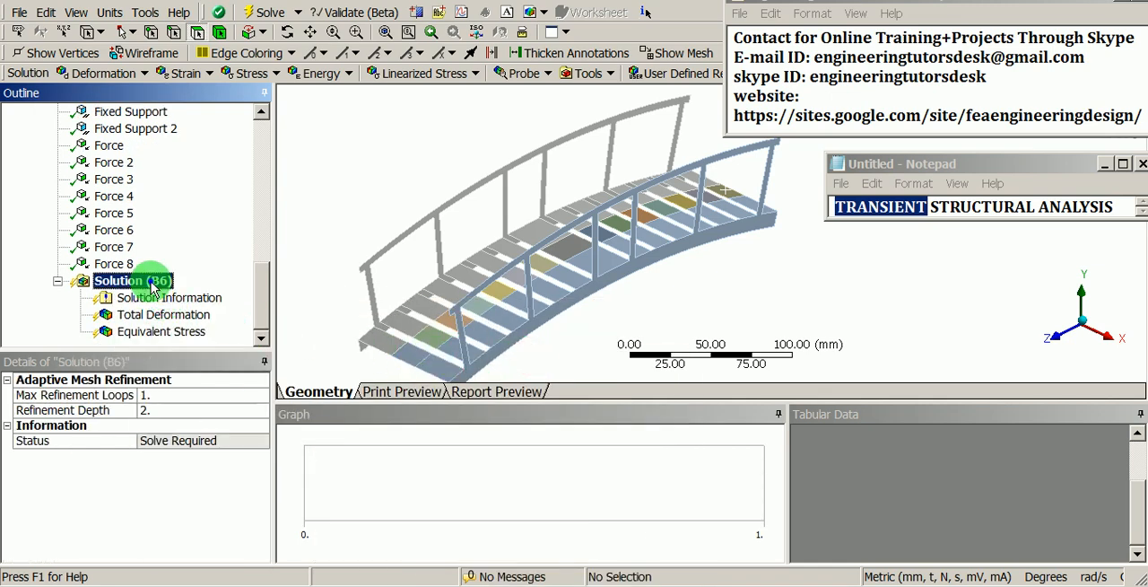
right_click(151, 282)
mouse_move(260, 290)
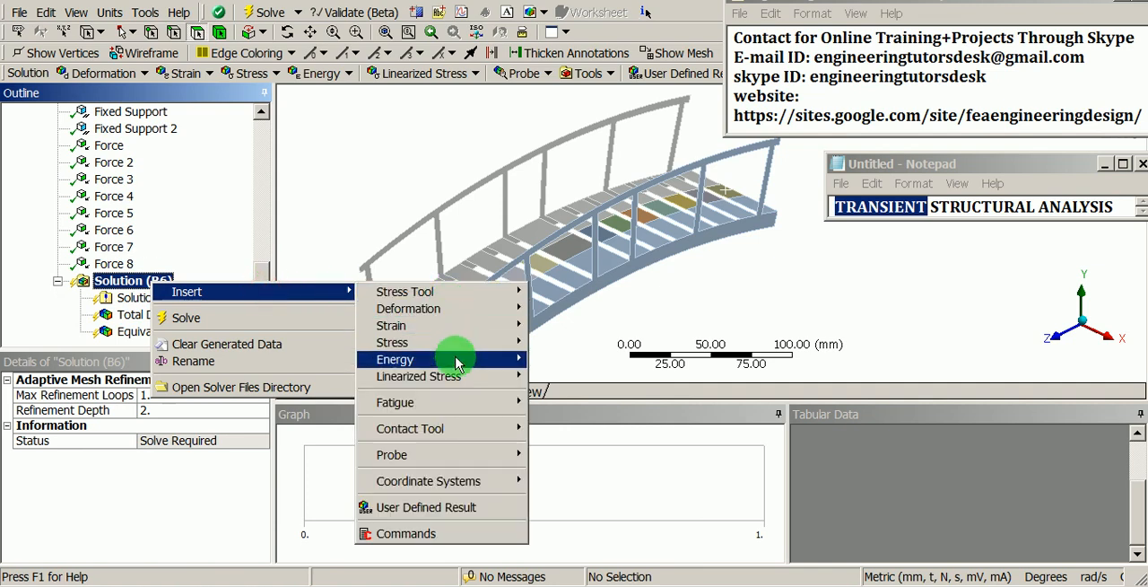
mouse_move(453, 457)
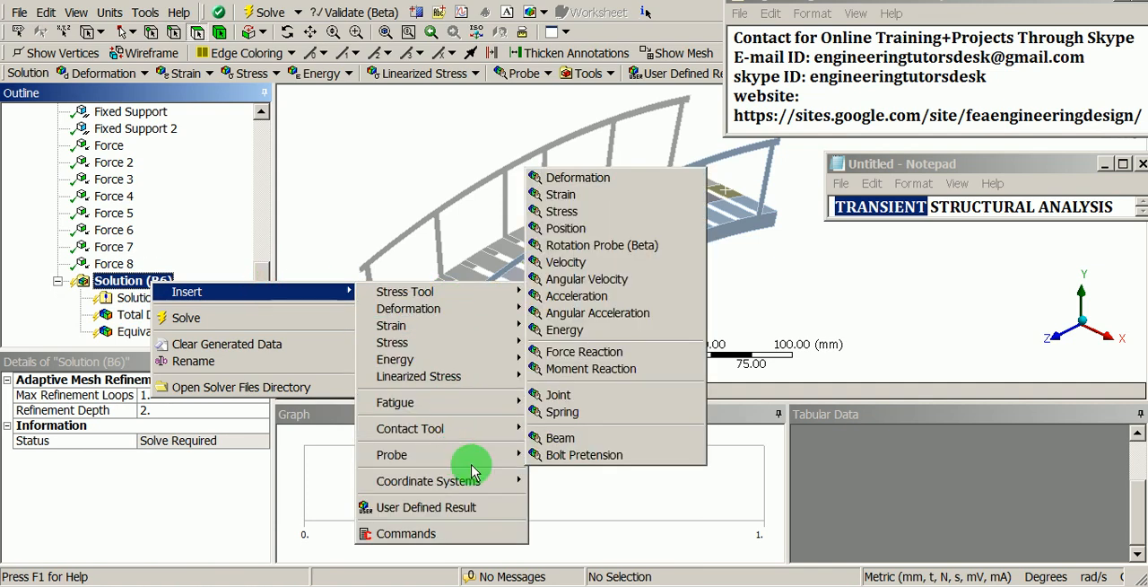
mouse_move(489, 454)
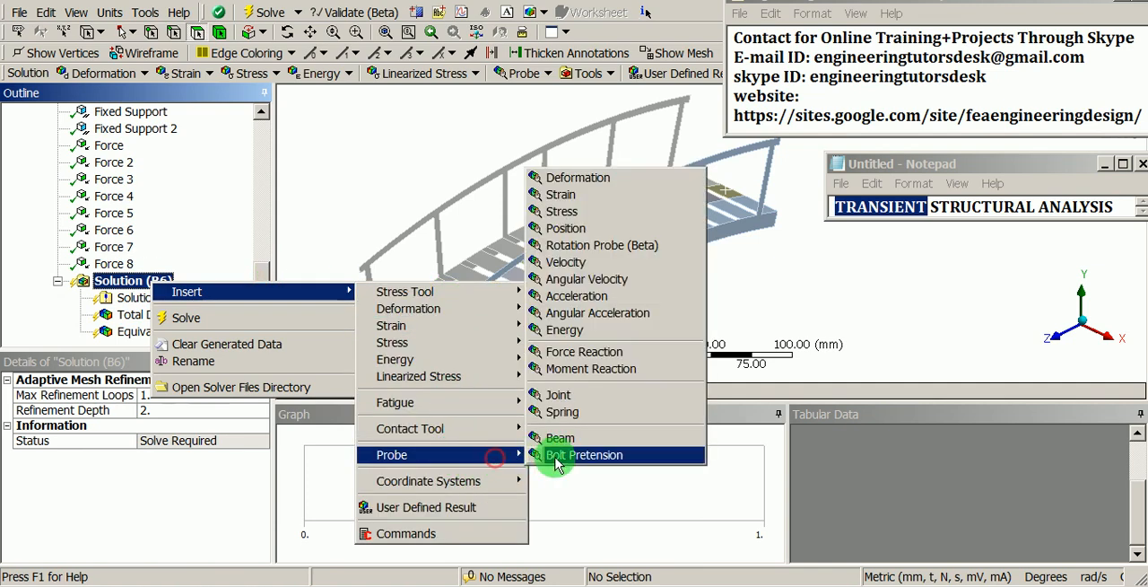
click(575, 354)
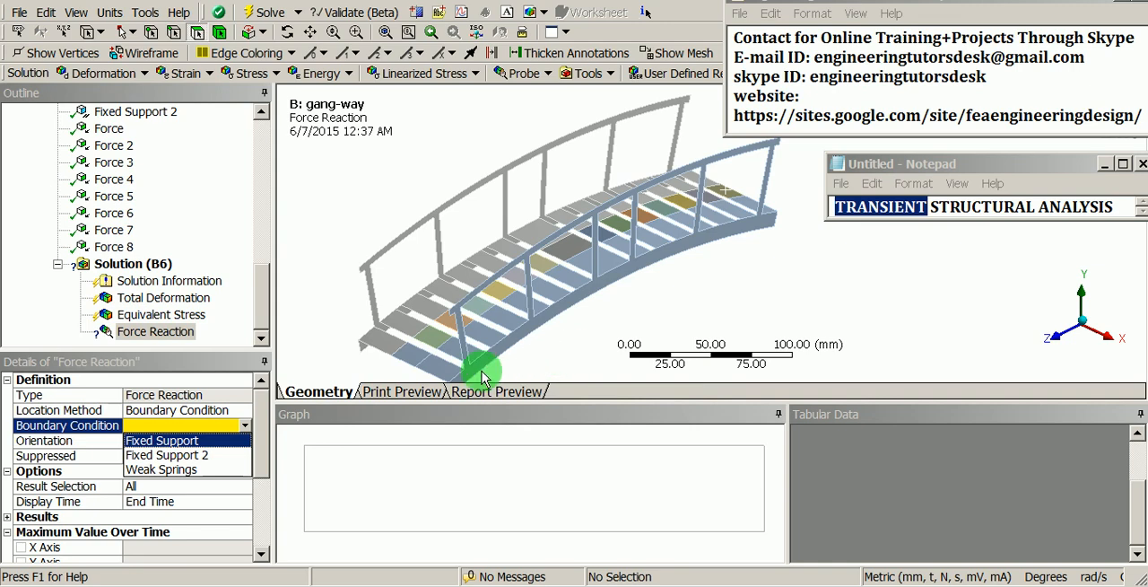
click(193, 441)
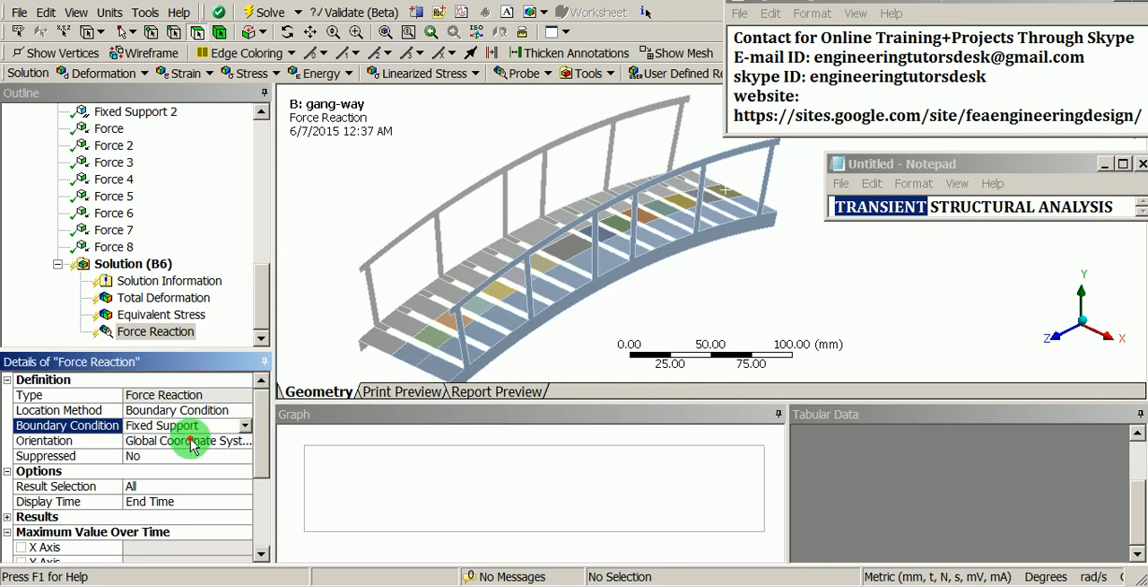
Step: Add a second Force Reaction probe to the solution and assign it to the Fixed Support 2 boundary condition
click(135, 263)
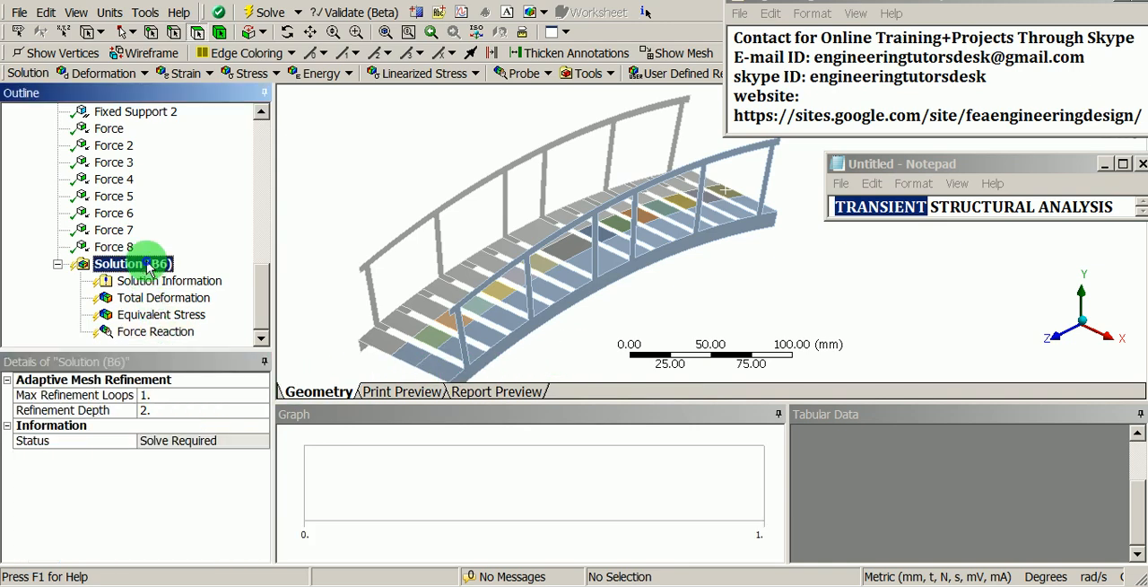
right_click(148, 262)
mouse_move(260, 270)
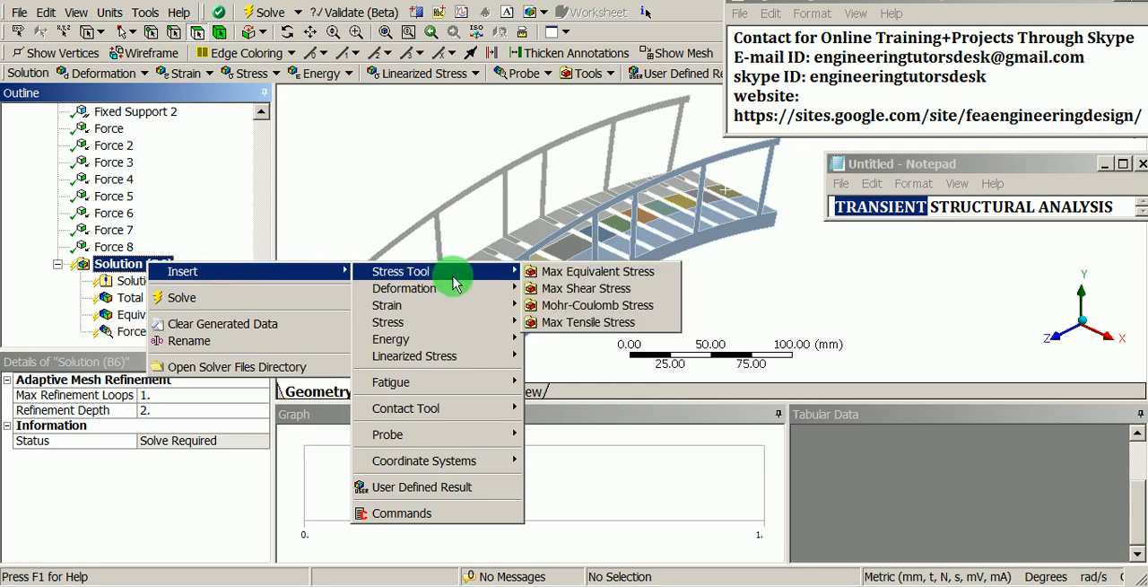
mouse_move(468, 435)
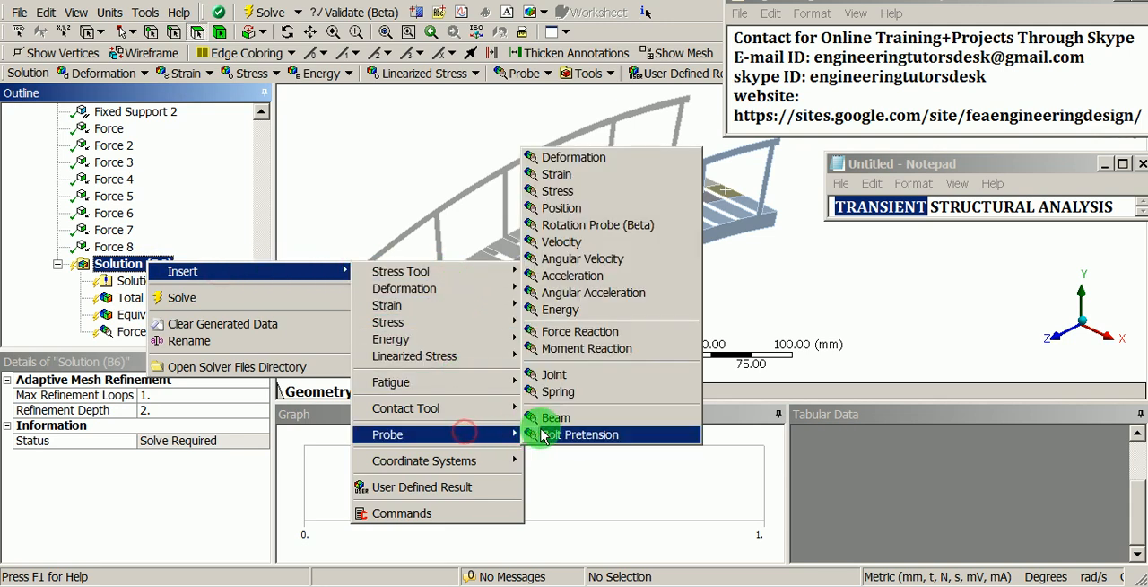
click(602, 332)
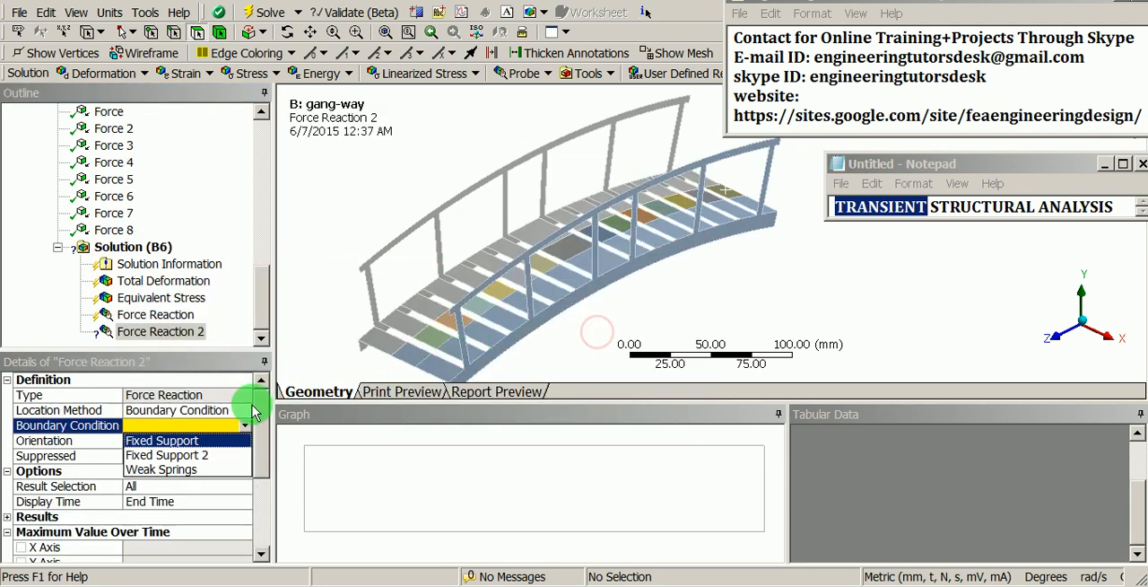
click(205, 456)
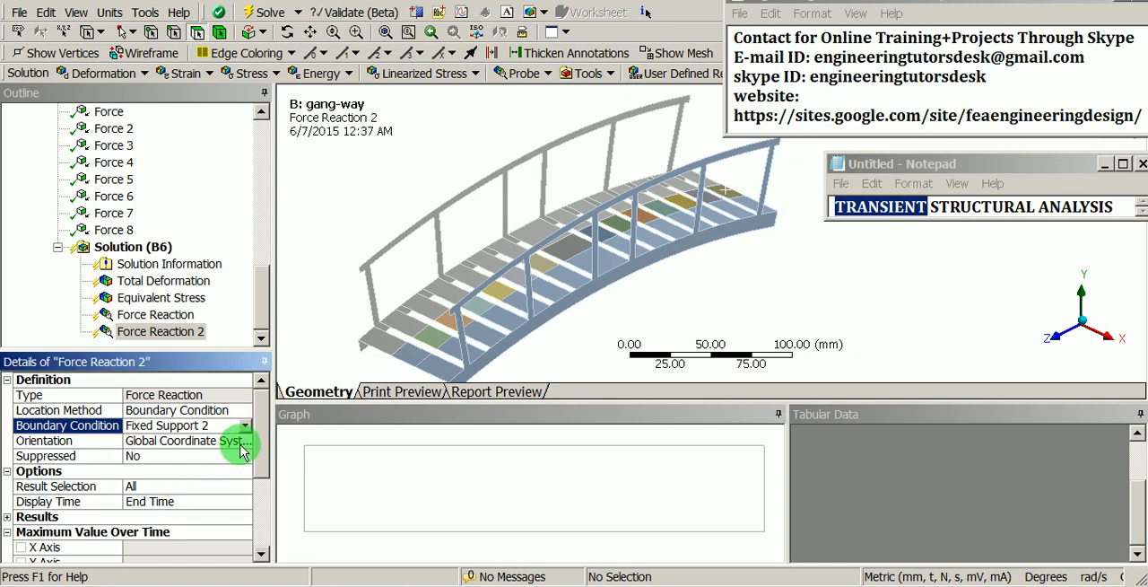
Step: Solve the transient structural analysis with the deformation, stress and force reaction results
right_click(139, 245)
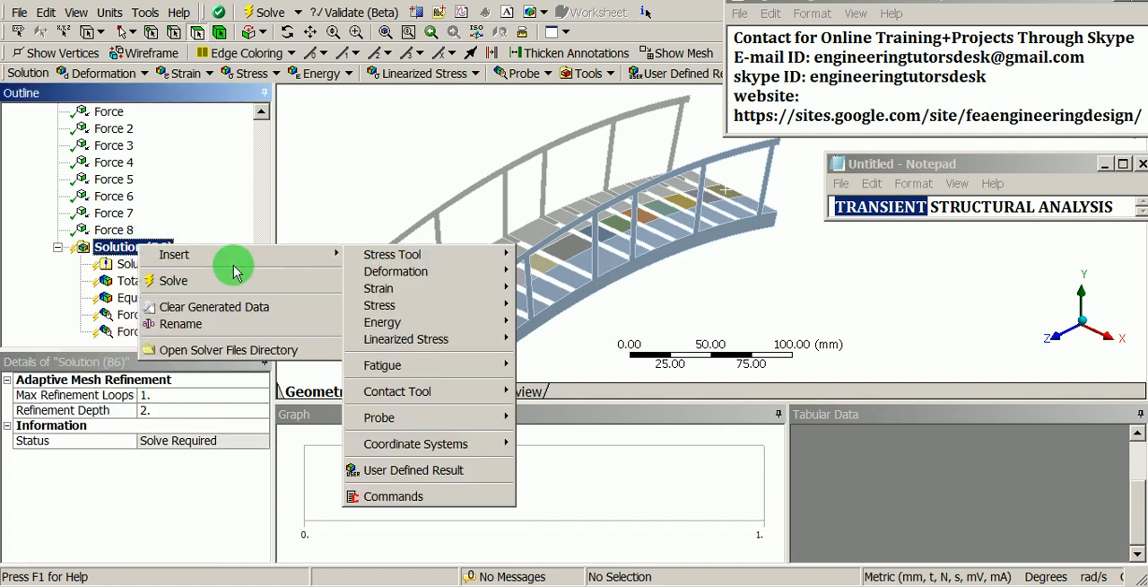
click(194, 281)
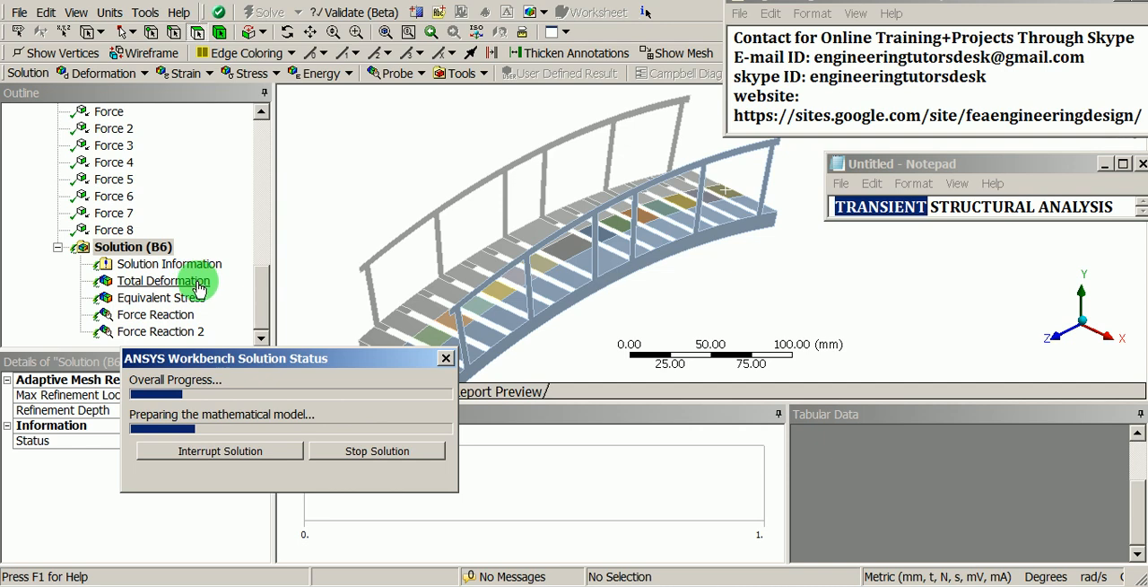
click(150, 246)
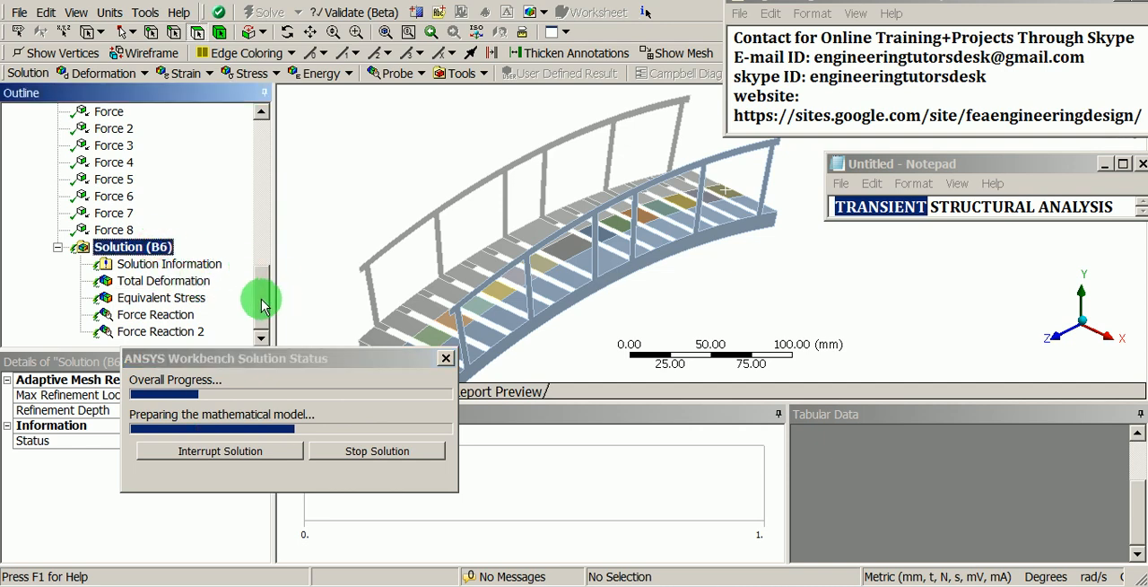
Step: Move the solution status window aside and examine the mesh statistics for the node and element counts
drag(261, 305, 257, 154)
click(55, 163)
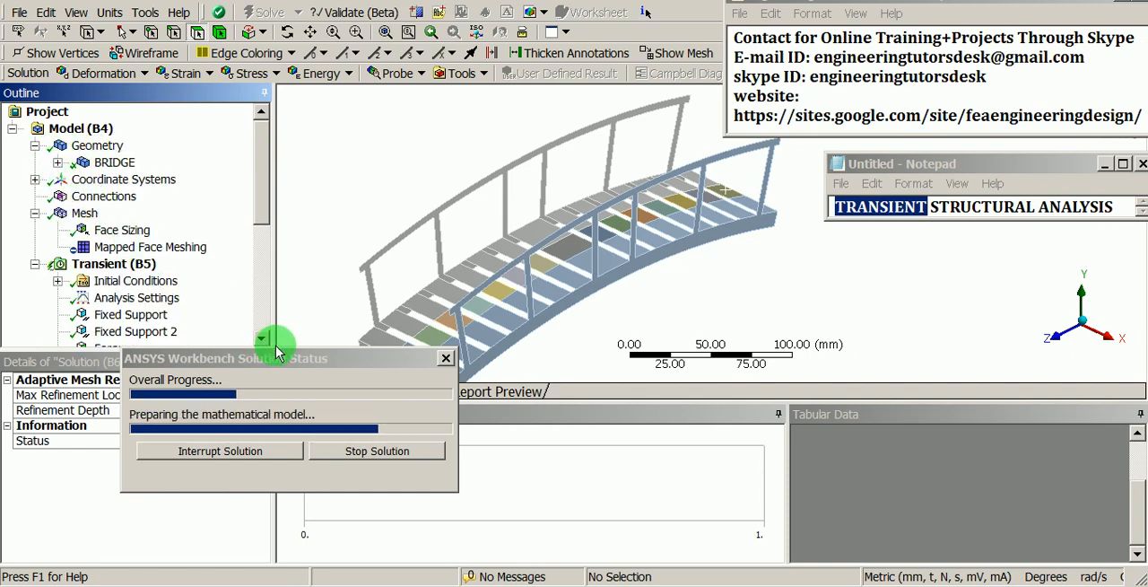
drag(282, 360, 467, 411)
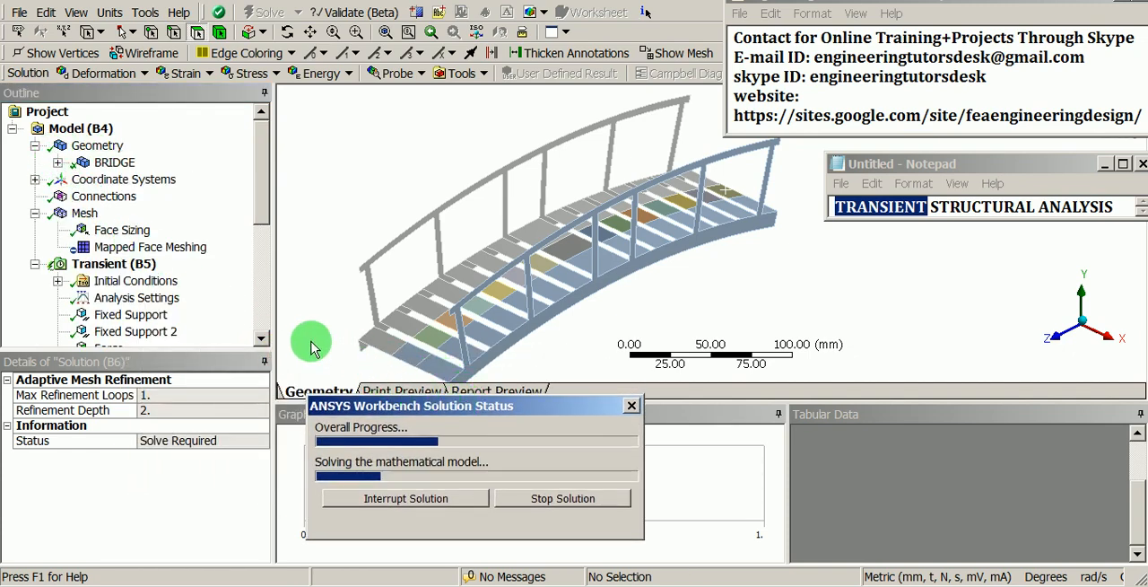
click(85, 214)
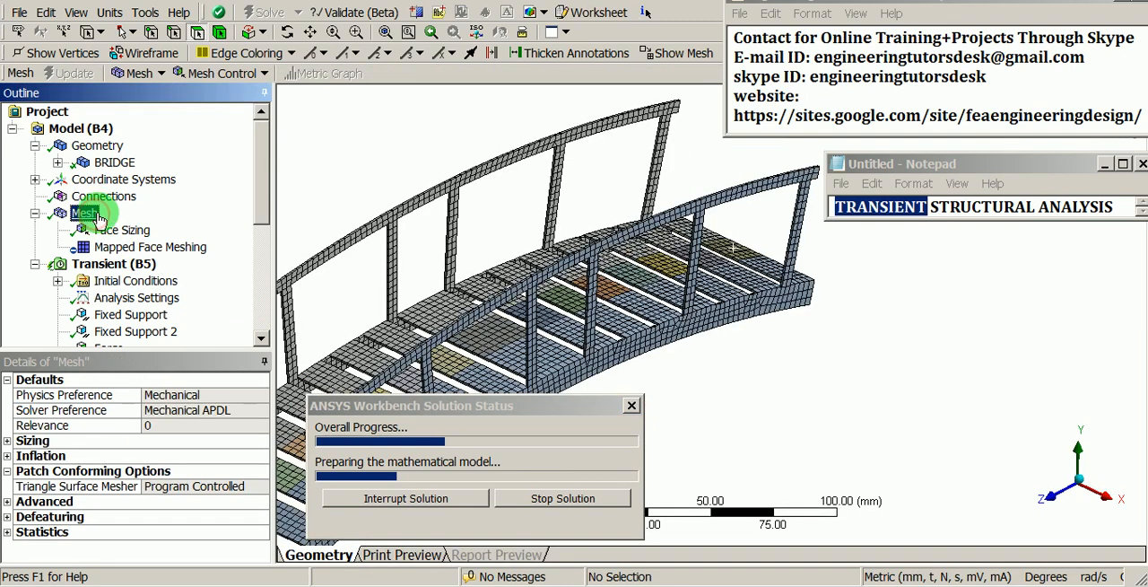
click(99, 360)
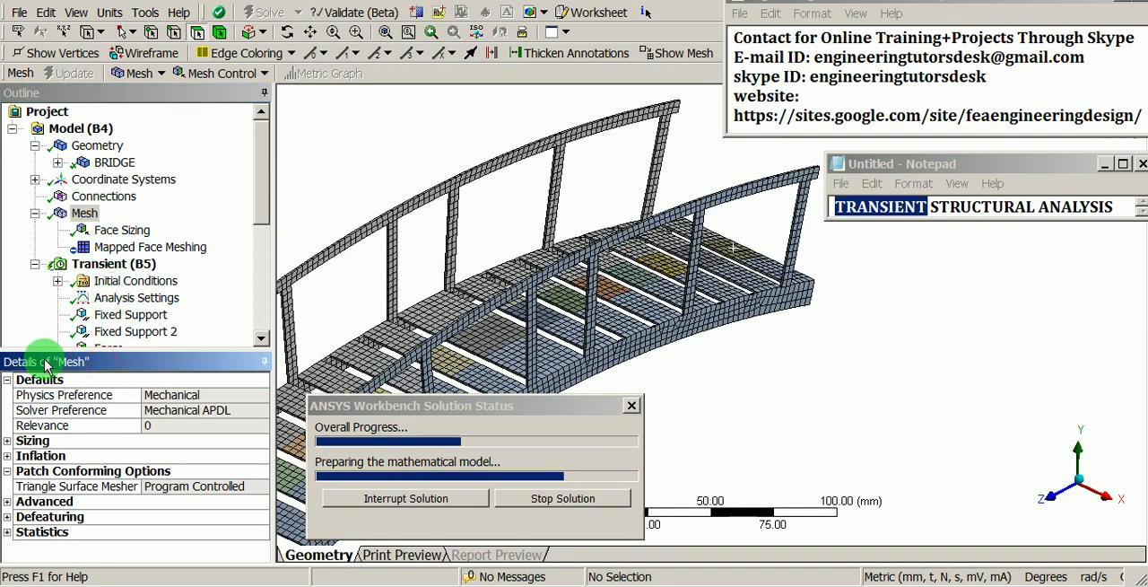
click(7, 533)
scroll(74, 533, down, 1)
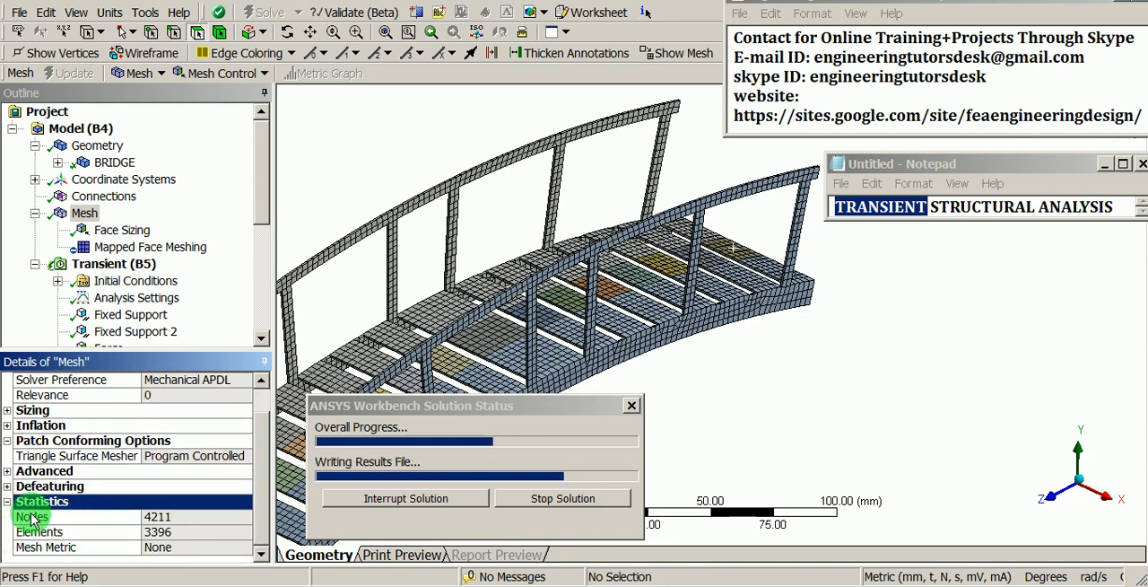
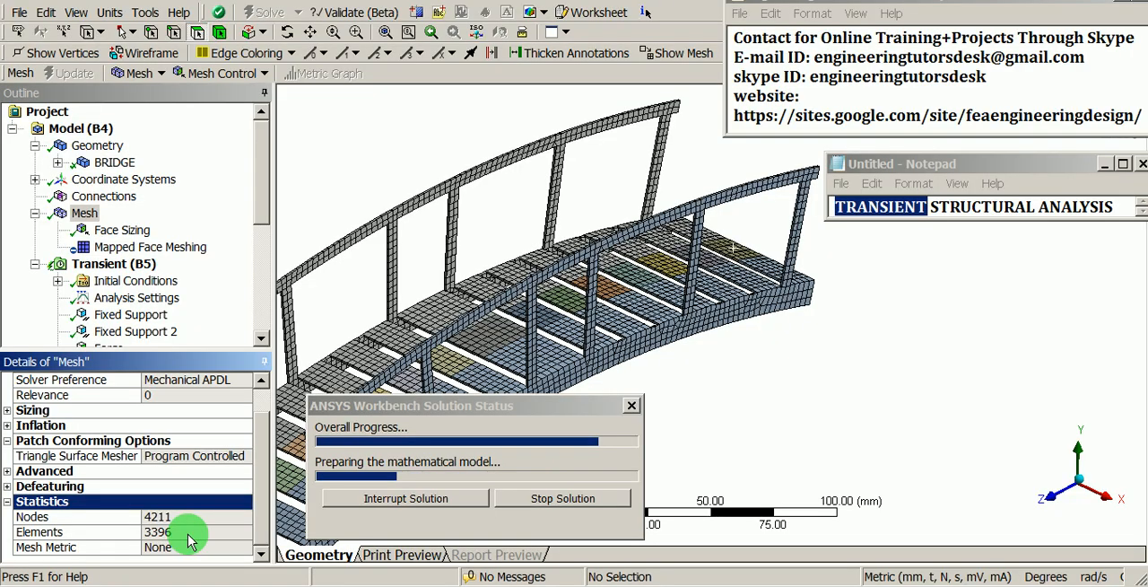
Step: Display the Total Deformation result on the bridge and play its animation over time
middle_drag(508, 248, 708, 211)
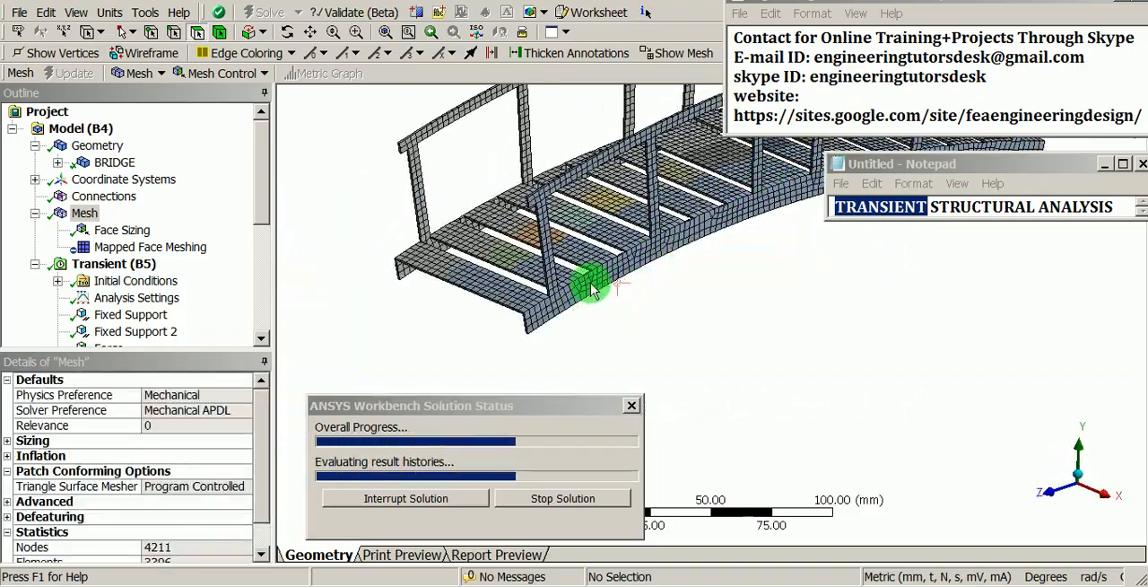
shift+middle_drag(594, 284, 562, 401)
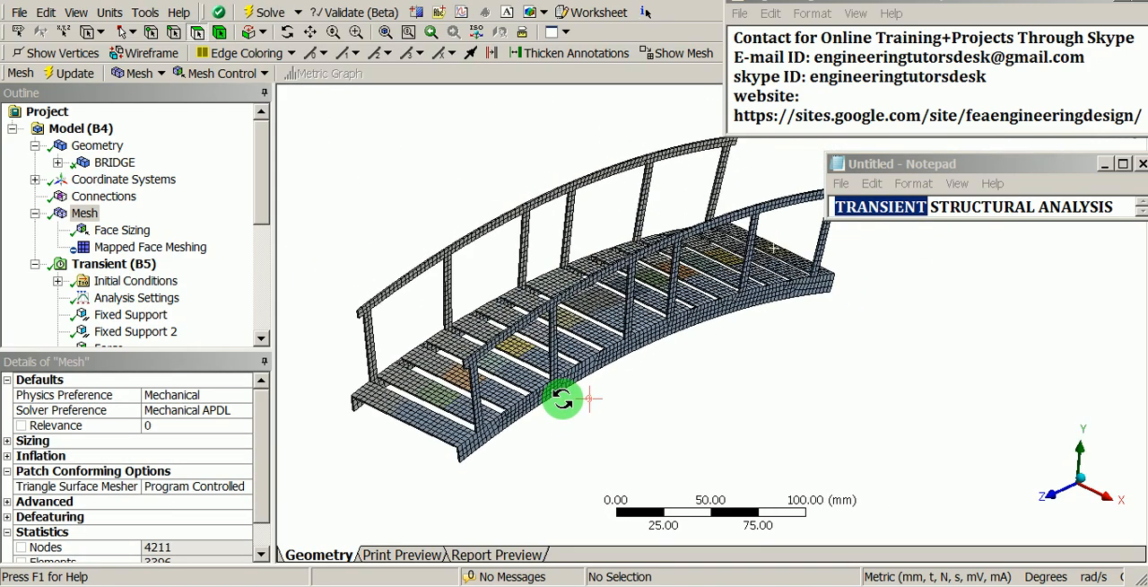
click(477, 32)
middle_drag(727, 333, 570, 341)
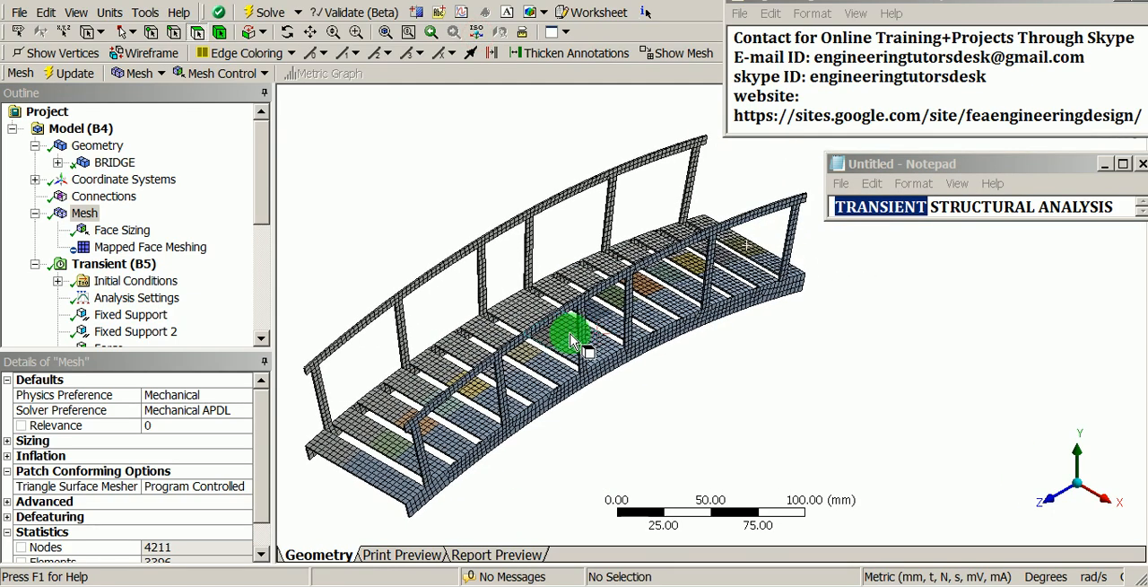
drag(257, 180, 263, 290)
click(184, 284)
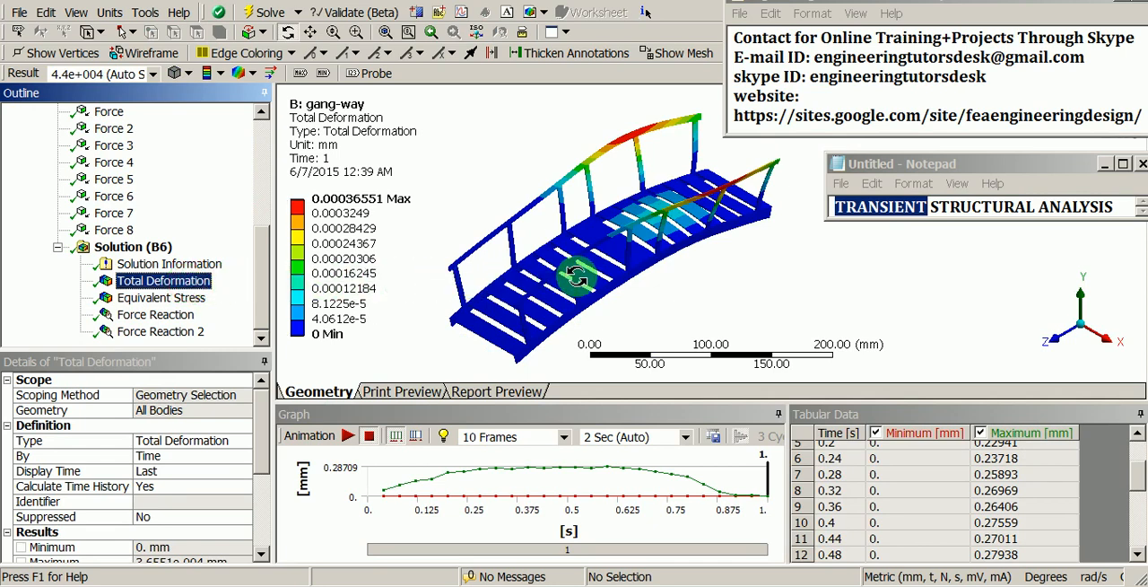
middle_drag(577, 277, 579, 258)
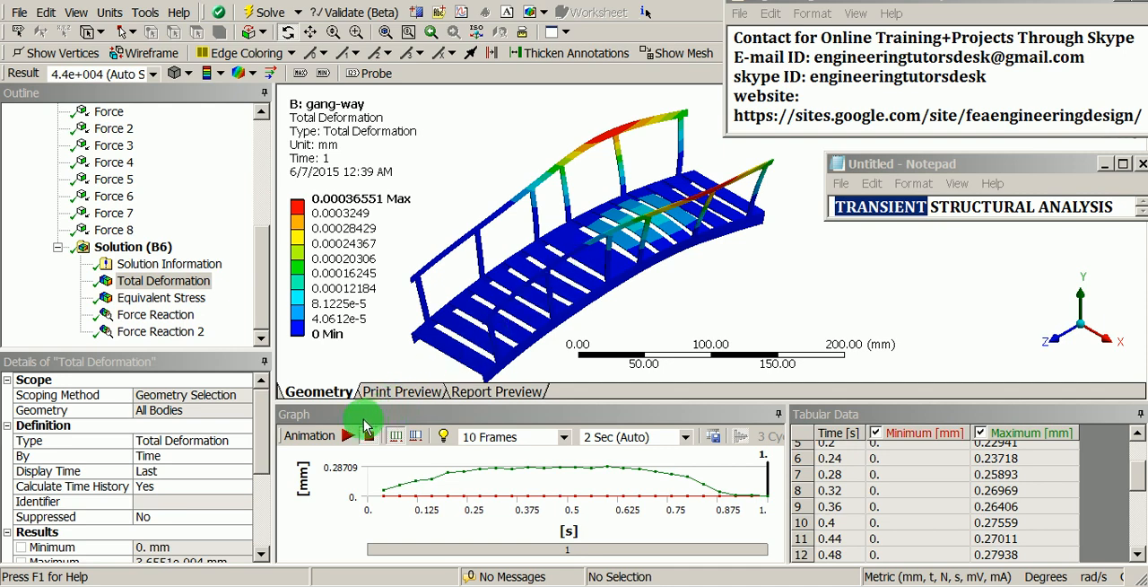
click(346, 437)
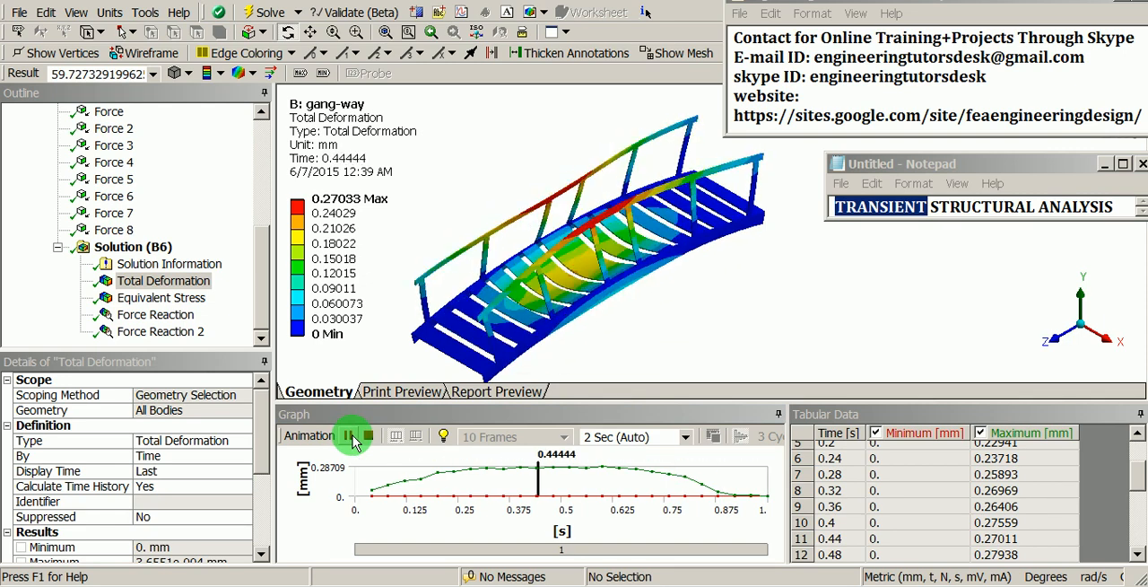
Step: Auto-hide the graph and tabular data panes and shift the Untitled Notepad window away from the animated bridge
click(1135, 418)
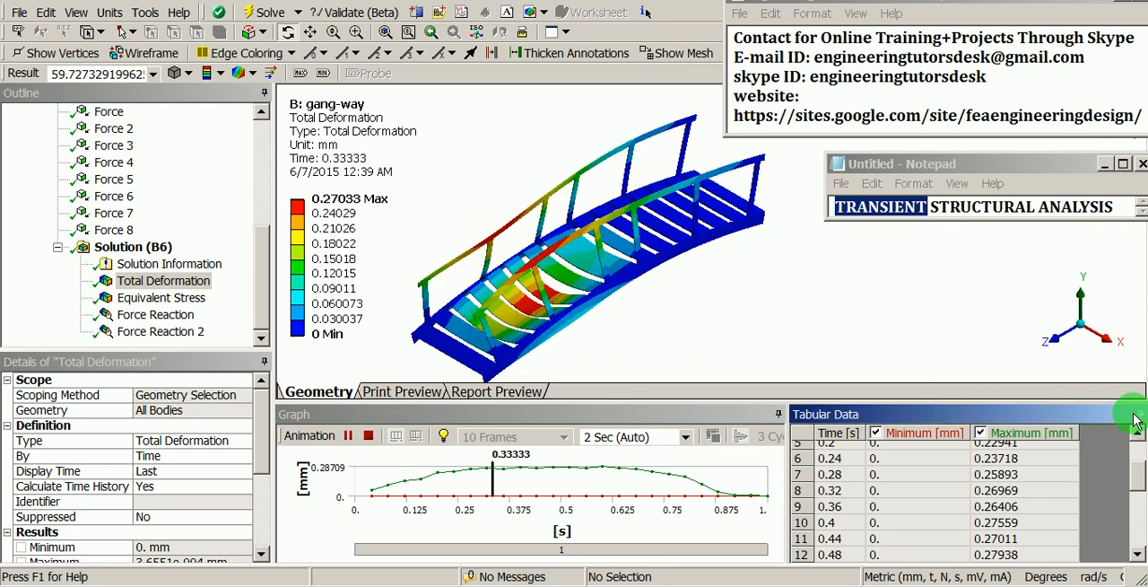
click(1120, 414)
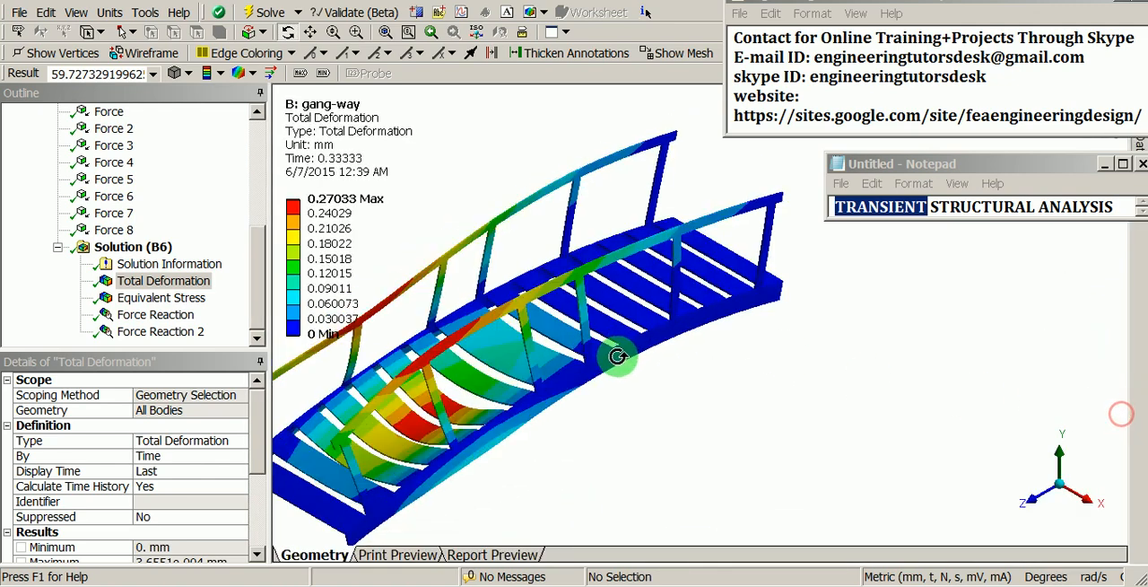
drag(612, 349, 665, 353)
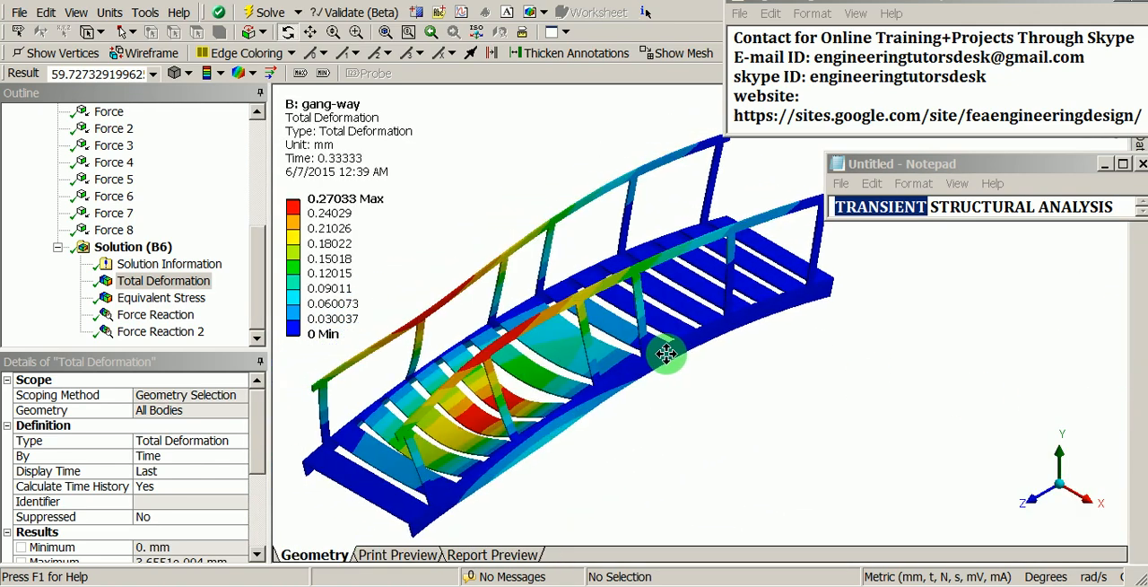
drag(937, 169, 970, 172)
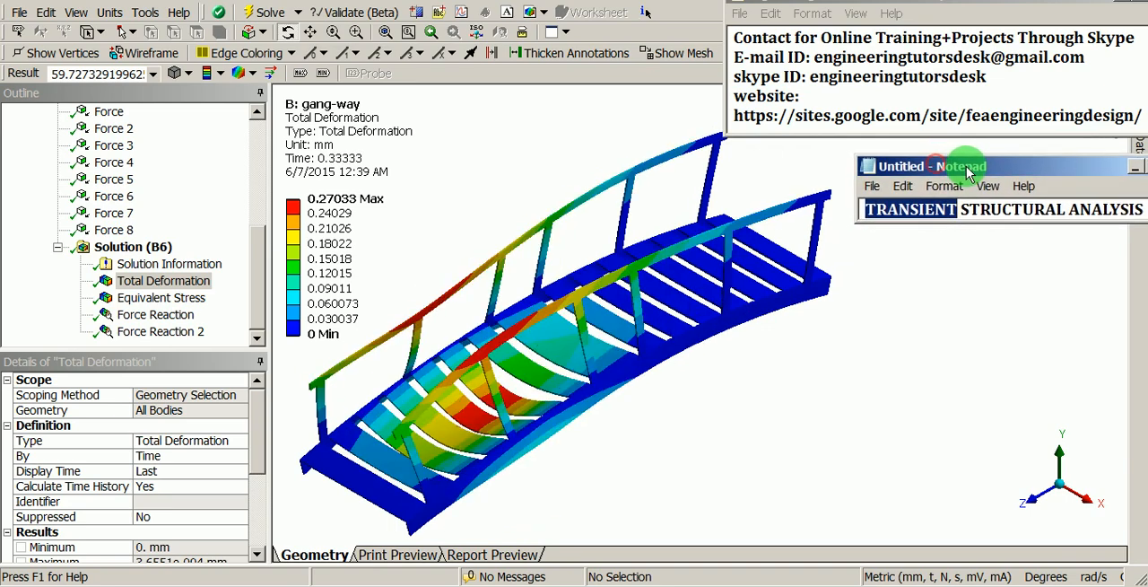
drag(714, 226, 704, 249)
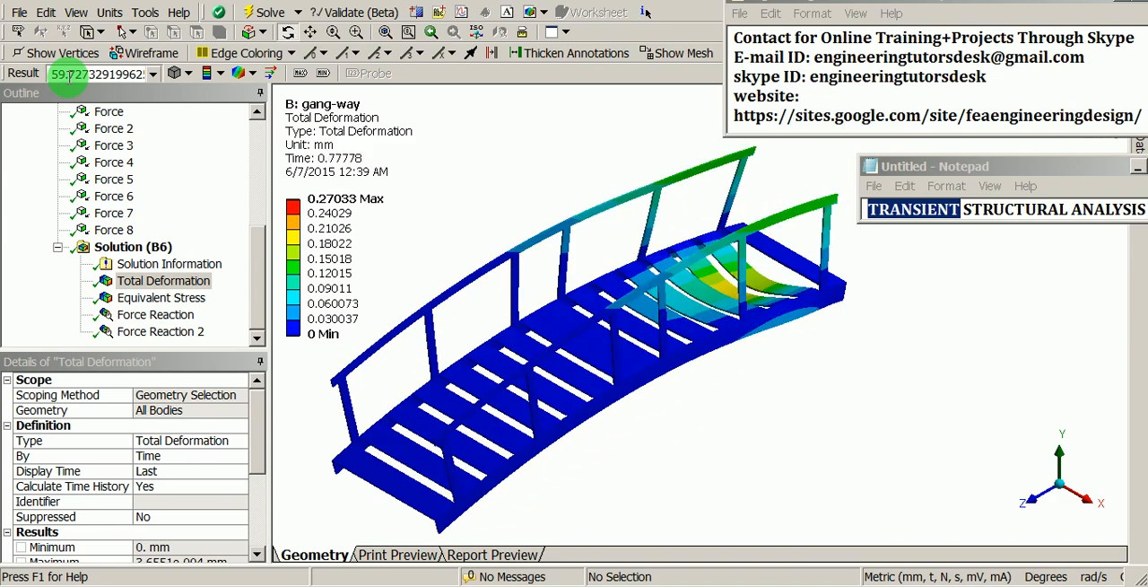
Step: Set the deformation display to 1.0 (True Scale) and replay the Total Deformation animation, viewing the bridge from its end
click(153, 74)
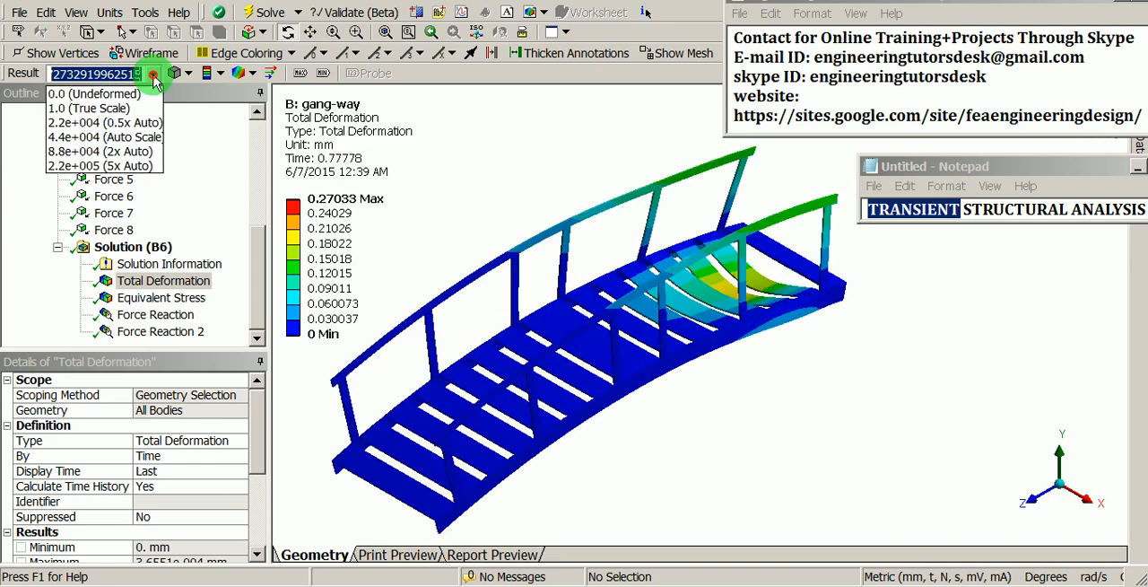
click(134, 108)
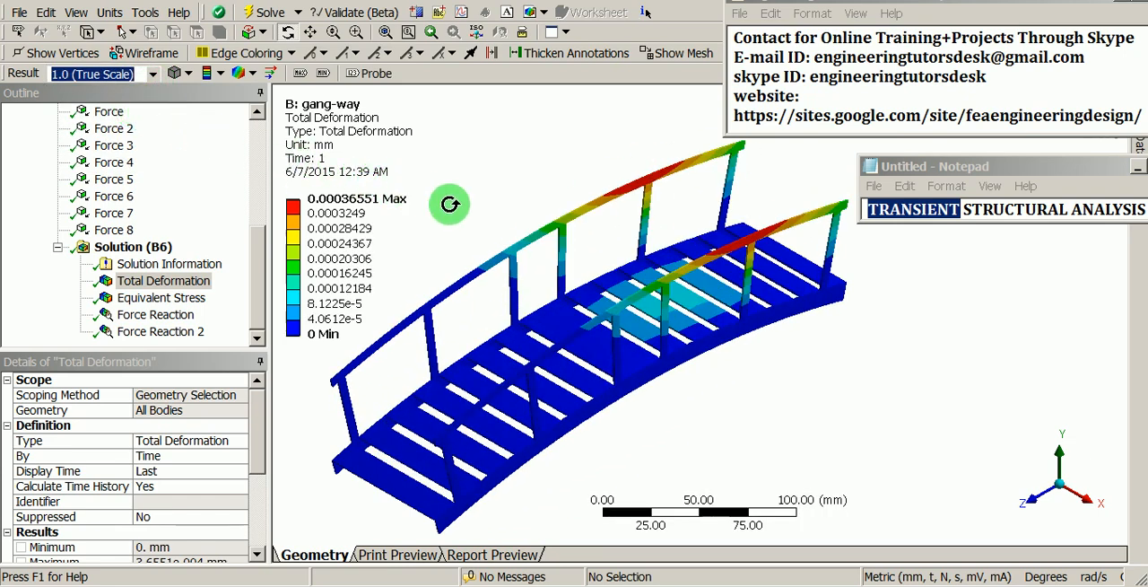
drag(1013, 166, 1019, 216)
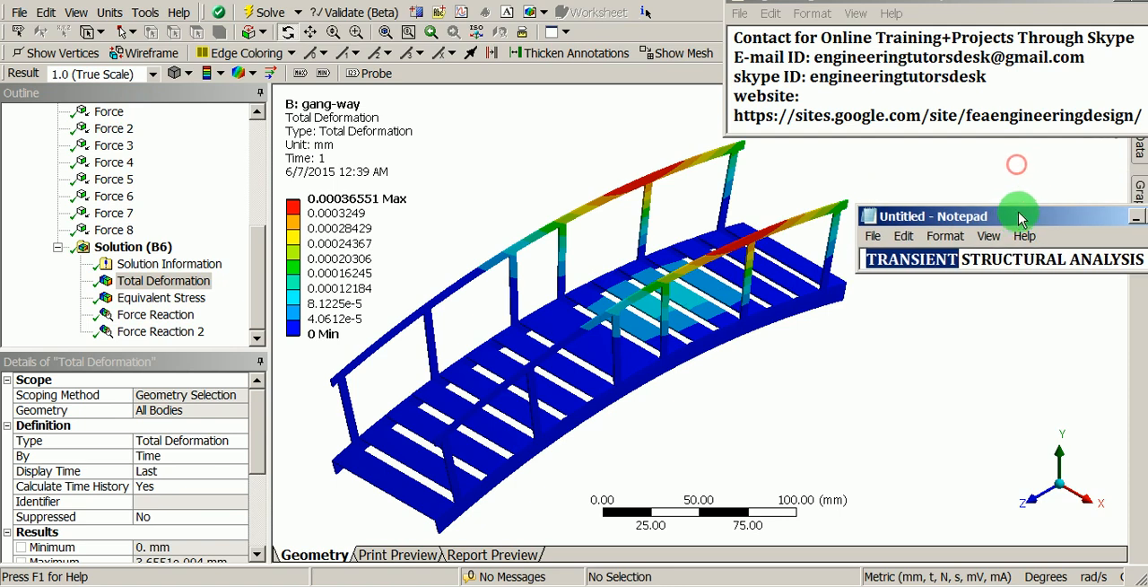
click(1140, 188)
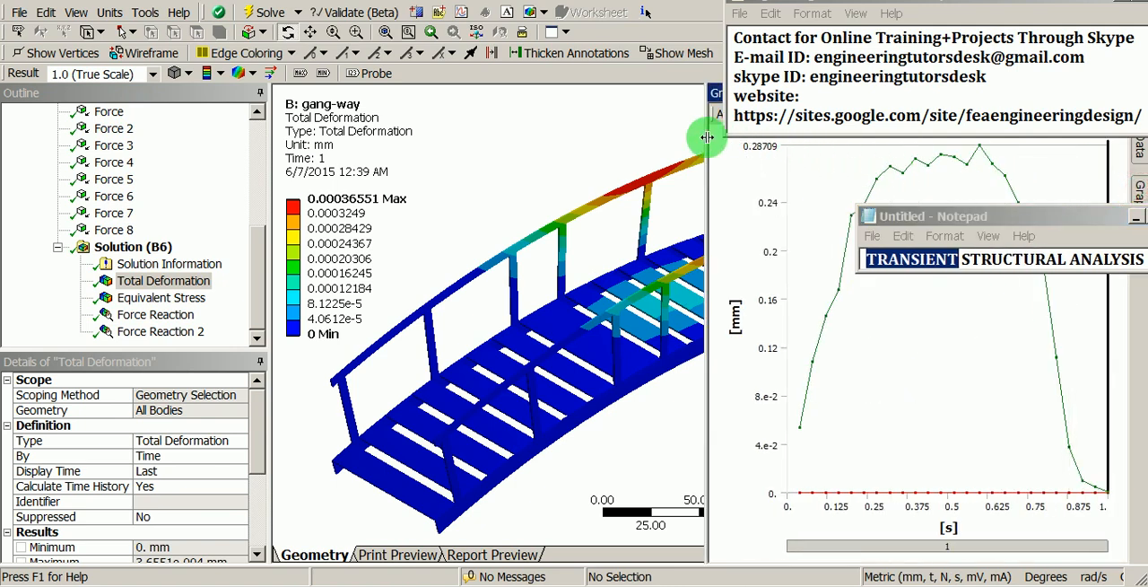
drag(707, 137, 634, 134)
click(707, 114)
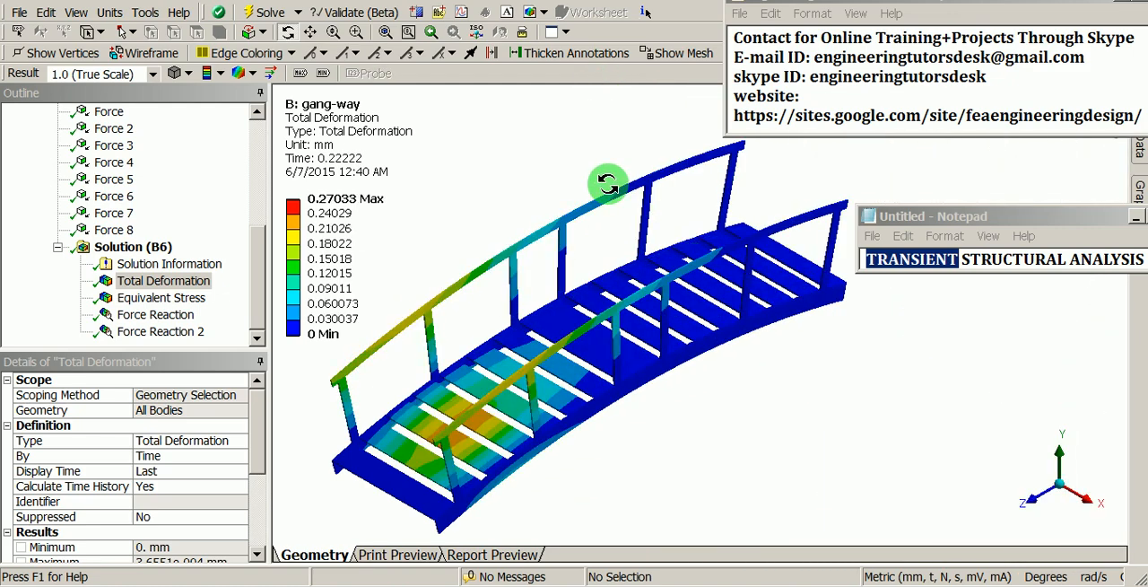
drag(602, 197, 643, 250)
drag(649, 345, 294, 207)
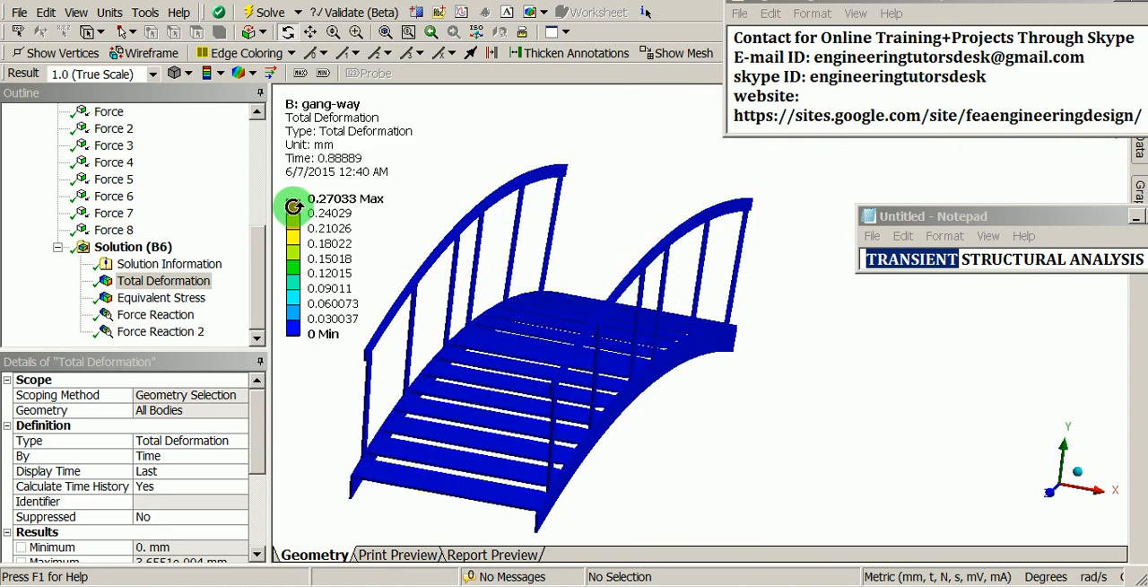
Step: Set the deformation display scale to 8.8e+004 (2x Auto) and replay the animation, examining the exaggerated deflection of deck and railings
click(153, 75)
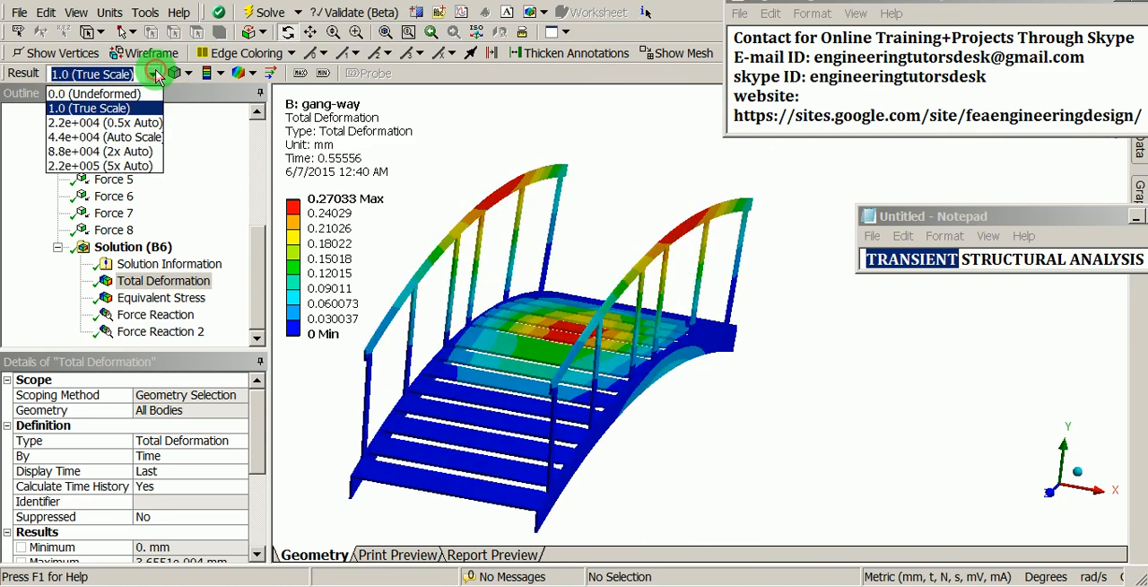
click(144, 150)
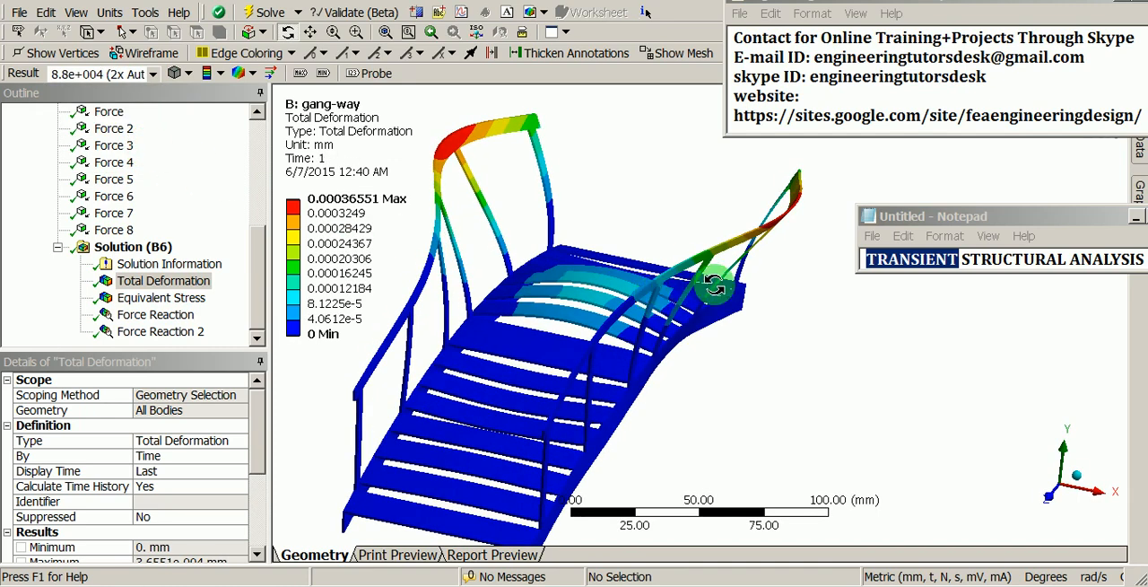
click(1139, 189)
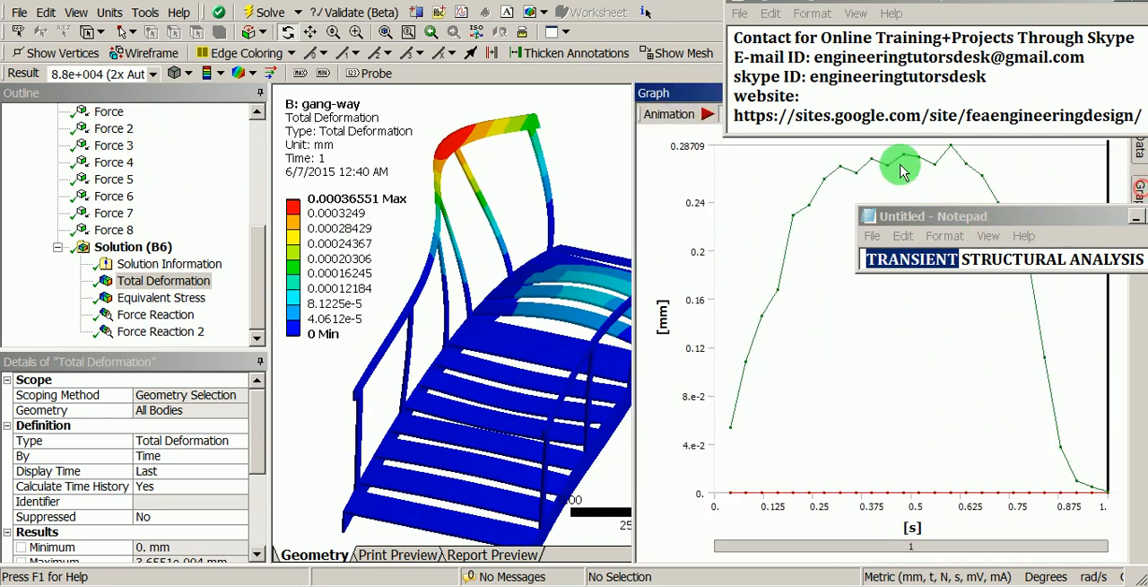
click(708, 114)
drag(547, 229, 565, 271)
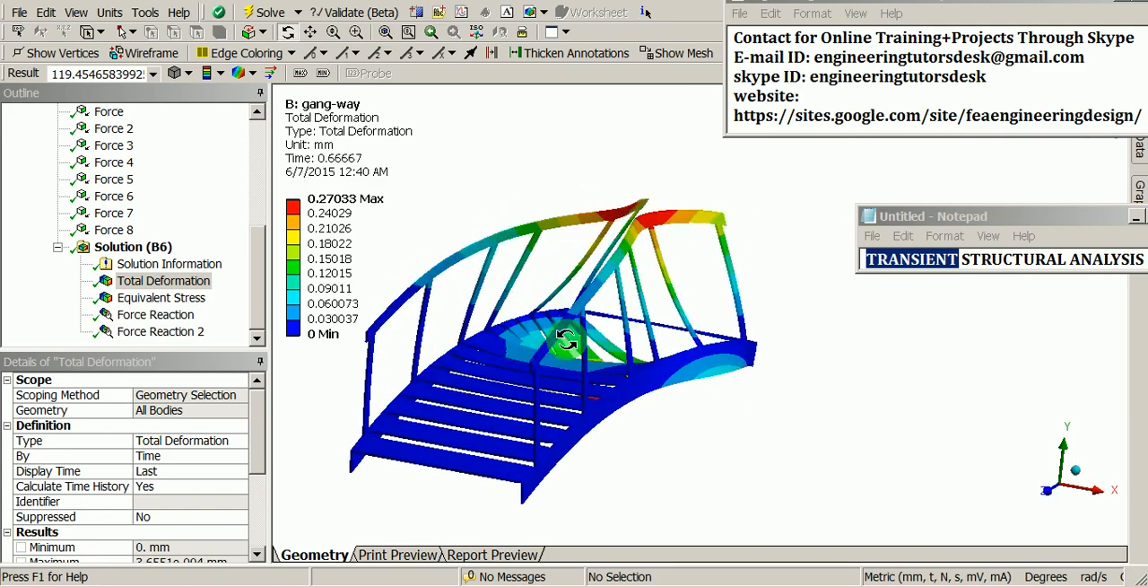
drag(565, 339, 634, 335)
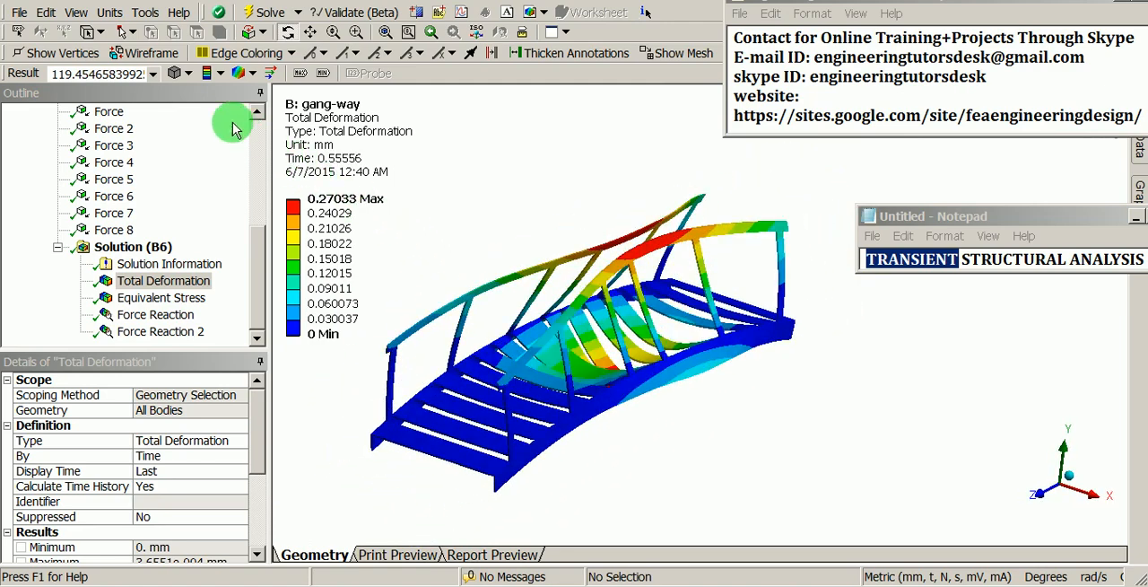
Step: Set the deformation display scale to 2.2e+004 (0.5x Auto) and play the Total Deformation animation again
click(154, 73)
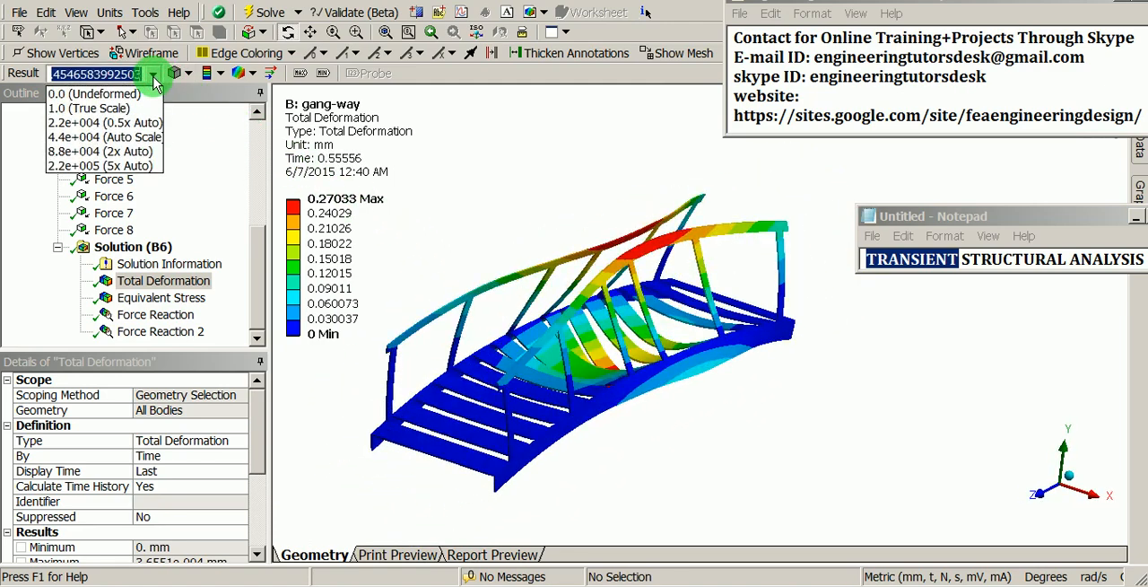
click(140, 124)
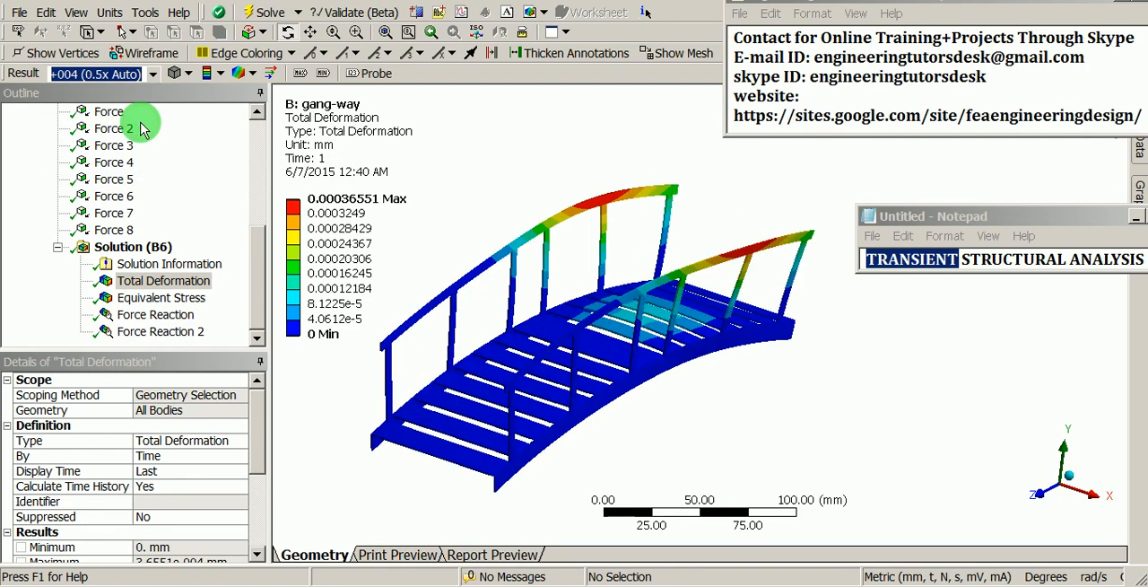
click(1138, 192)
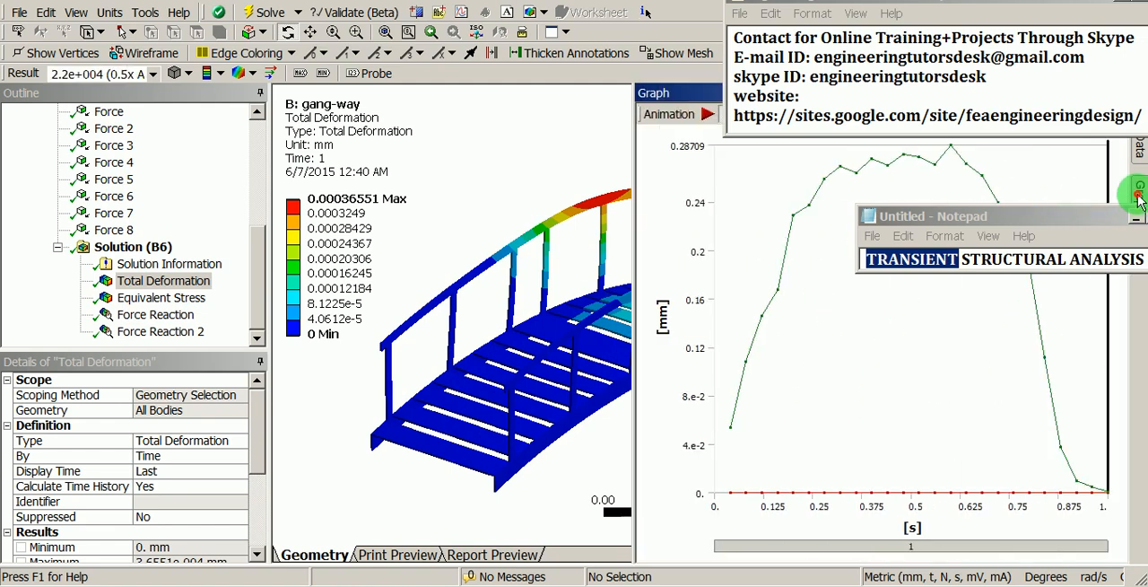
click(707, 114)
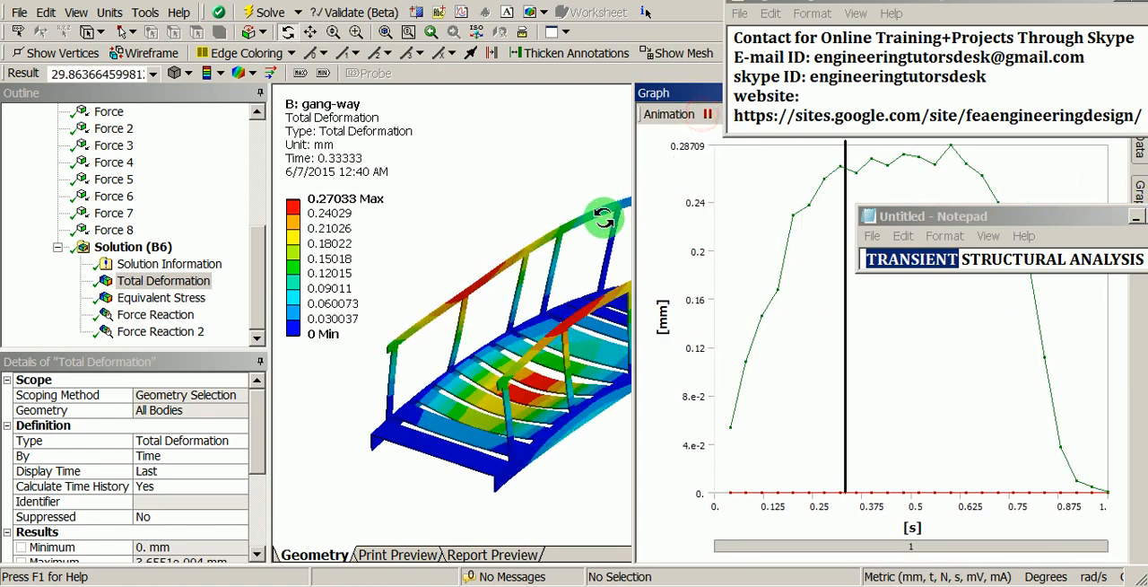
click(521, 78)
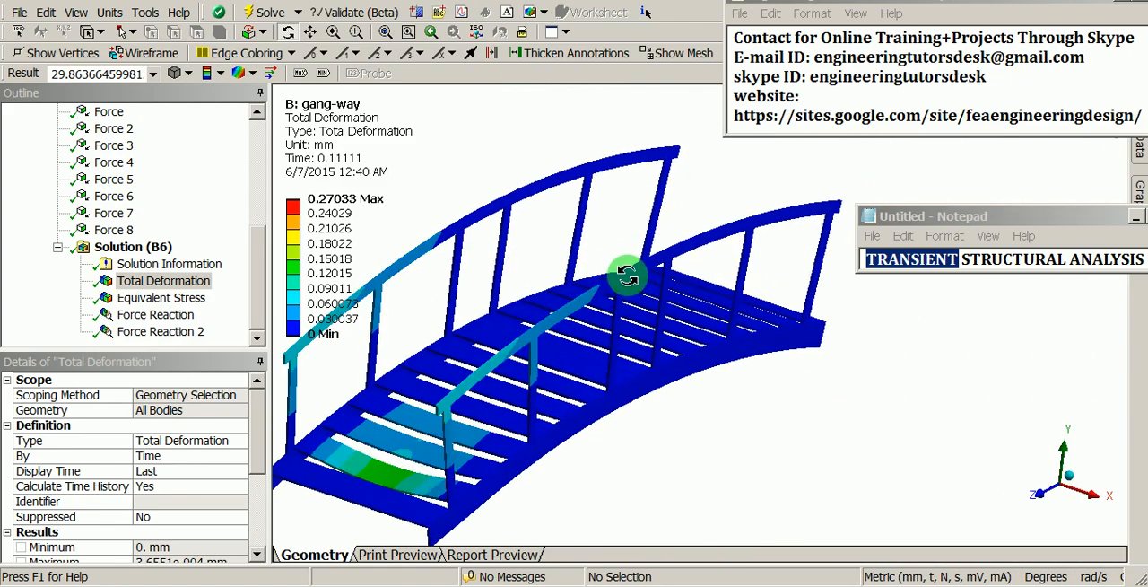
ctrl+middle_drag(585, 287, 619, 286)
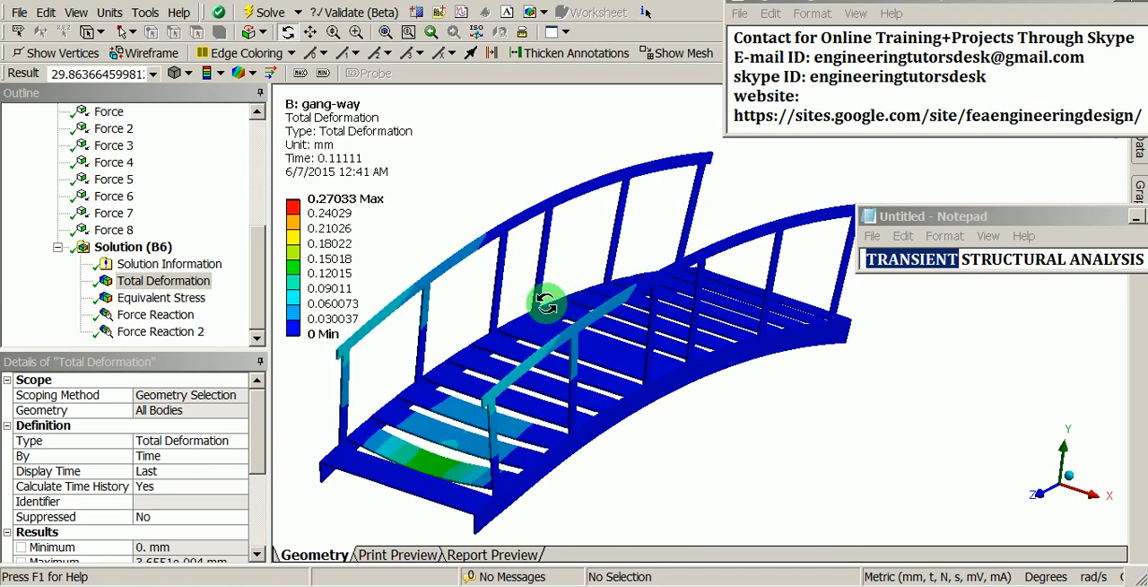
Step: Display the Force Reaction result at the Fixed Support and bring up its tabular data
click(175, 315)
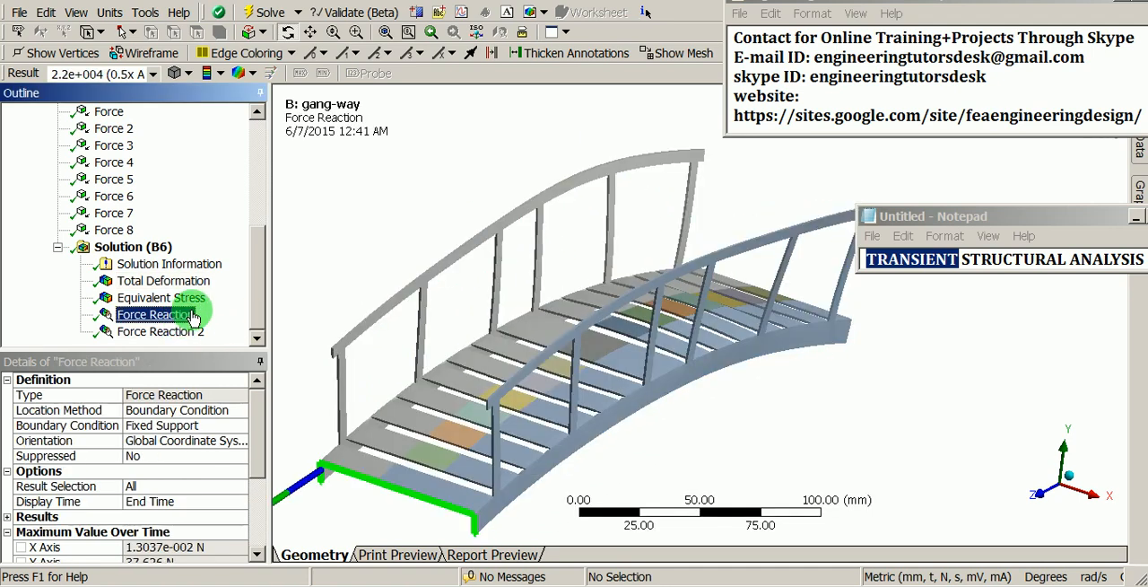
drag(512, 231, 530, 374)
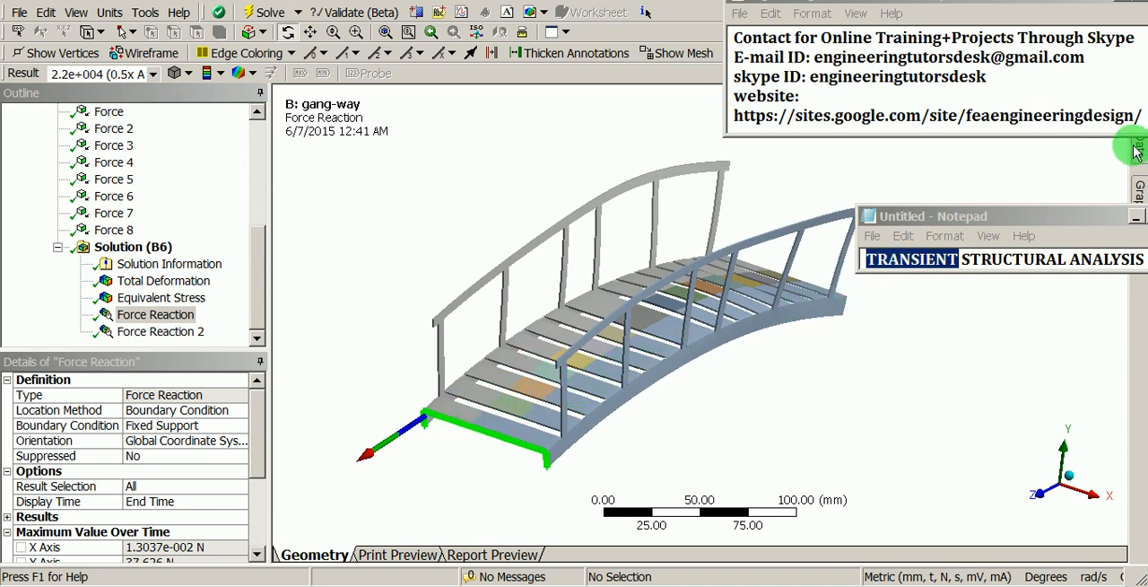
mouse_move(1139, 148)
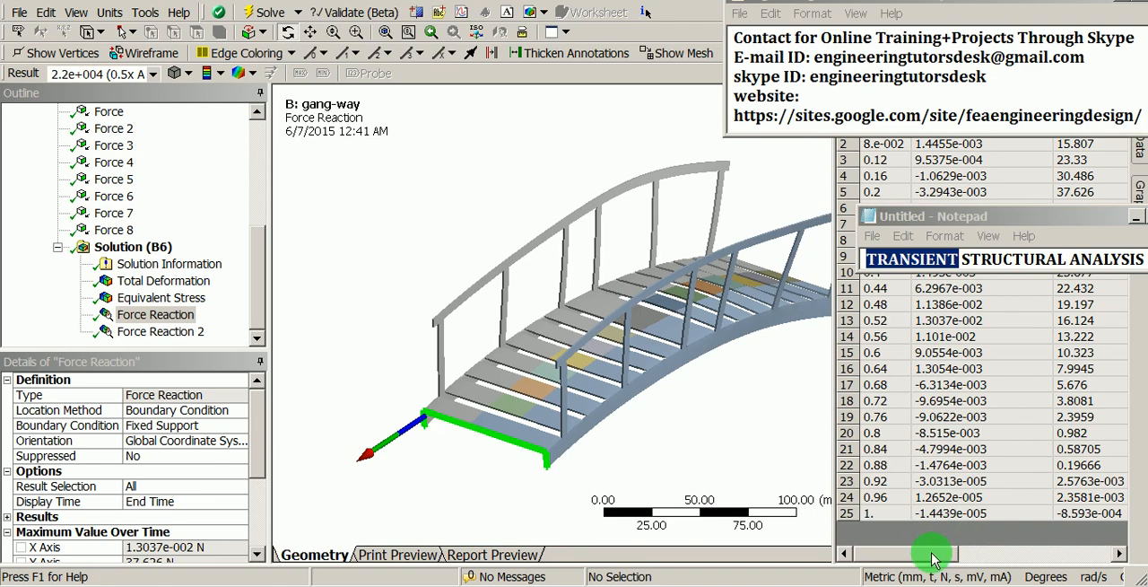
Step: Move the contact-details Notepad window off the results table and examine the X, Y and Z force reactions over time
mouse_move(953, 550)
mouse_down()
mouse_move(990, 551)
mouse_move(939, 556)
mouse_up()
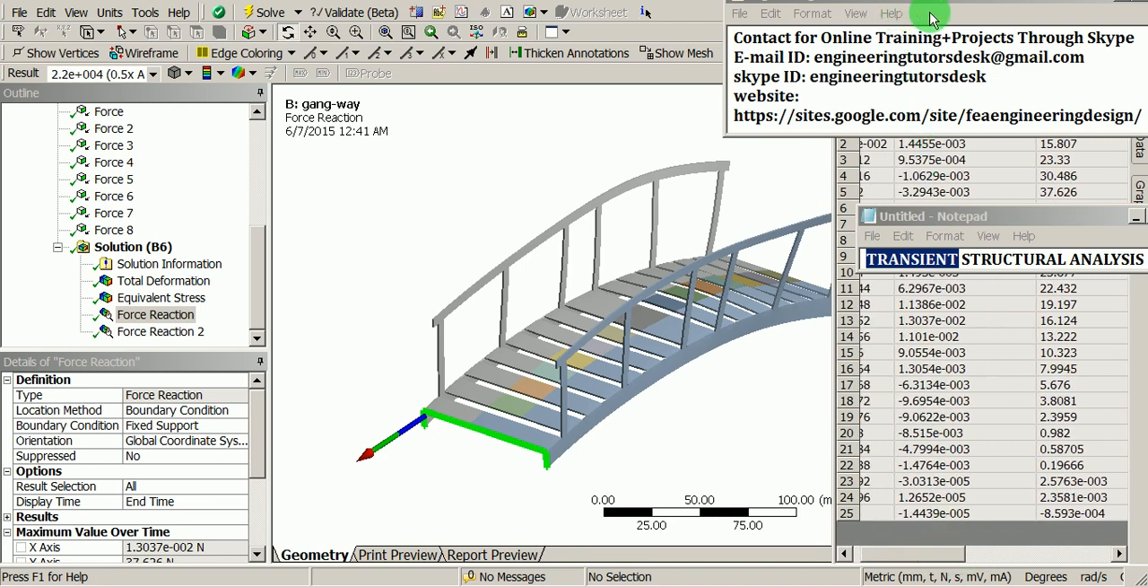
drag(938, 3, 270, 435)
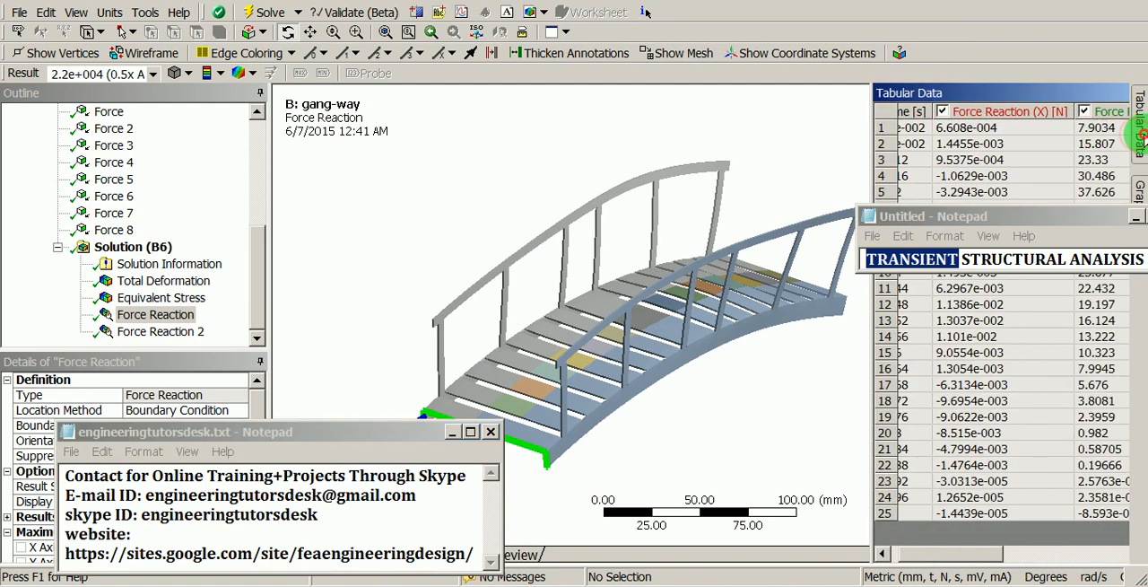
click(960, 131)
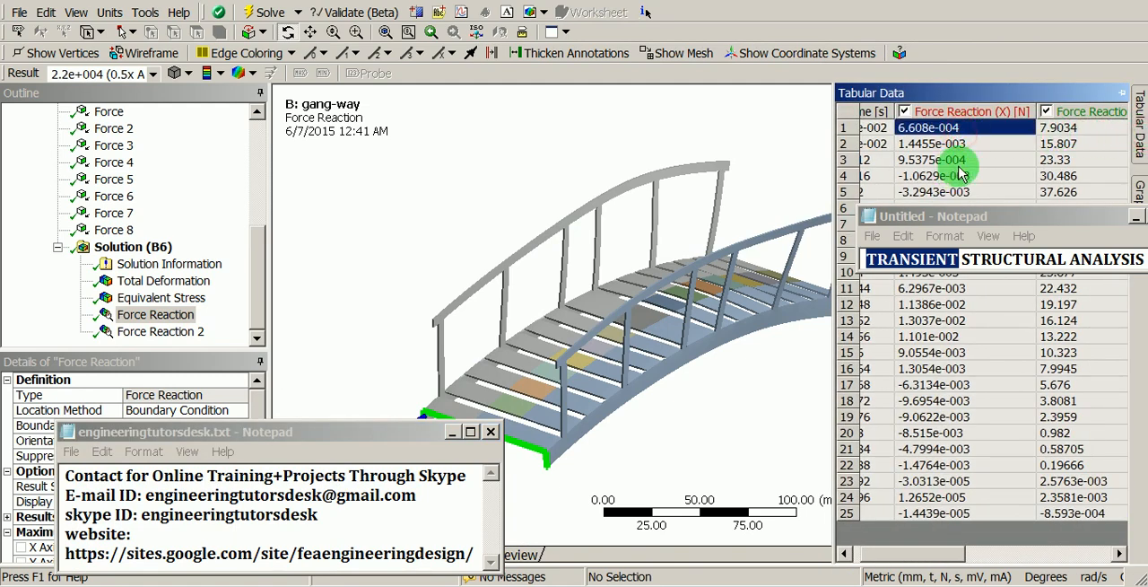
drag(938, 554, 1032, 552)
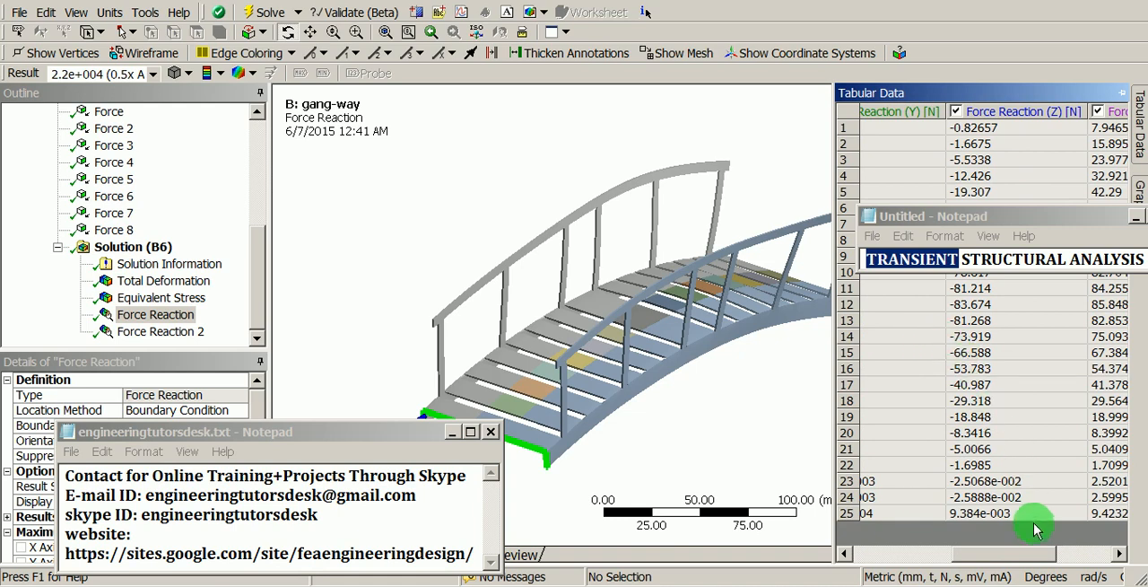
Step: Copy the Force Reaction (Y) column from the tabular data of the Force Reaction result
drag(1025, 556, 974, 549)
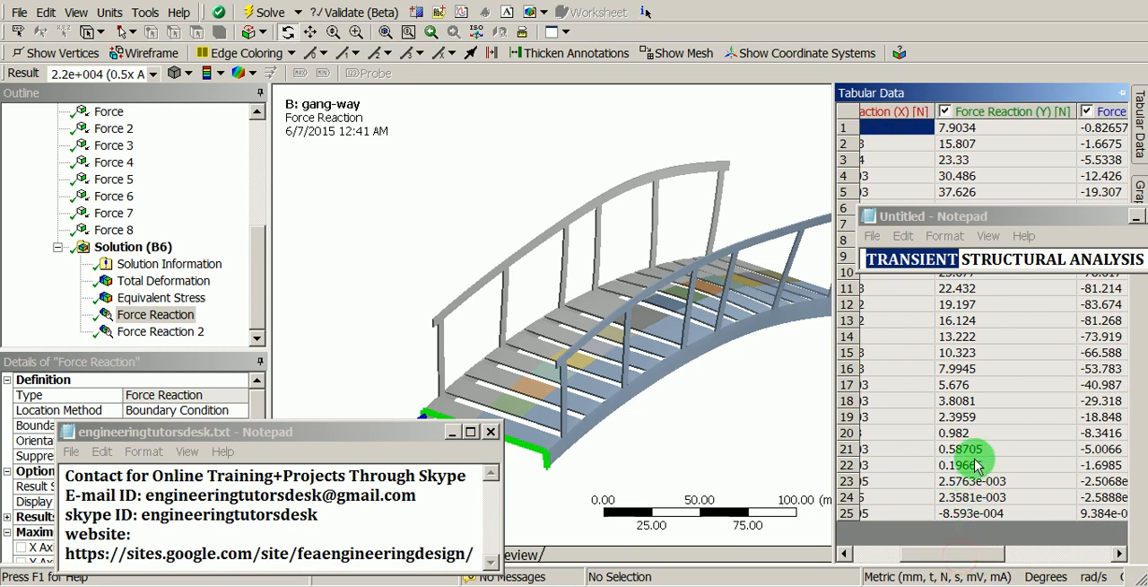
click(991, 112)
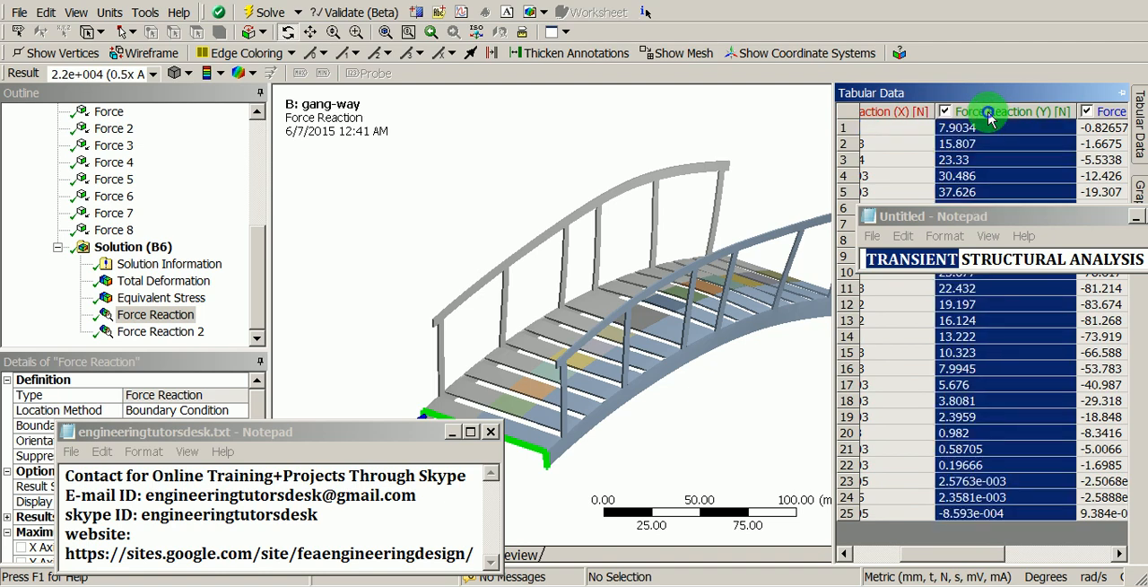
right_click(991, 118)
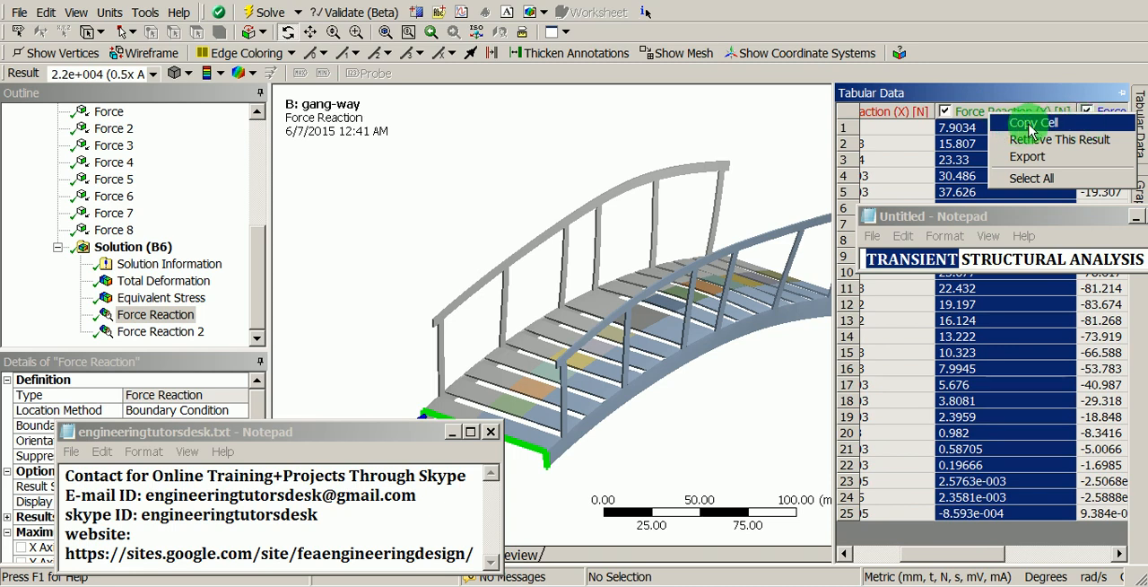
click(1032, 124)
drag(726, 199, 711, 225)
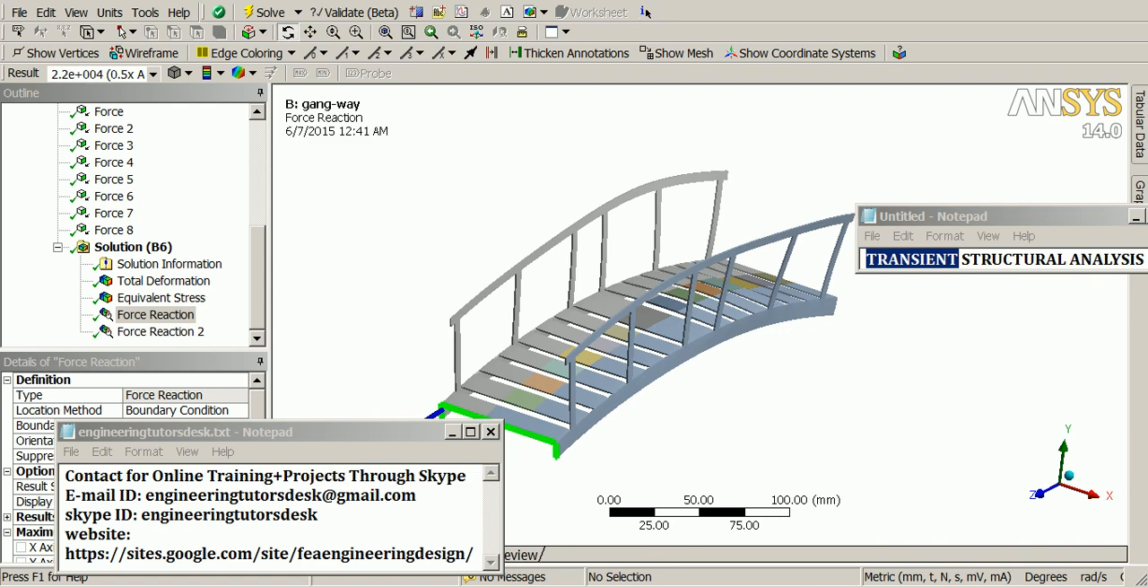
Step: Switch to Excel, create a blank workbook and paste the copied Y reaction values starting at cell B1
click(612, 585)
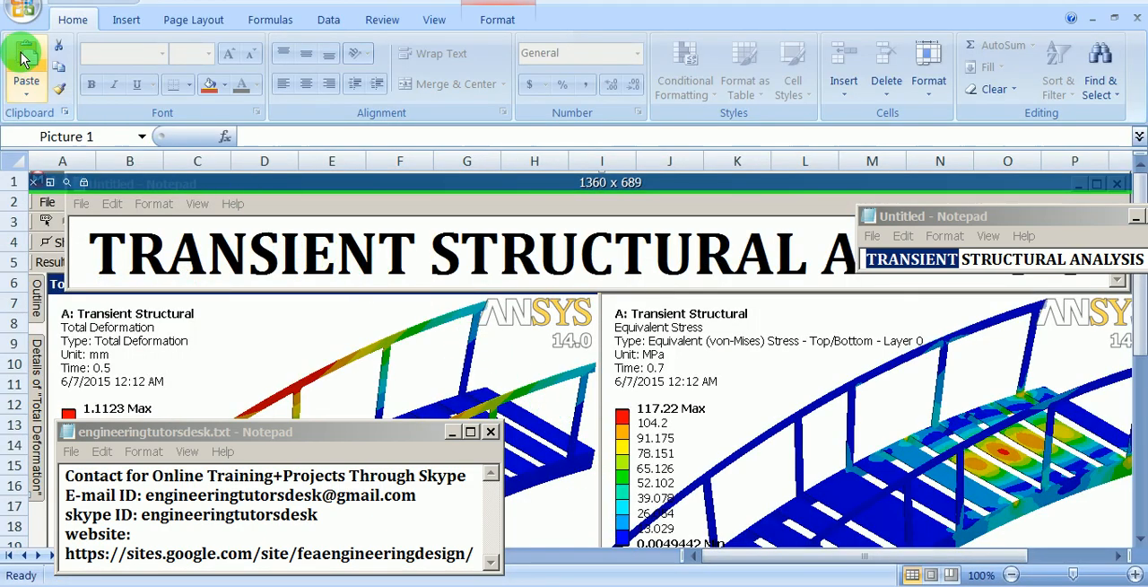
click(22, 11)
click(38, 52)
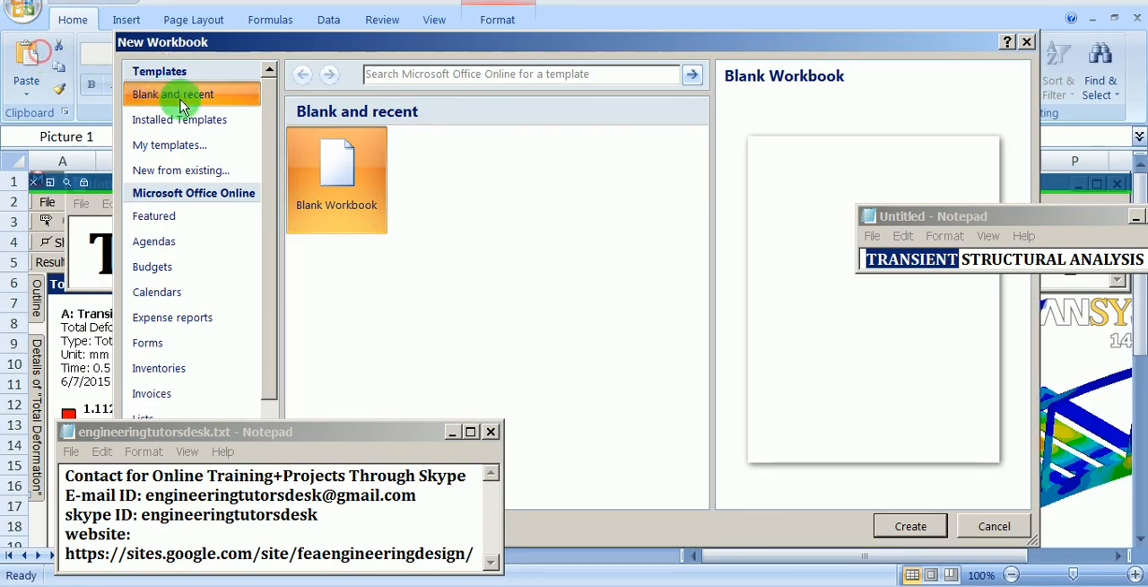
click(895, 526)
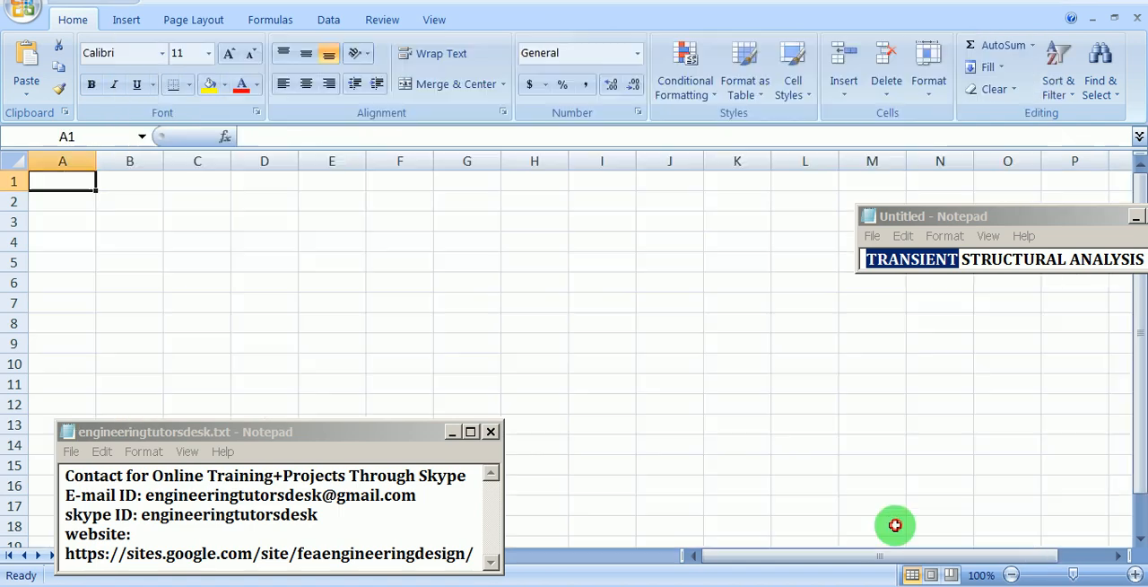
click(121, 191)
key(ctrl+v)
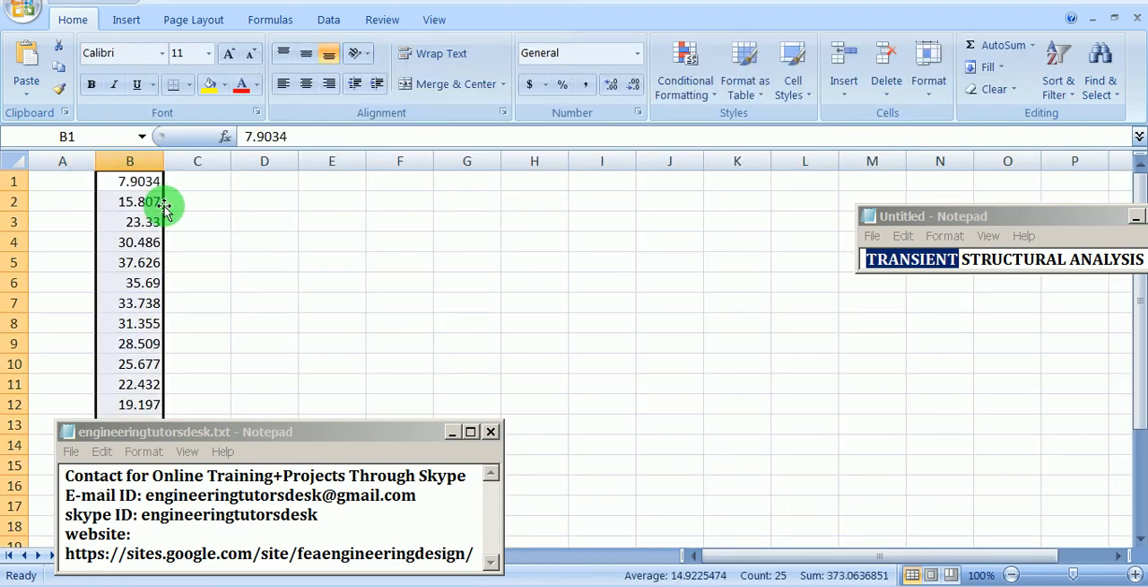
Step: Switch back to ANSYS Mechanical and copy the Time column of the Force Reaction table
key(alt+Tab)
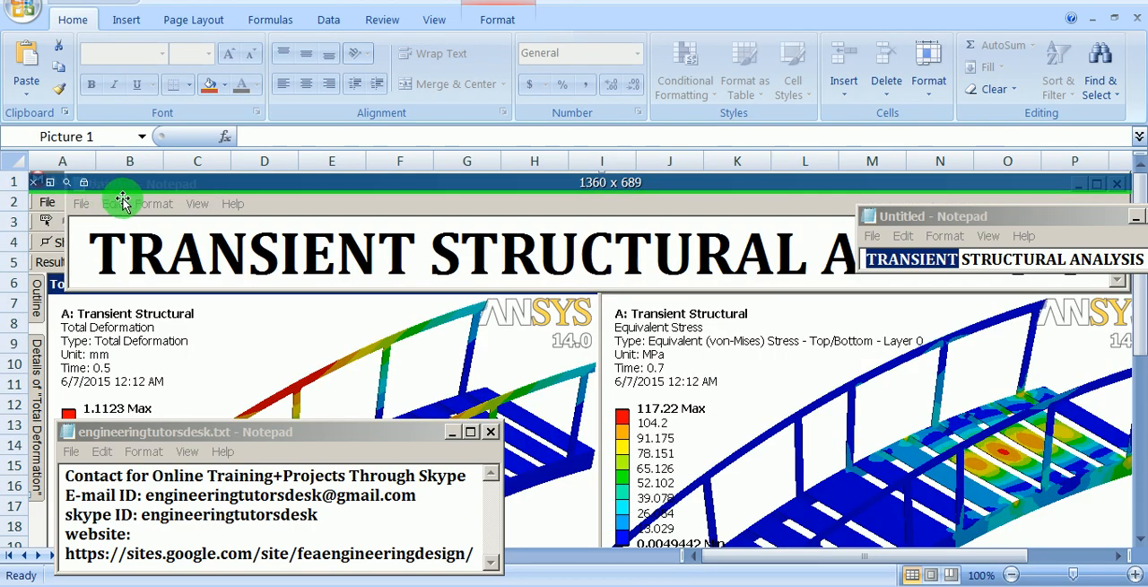
key(Delete)
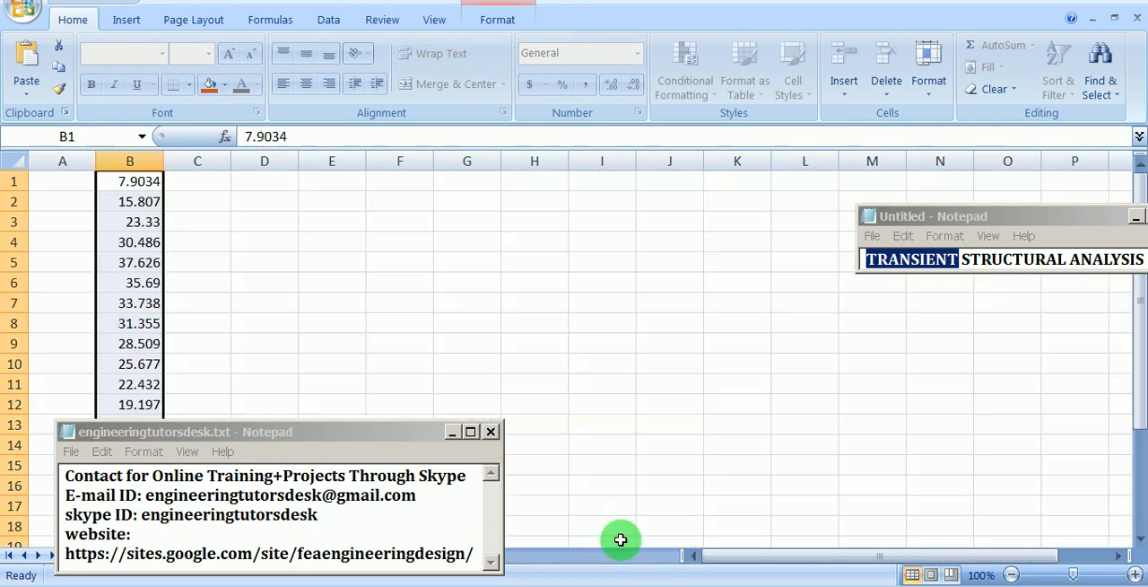
key(alt+Tab)
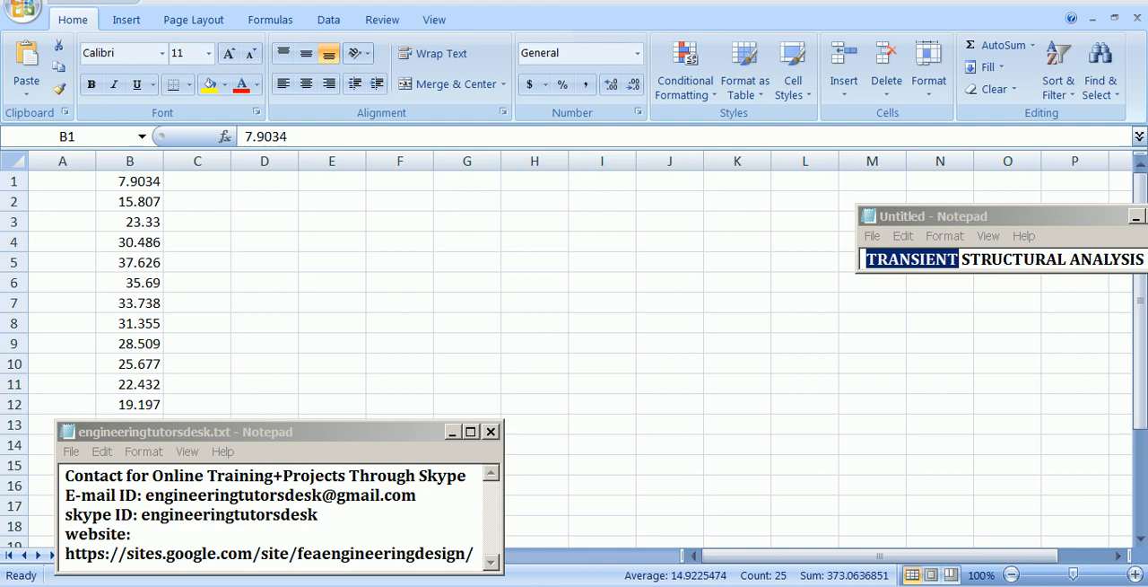
click(679, 574)
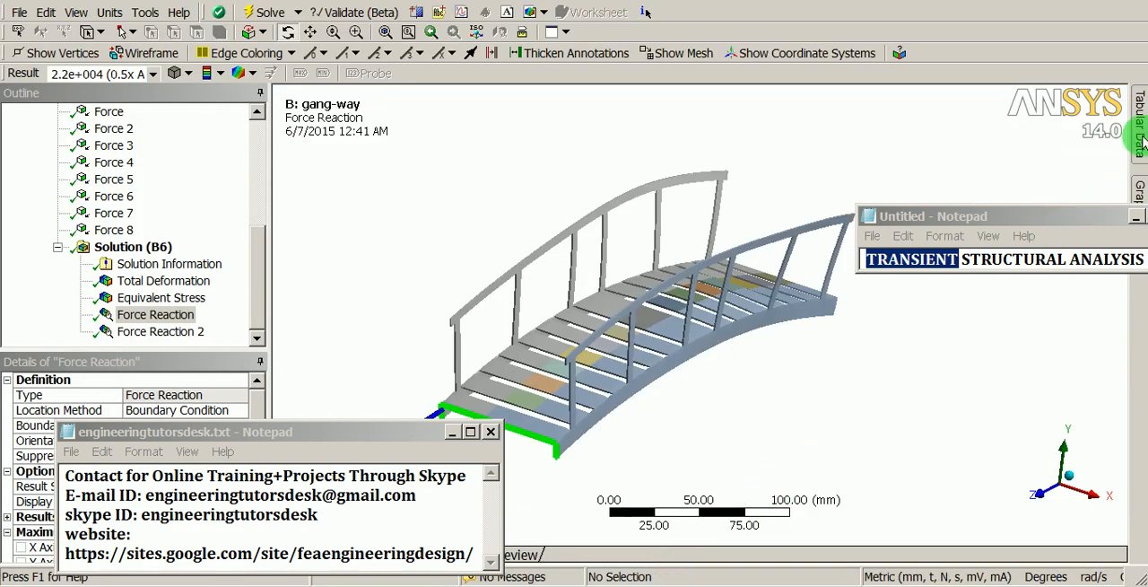
mouse_move(1141, 131)
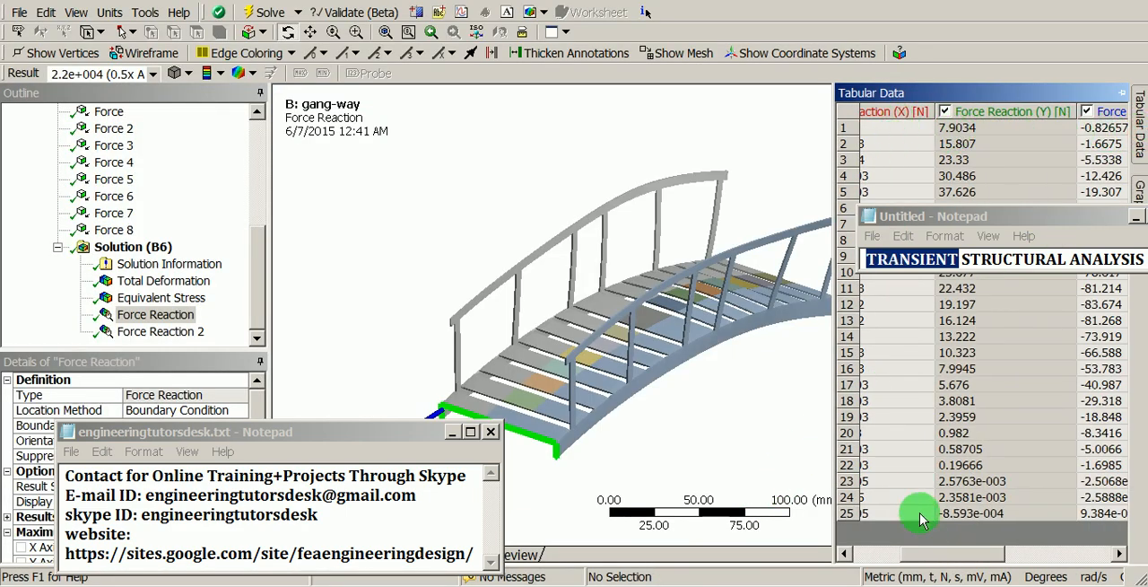
drag(930, 556, 886, 553)
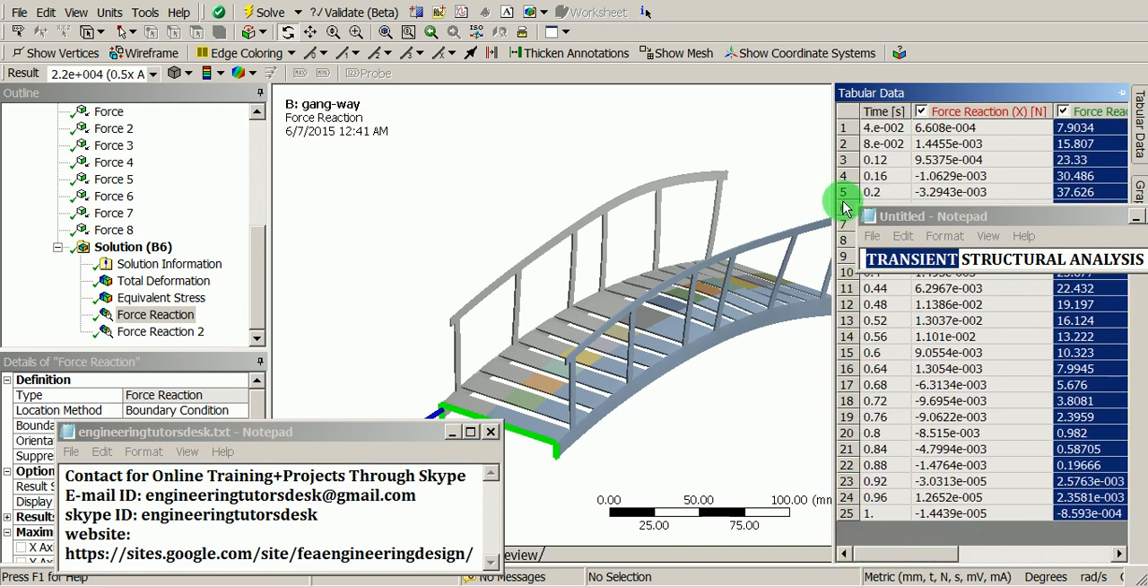
click(879, 113)
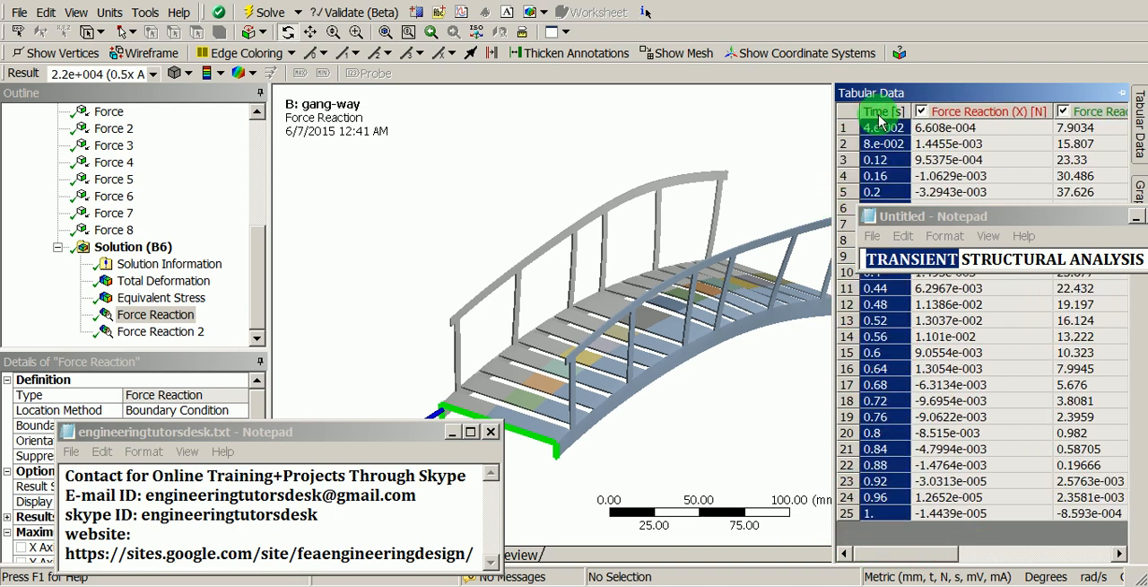
Step: Switch to the new Excel workbook and paste the time values starting at cell A1
click(729, 568)
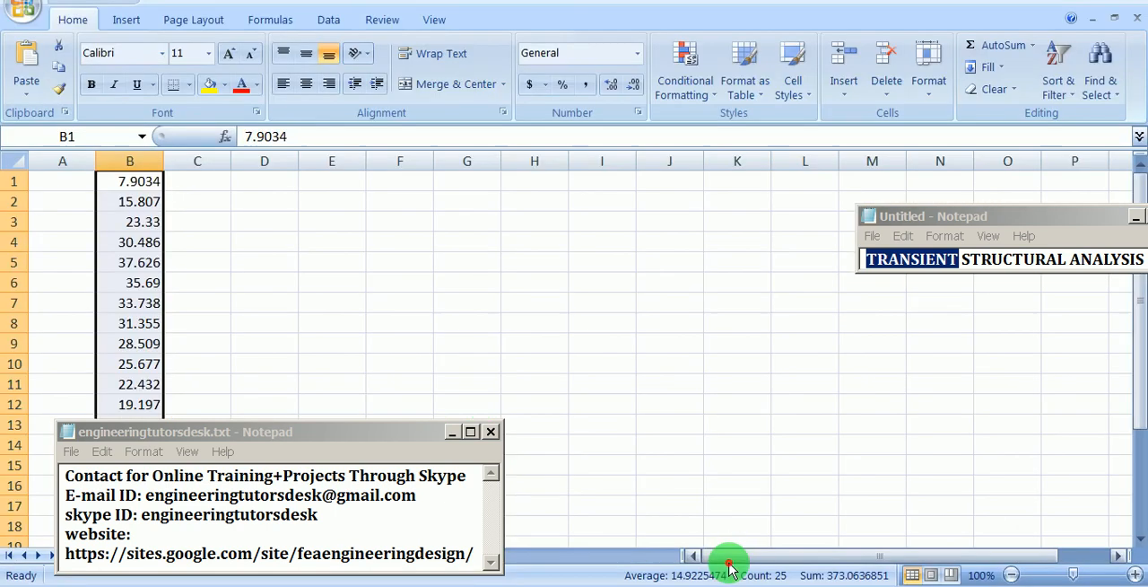
click(66, 183)
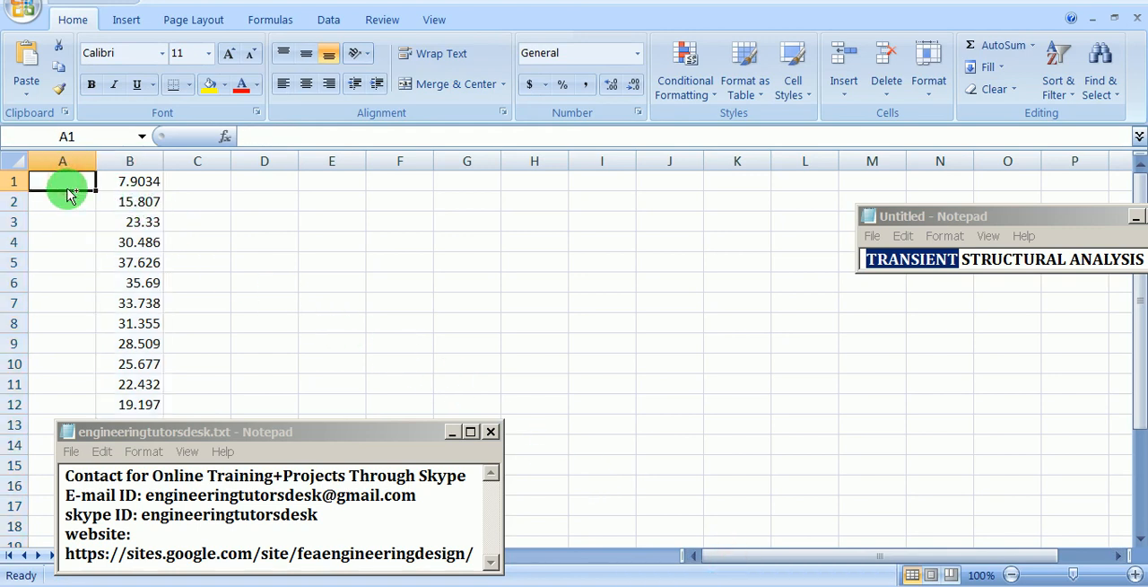
key(ctrl+v)
click(255, 214)
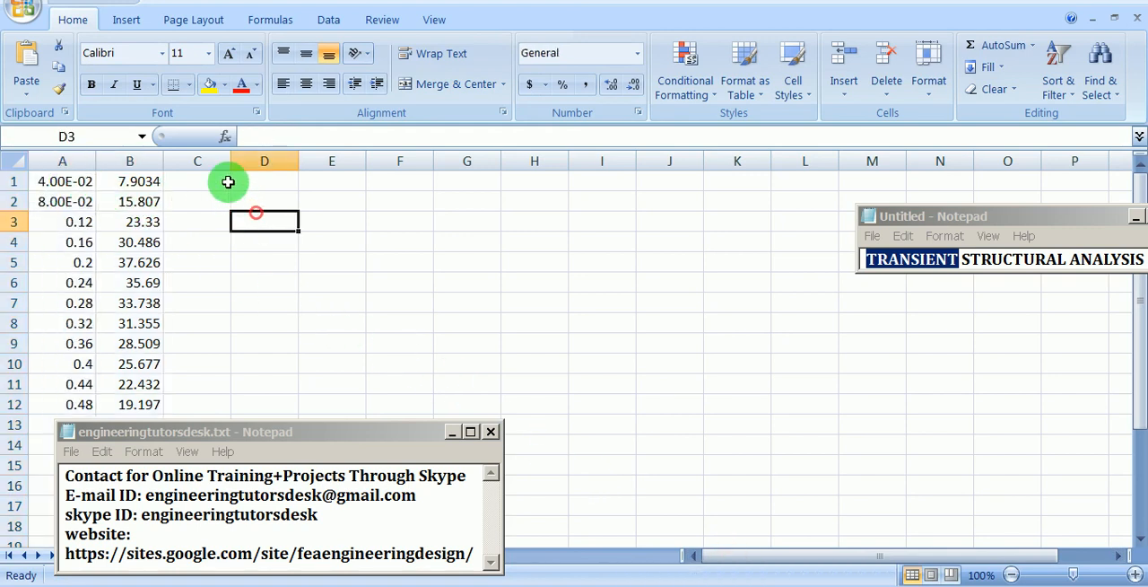
Step: Insert an empty 2-D line chart with markers into the worksheet
click(117, 20)
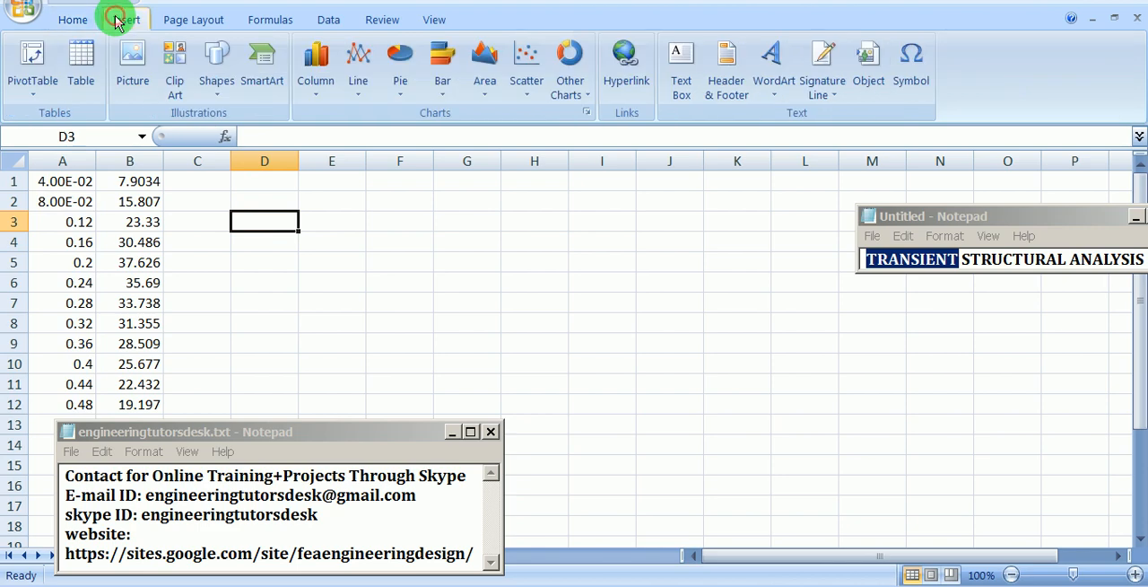
click(358, 87)
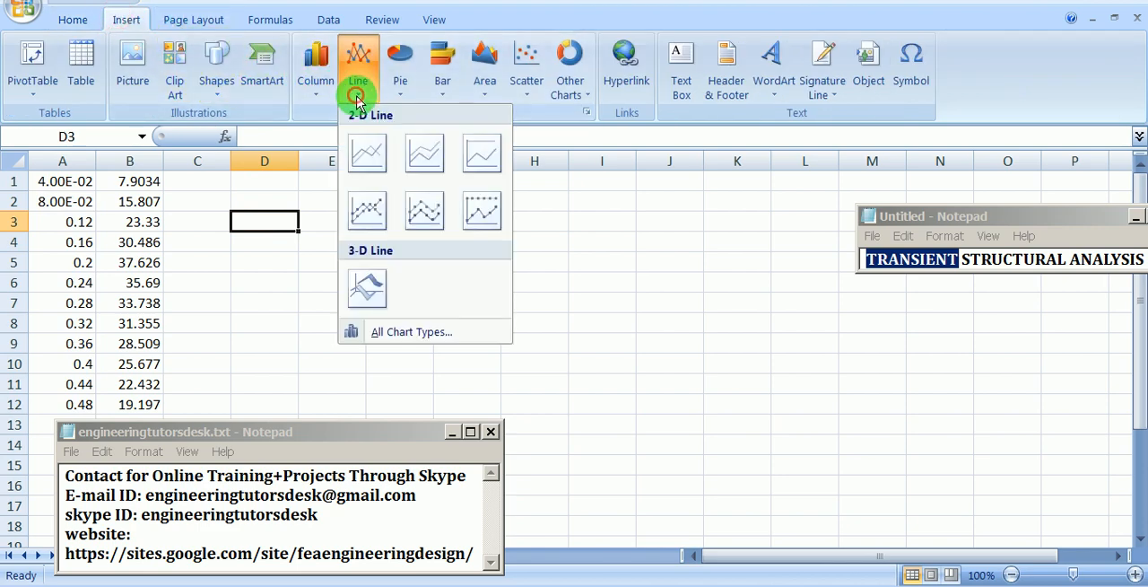
click(364, 161)
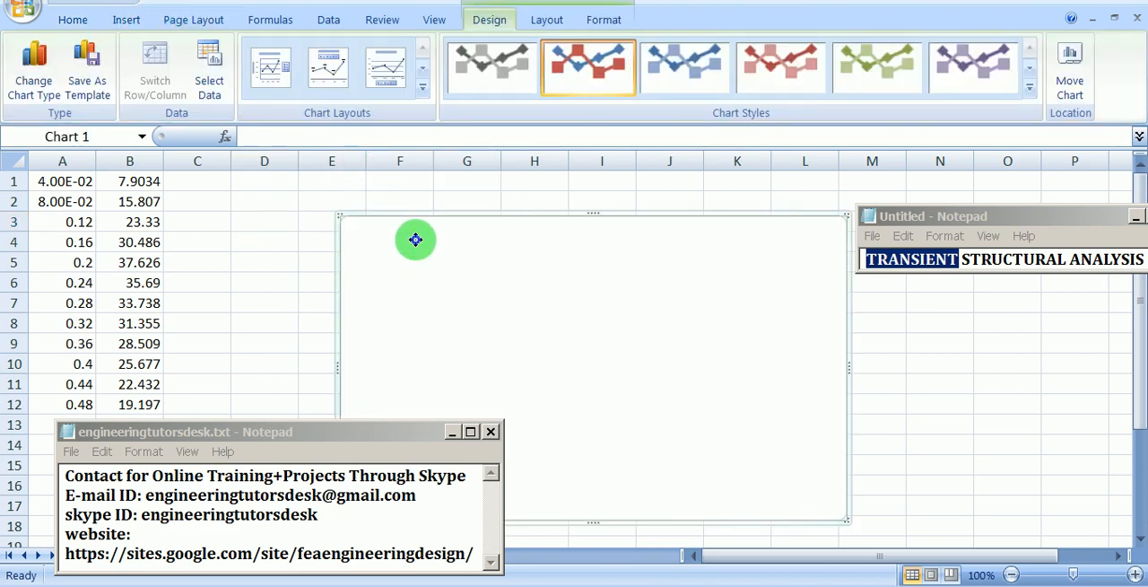
Step: Add a data series to the chart using the Y reaction values in Sheet1 cells B1:B25
right_click(415, 239)
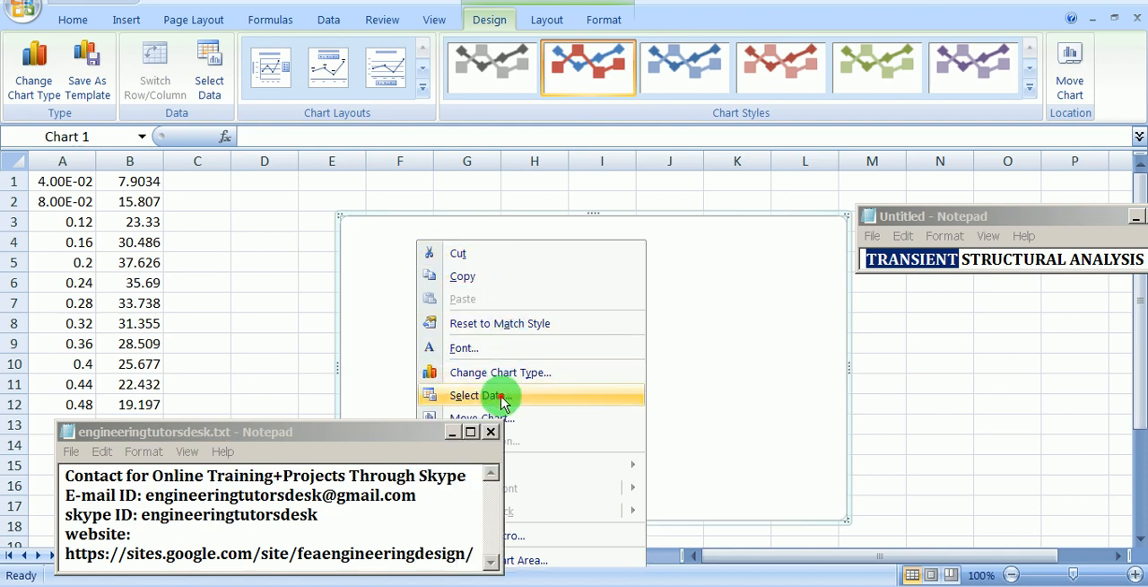
click(480, 396)
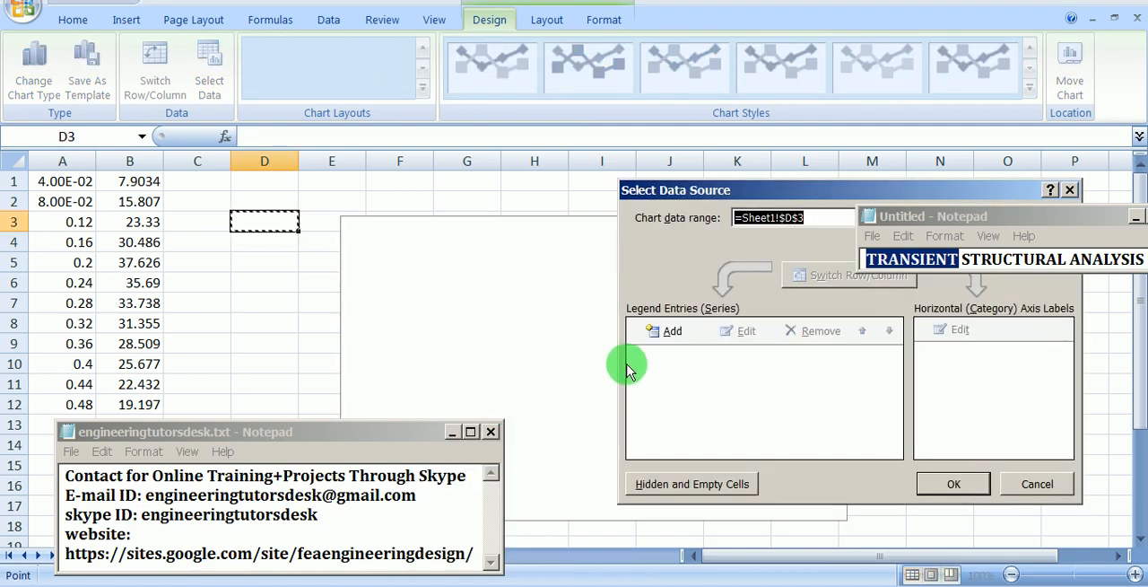
click(664, 331)
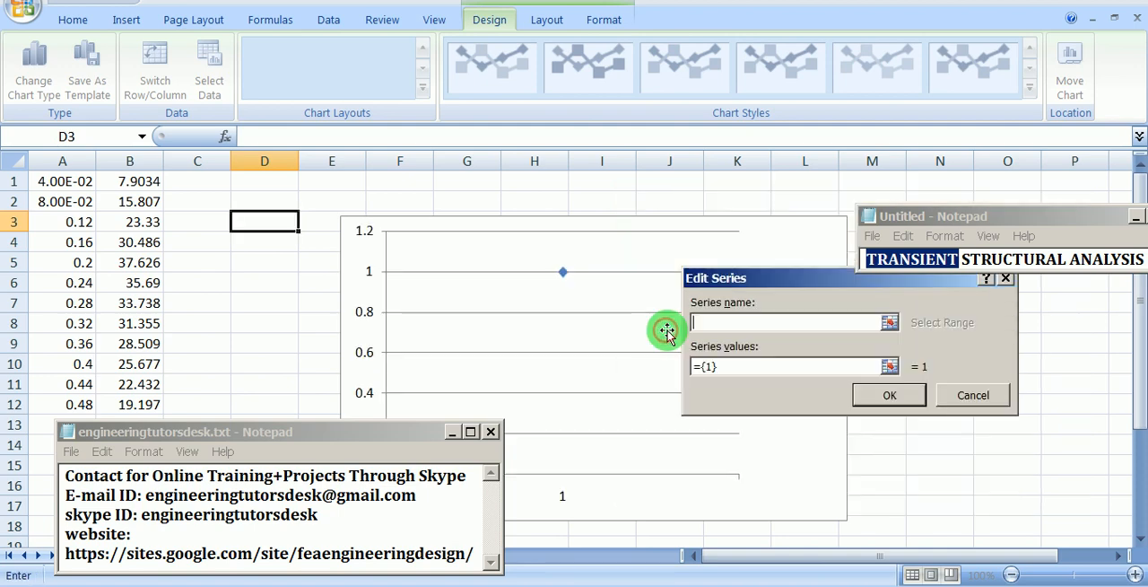
click(889, 366)
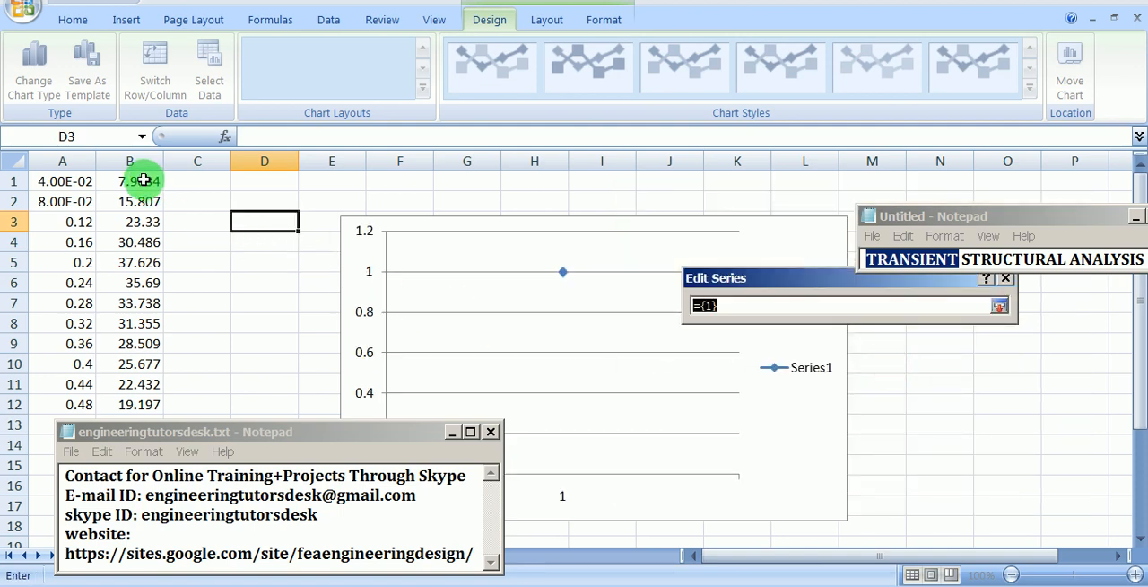
drag(144, 180, 146, 204)
click(999, 305)
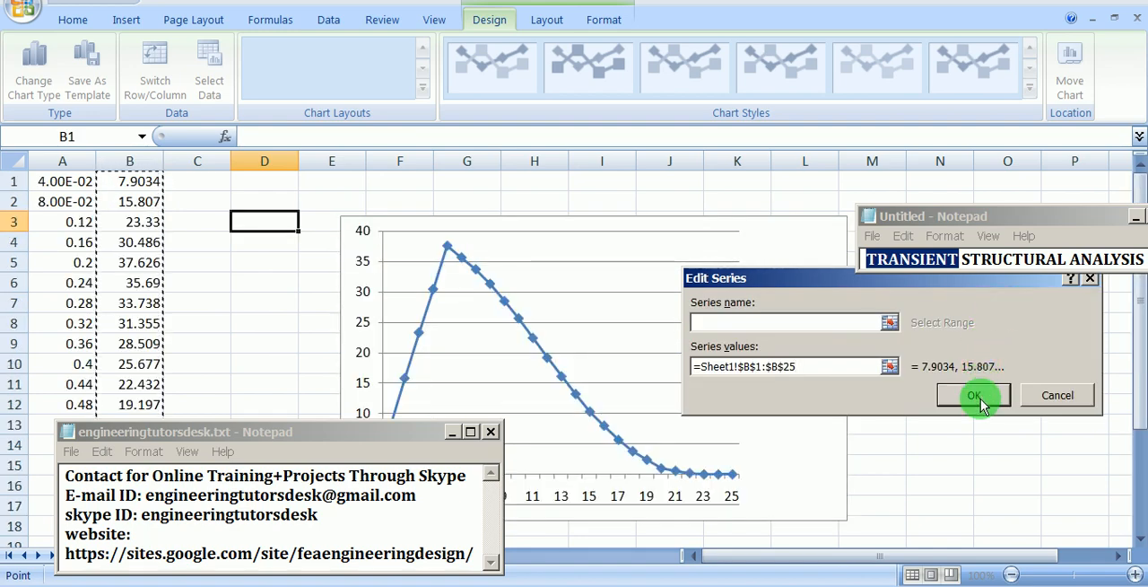
click(981, 397)
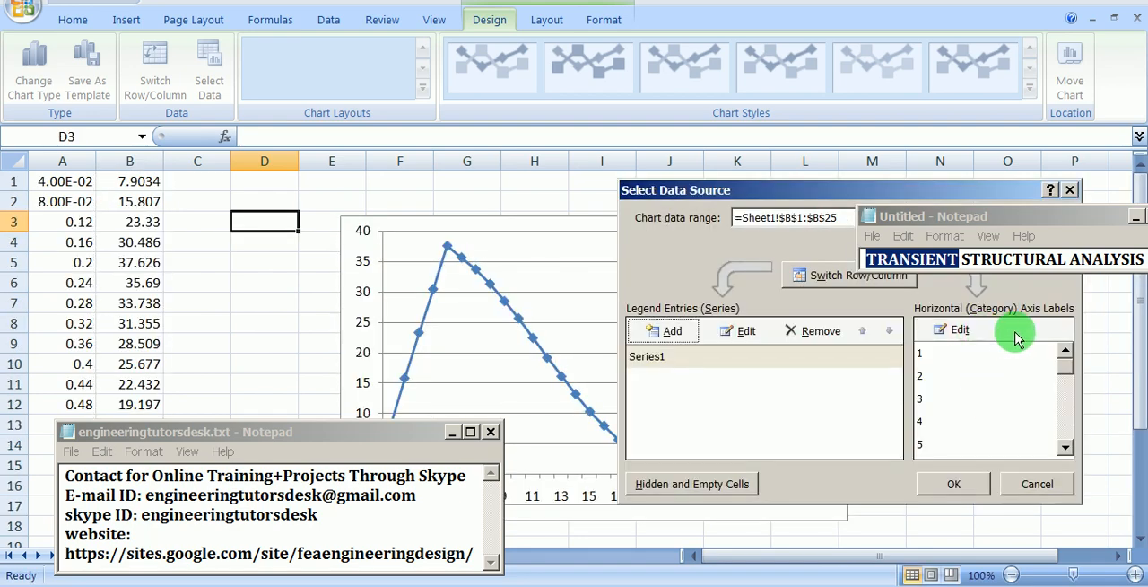
click(958, 330)
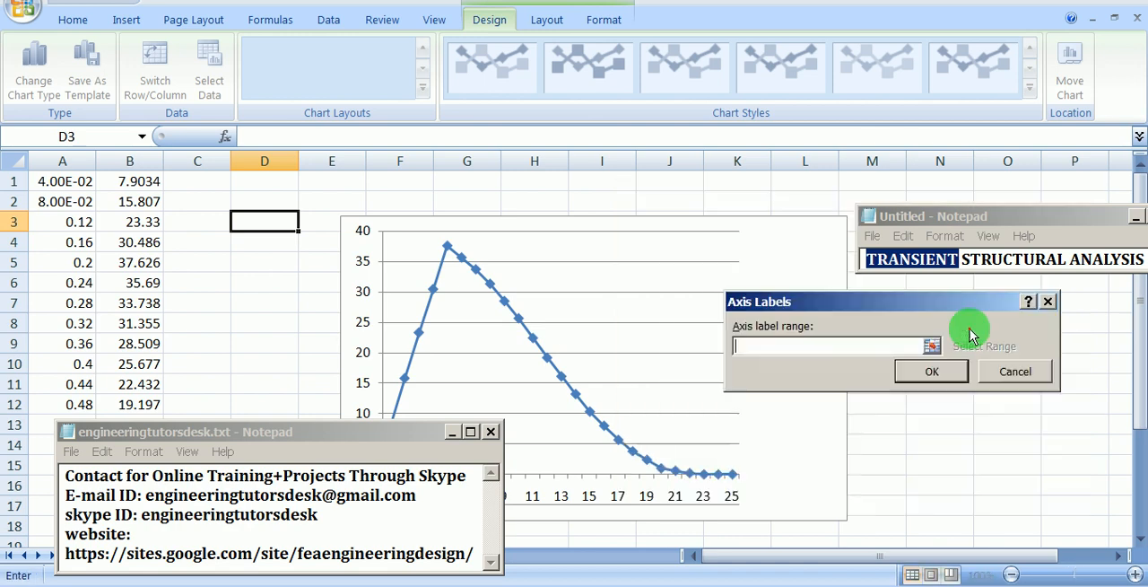
click(931, 371)
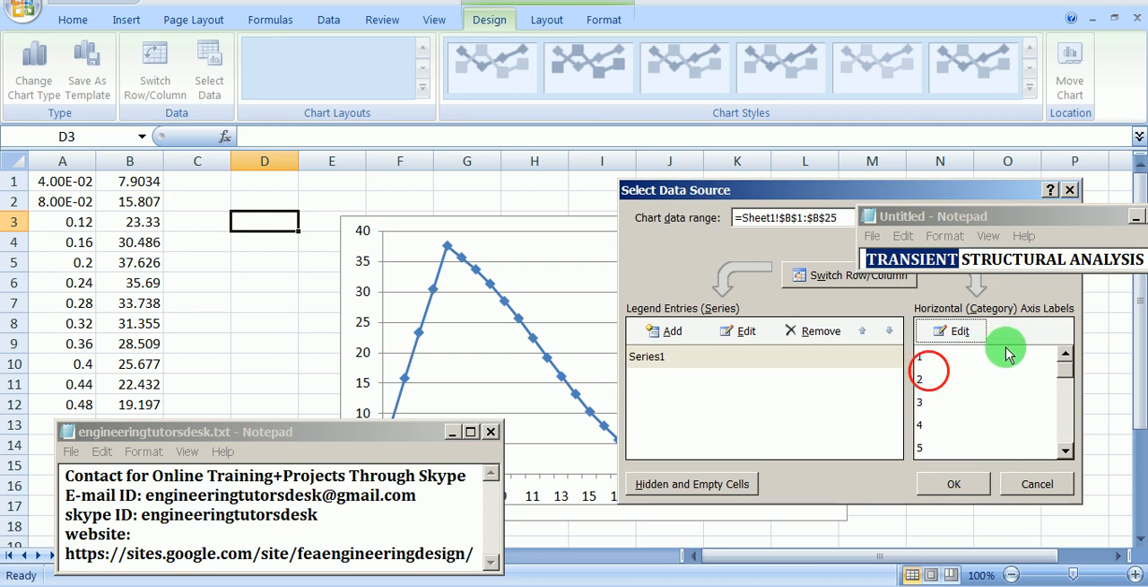
click(987, 354)
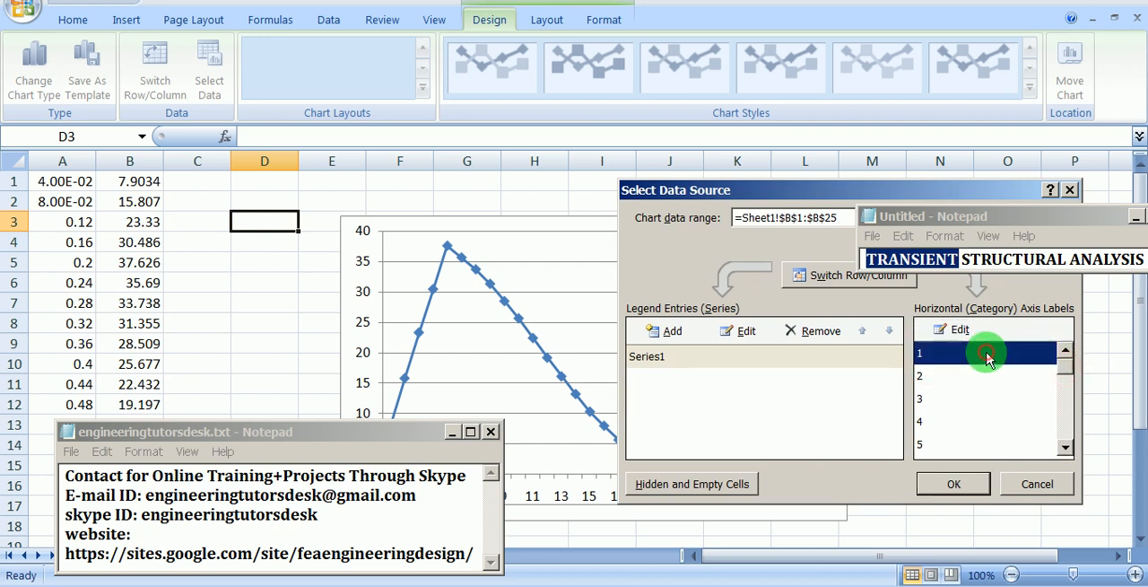
Step: Use the time values in Sheet1 cells A1:A25 as the chart's horizontal axis labels and accept the data source
click(958, 330)
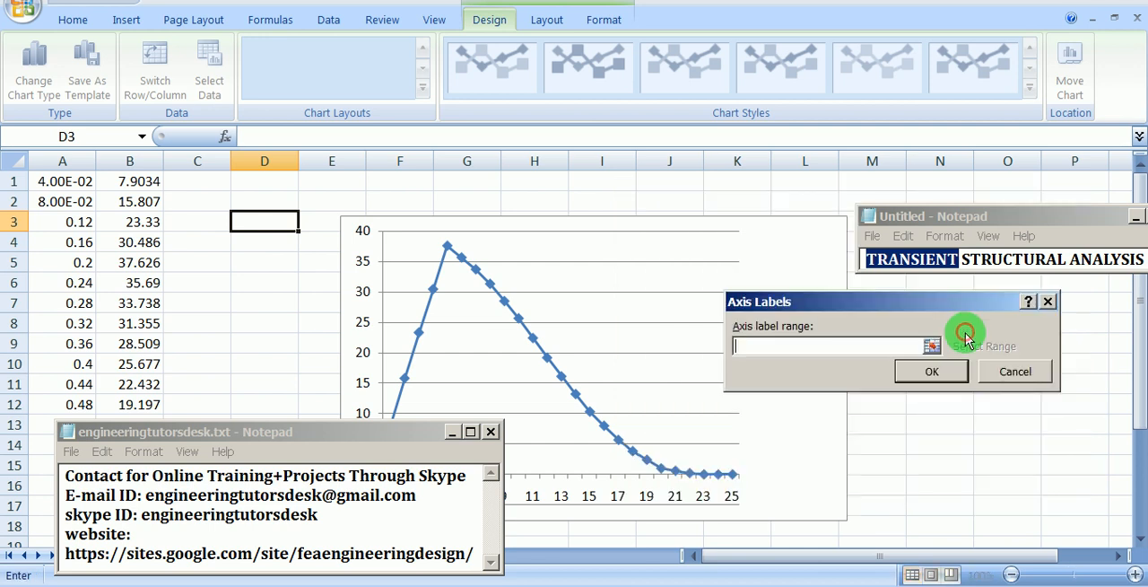
click(931, 346)
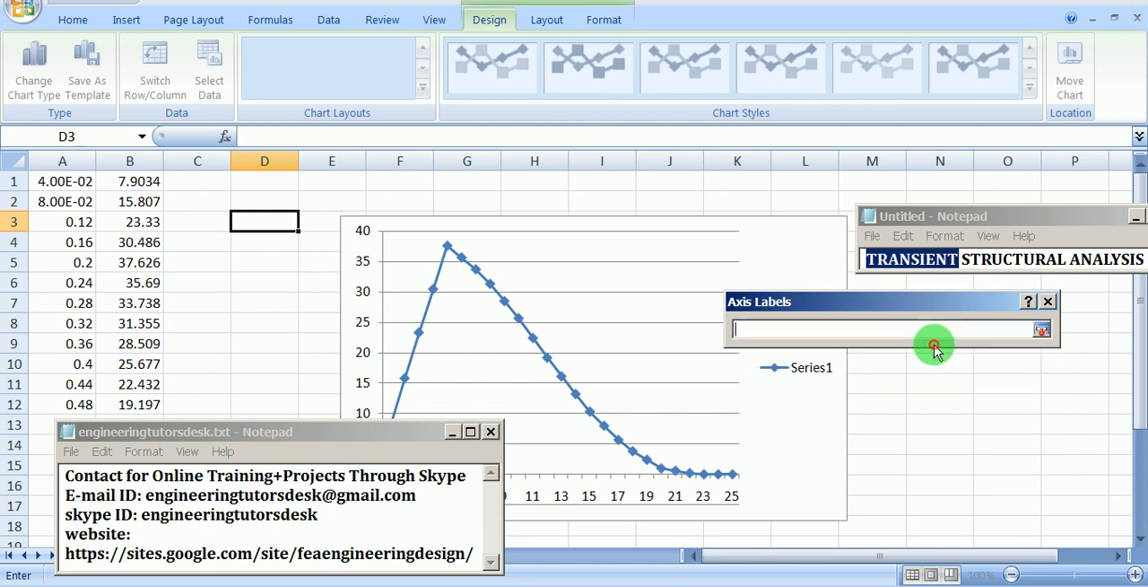
click(1040, 332)
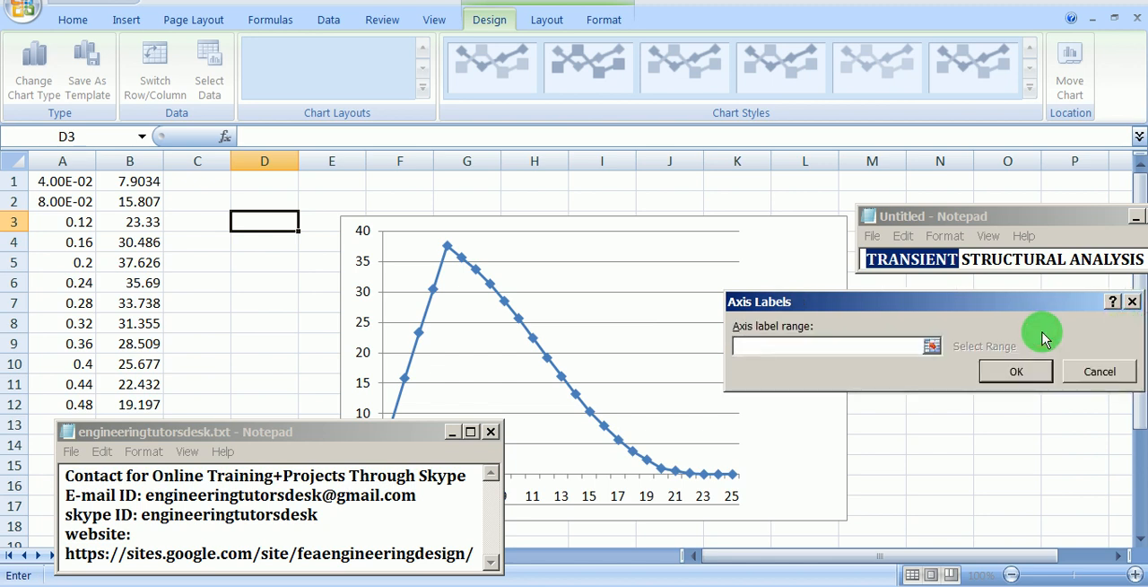
click(933, 346)
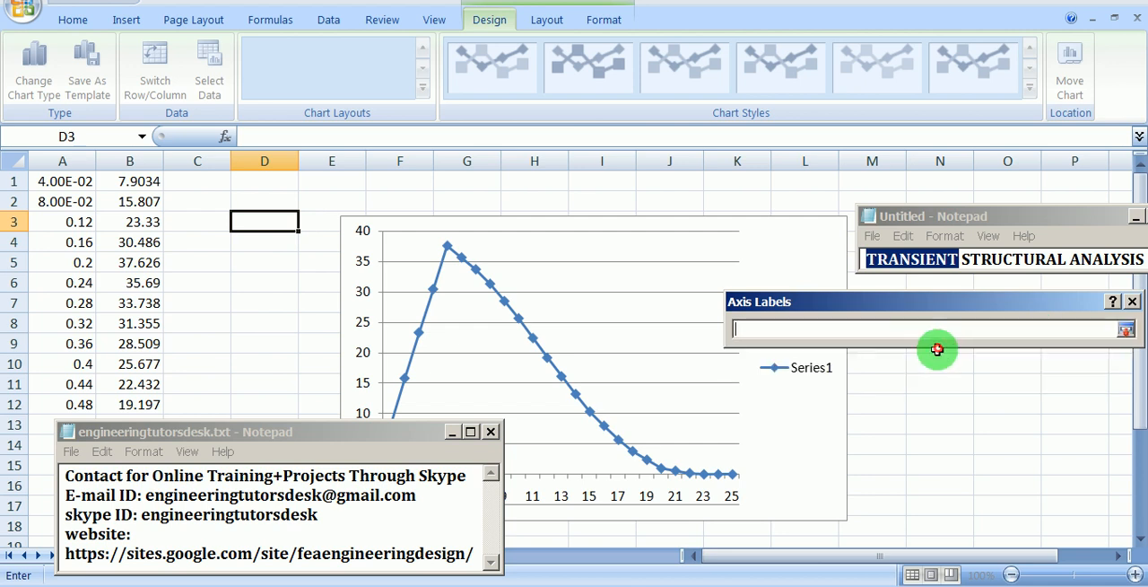
click(65, 182)
drag(65, 182, 84, 199)
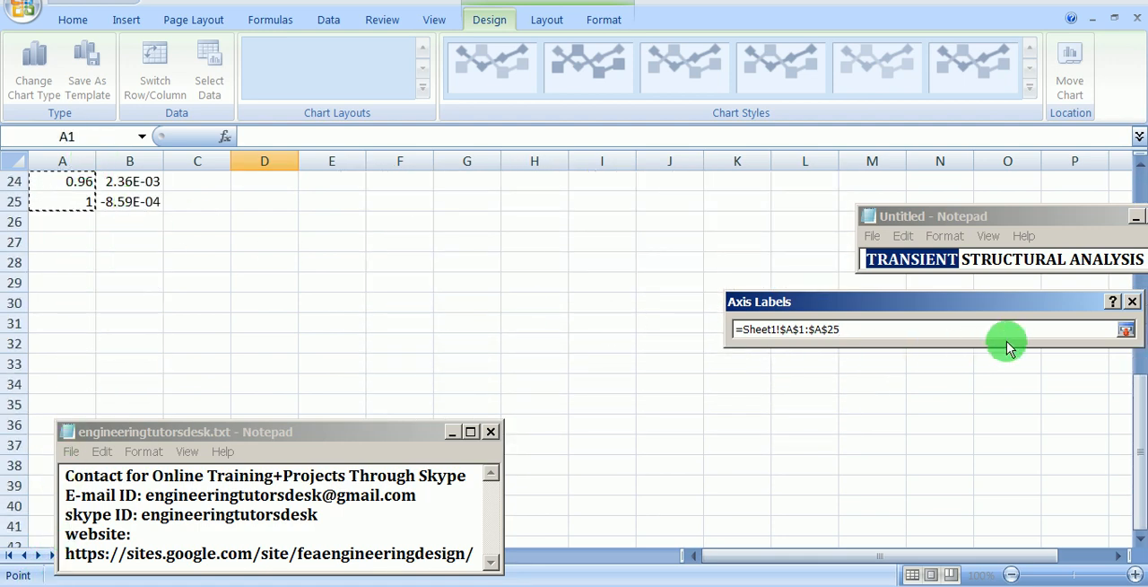
click(1126, 330)
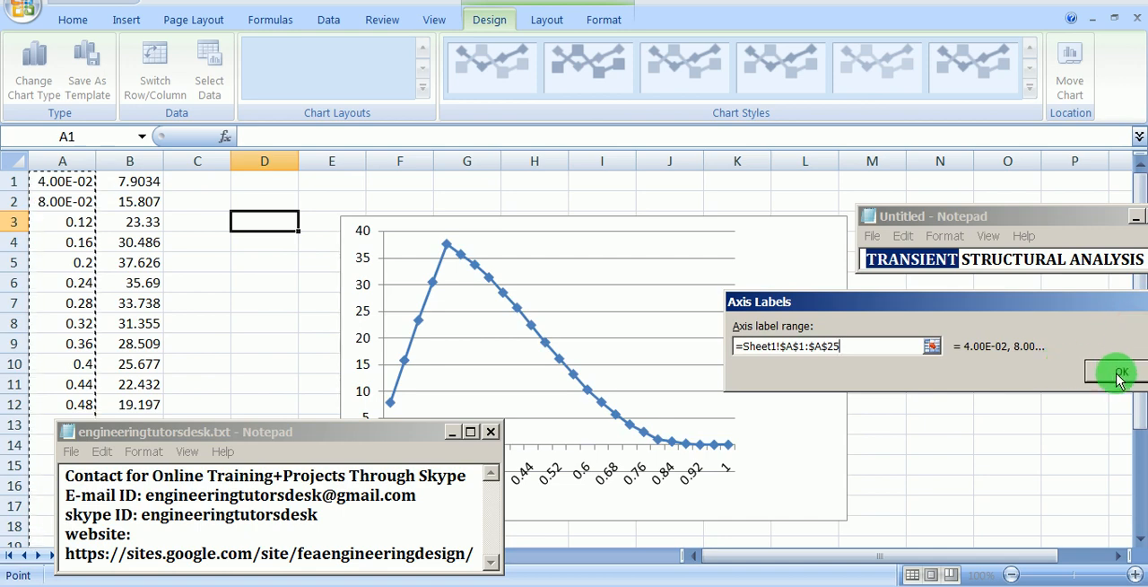
click(1116, 374)
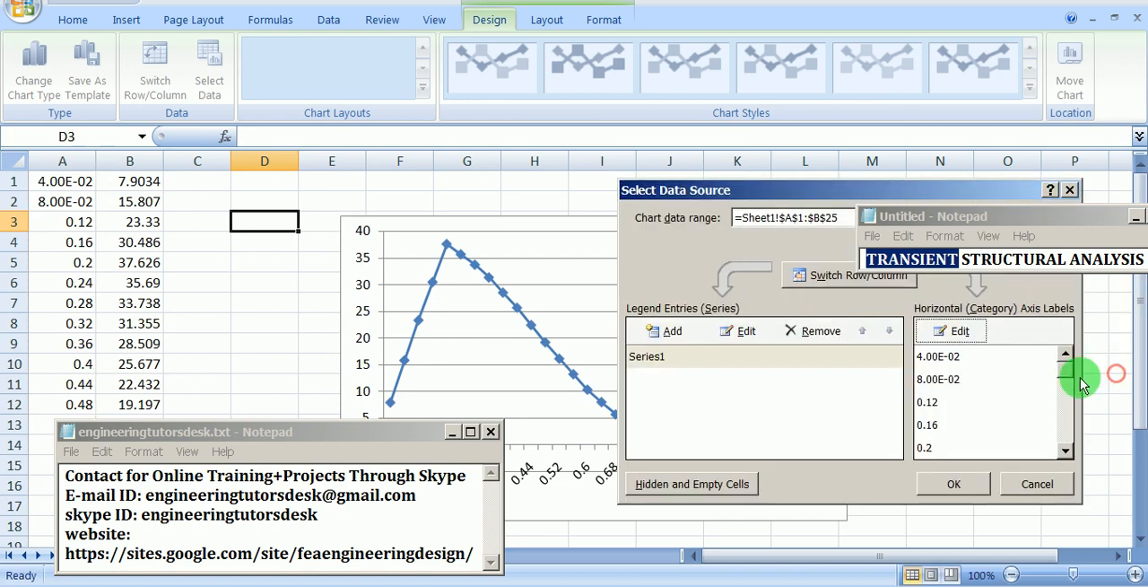
click(954, 485)
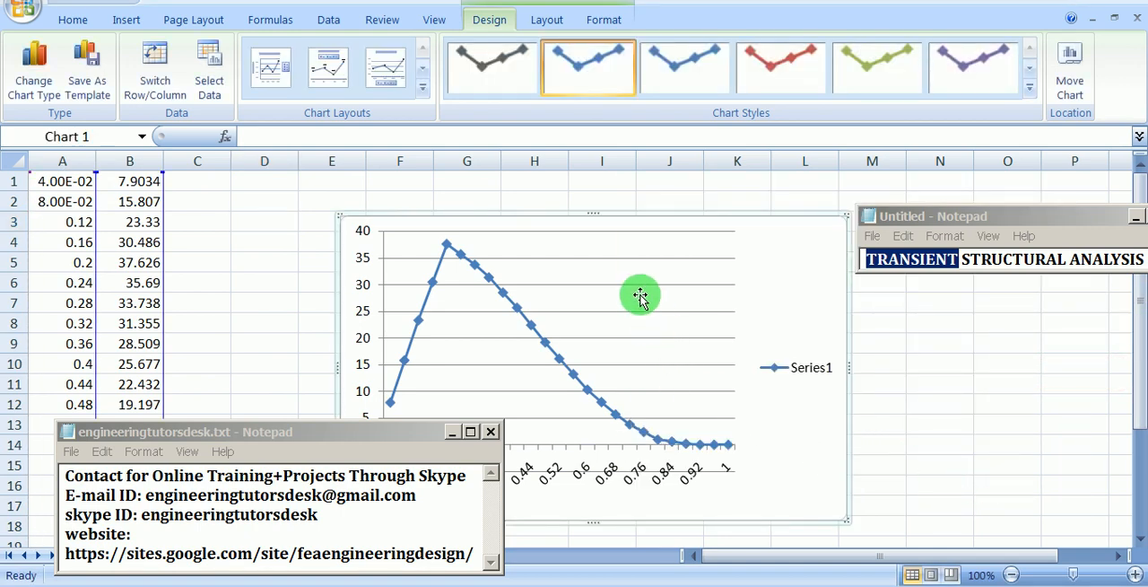
Step: Shift the plot area slightly upward, move the contact note off the data, and place the chart just beside the two data columns
drag(639, 283, 640, 266)
click(772, 249)
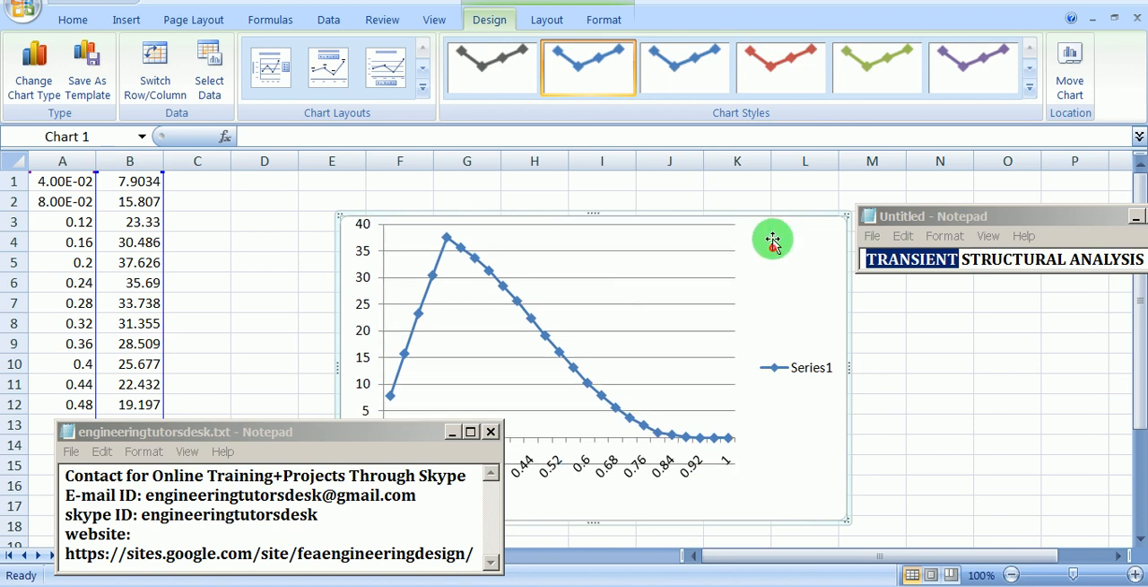
drag(768, 223, 756, 197)
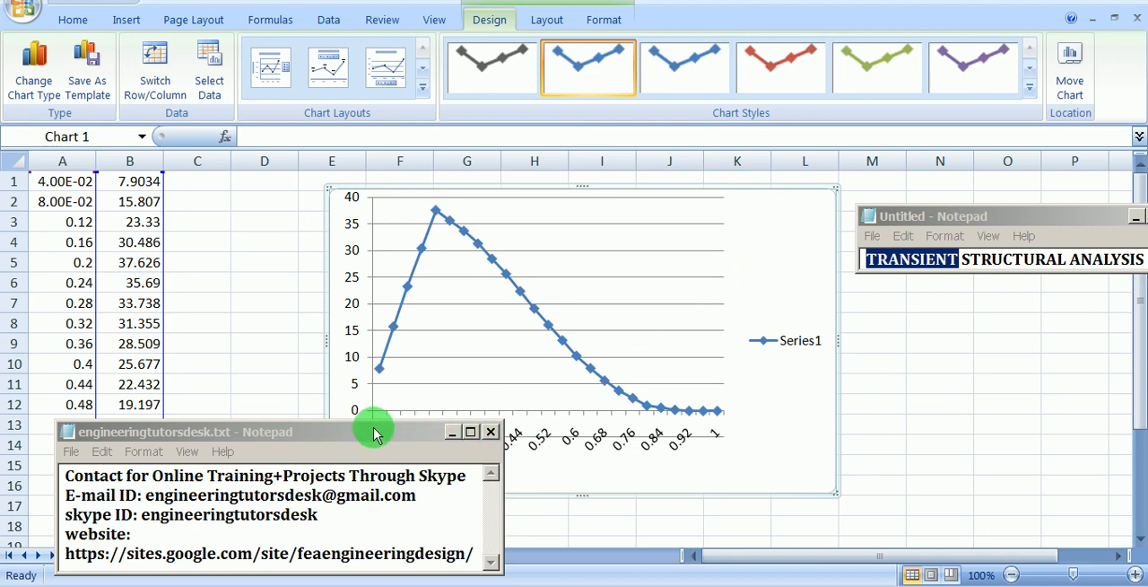
drag(371, 433, 1027, 427)
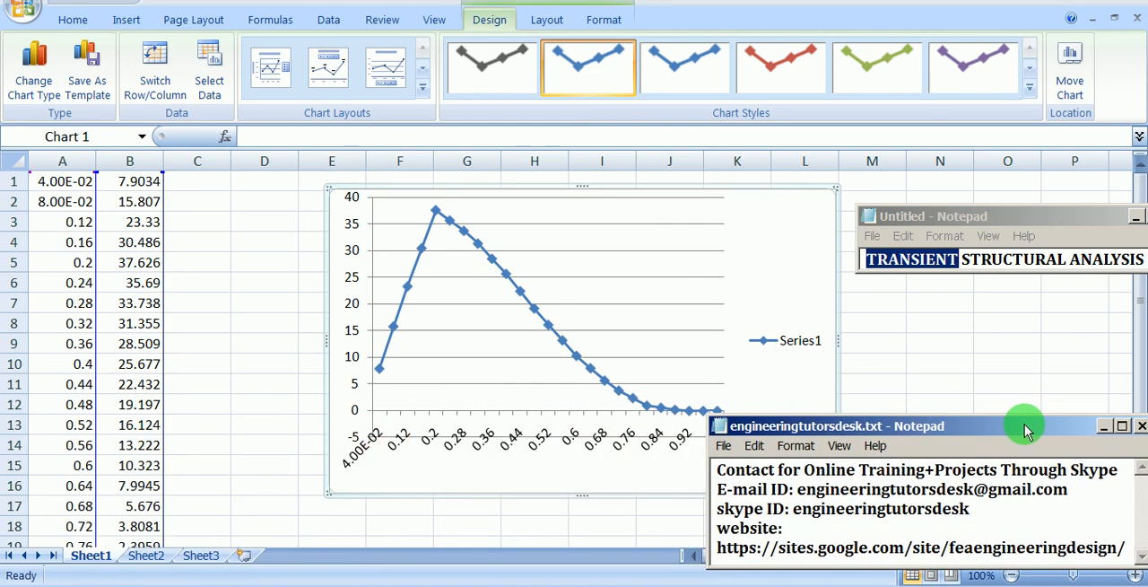
click(470, 315)
drag(364, 187, 254, 192)
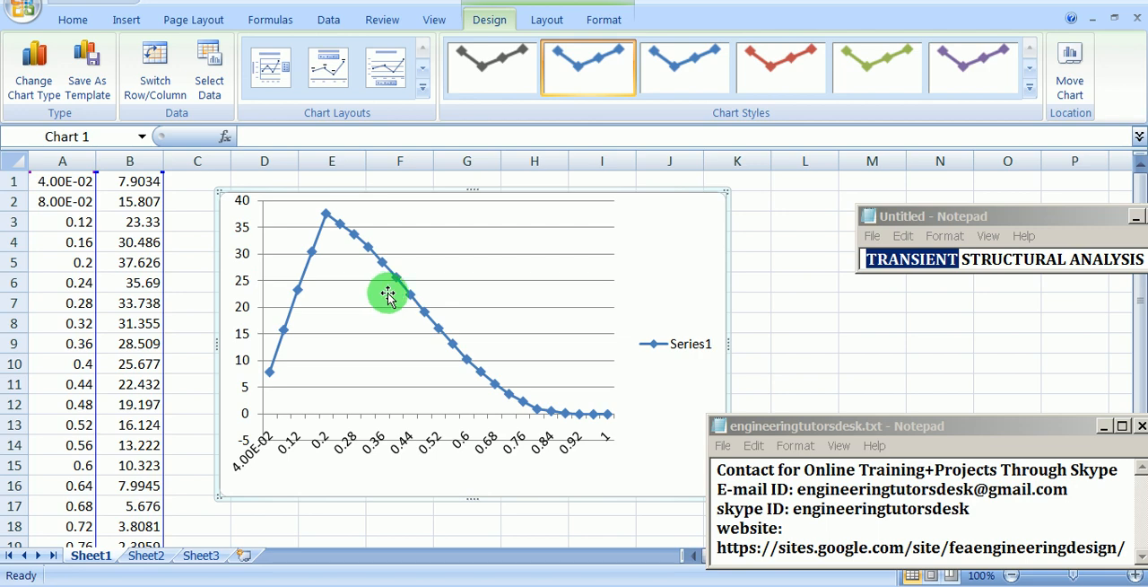
Step: Switch back to ANSYS Mechanical and examine the Total Deformation result on the gangway model up close
click(687, 583)
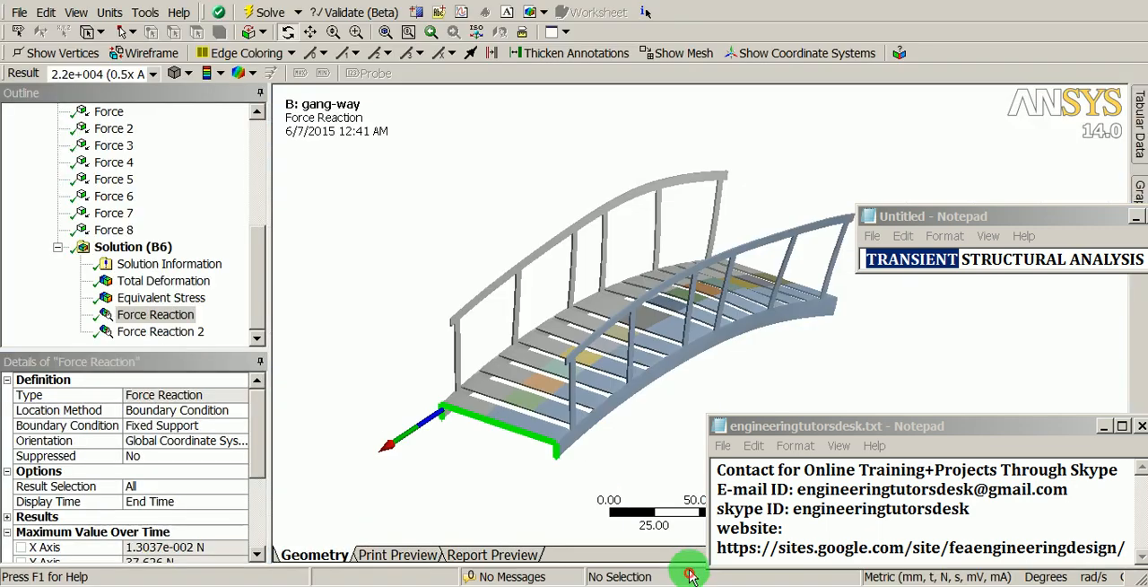
drag(617, 367, 605, 377)
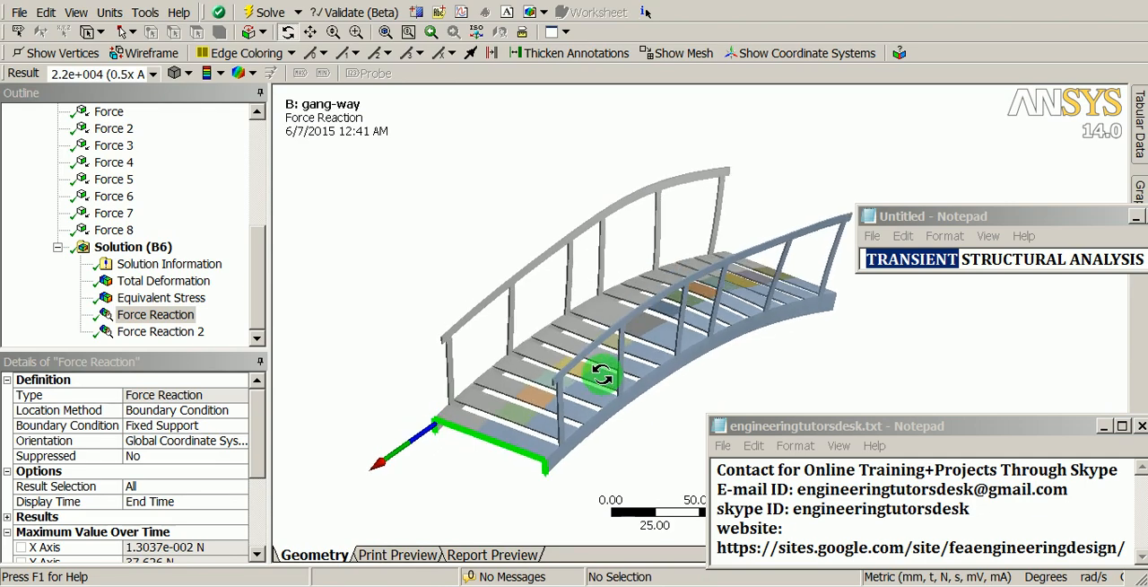
click(148, 285)
shift+drag(479, 325, 536, 240)
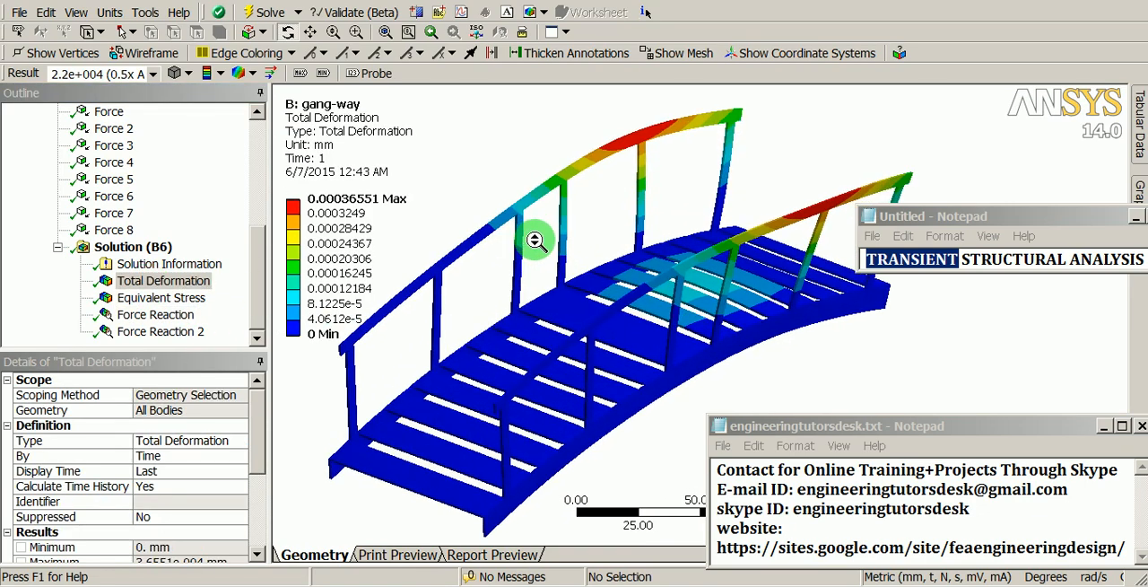
shift+middle_drag(536, 241, 538, 237)
ctrl+middle_drag(594, 336, 608, 332)
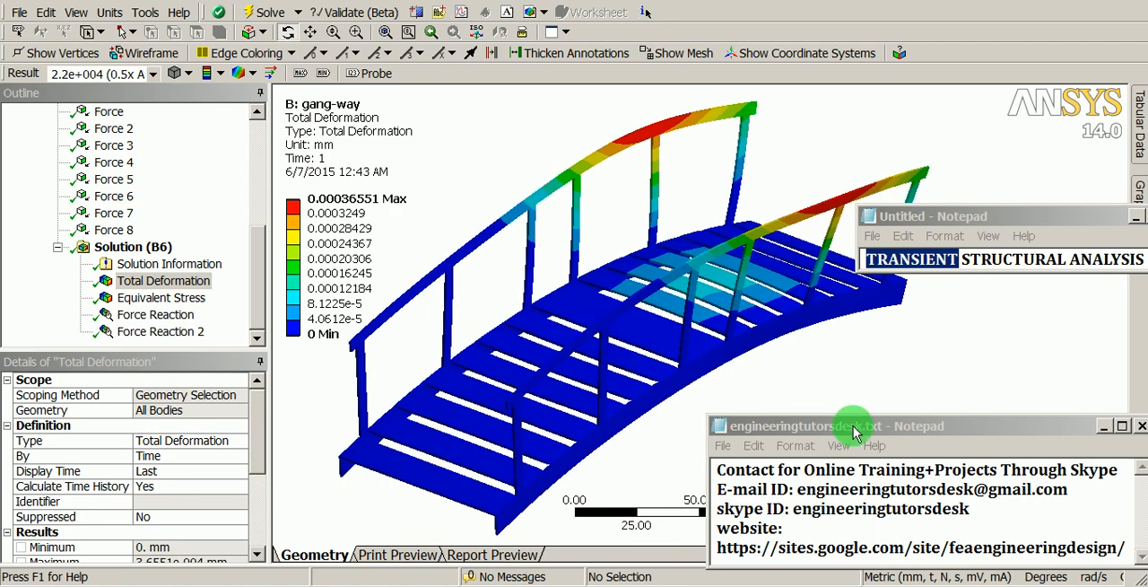
drag(856, 432, 848, 13)
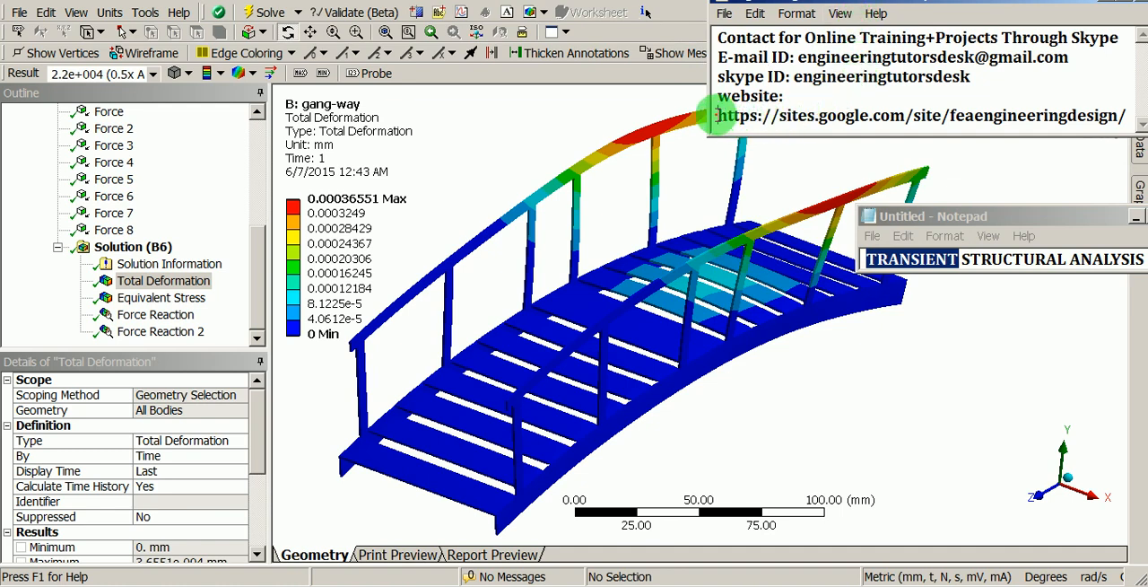
drag(717, 115, 1117, 109)
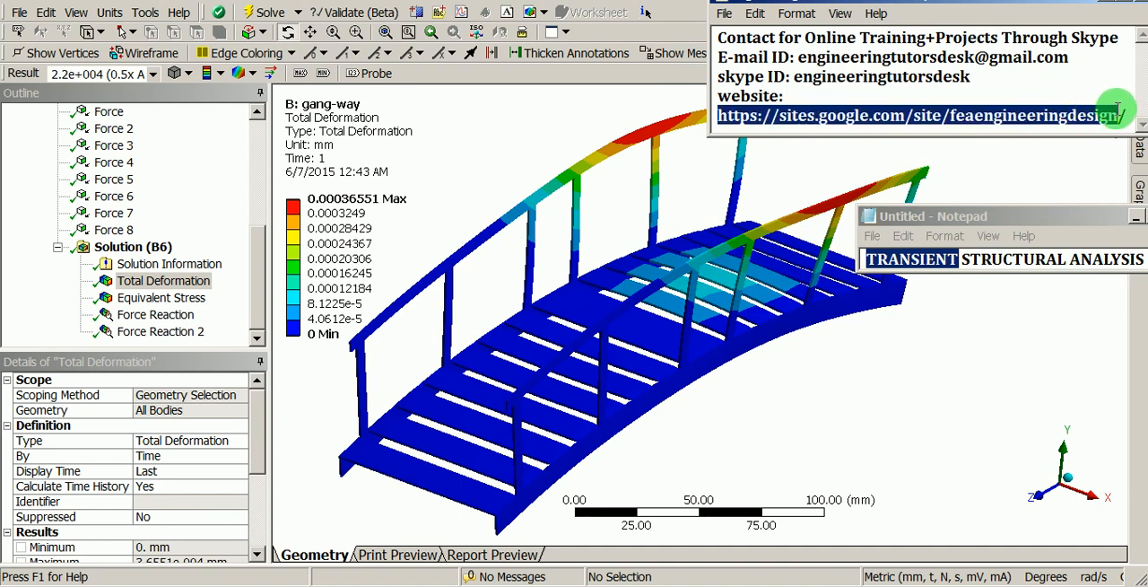
click(961, 115)
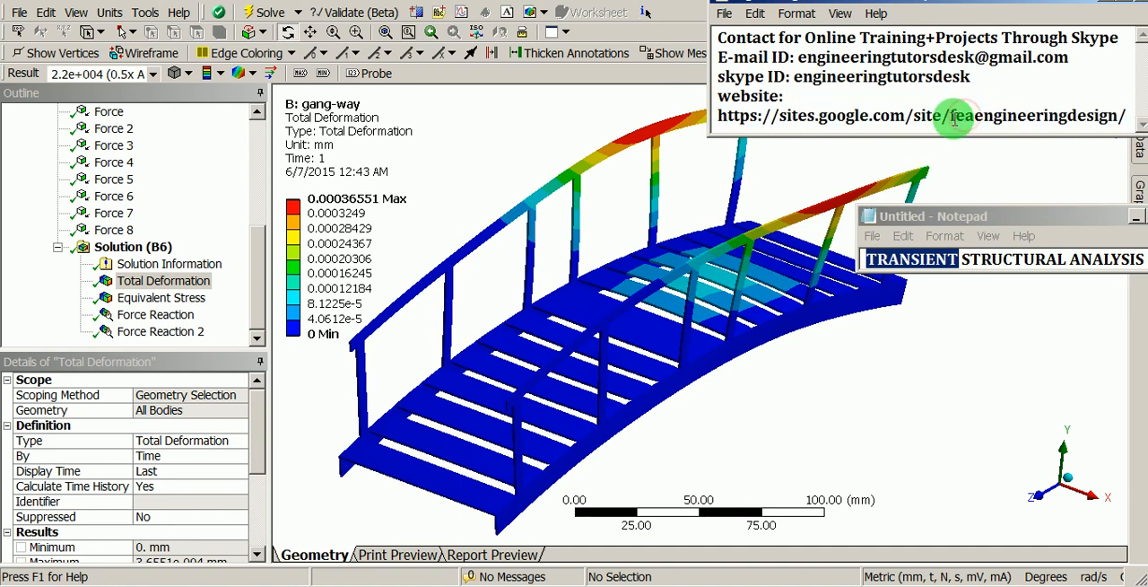
drag(949, 117, 1112, 104)
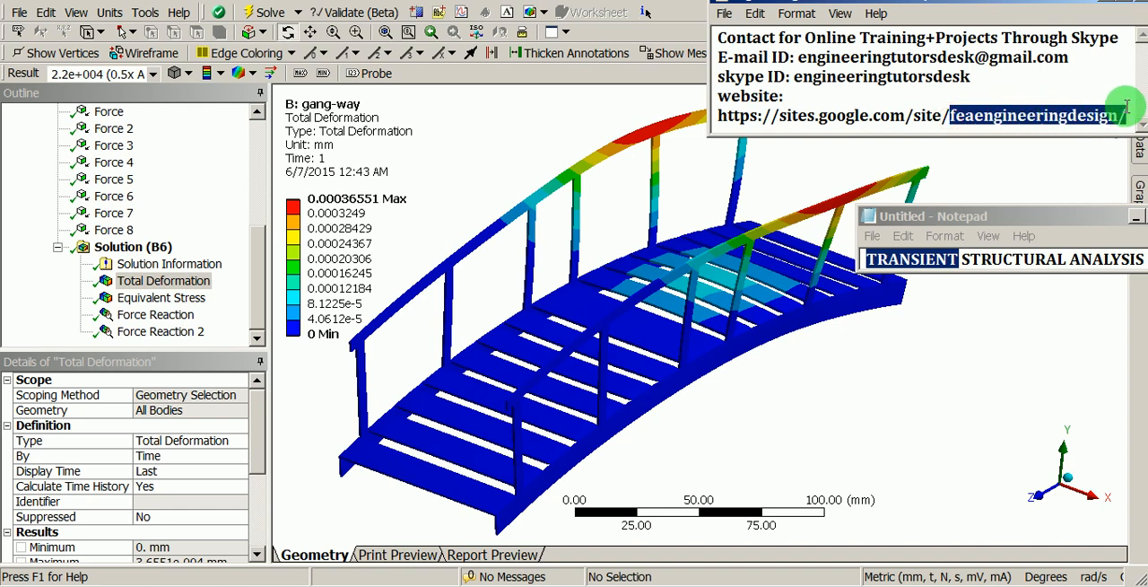
click(958, 113)
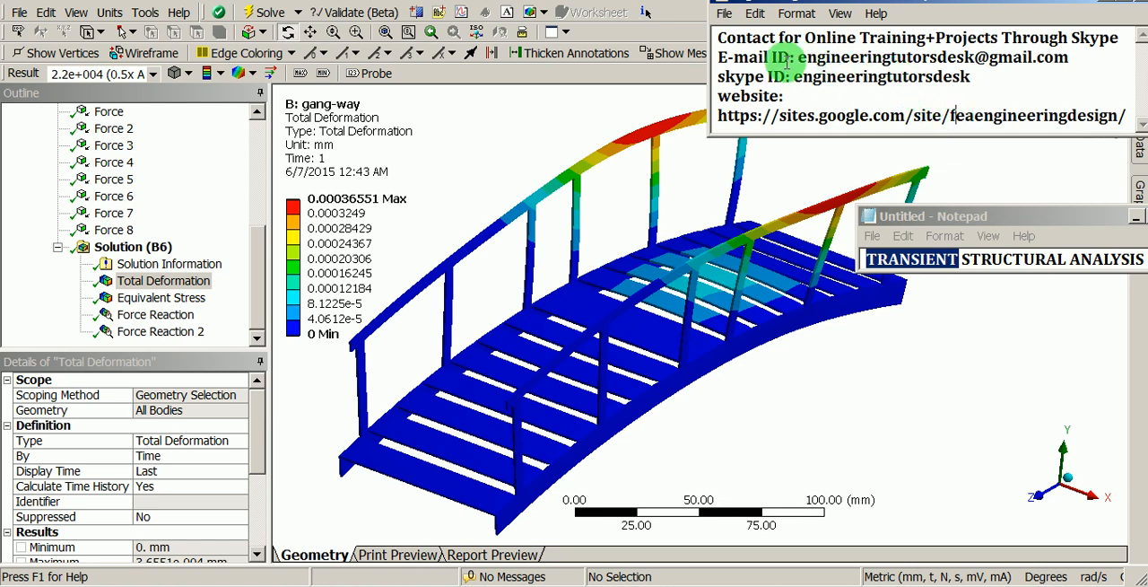
drag(722, 56, 1061, 56)
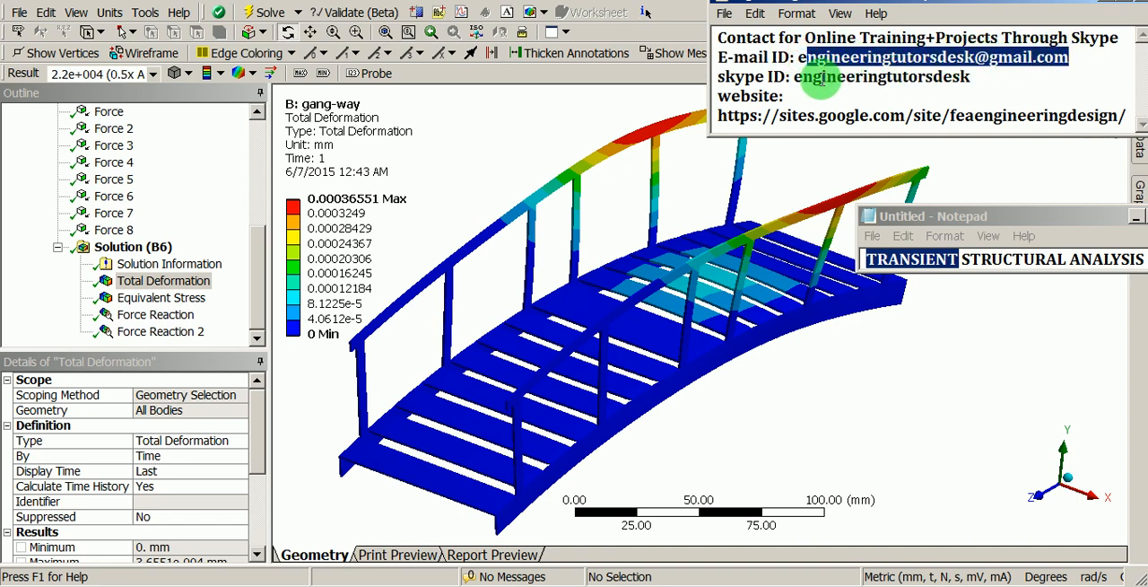
drag(796, 79, 973, 74)
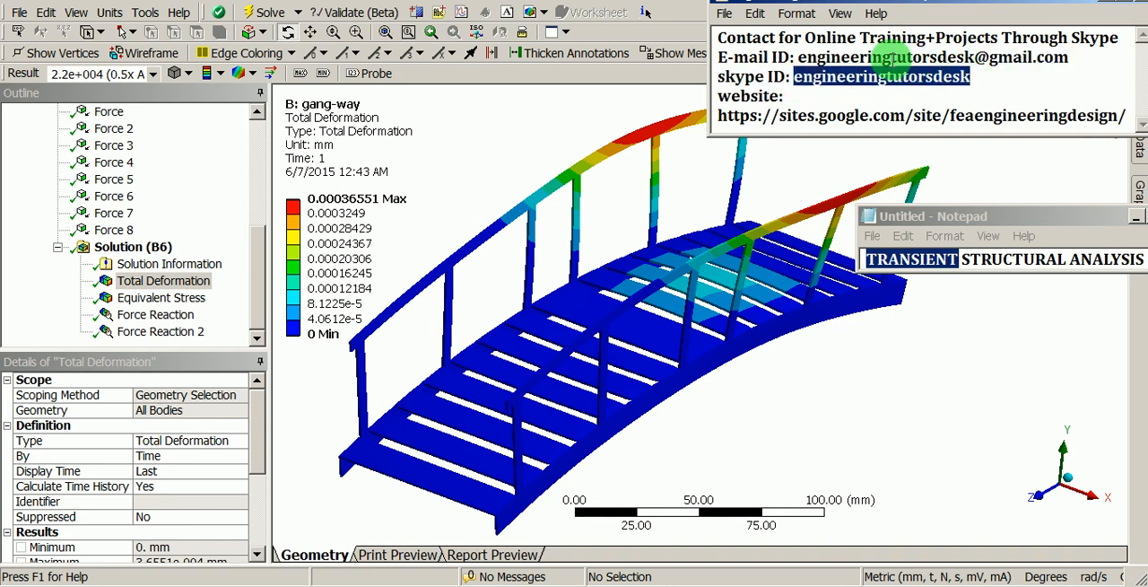
click(686, 4)
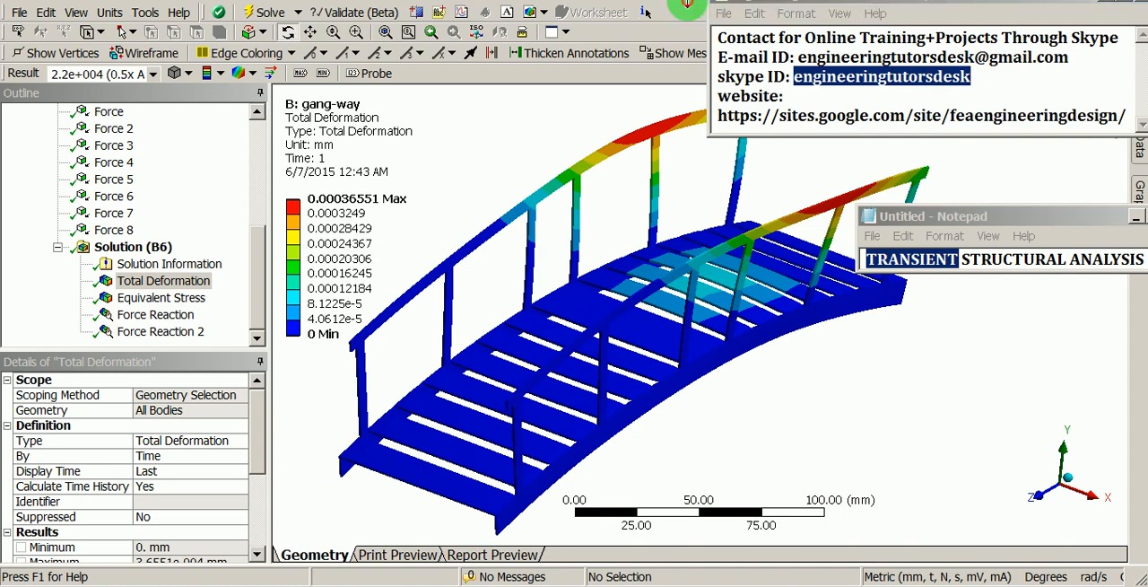